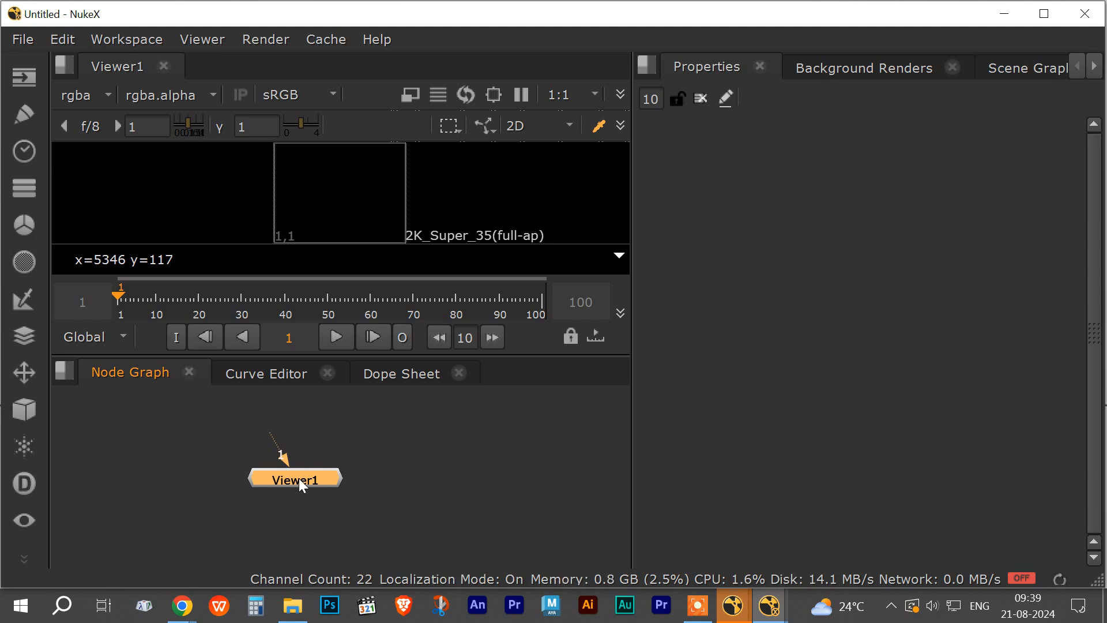
drag(300, 479, 308, 486)
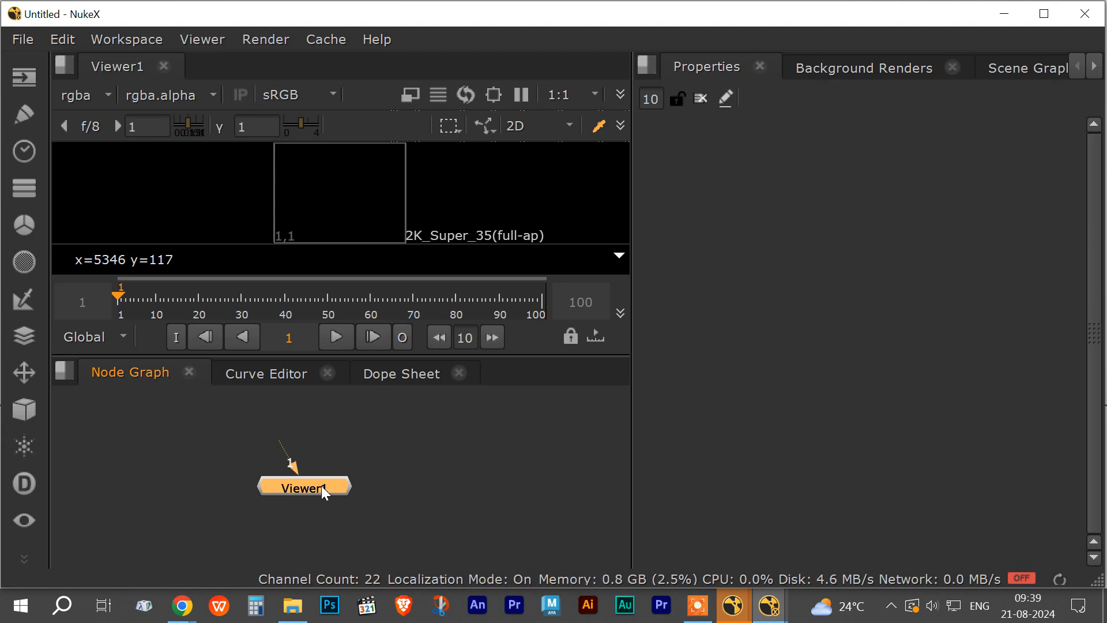
drag(324, 486, 358, 493)
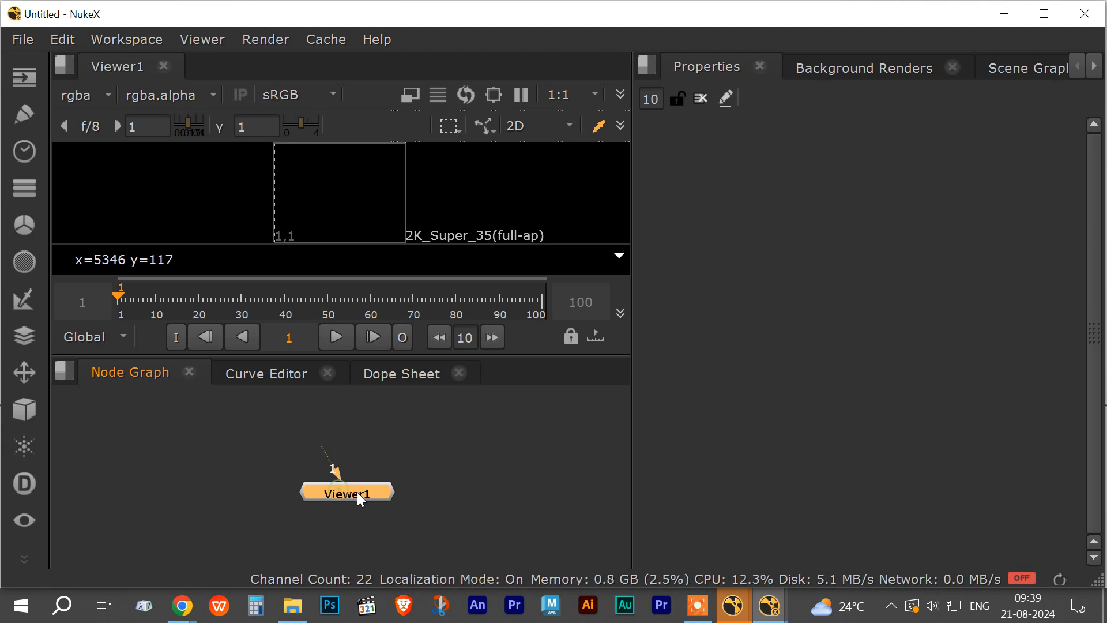
Switch to Chrome and open the Pixabay website in a new tab by searching Google for "pixabay".
click(182, 606)
click(122, 497)
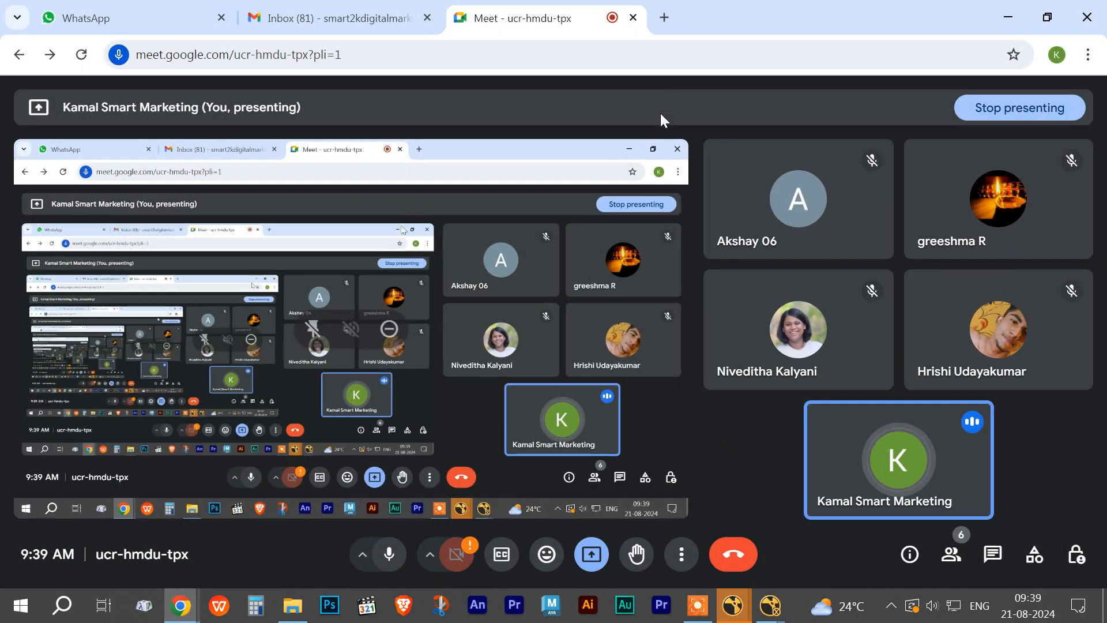
click(664, 18)
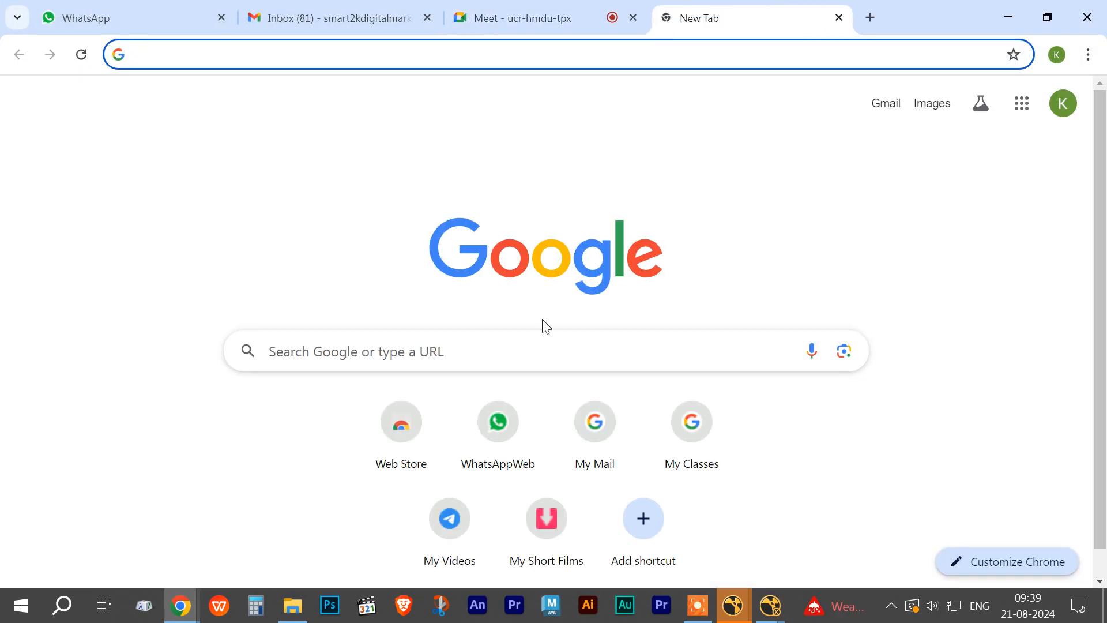
click(541, 338)
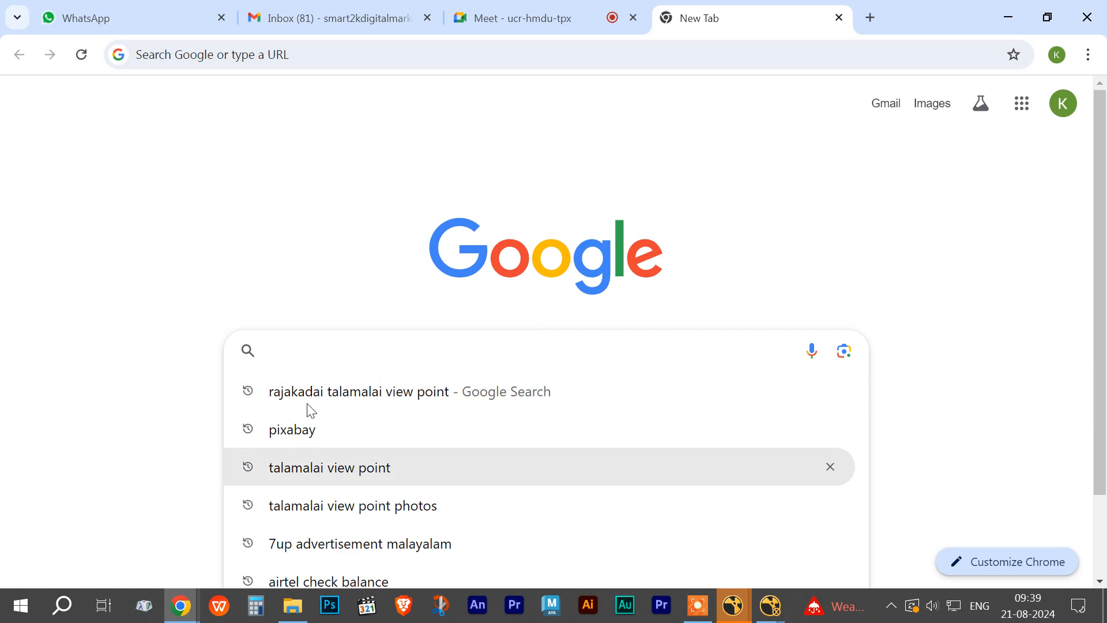
click(307, 437)
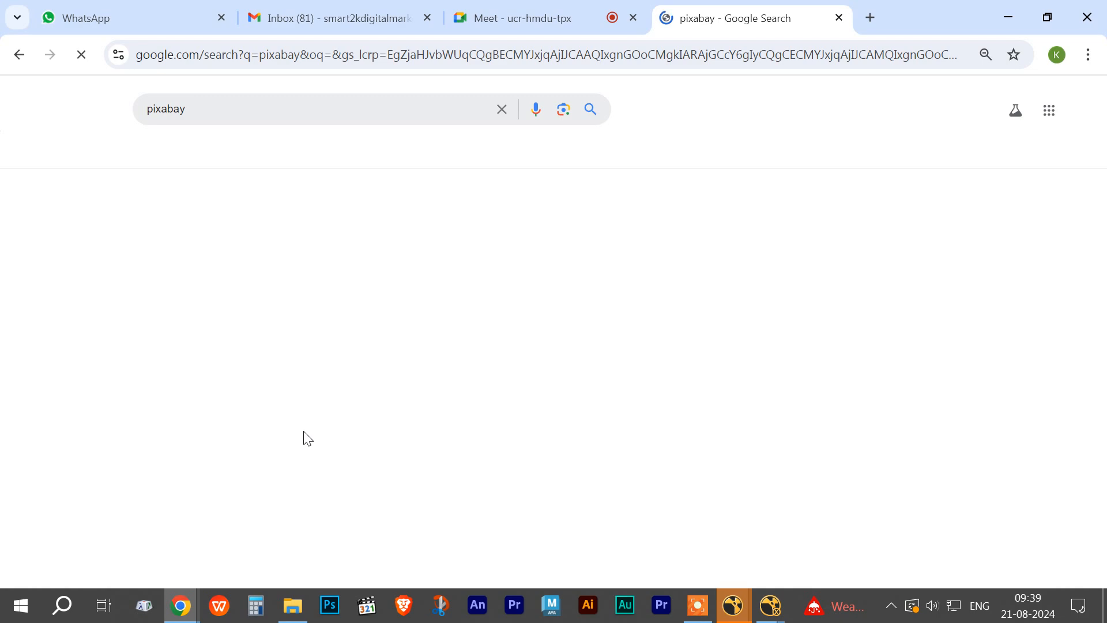
click(312, 231)
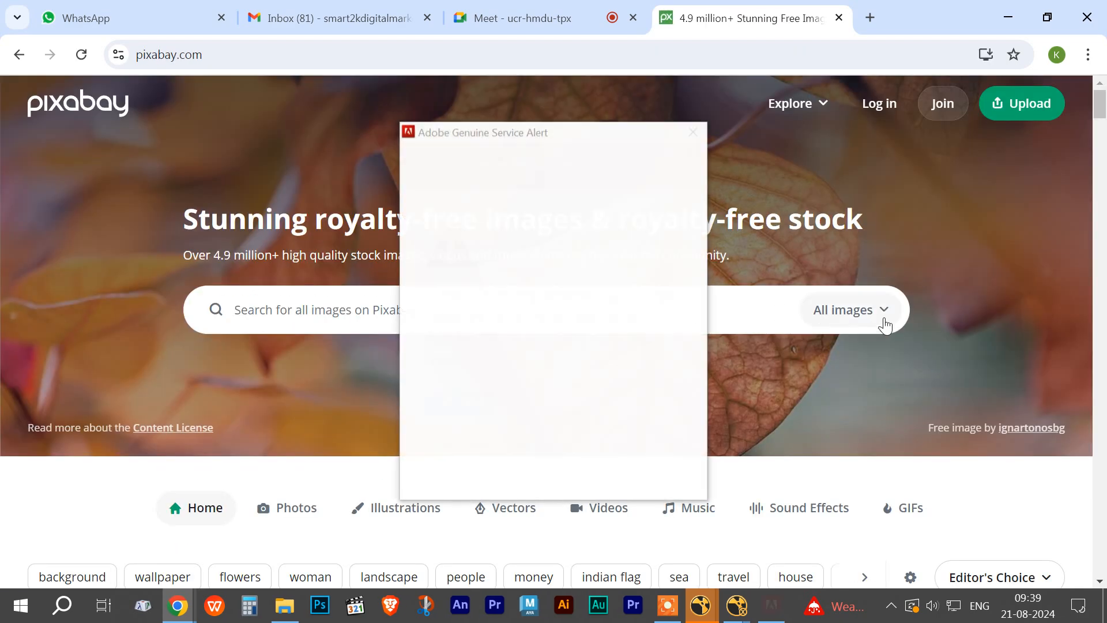
Set the Pixabay search category to Videos, dismissing the Adobe Genuine Service alert and closing its web page.
click(883, 314)
click(541, 451)
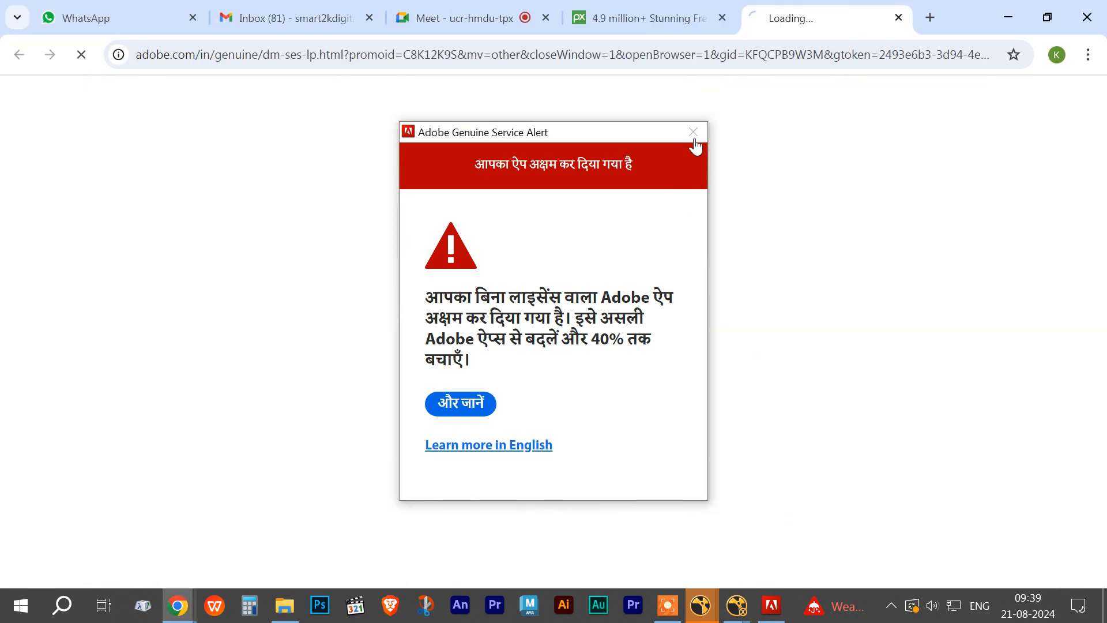
click(695, 135)
click(899, 18)
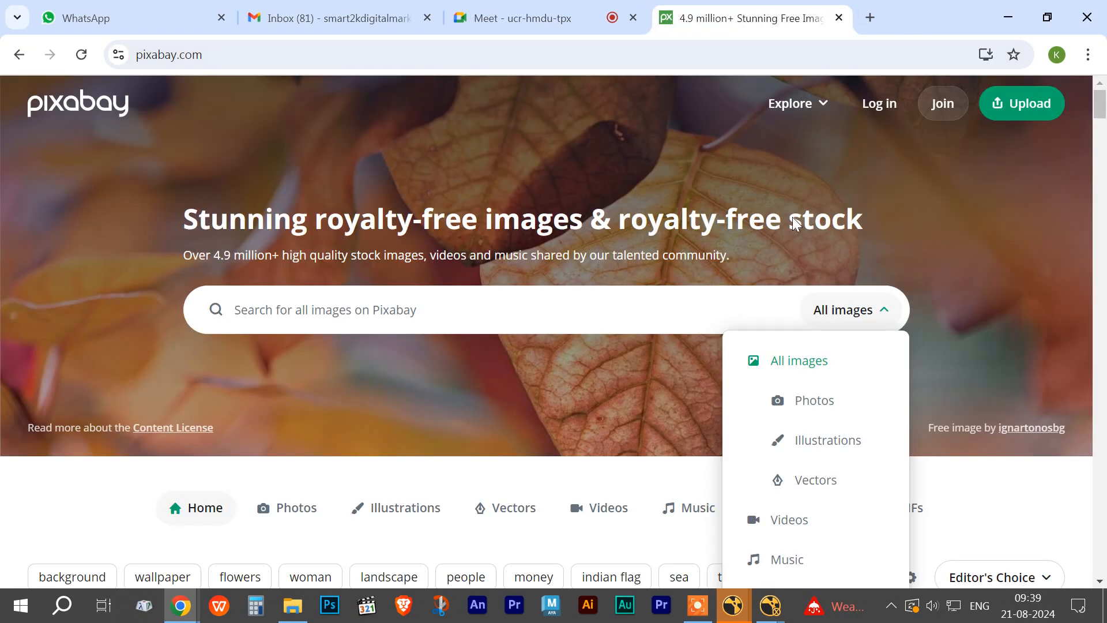
click(805, 521)
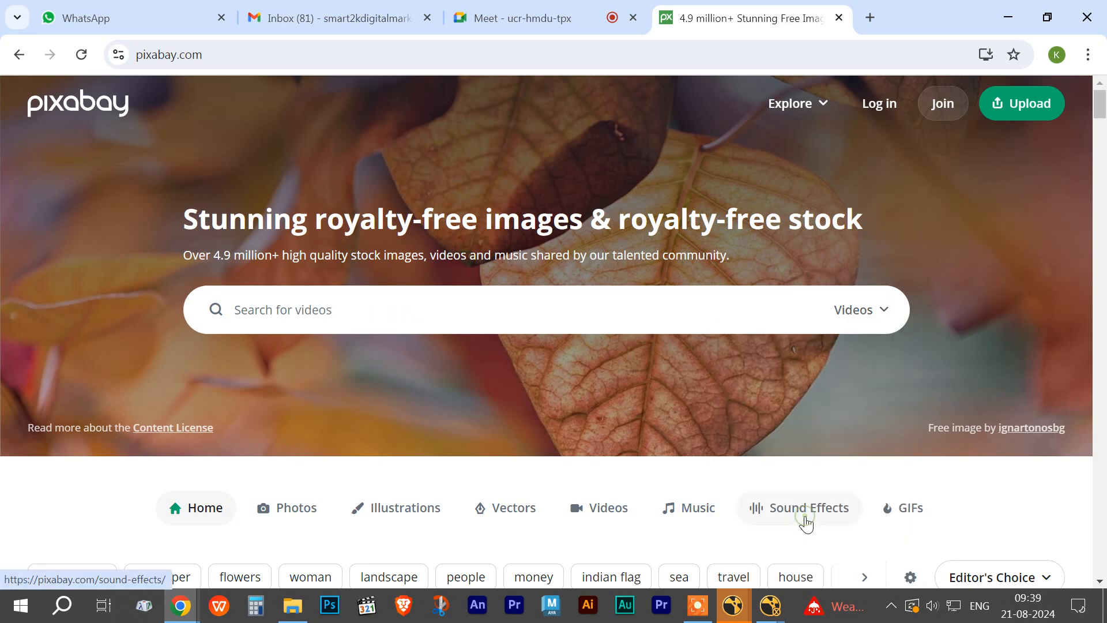
Search the Pixabay videos for "sport" and browse the stock clips for suitable footage.
click(324, 309)
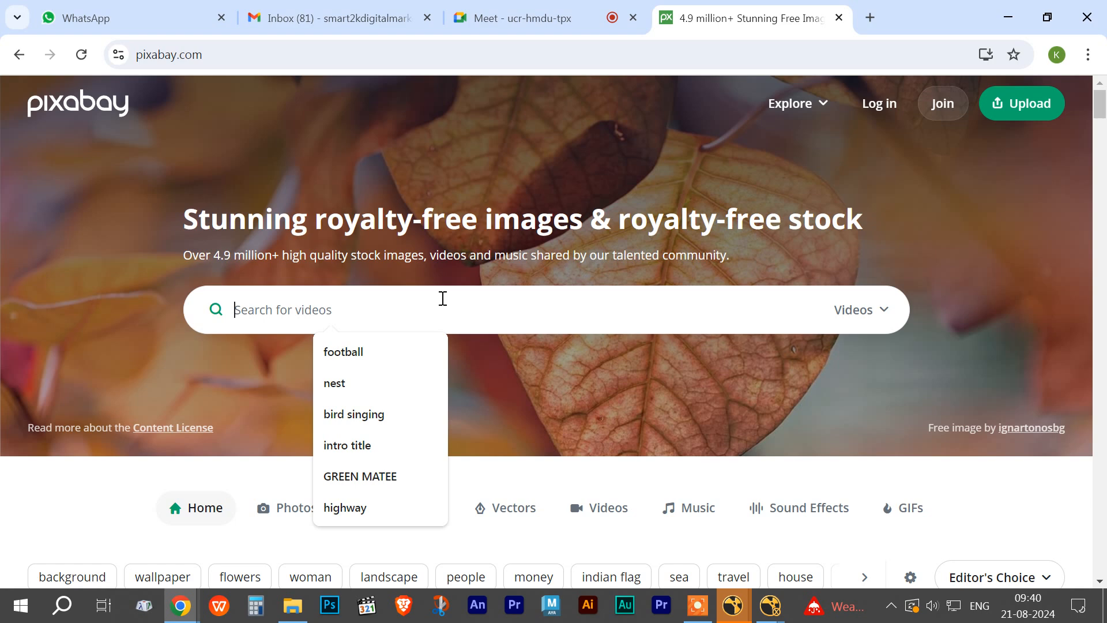
text(soprt)
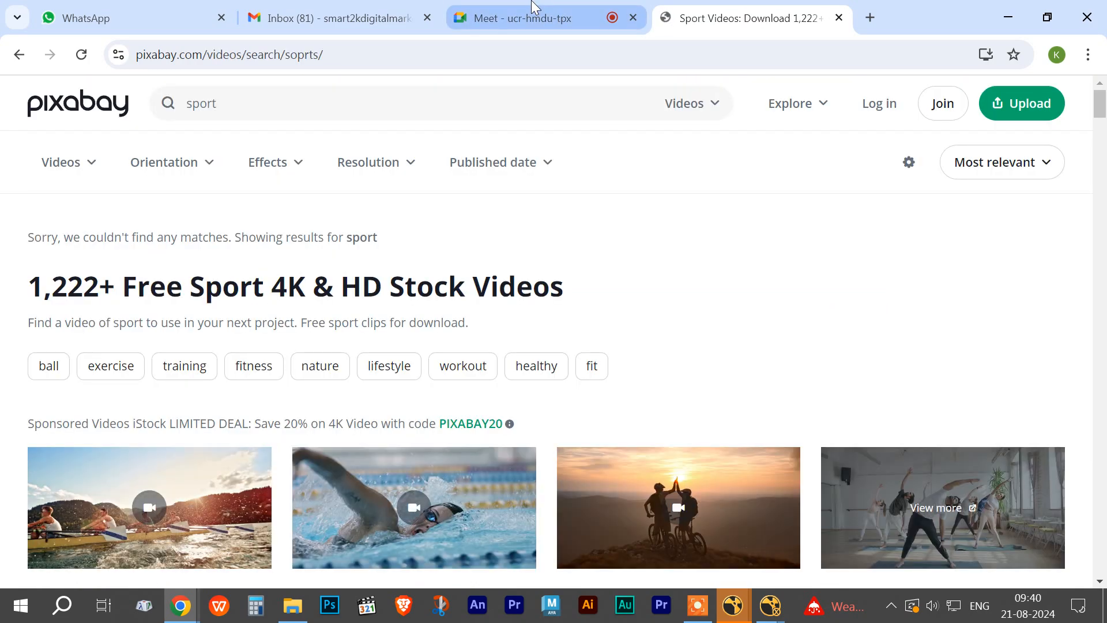
scroll(728, 243, down, 5)
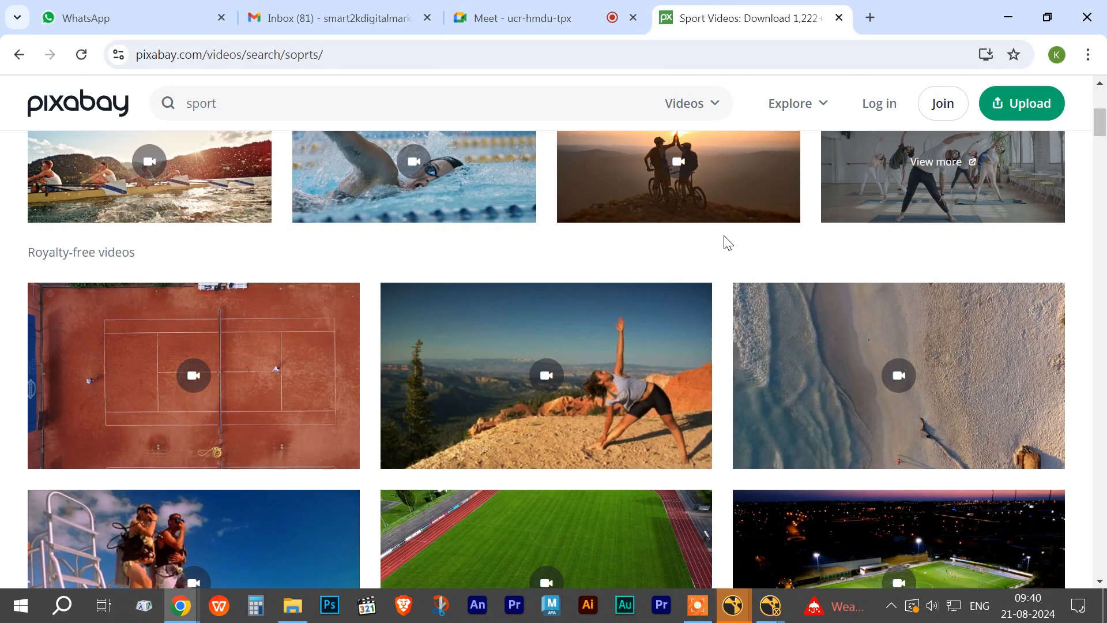
scroll(728, 243, down, 8)
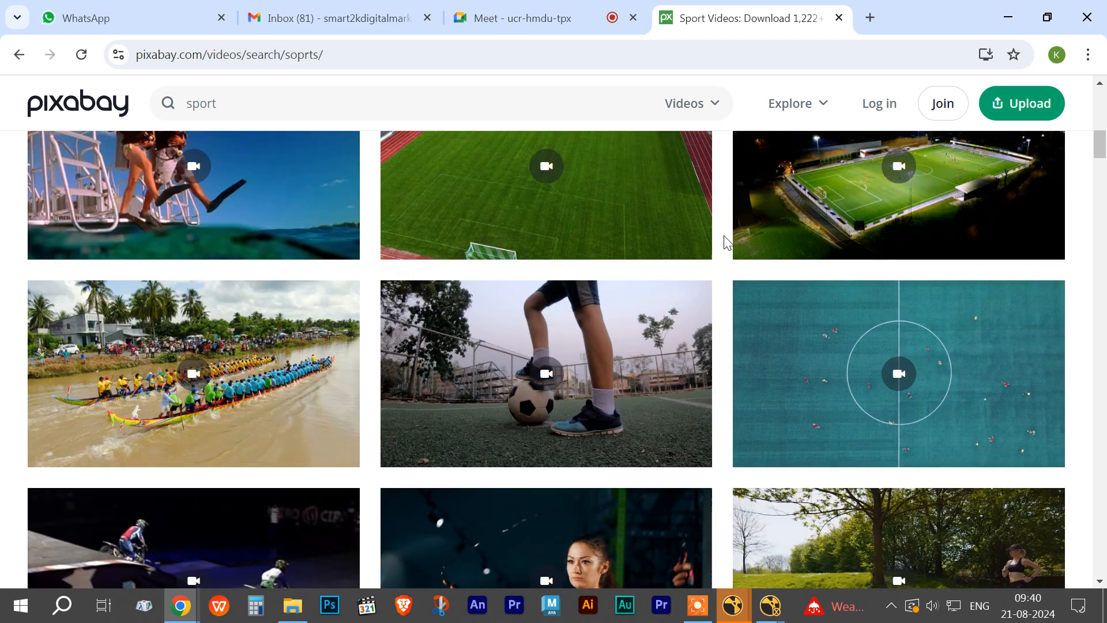
scroll(728, 242, down, 3)
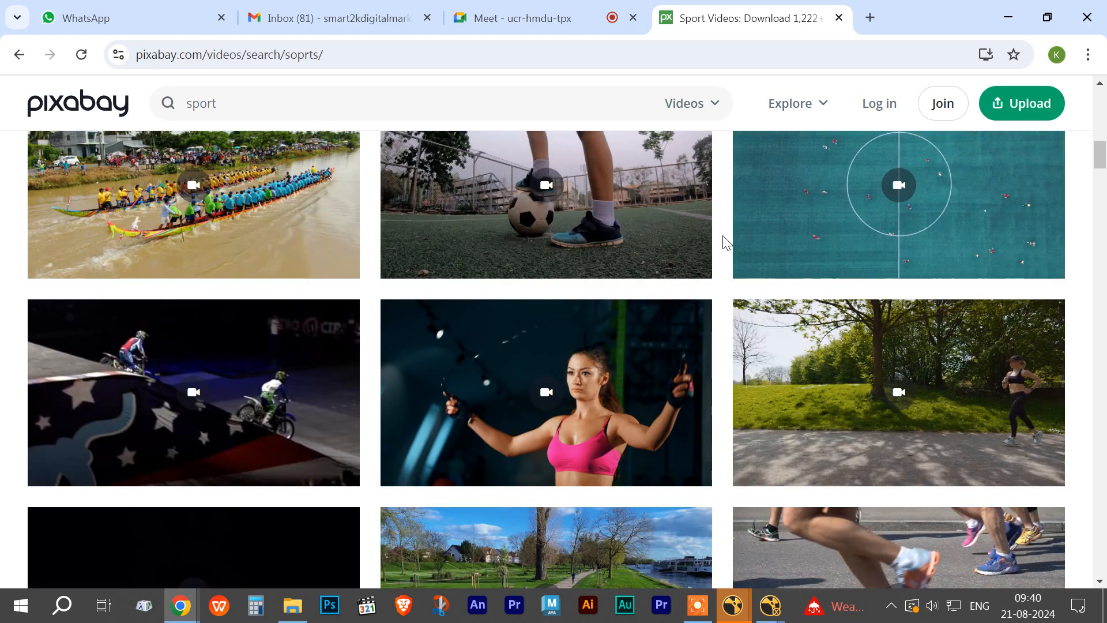
scroll(737, 244, down, 6)
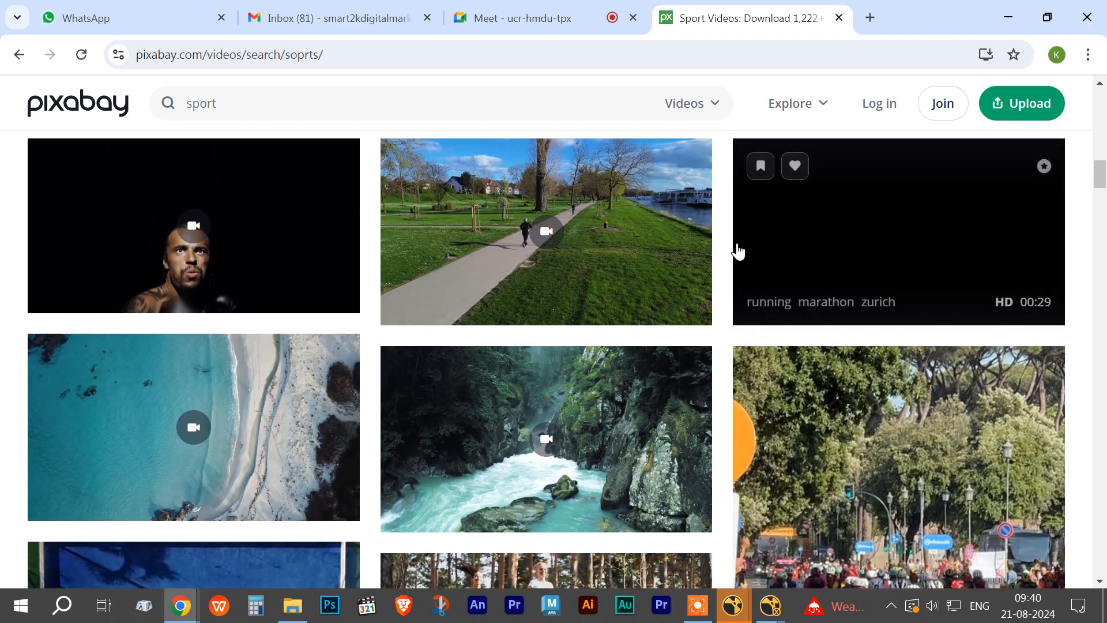
scroll(739, 251, down, 11)
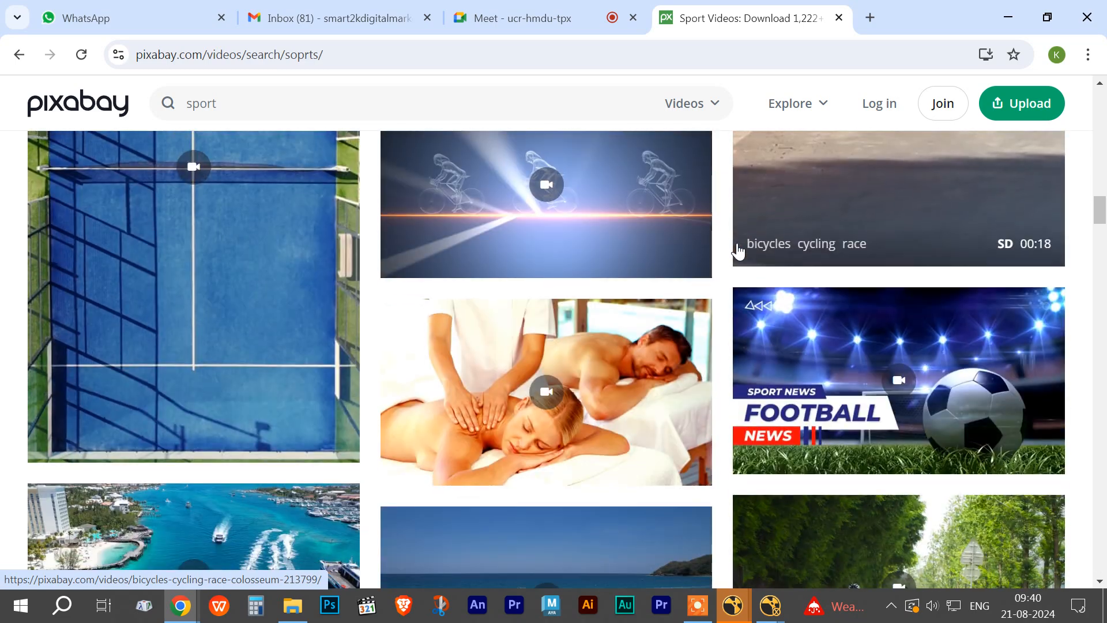
scroll(738, 251, down, 3)
scroll(738, 251, down, 3)
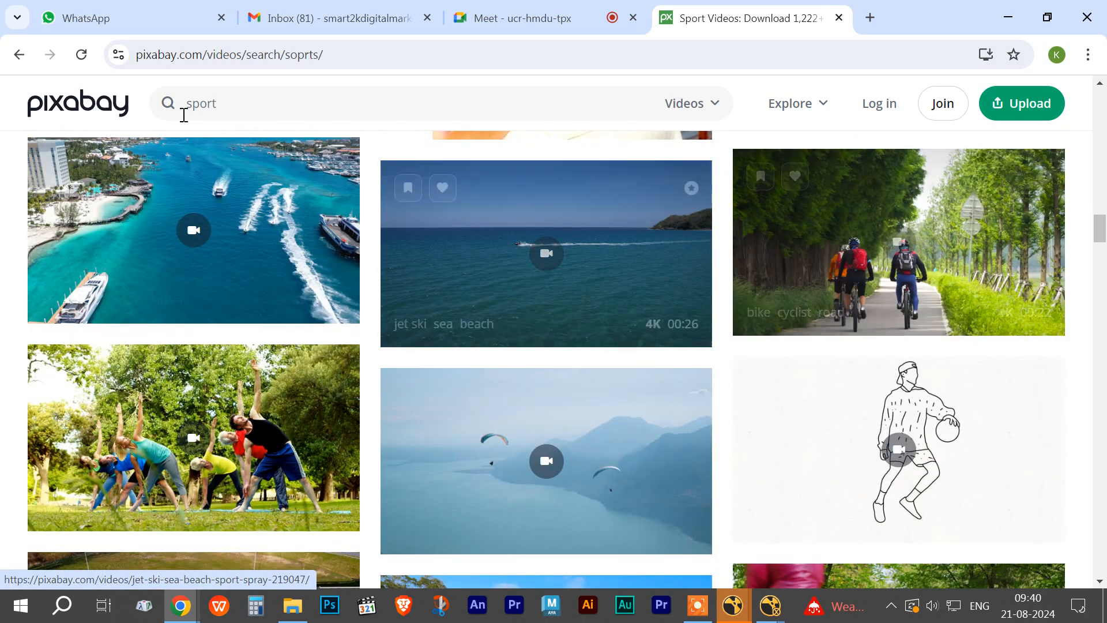
Replace the video search term with "basketball" and run the search.
double_click(211, 104)
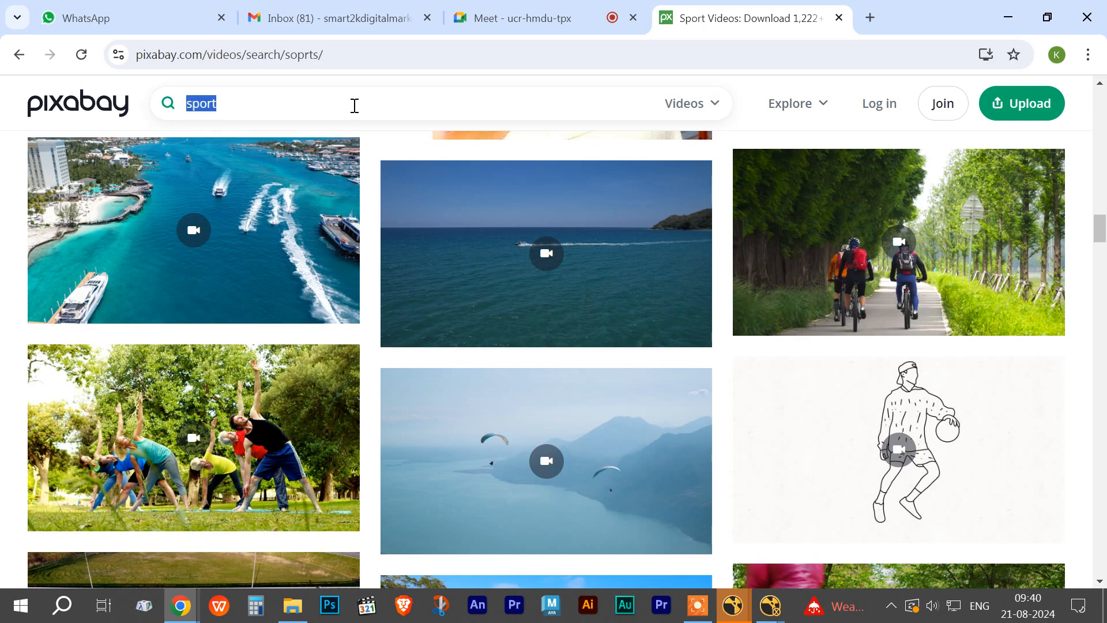
text(basketball)
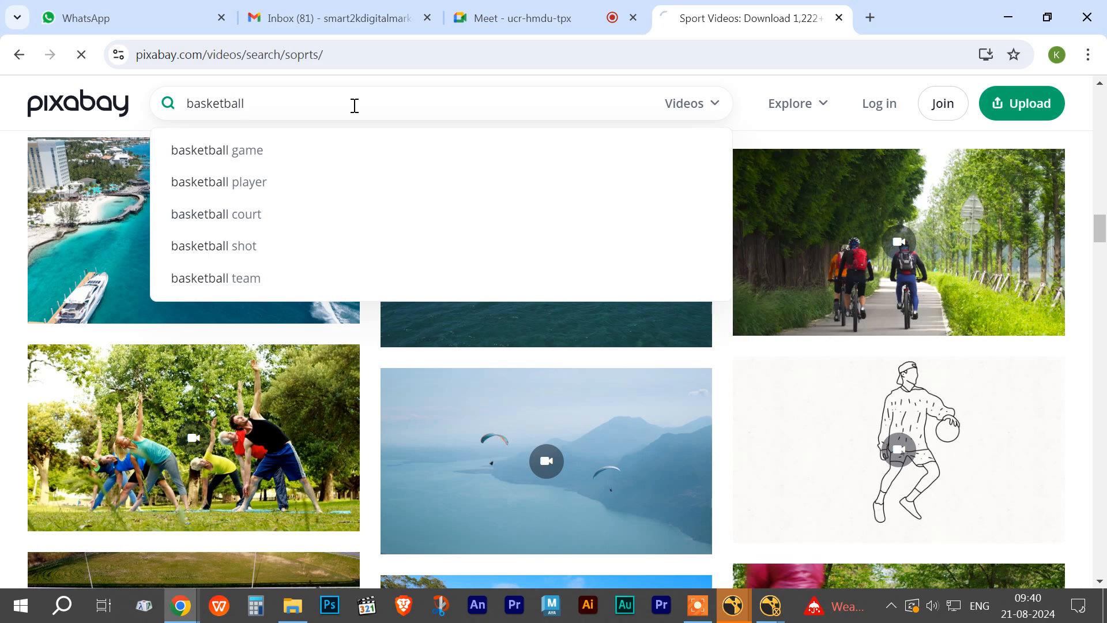
key(Return)
Browse the royalty-free basketball videos for a clip suitable as footage.
scroll(734, 222, down, 5)
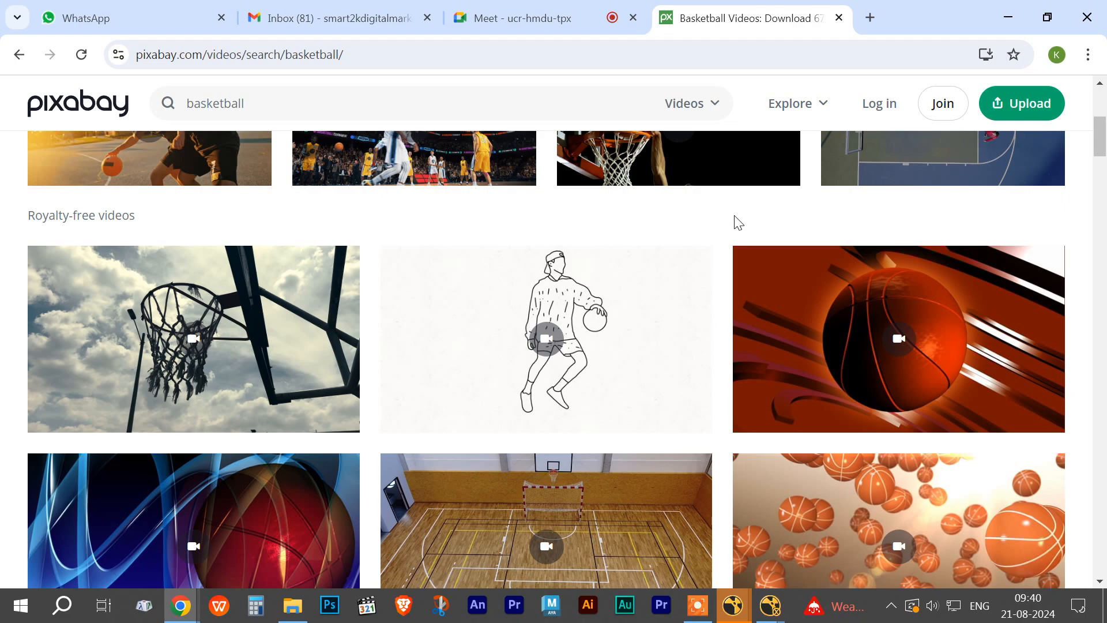
scroll(737, 223, down, 10)
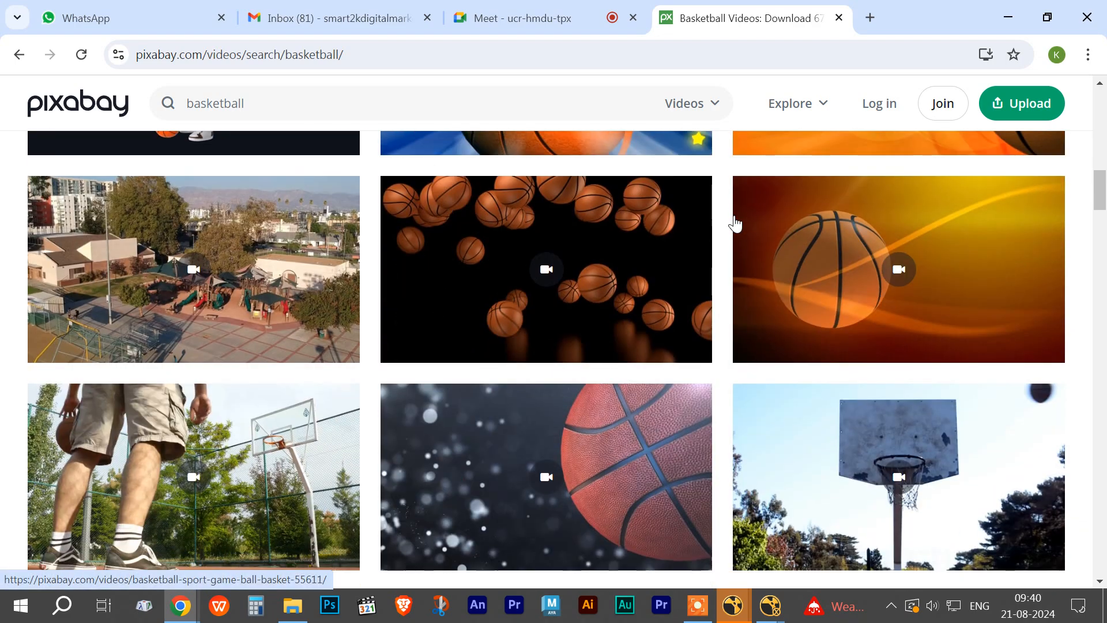
scroll(735, 223, down, 4)
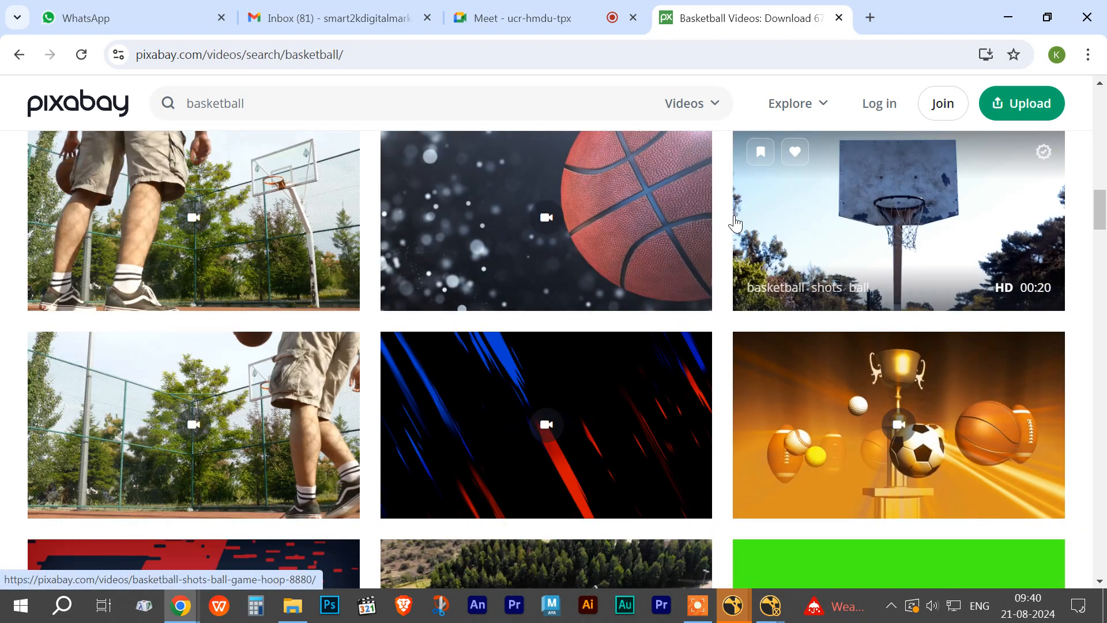
scroll(736, 224, down, 4)
scroll(735, 222, down, 8)
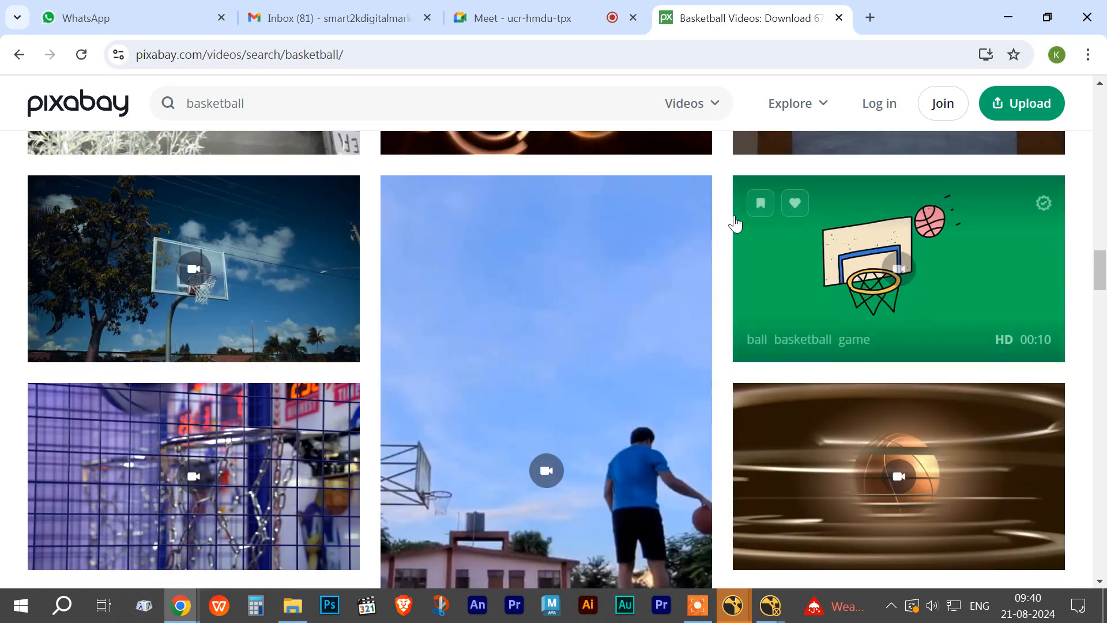
scroll(735, 222, down, 3)
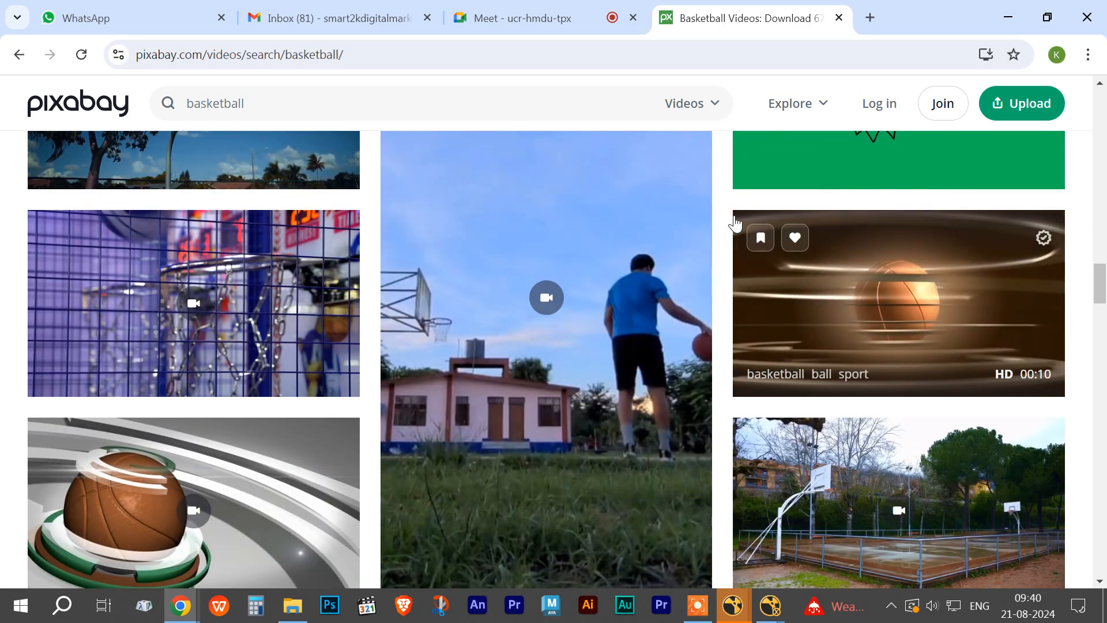
scroll(735, 224, down, 9)
scroll(736, 224, down, 10)
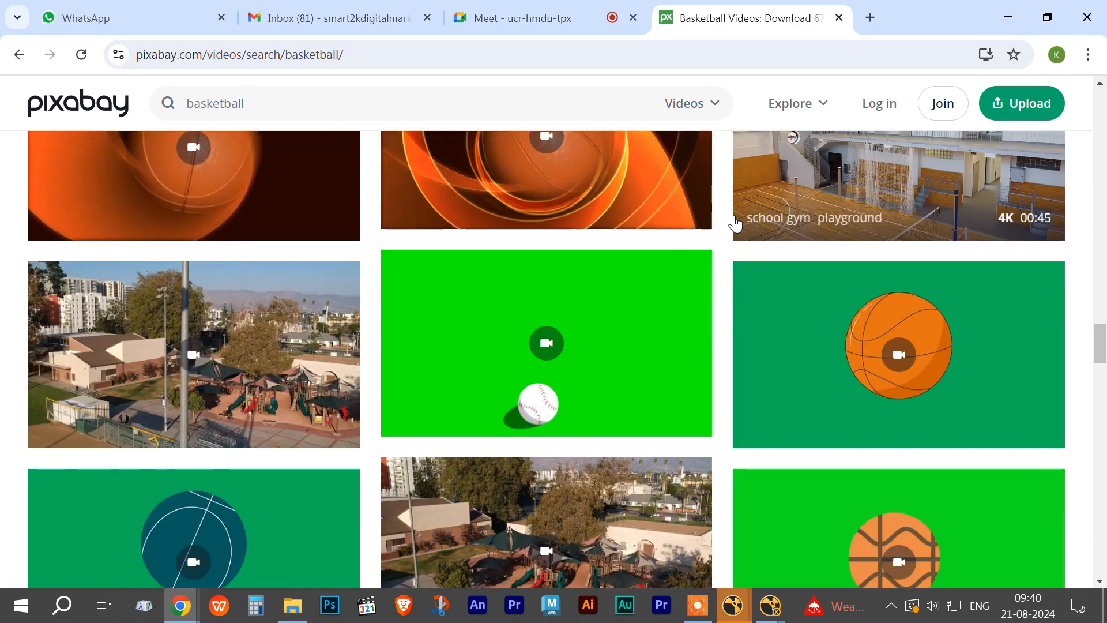
scroll(736, 223, down, 10)
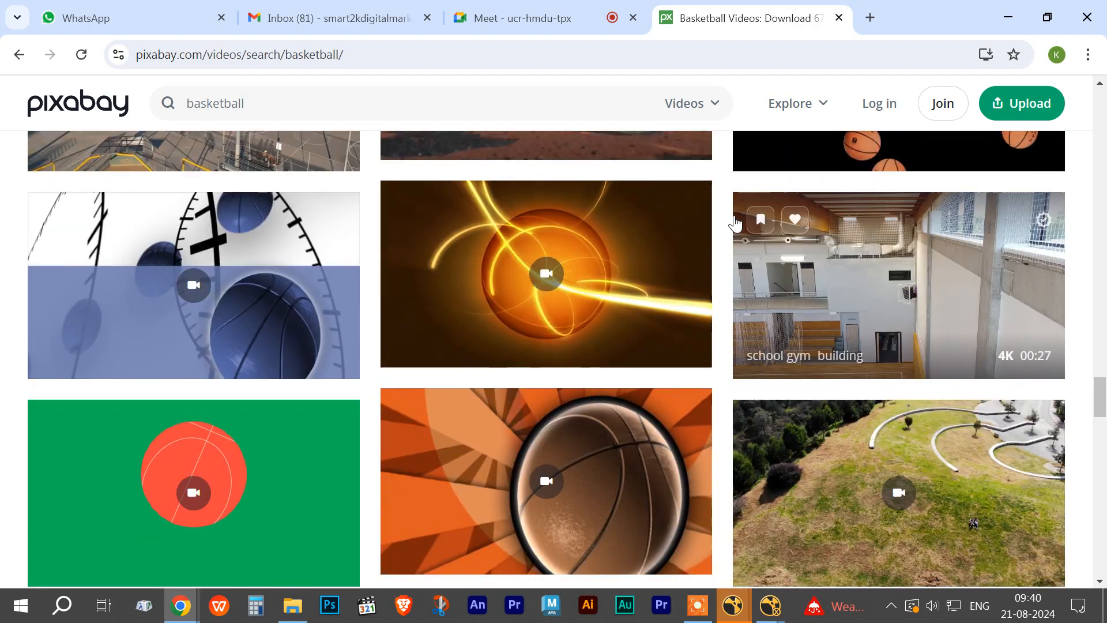
scroll(736, 224, down, 12)
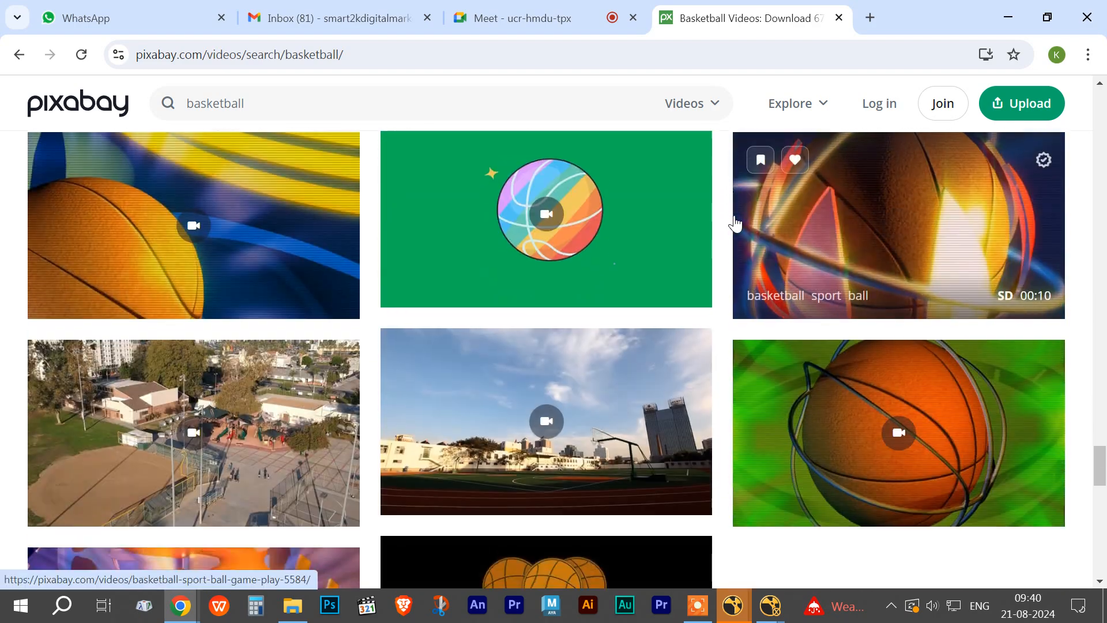
scroll(738, 222, up, 20)
scroll(735, 219, up, 20)
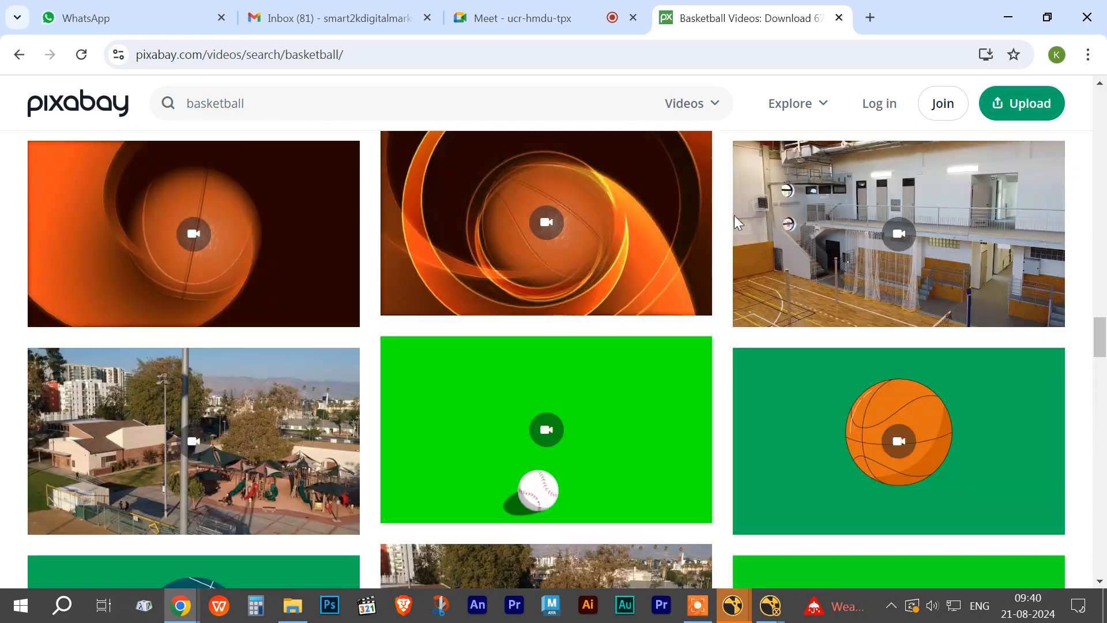
scroll(734, 223, up, 18)
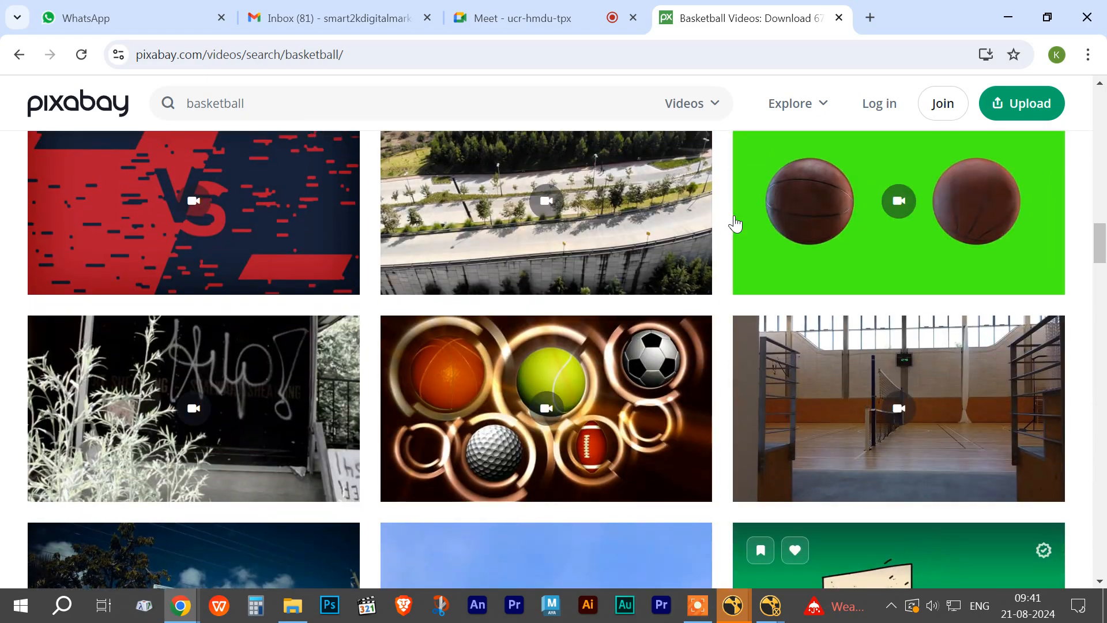
scroll(735, 224, down, 7)
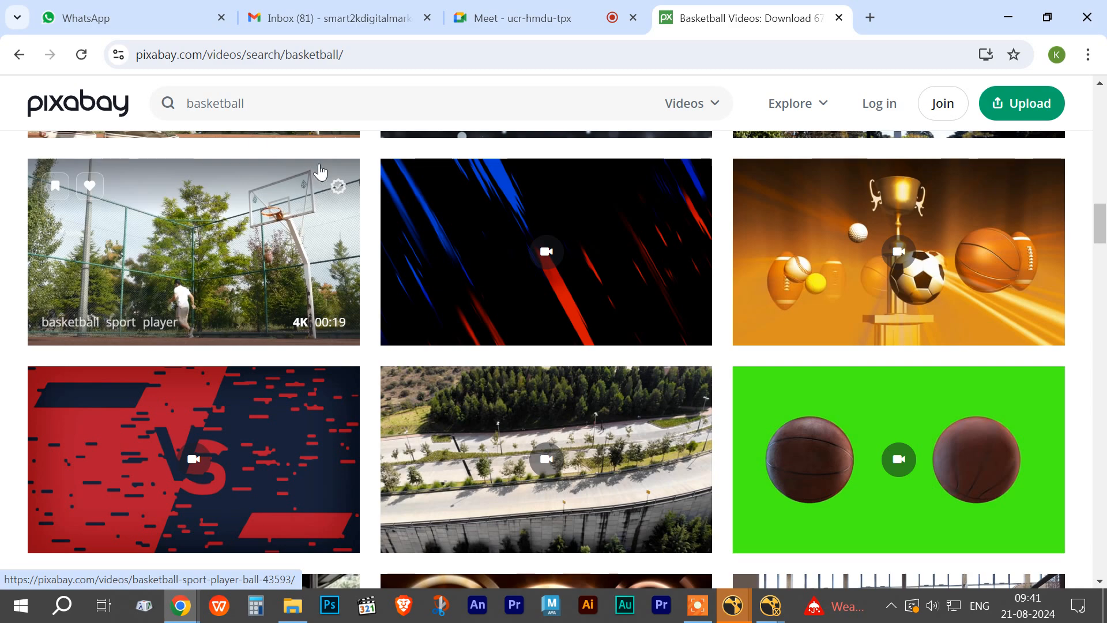
Switch to the Google Meet call, admit the waiting participant, and capture a full-screen snip of the meeting.
click(515, 20)
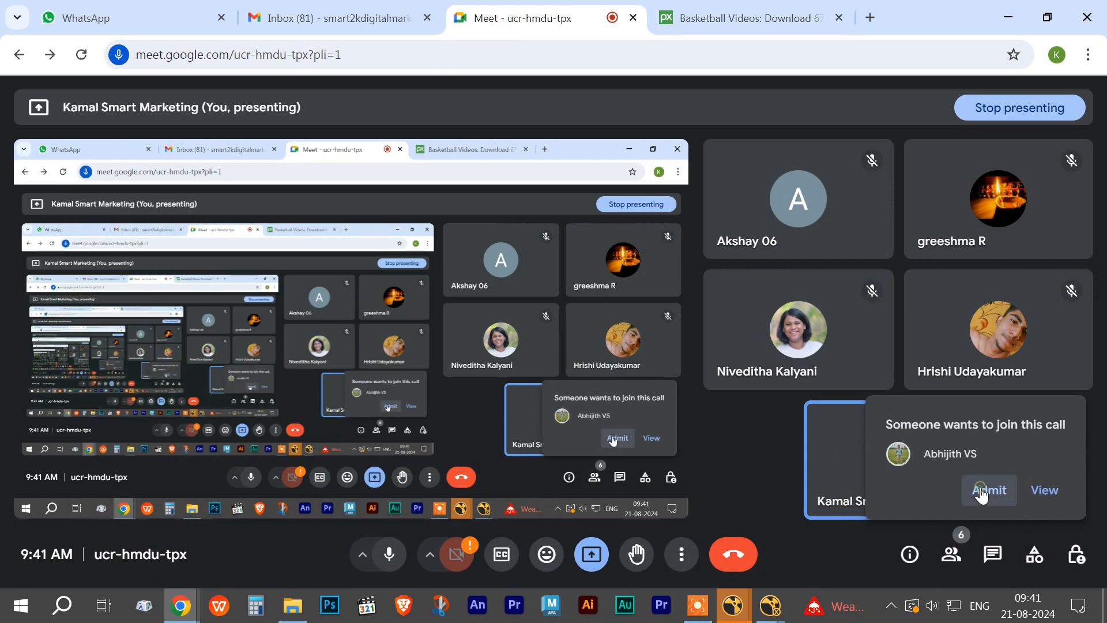
click(986, 506)
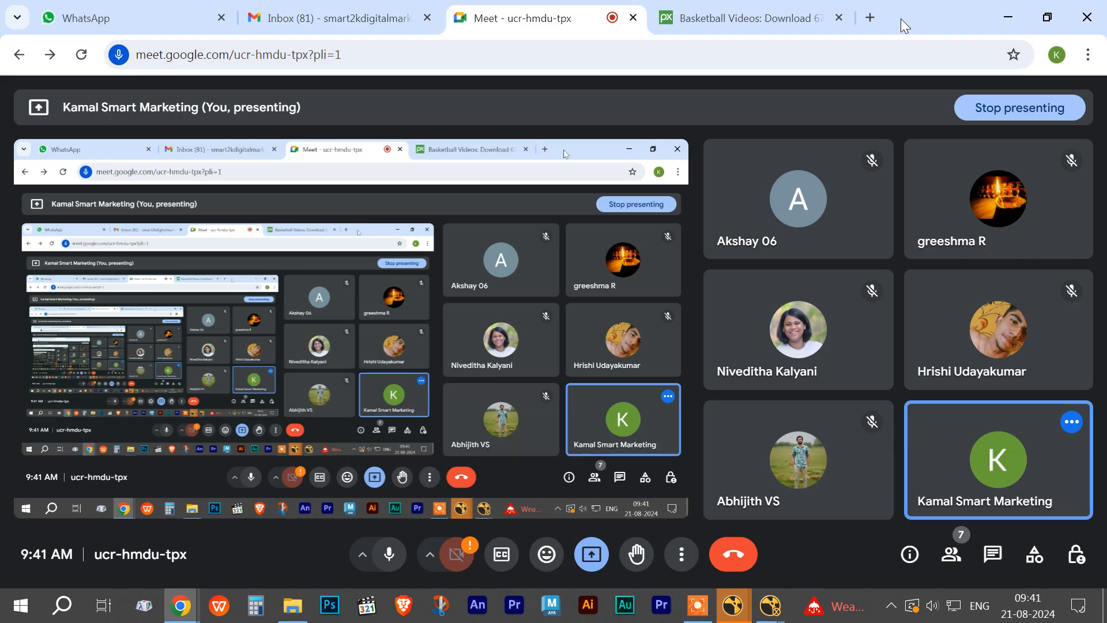
key(super+shift+s)
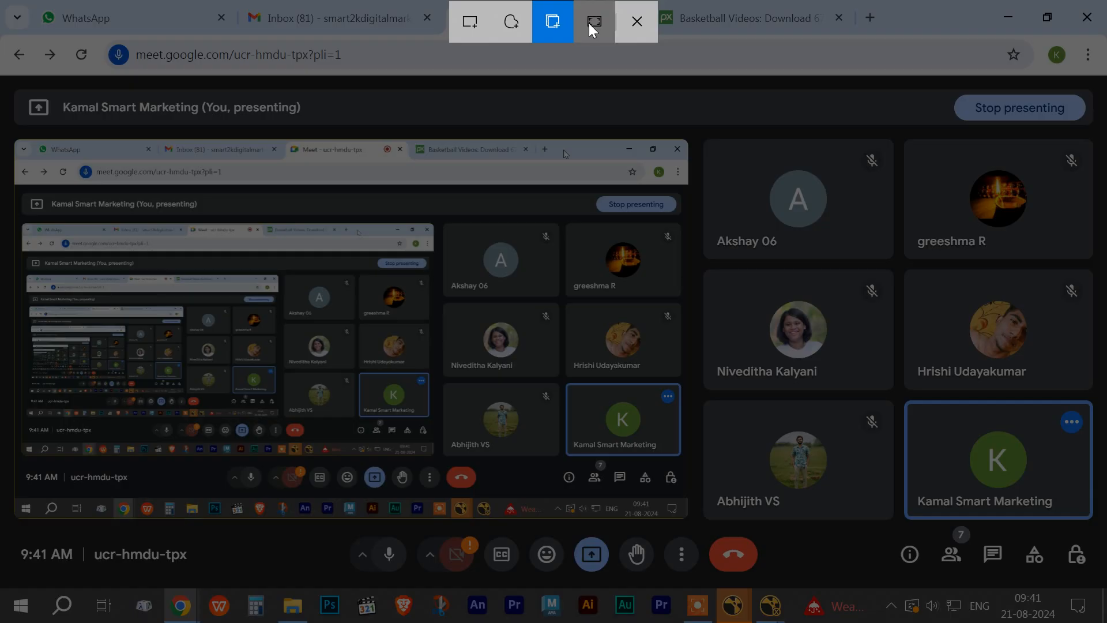
click(590, 23)
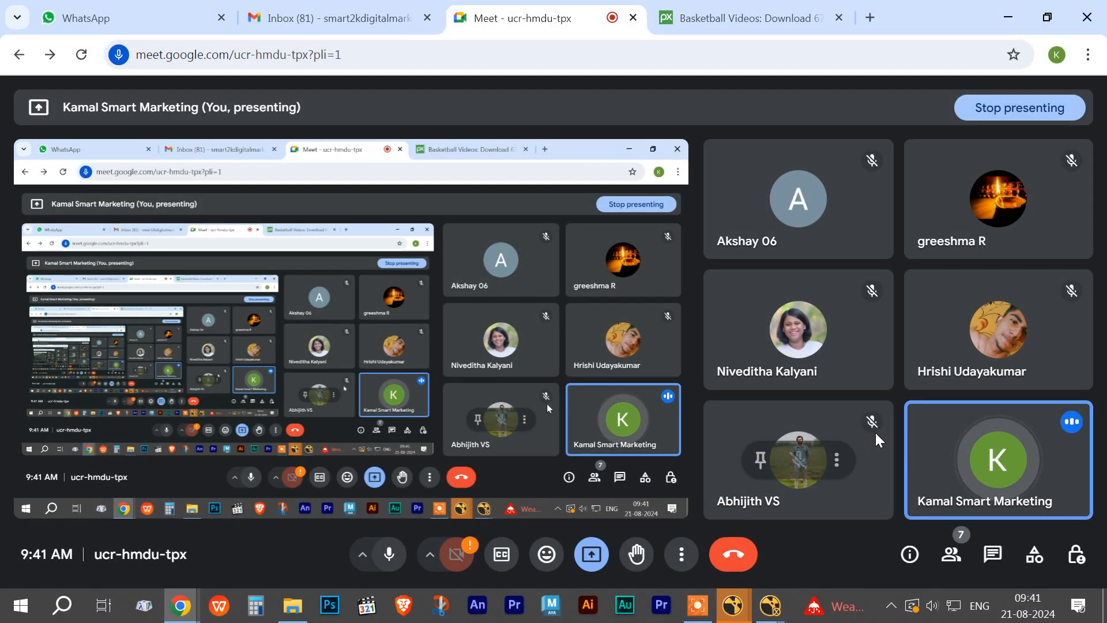
Open the captured meeting snip from the notifications in Snip & Sketch, save it as an image file and close the editor.
click(1077, 605)
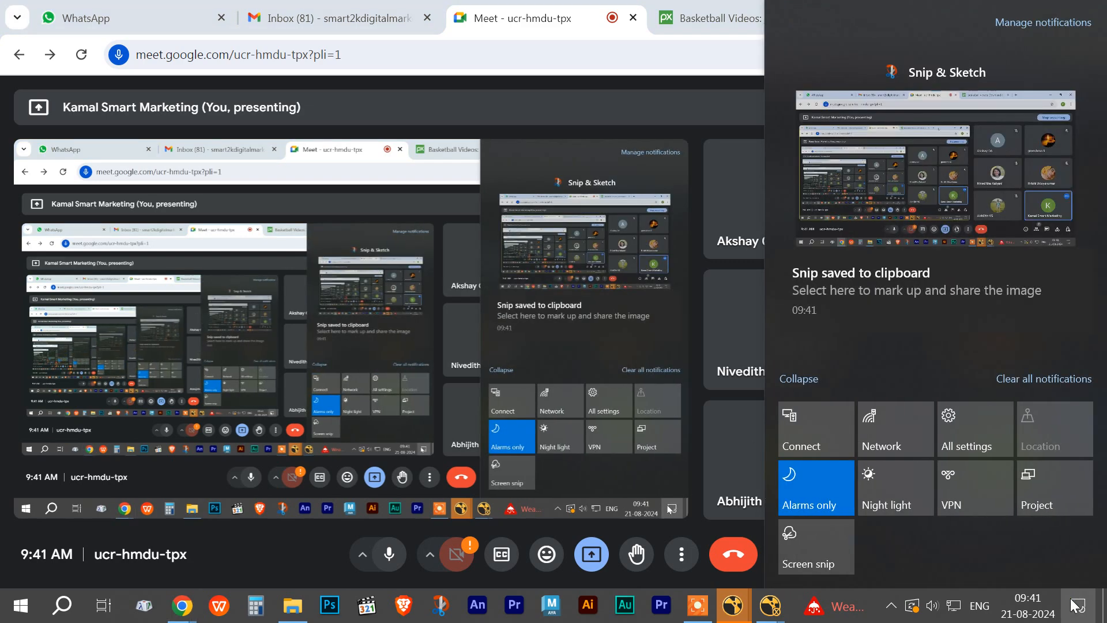
click(1025, 292)
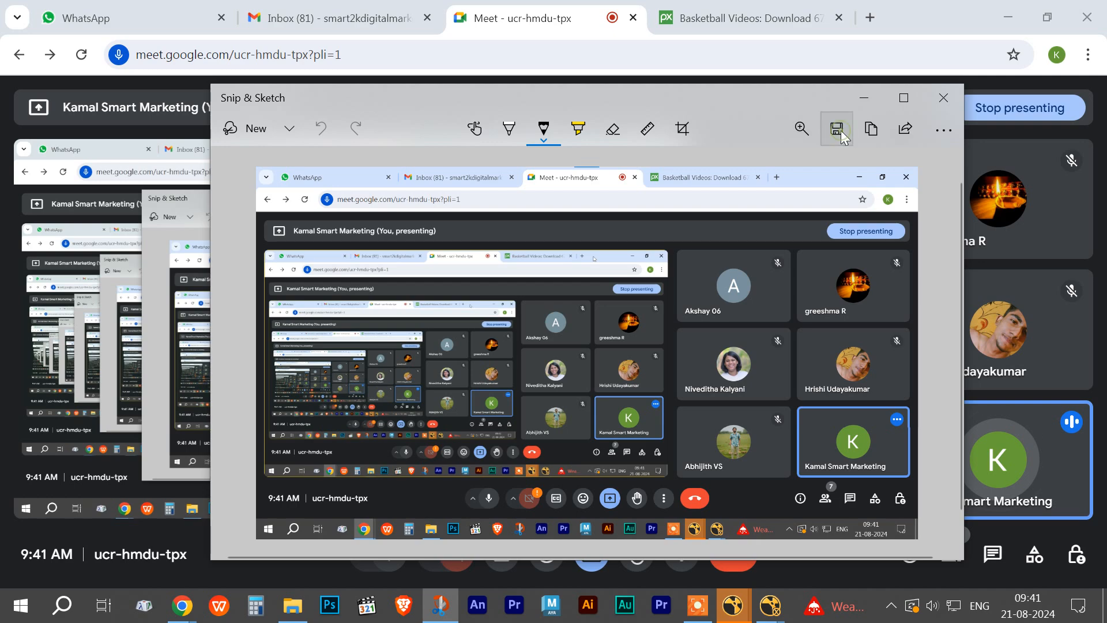
click(837, 129)
click(964, 558)
click(944, 98)
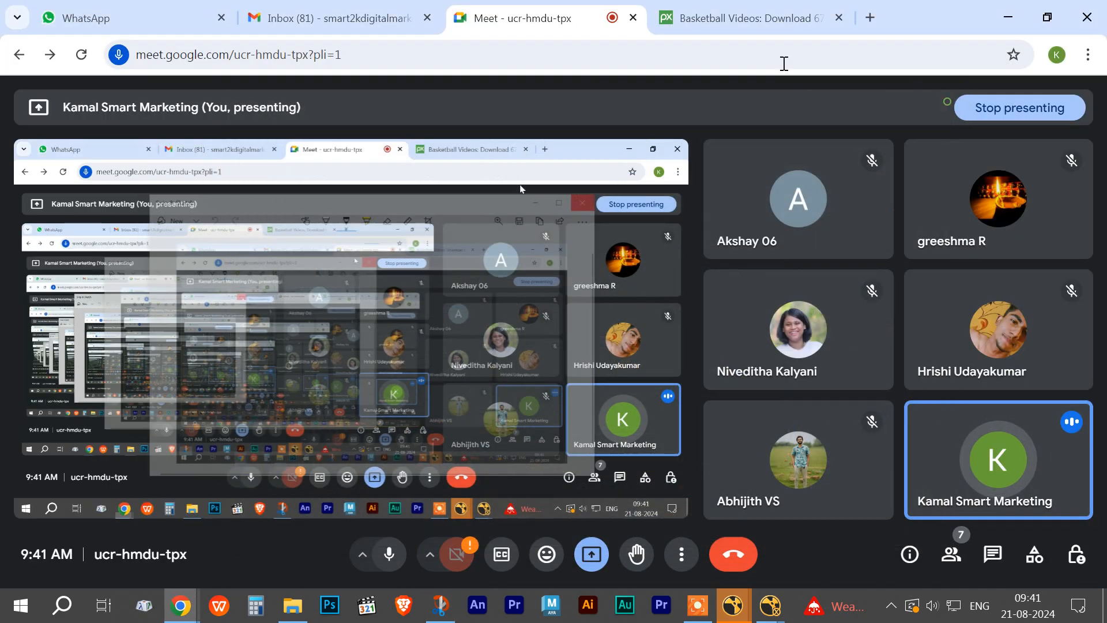
Return to the Pixabay video results and replace the search term with "golf".
click(729, 18)
drag(248, 104, 187, 103)
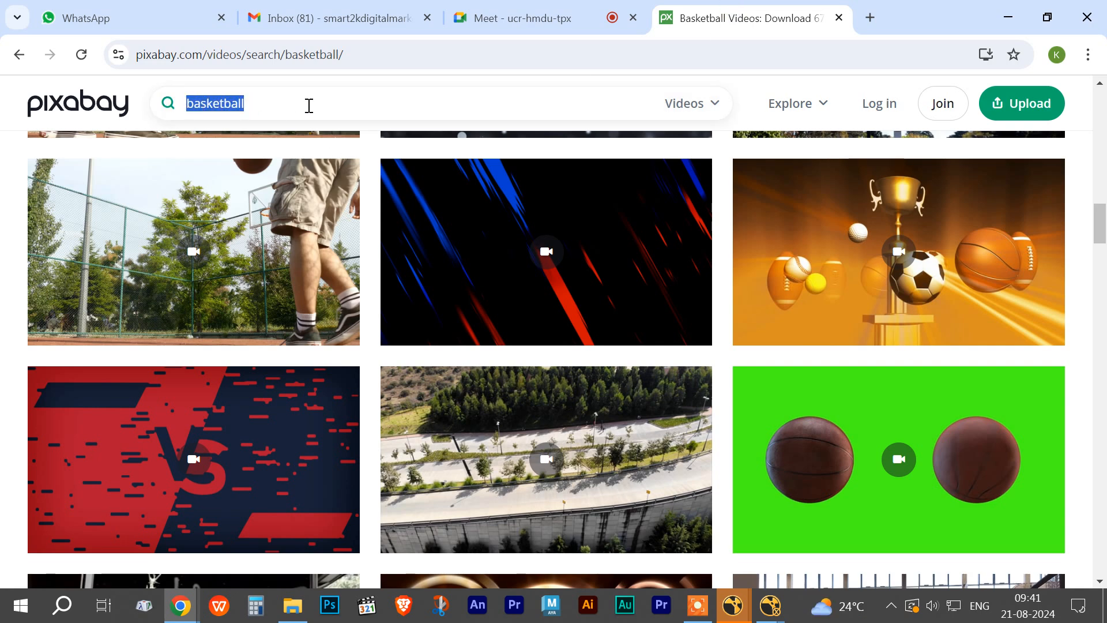
text(g)
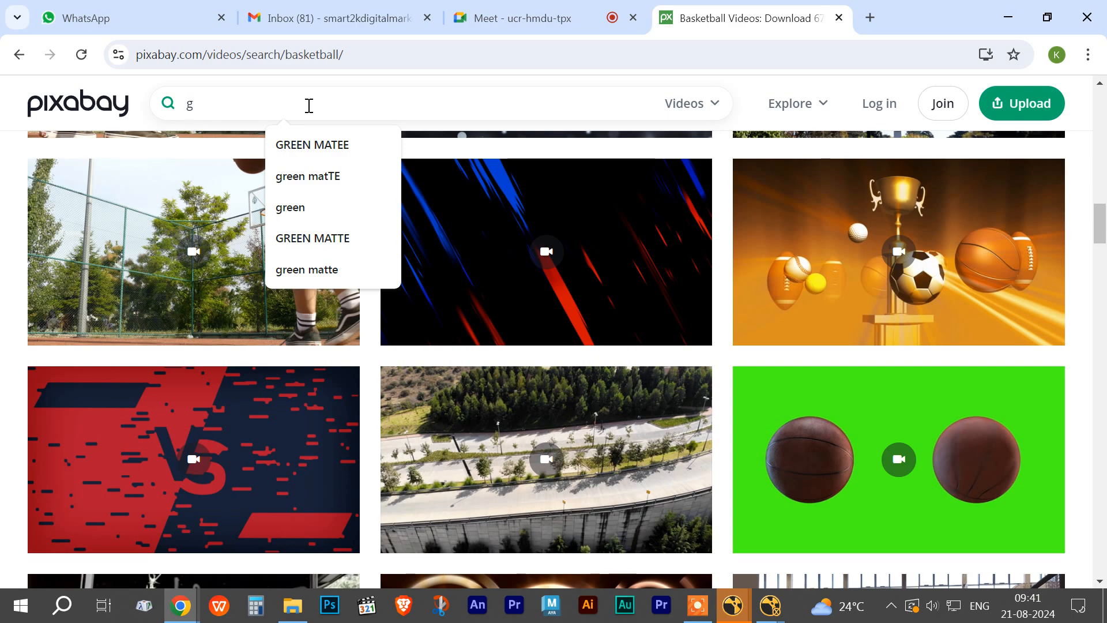
text(olf)
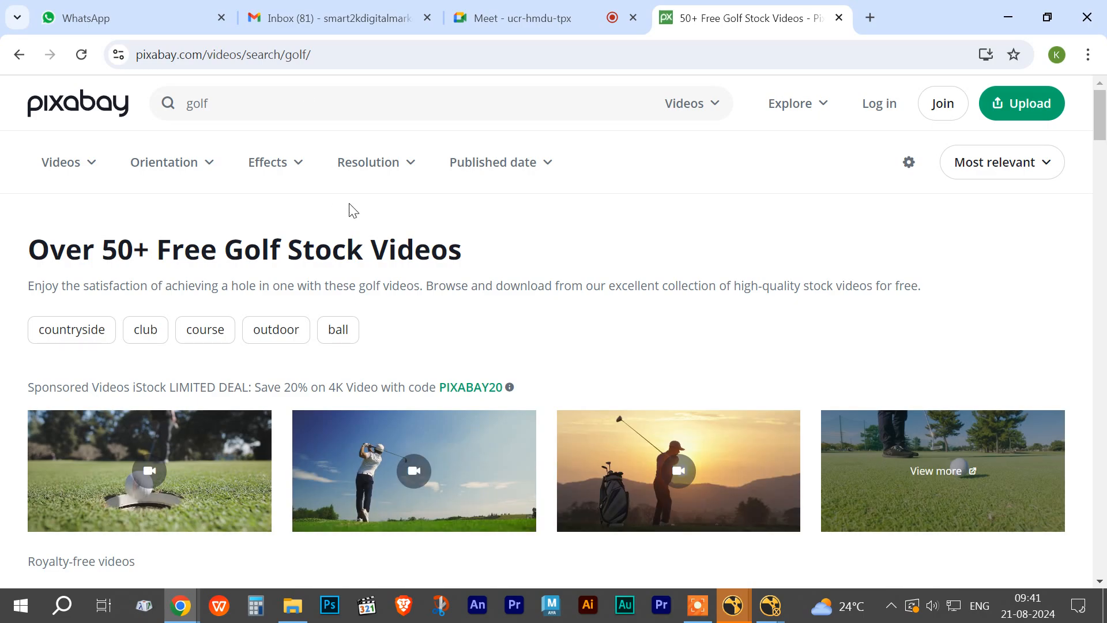
Browse the royalty-free golf videos for a clip suitable as footage.
scroll(354, 212, down, 5)
scroll(351, 211, down, 3)
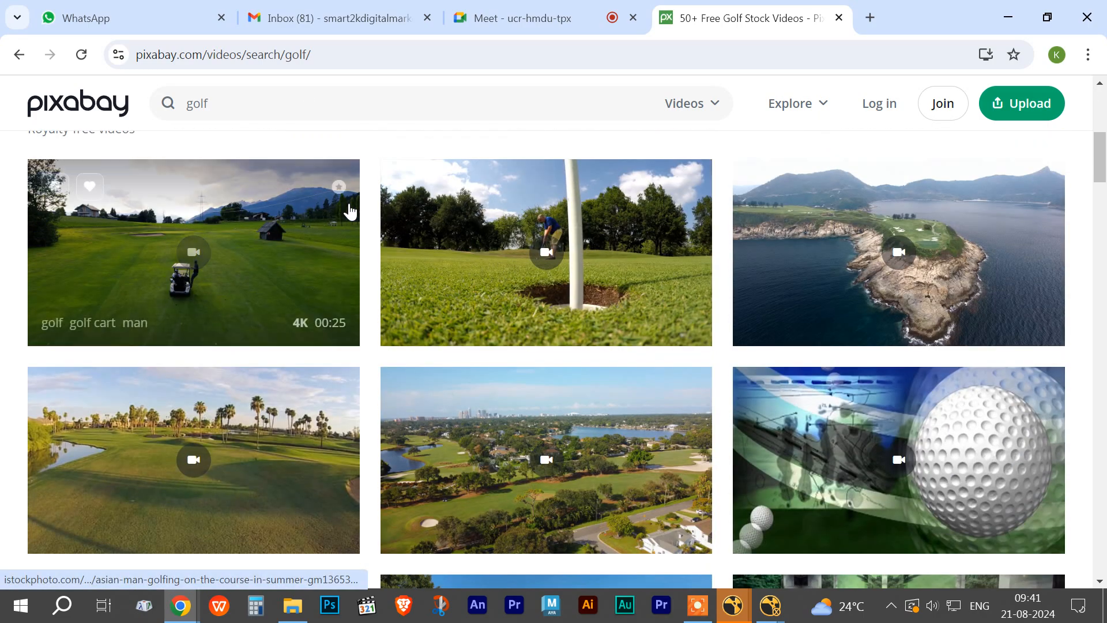
scroll(350, 211, down, 6)
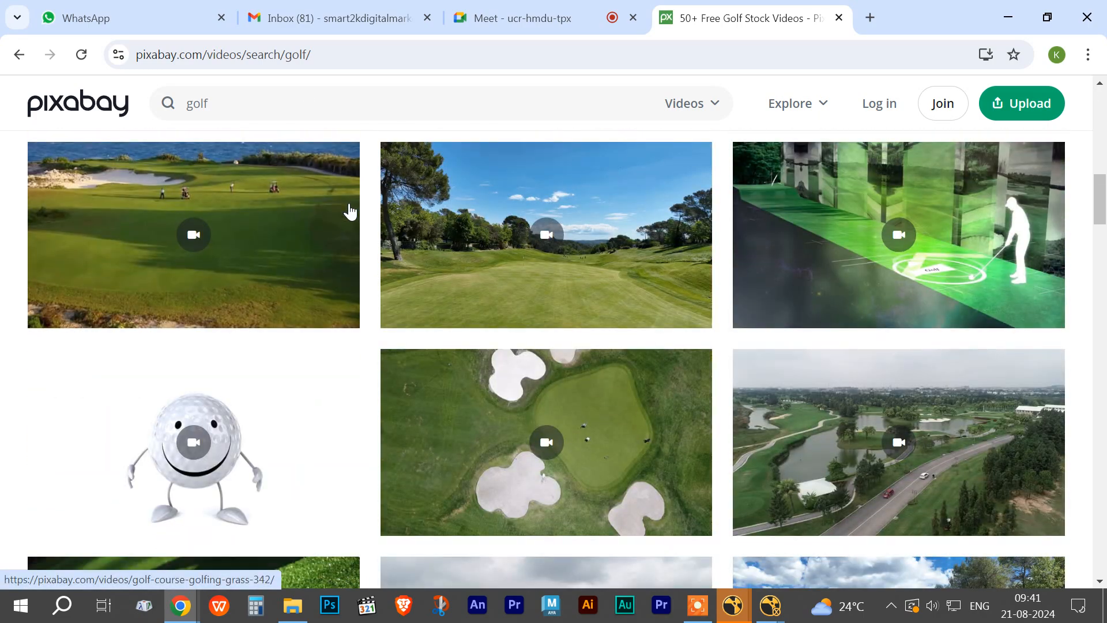
scroll(350, 211, down, 10)
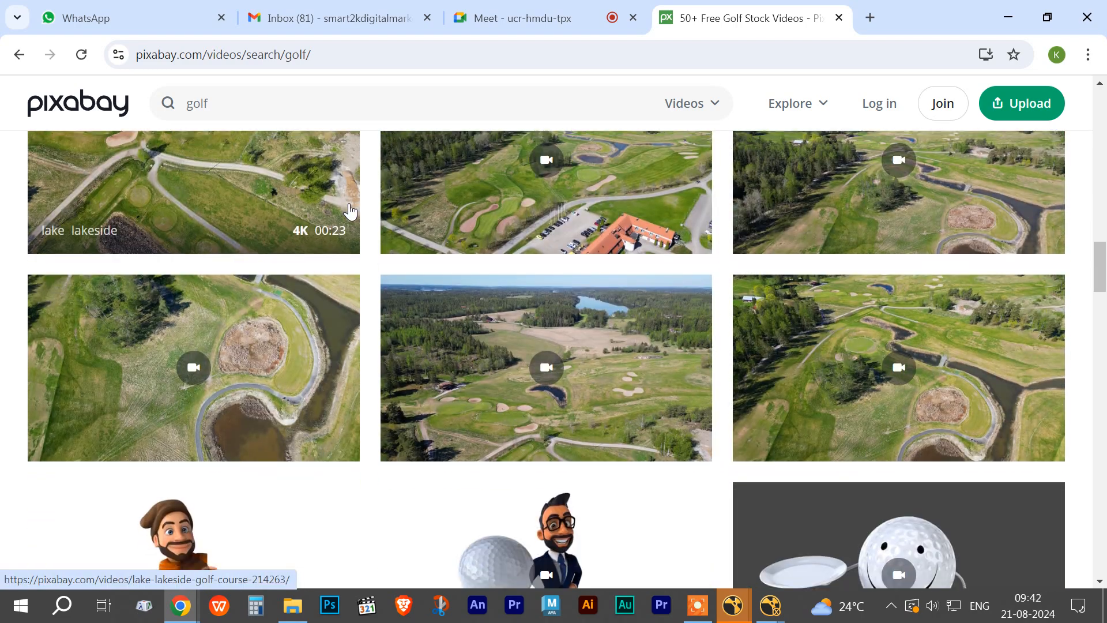
scroll(350, 212, down, 12)
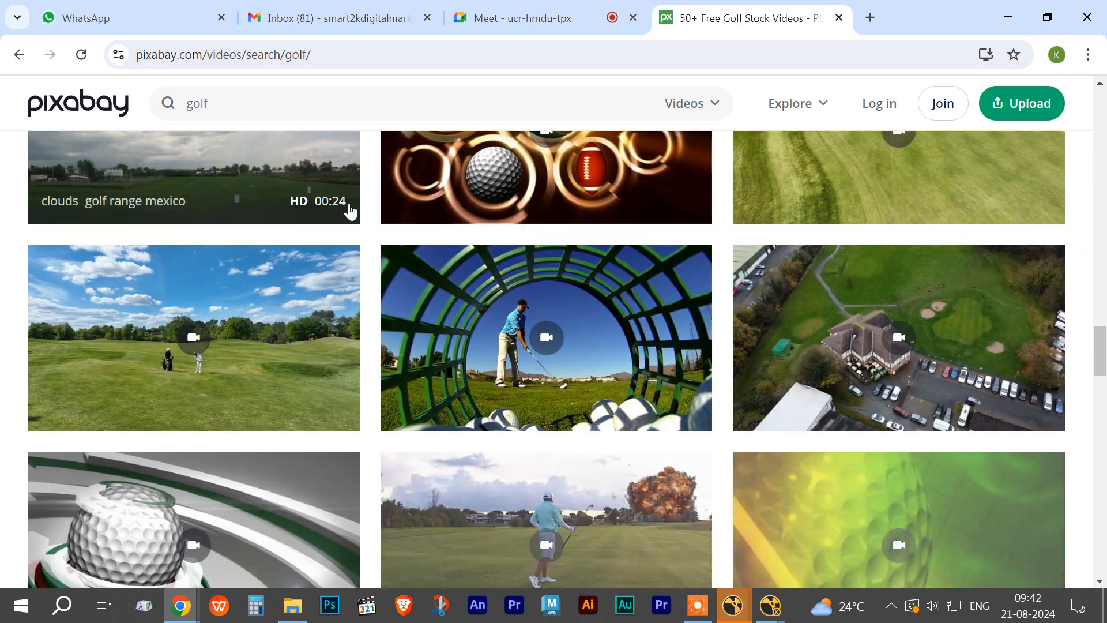
scroll(350, 211, down, 8)
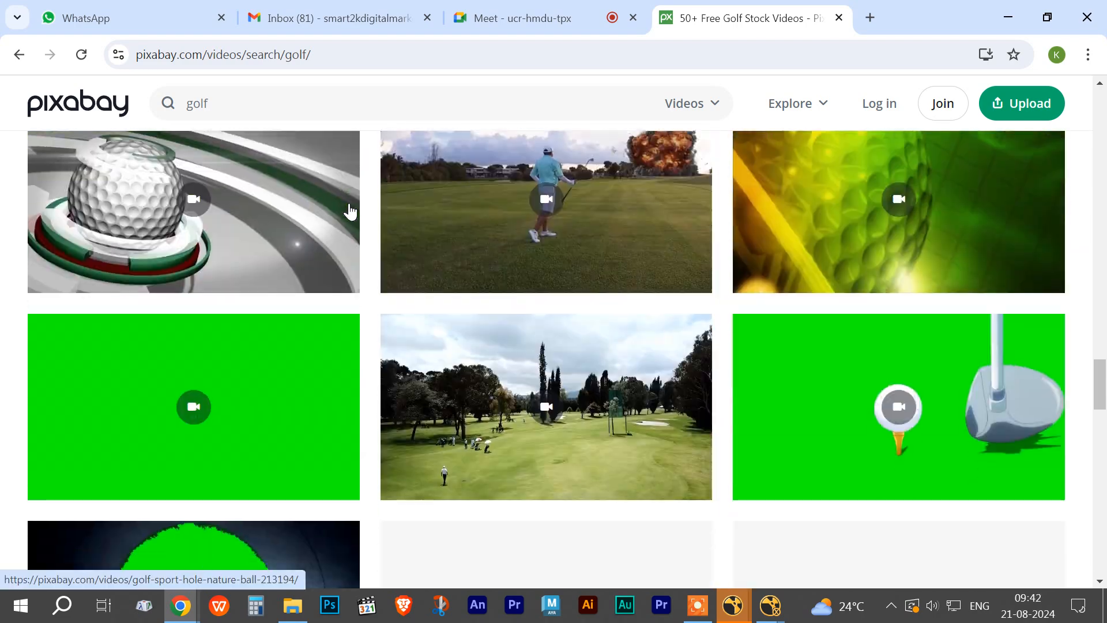
scroll(350, 211, down, 10)
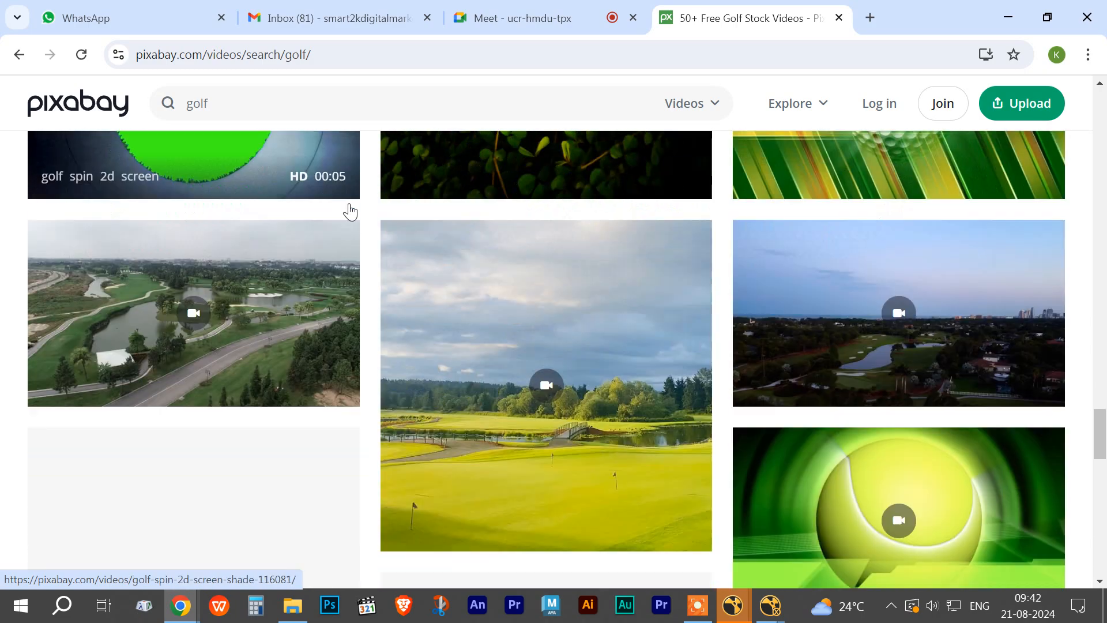
scroll(350, 211, down, 9)
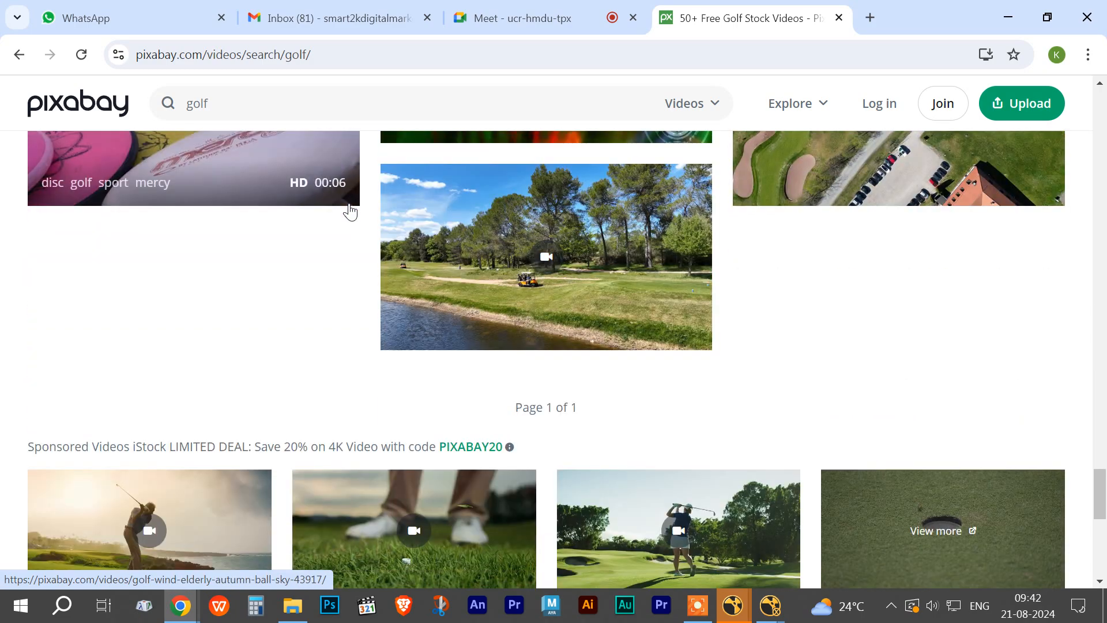
scroll(350, 211, down, 2)
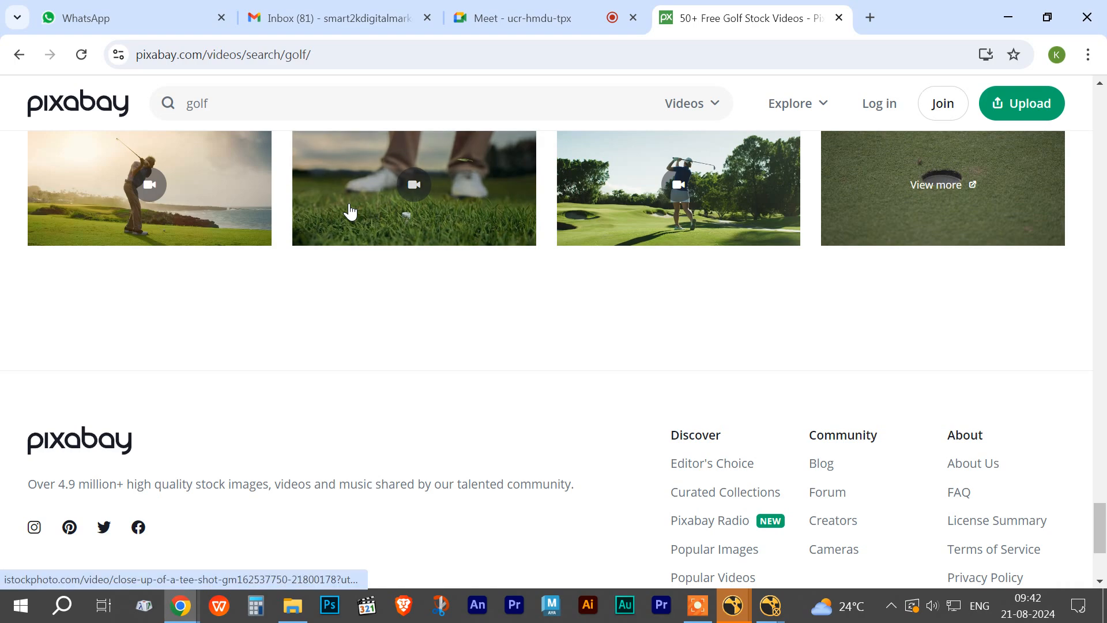
scroll(350, 208, up, 3)
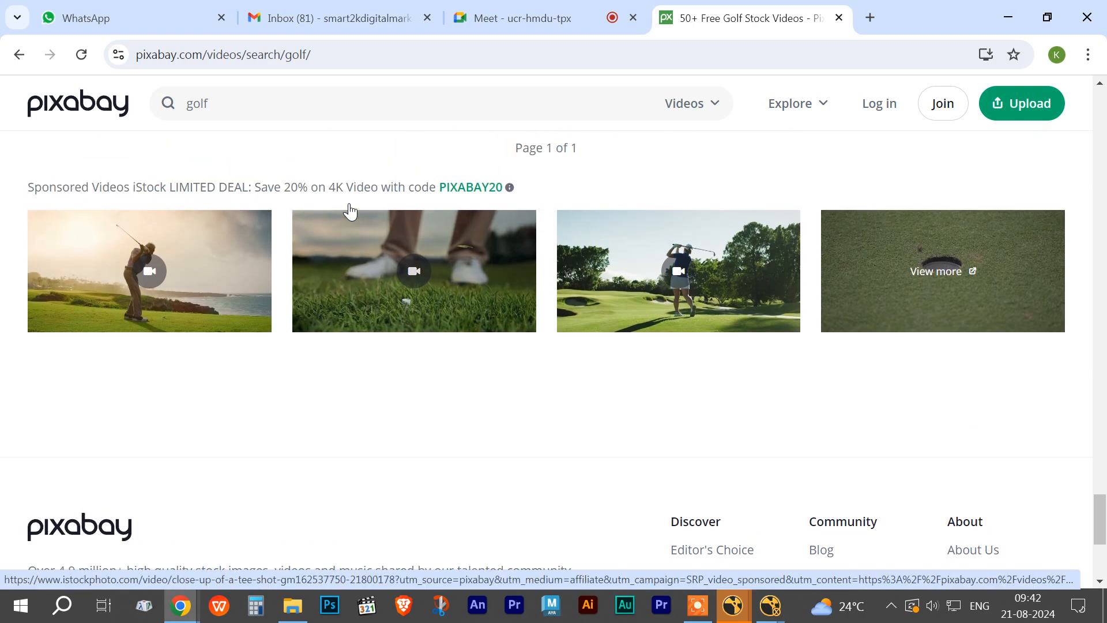
scroll(351, 208, up, 4)
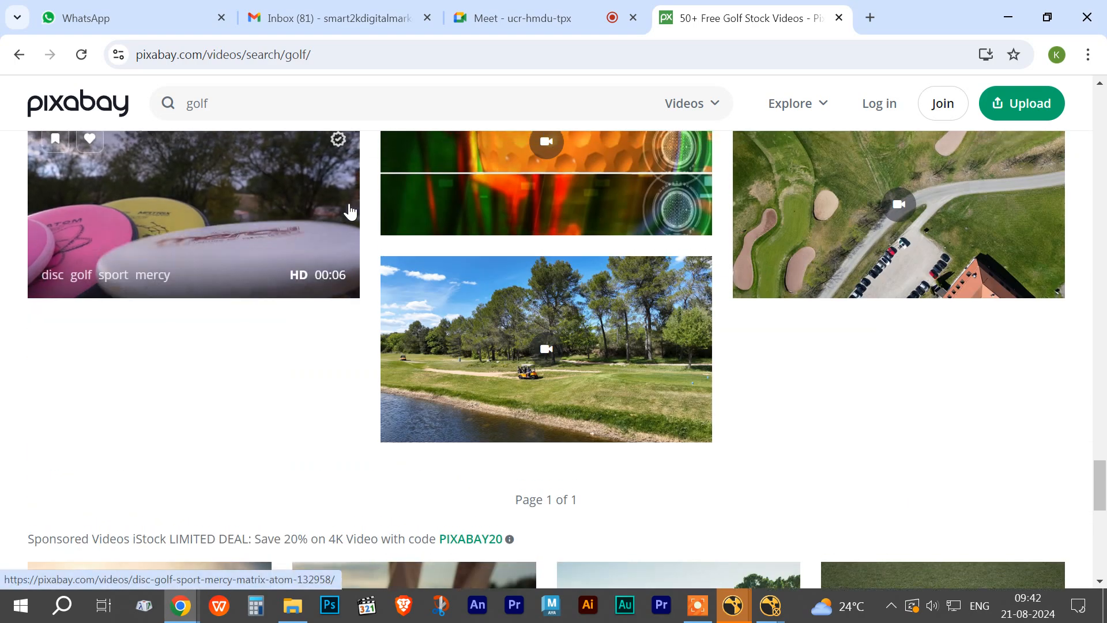
scroll(351, 209, up, 14)
scroll(349, 210, up, 10)
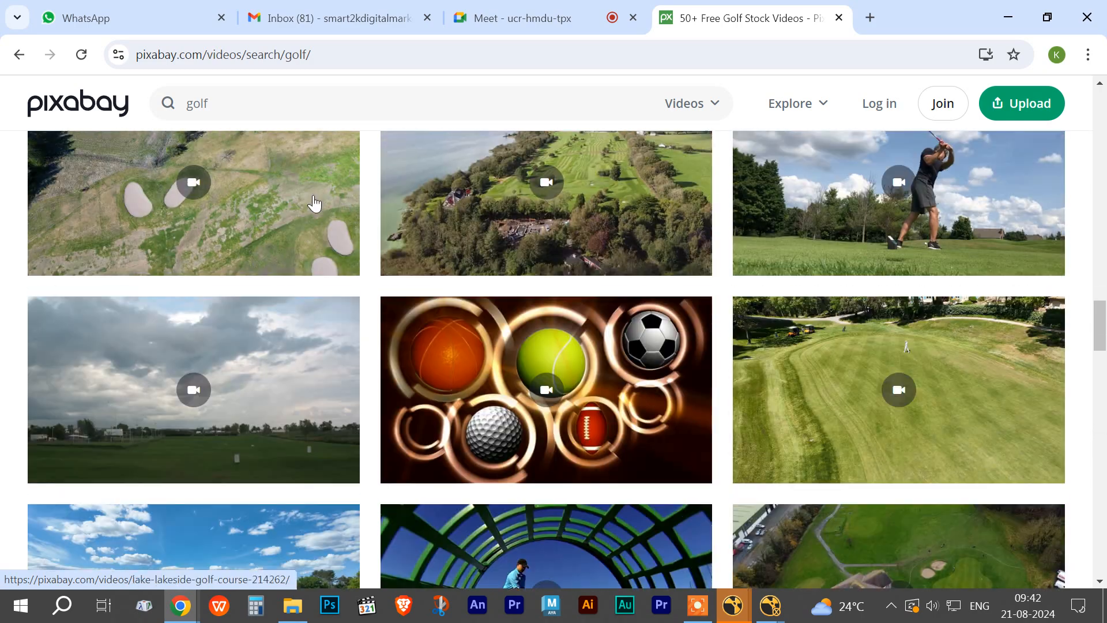
Search the videos for "golfing" and open the 10-second HD clip of a player swinging a golf club.
click(235, 104)
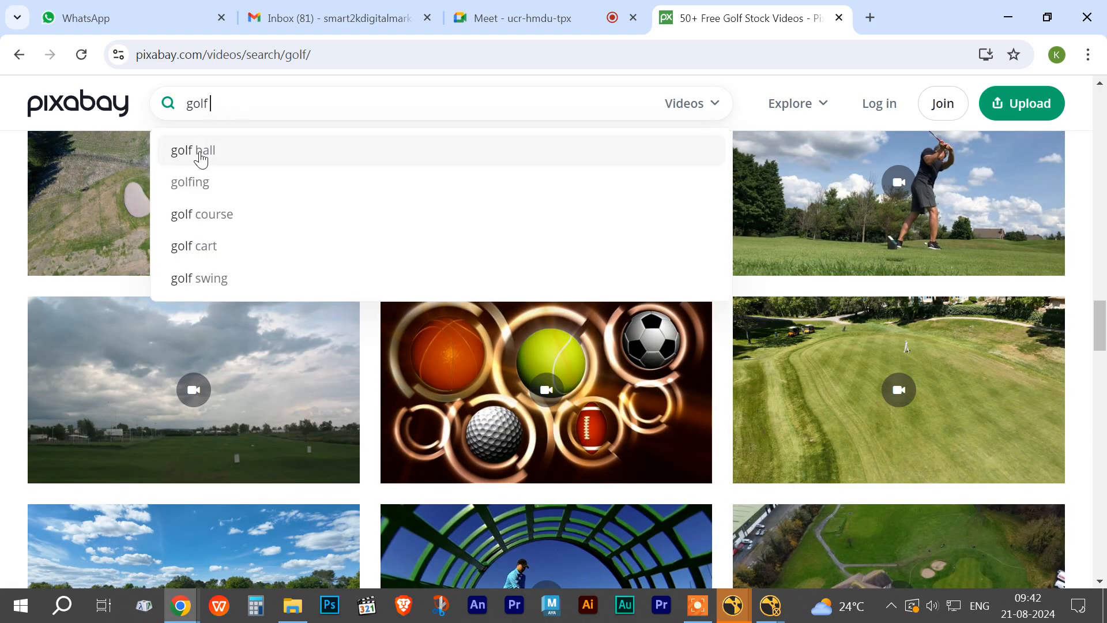
click(195, 184)
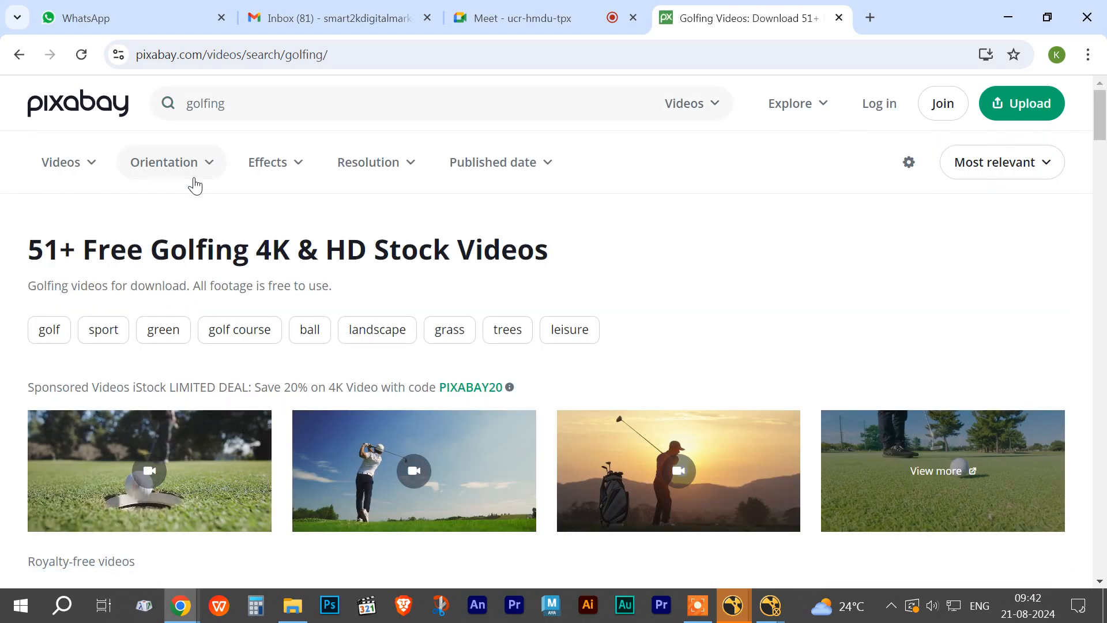
scroll(195, 184, down, 4)
scroll(194, 184, down, 15)
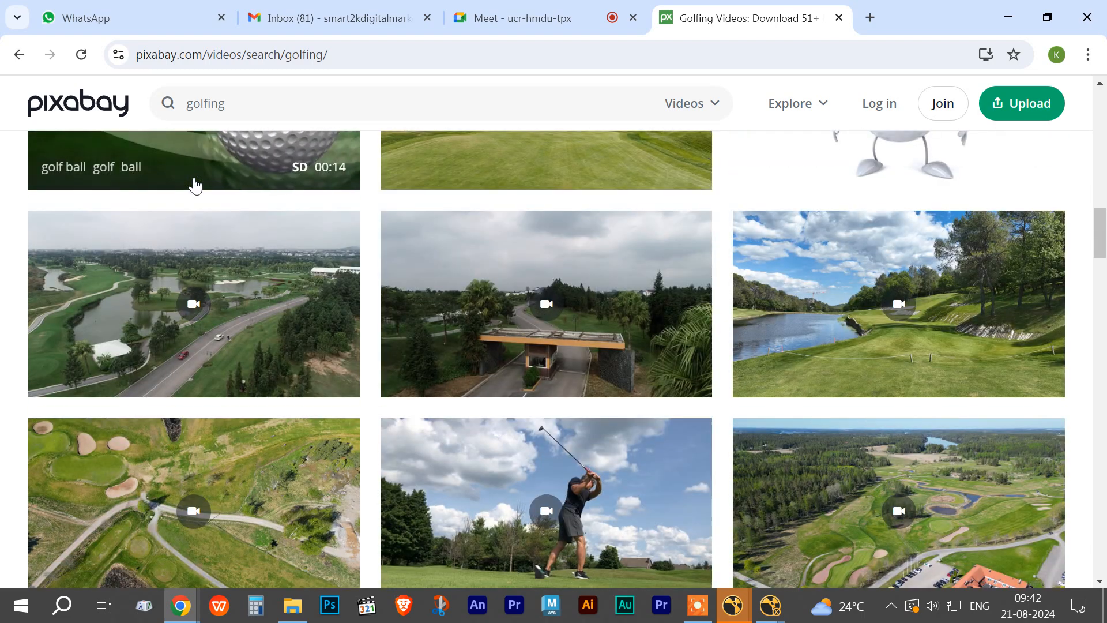
scroll(195, 184, down, 3)
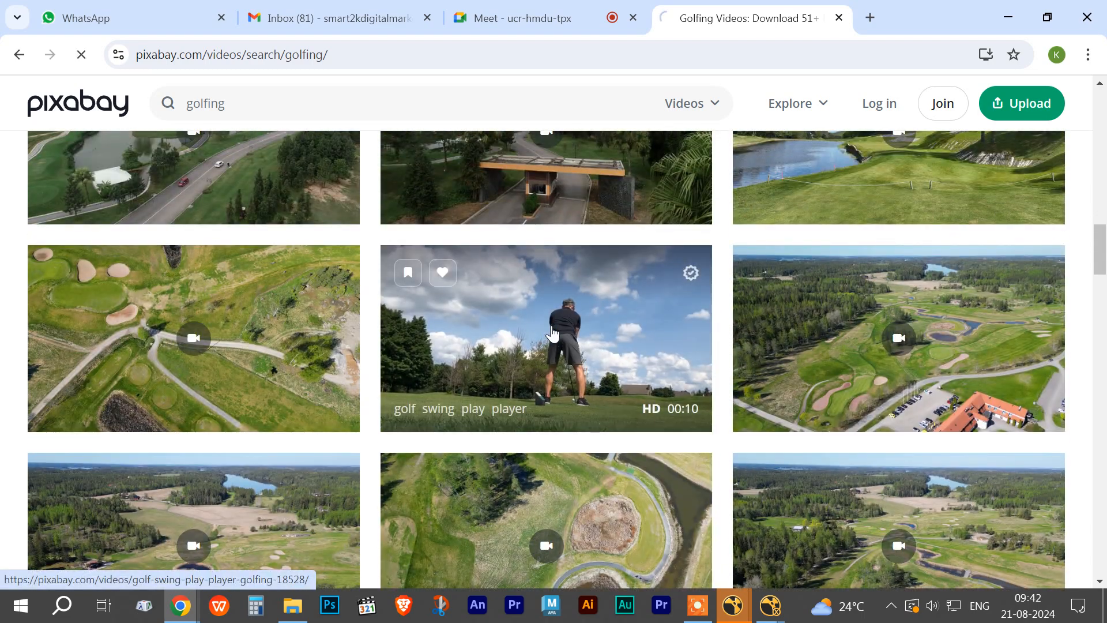
click(551, 341)
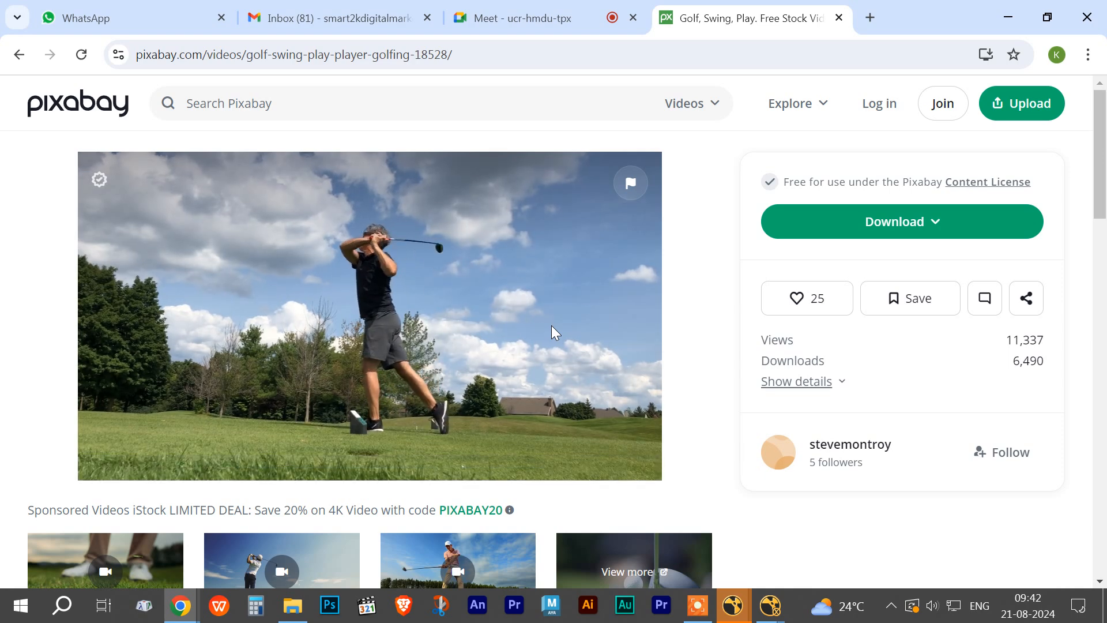
Download the golf swing clip as a 1280×720 MP4, dismiss the thank-you dialog and pause the preview.
click(927, 222)
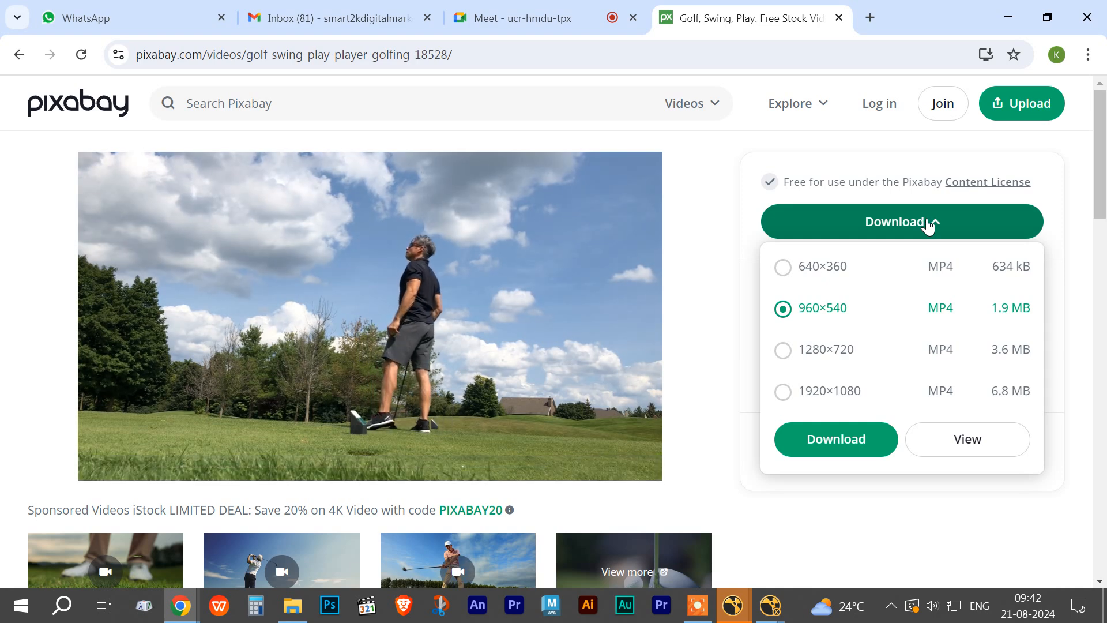
click(852, 349)
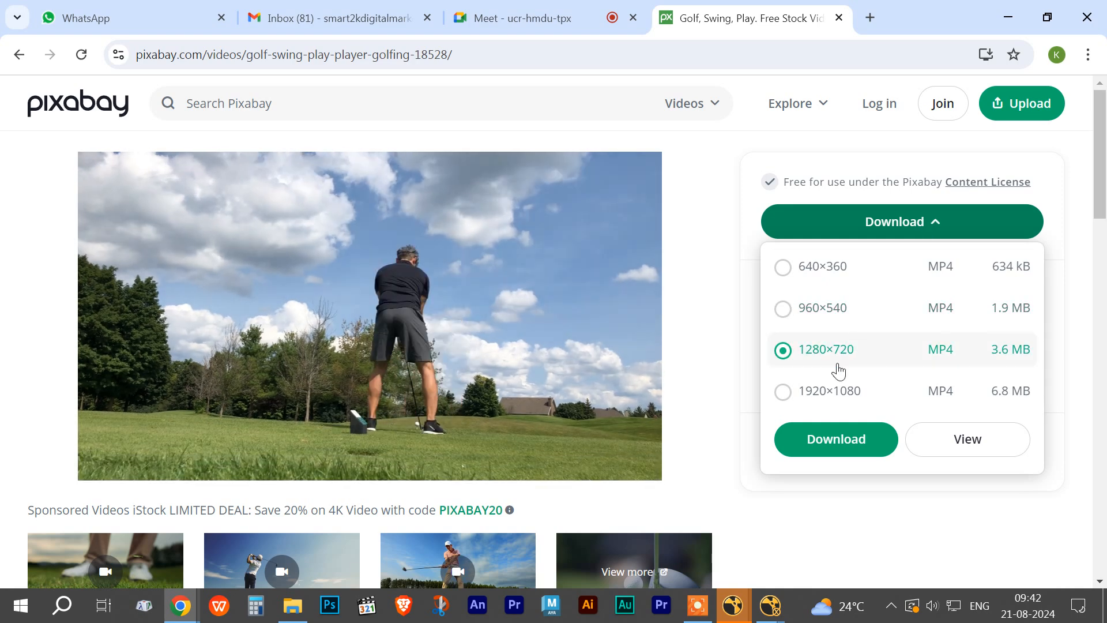
click(839, 443)
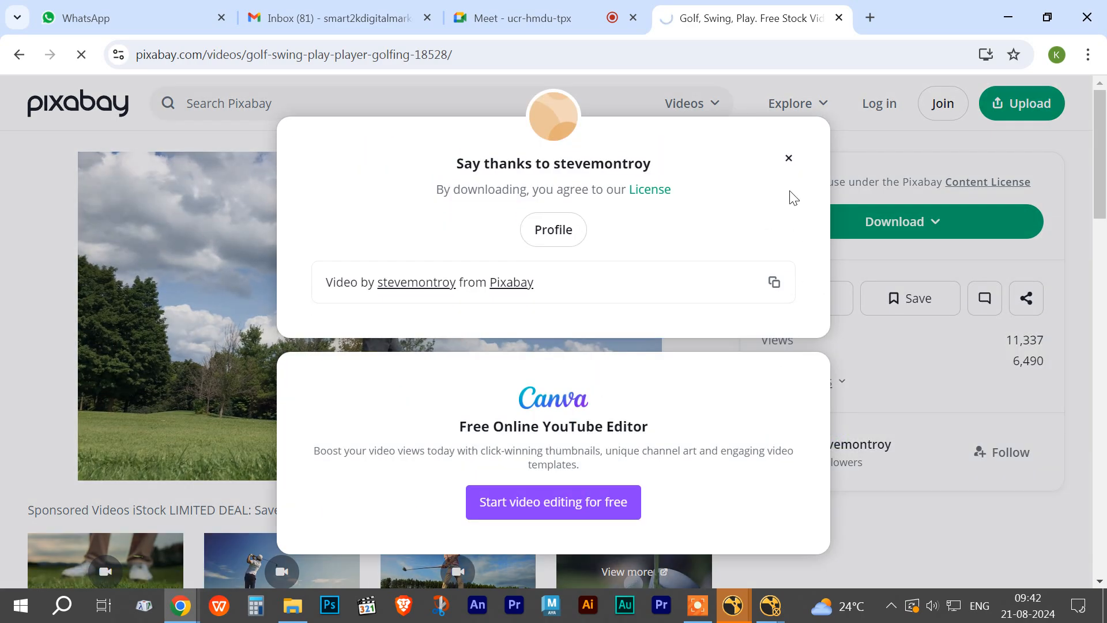
click(789, 158)
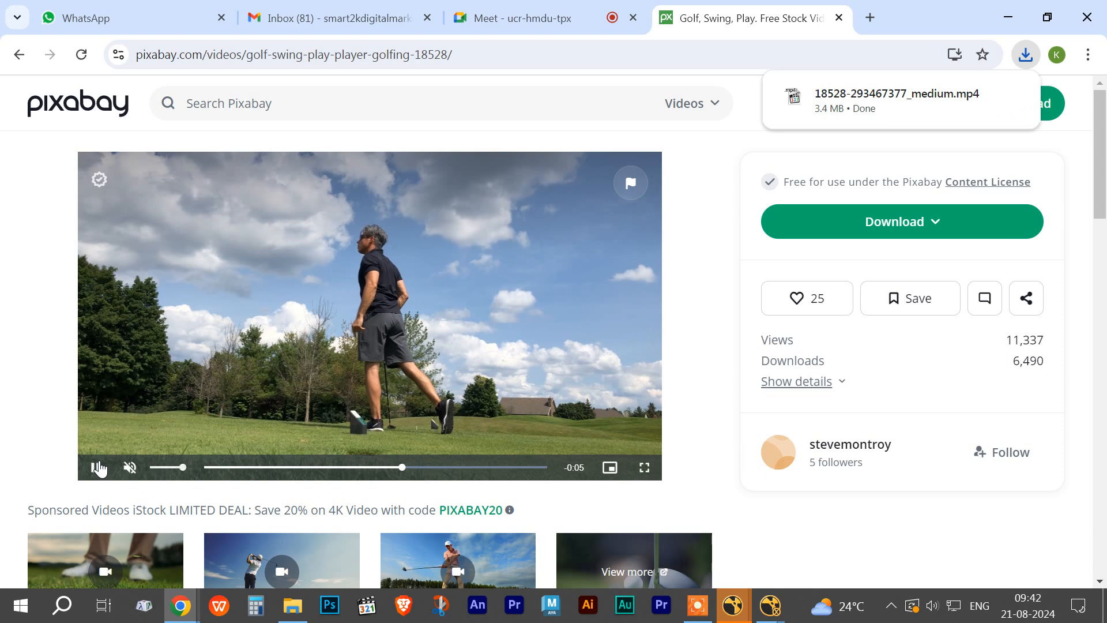
click(98, 467)
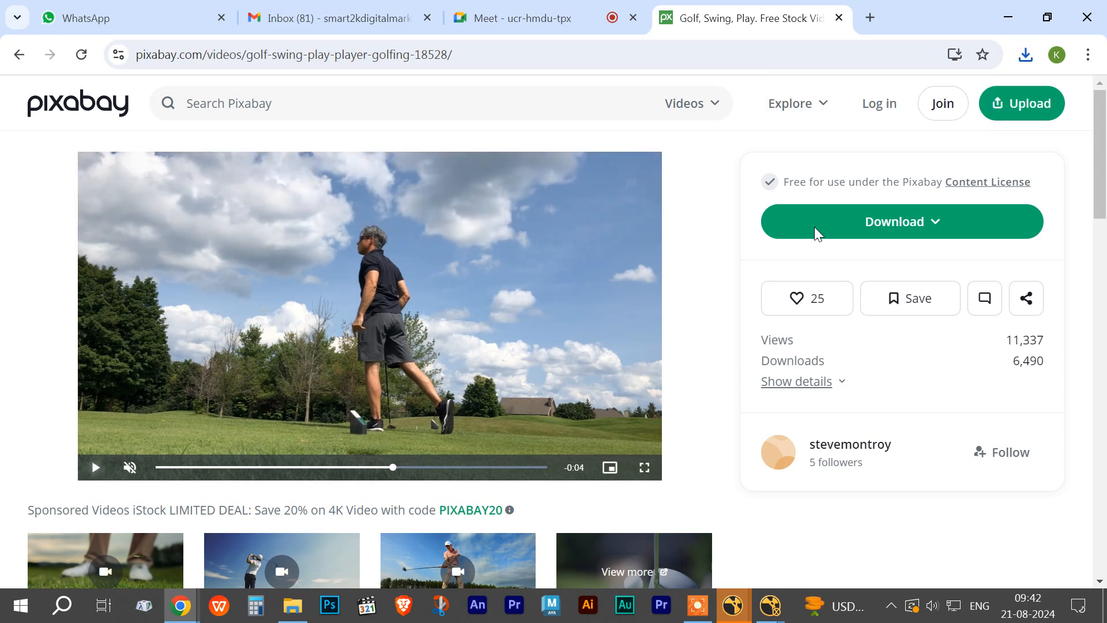
click(1026, 54)
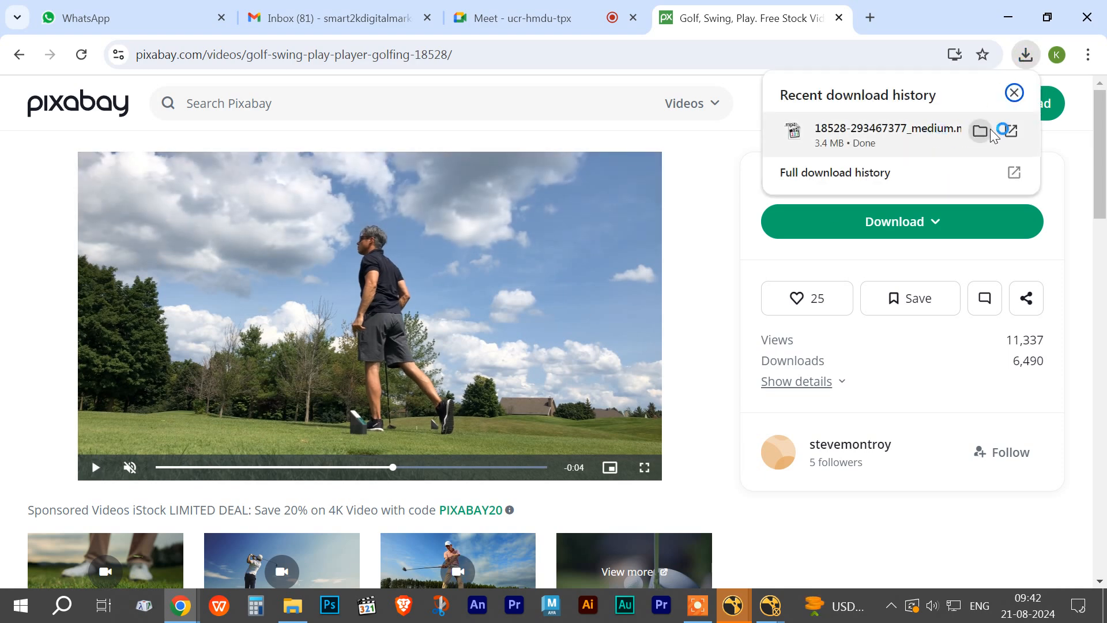
click(981, 131)
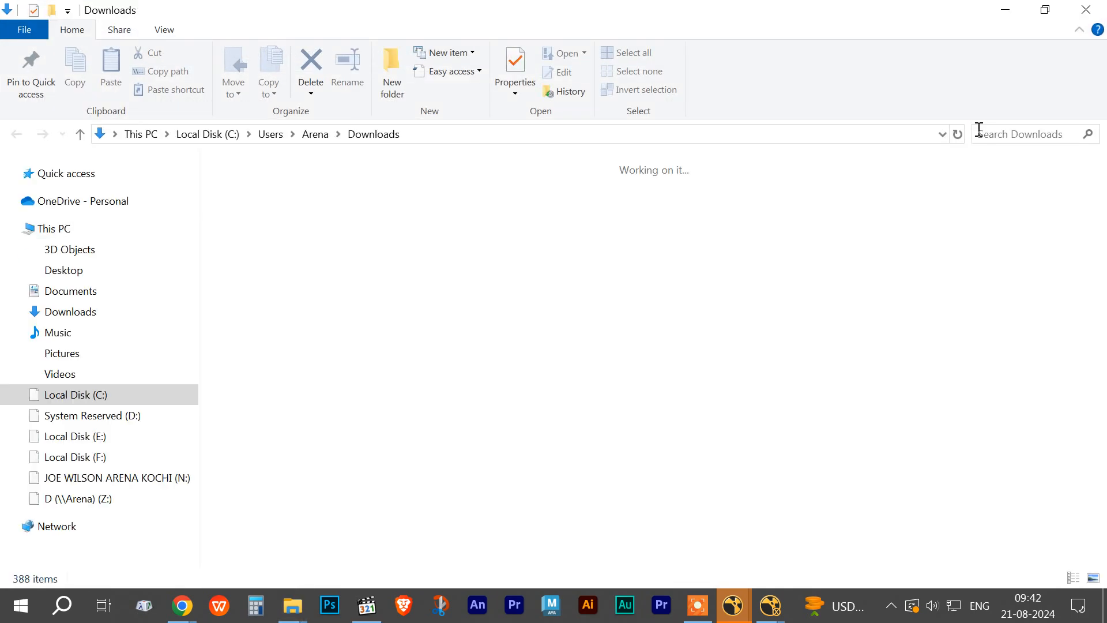
click(511, 256)
click(361, 328)
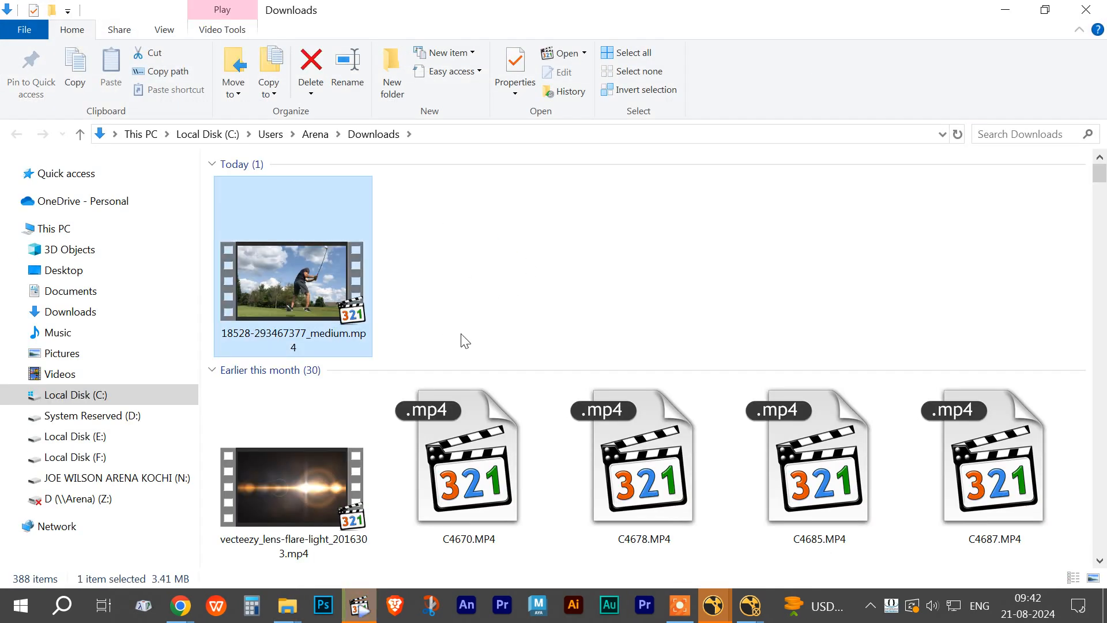
key(ctrl+x)
Open the 19 - NUKE - 11 - 30 BATCH folder inside the instructor's folder on the N: drive.
key(super+e)
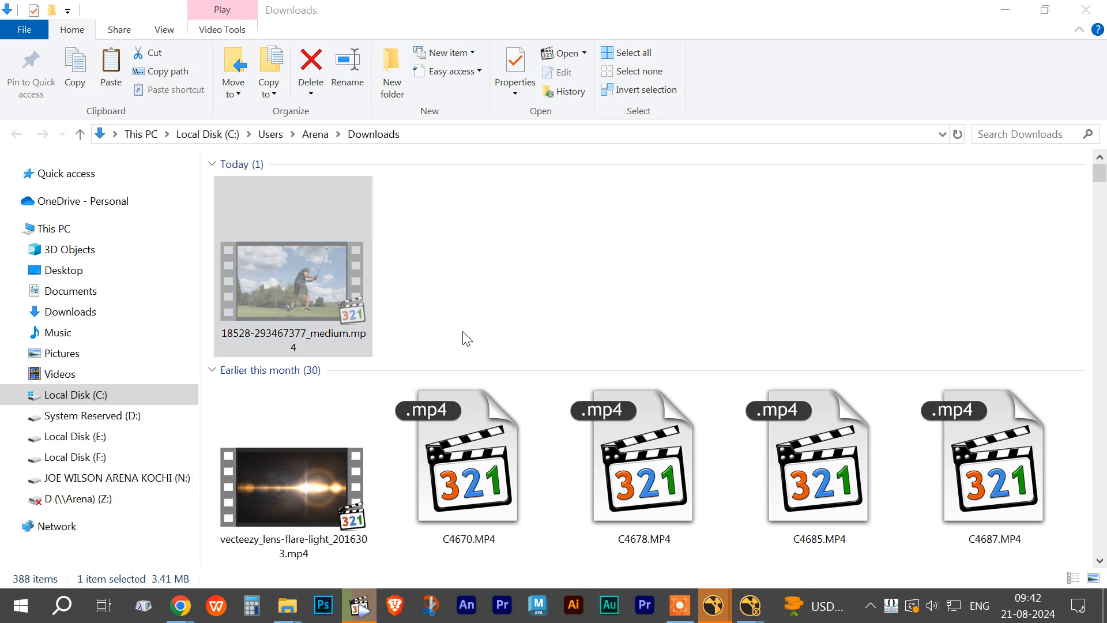
click(166, 478)
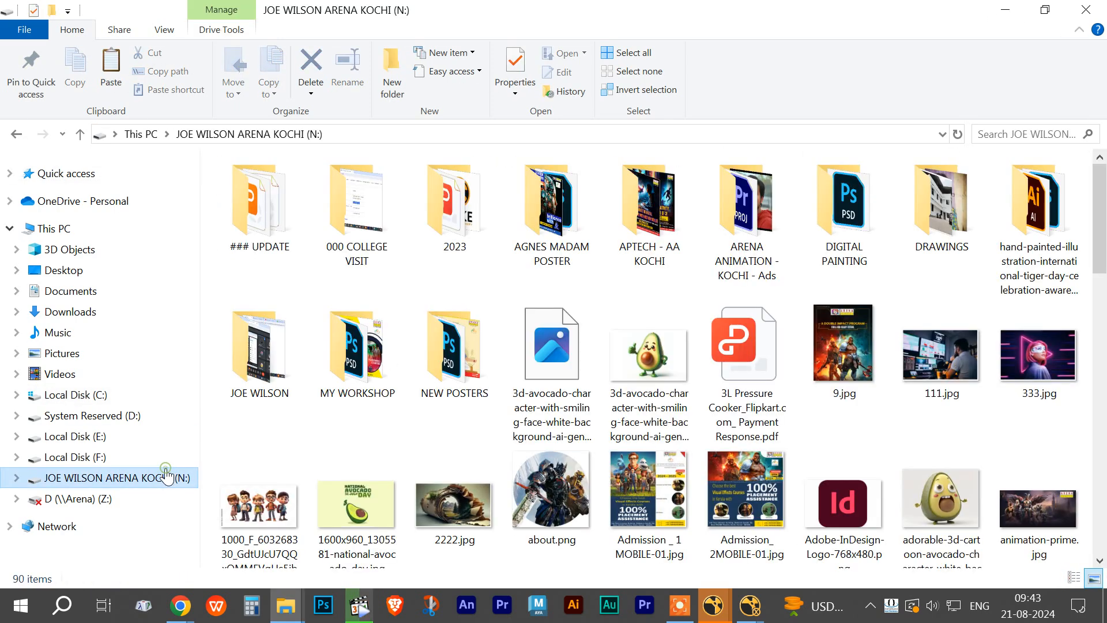
scroll(364, 411, down, 1)
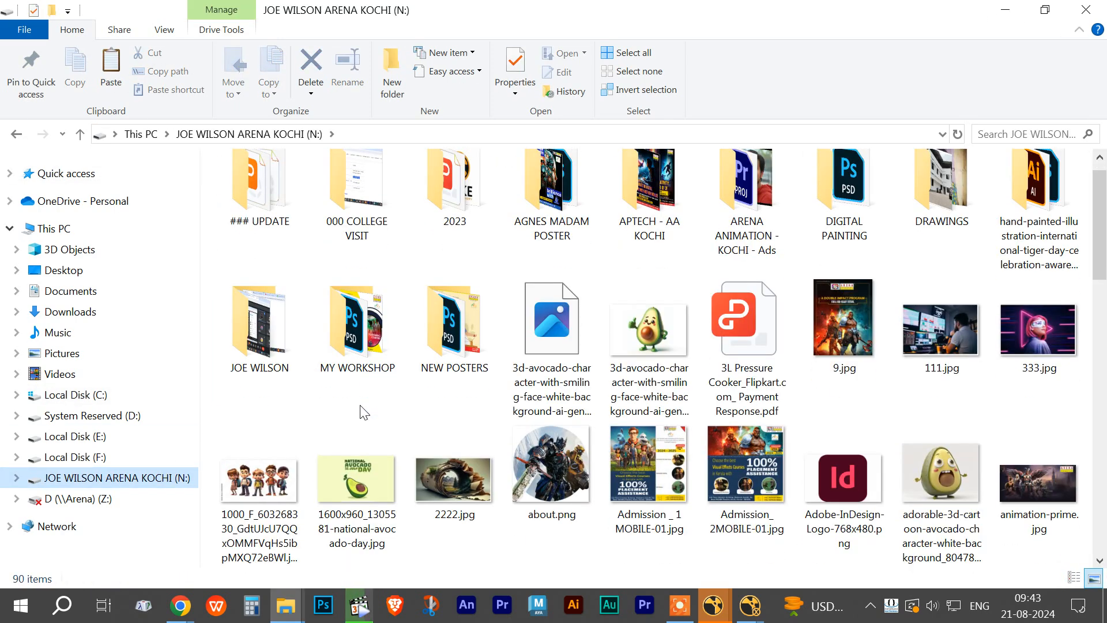
double_click(282, 335)
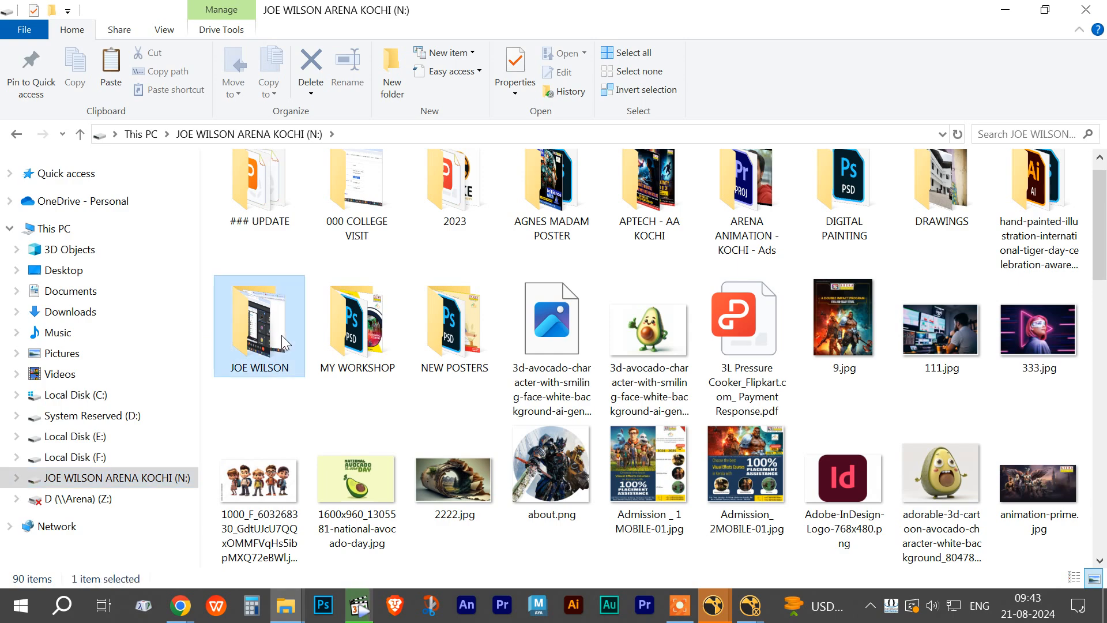
scroll(385, 349, down, 10)
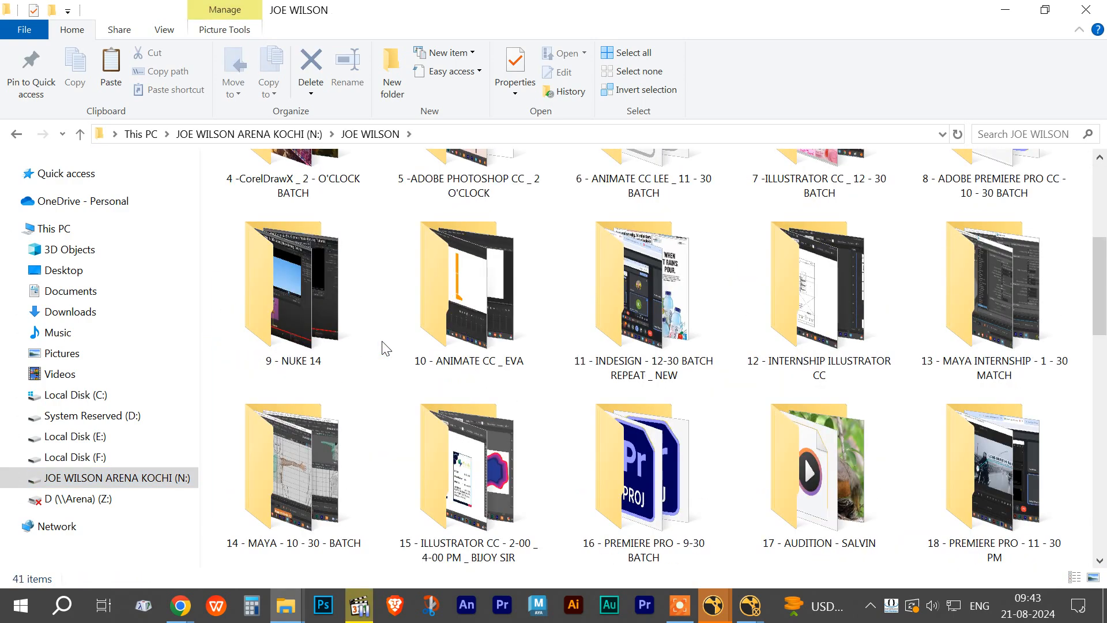
scroll(385, 349, down, 3)
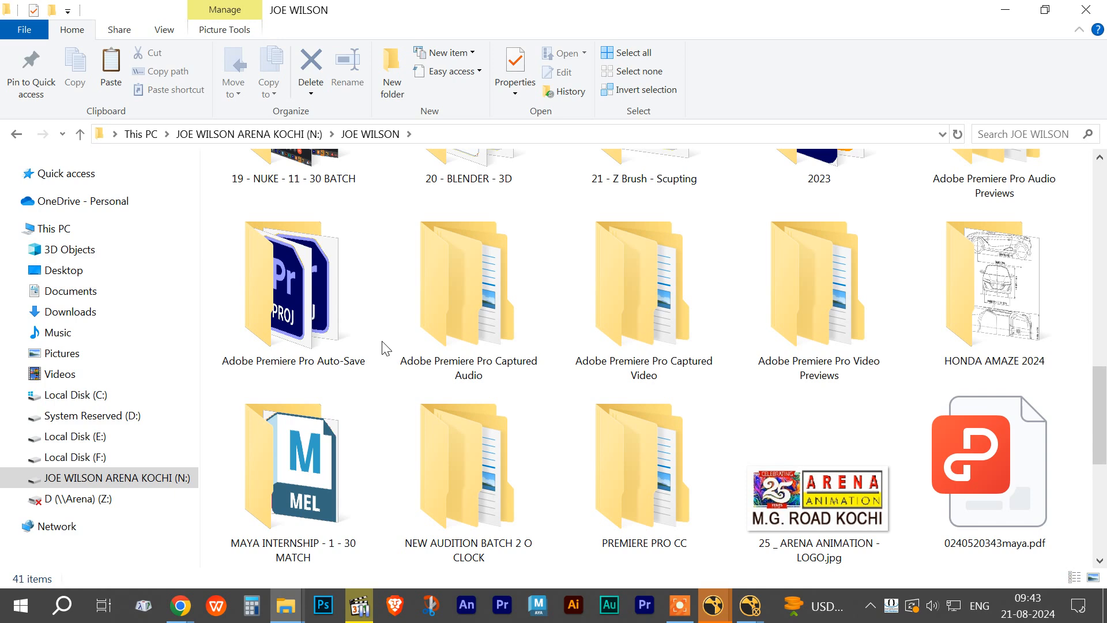
scroll(385, 349, up, 2)
double_click(329, 304)
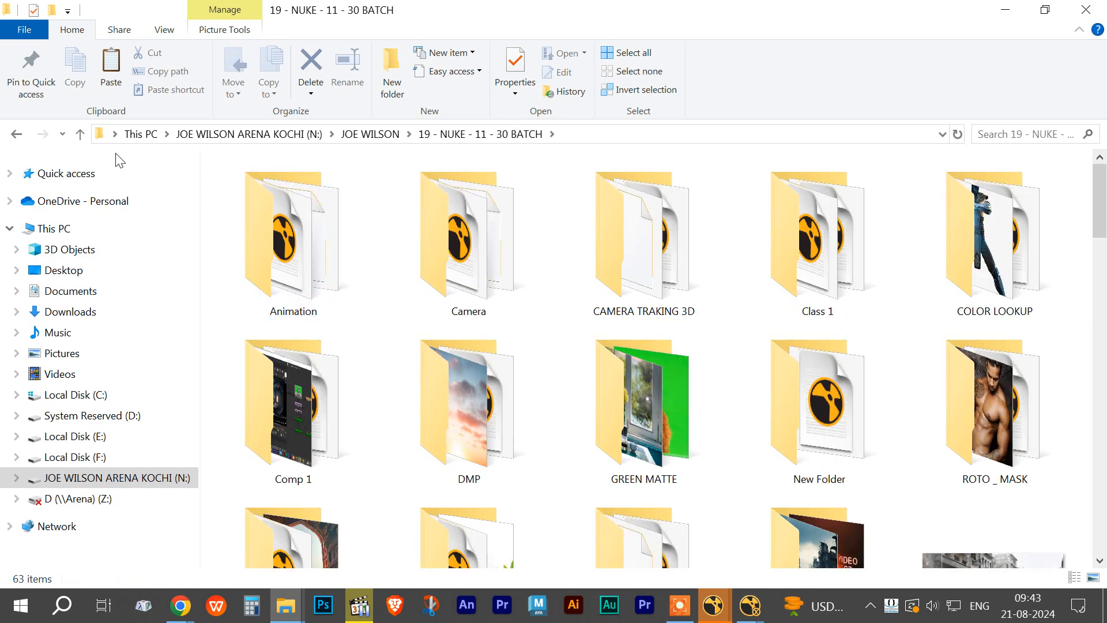
Create a folder named DRAW ROTO SHAPE in the batch folder and open it.
click(52, 10)
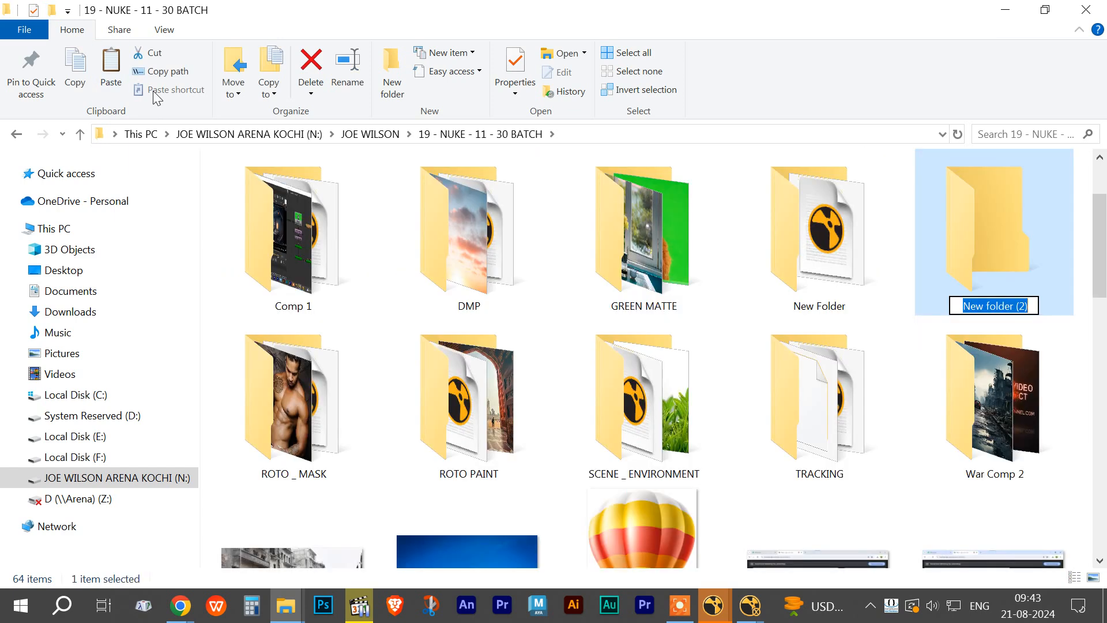
text(d)
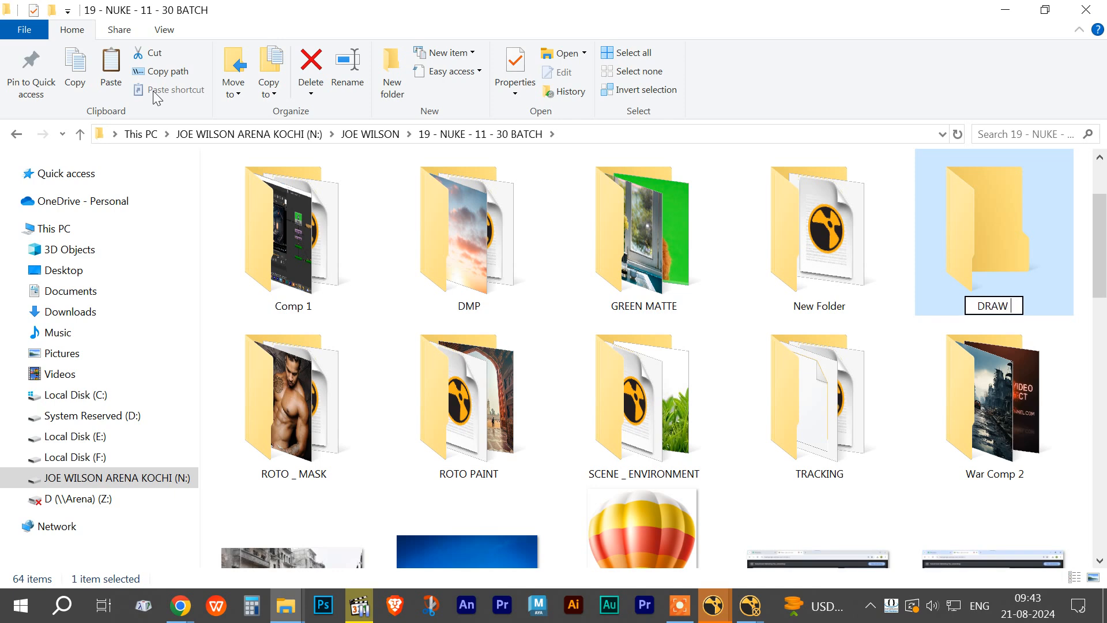
text(RAW ROTO SH)
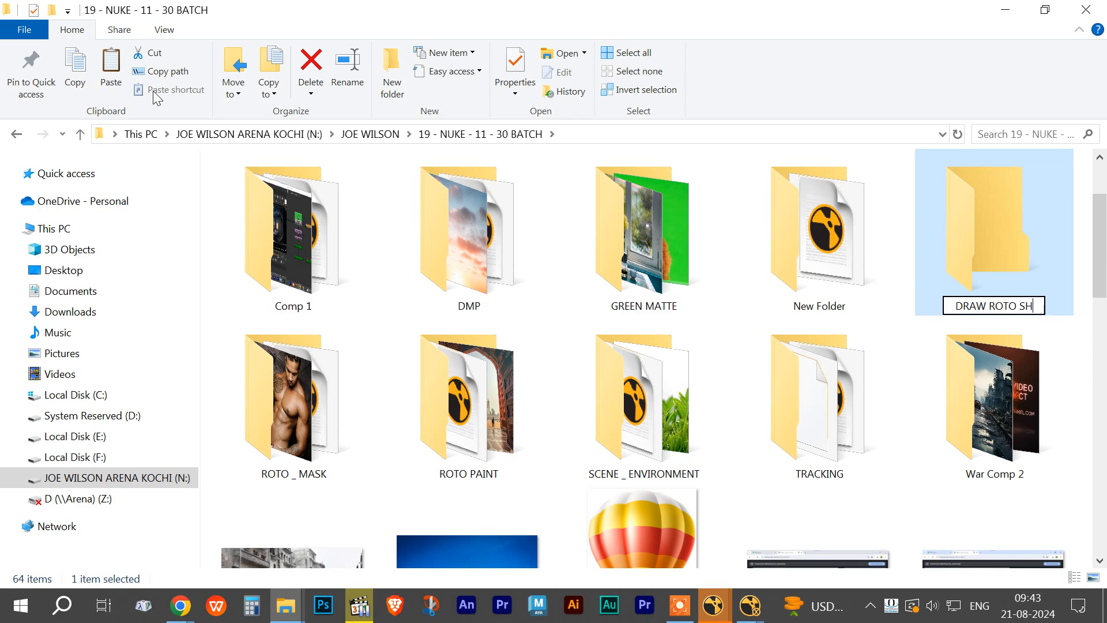
text(APE)
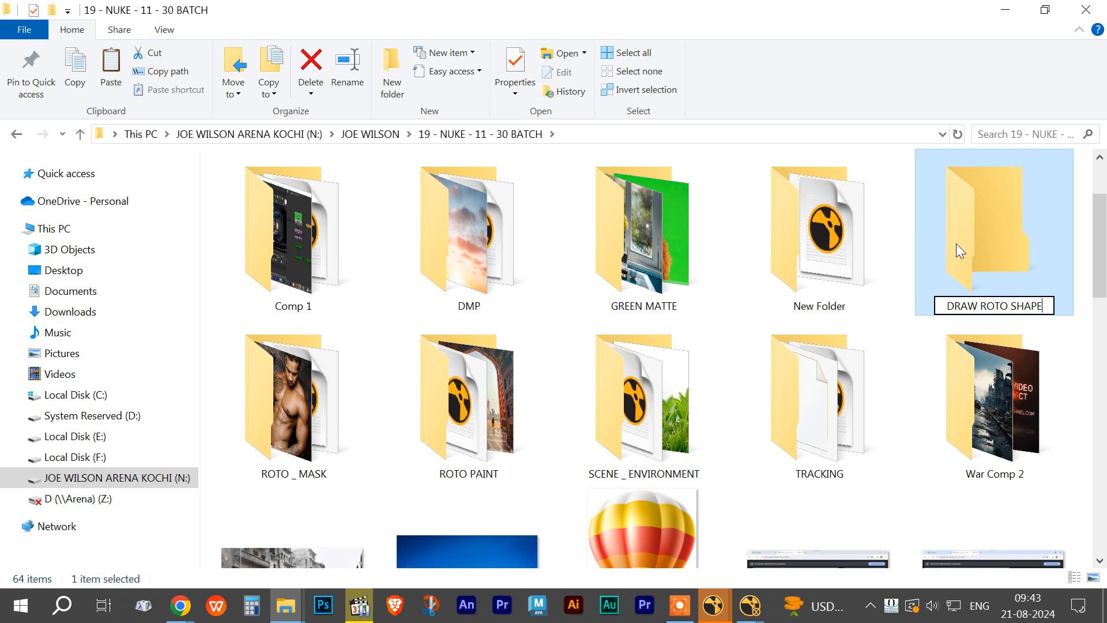
key(Return)
double_click(676, 237)
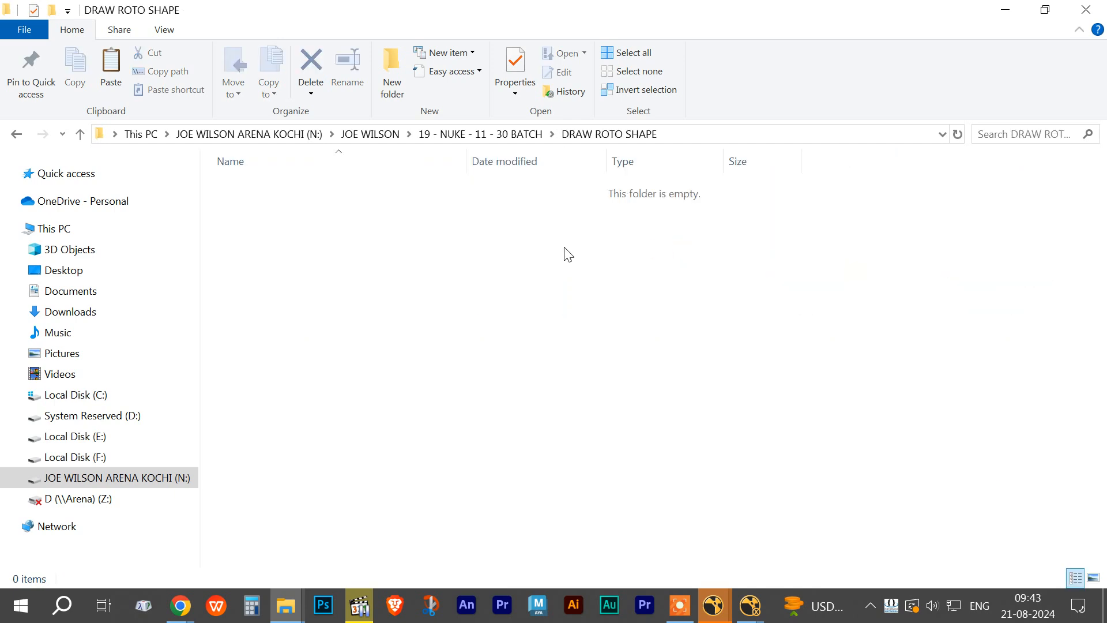
Paste the cut golf clip into DRAW ROTO SHAPE, closing the media player that holds the file and retrying the move.
right_click(248, 203)
click(283, 324)
click(411, 317)
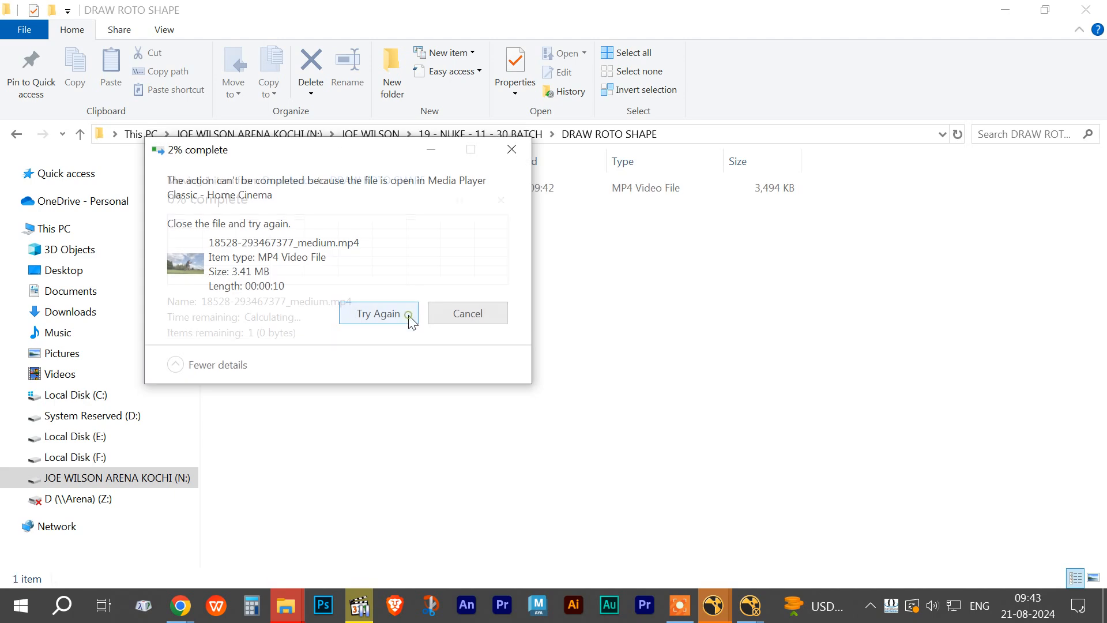
click(365, 610)
click(904, 49)
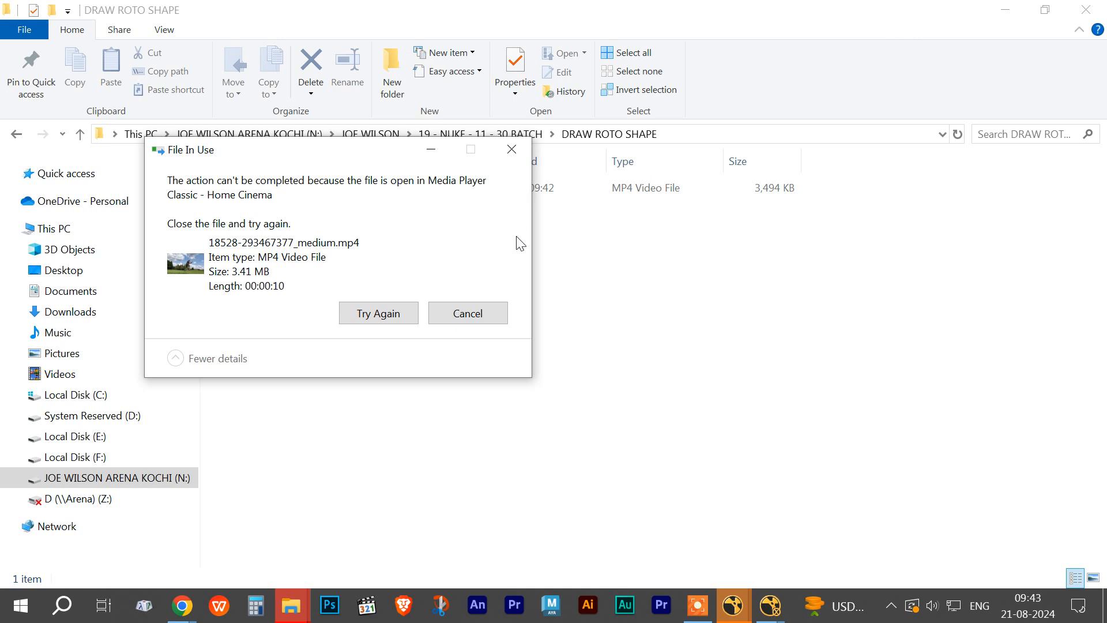
click(382, 314)
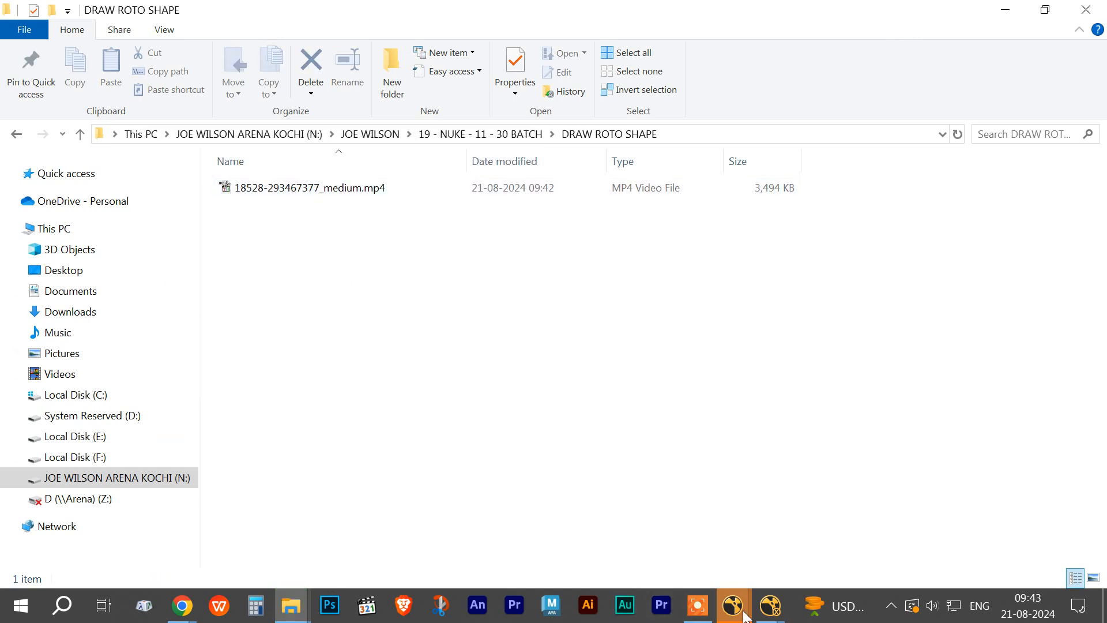
Switch to the untitled NukeX project and open its Project Settings, widening the Properties pane to show them fully.
mouse_move(770, 614)
click(807, 486)
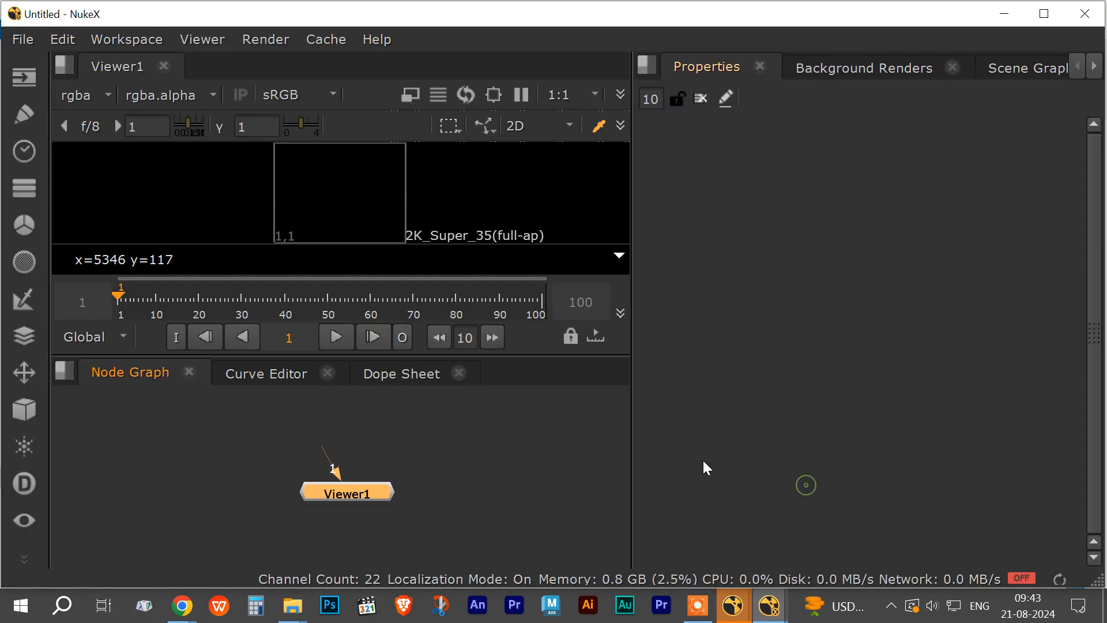
drag(631, 378, 810, 373)
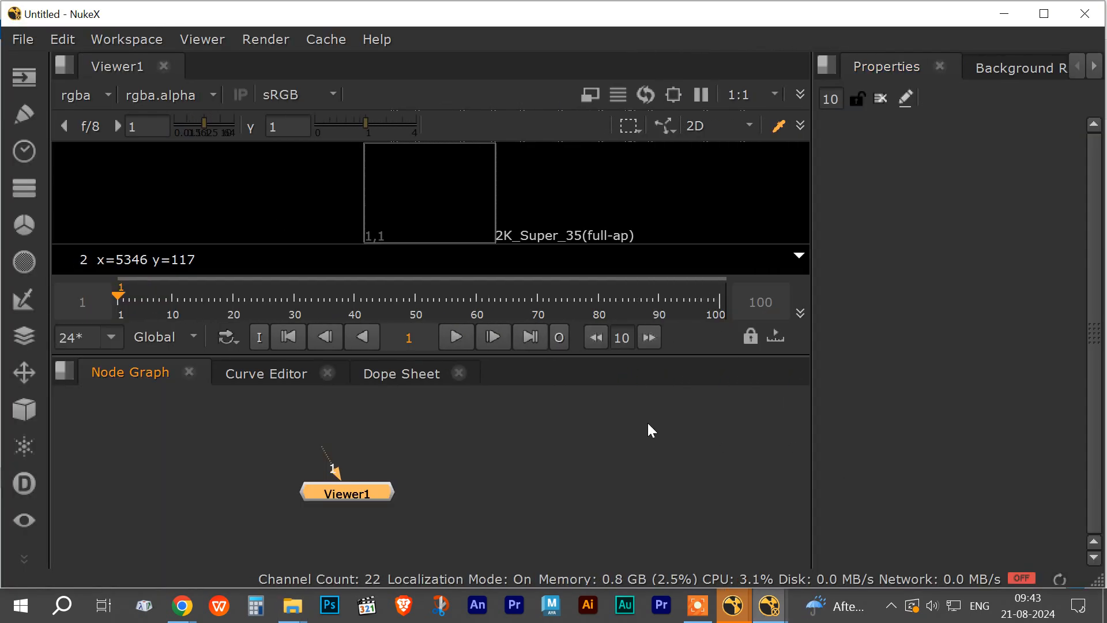
key(s)
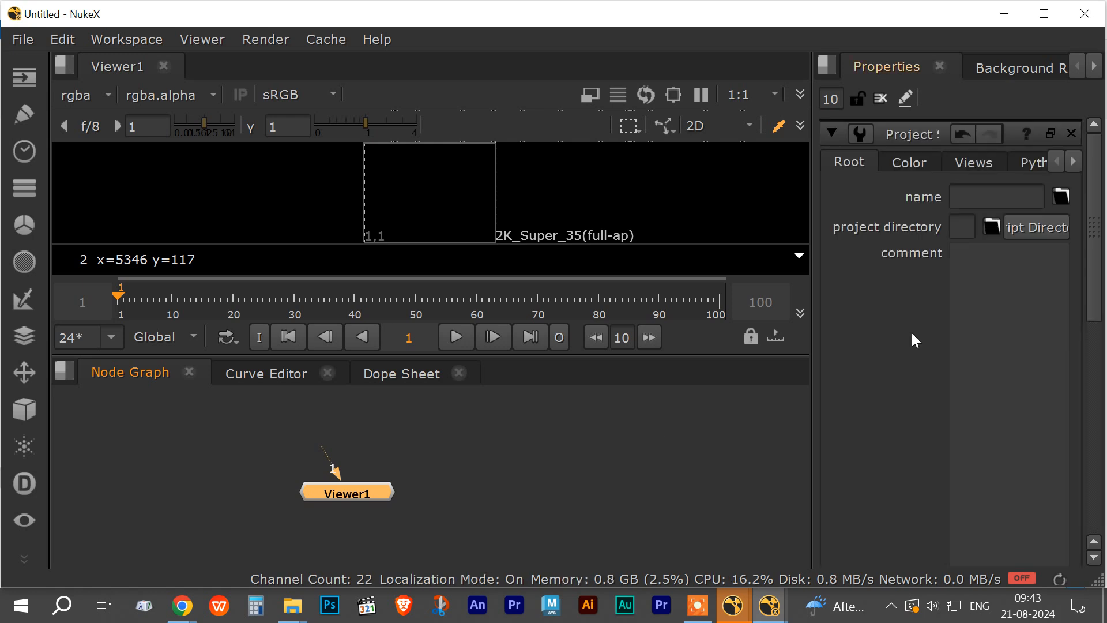
drag(808, 240, 583, 238)
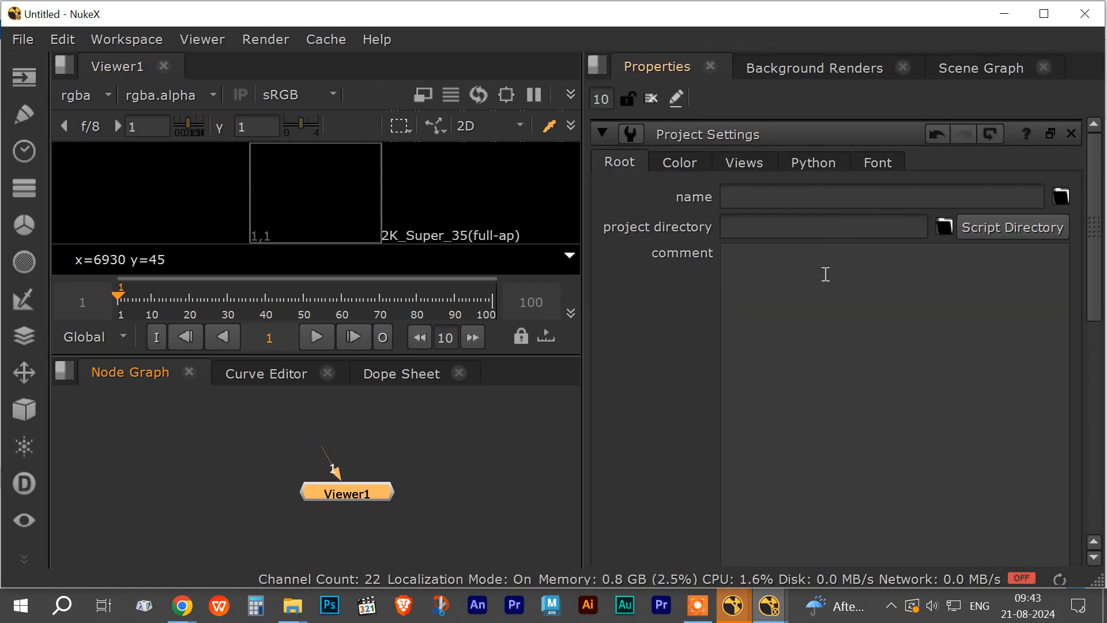
Set the project's full size format to HD_1080 1920x1080.
drag(1087, 227, 1079, 446)
click(953, 372)
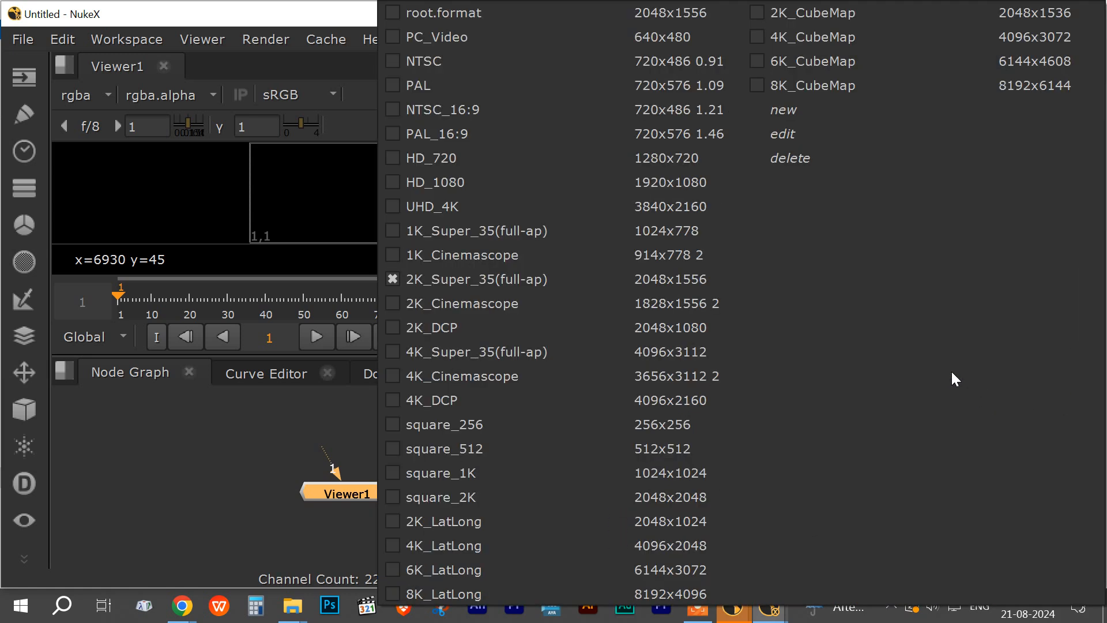
click(697, 187)
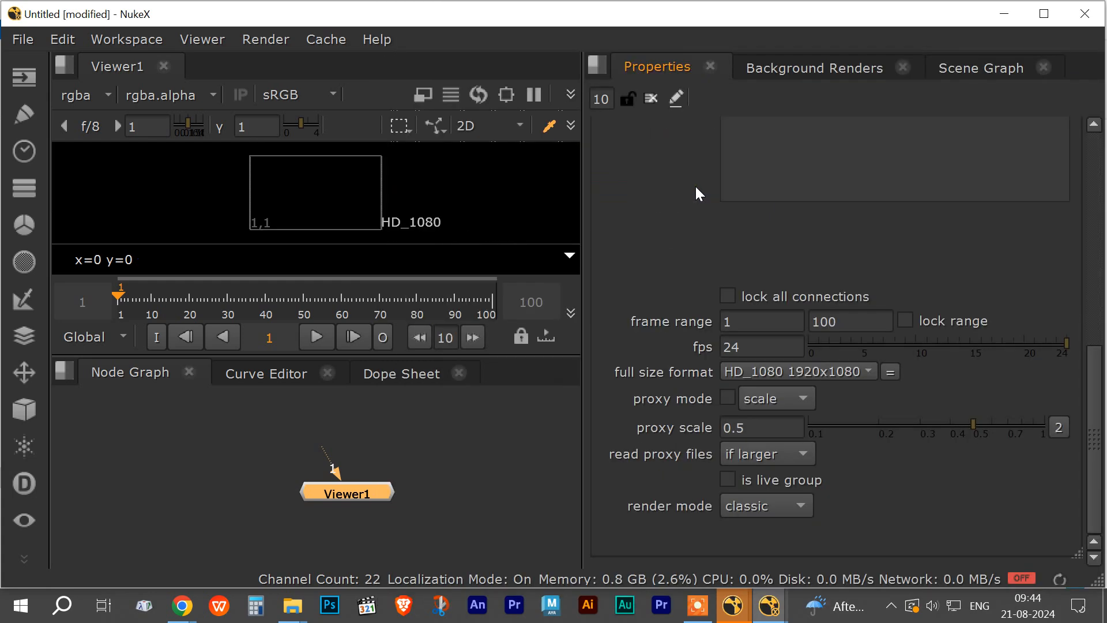
click(291, 605)
click(398, 480)
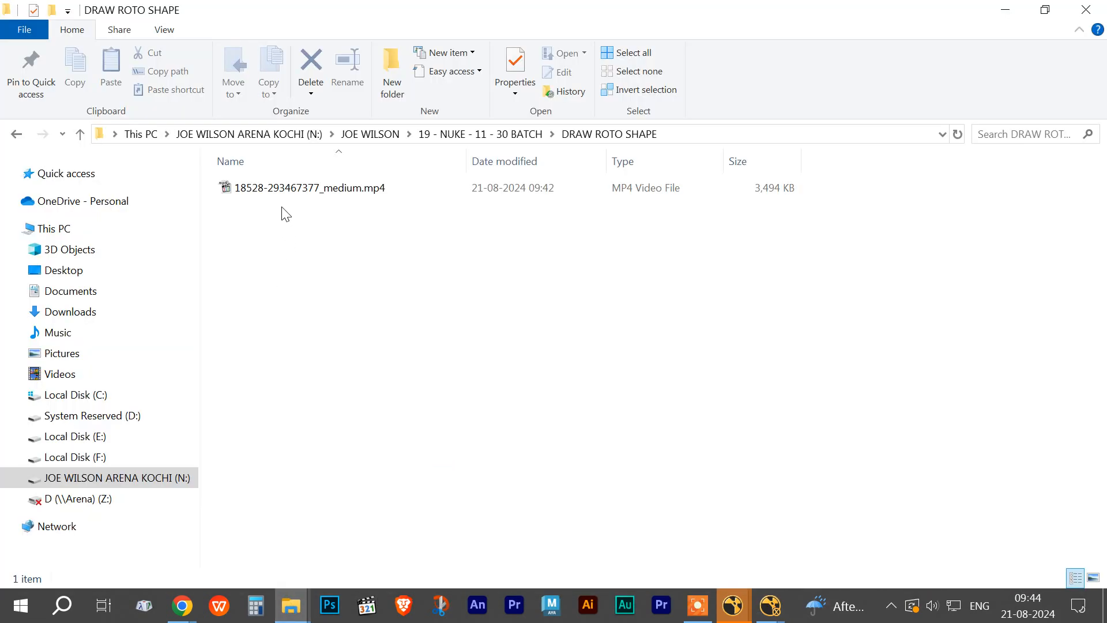
click(552, 195)
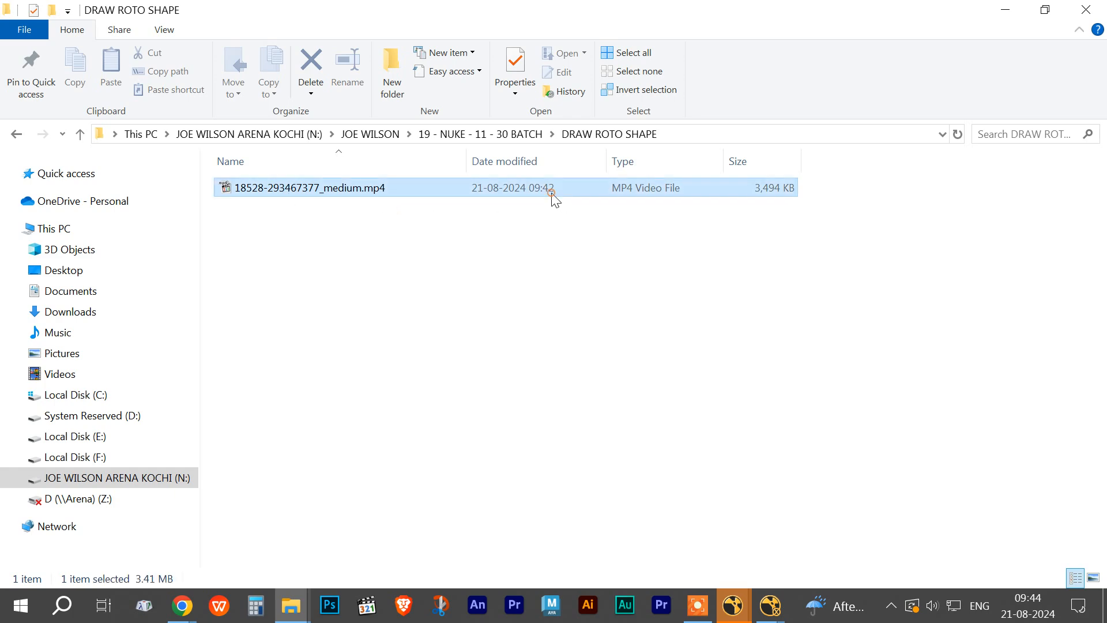
right_click(551, 190)
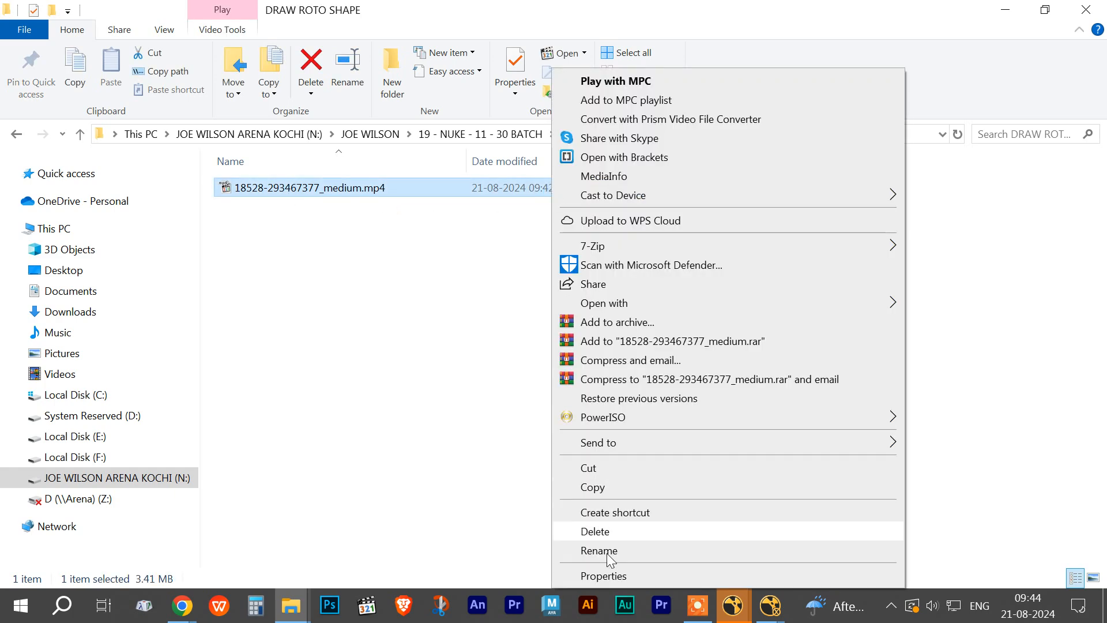
click(610, 577)
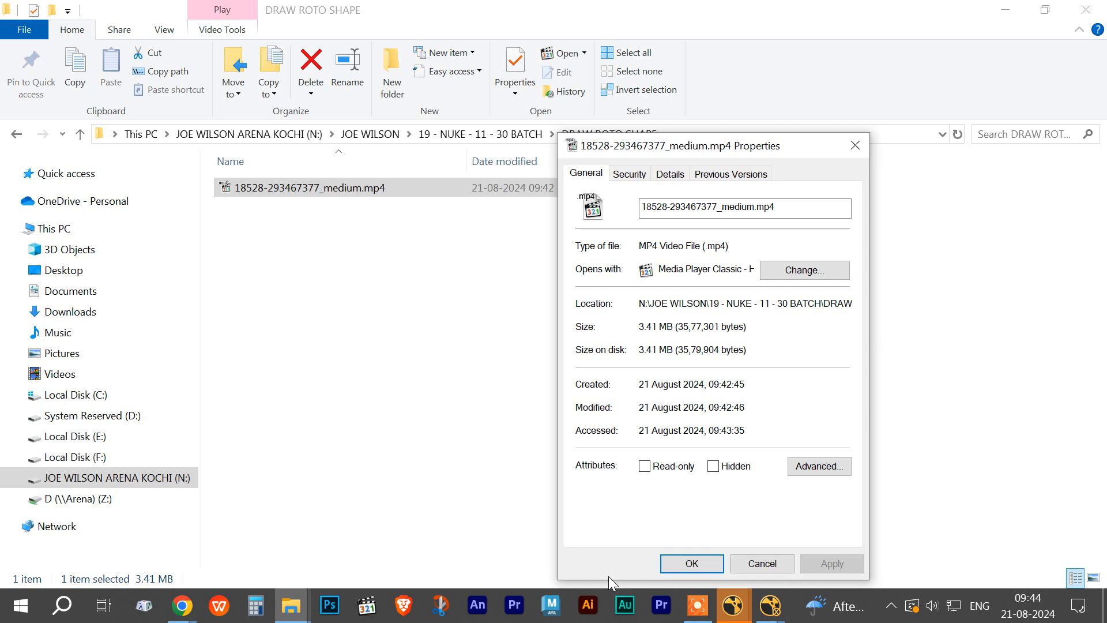
click(671, 174)
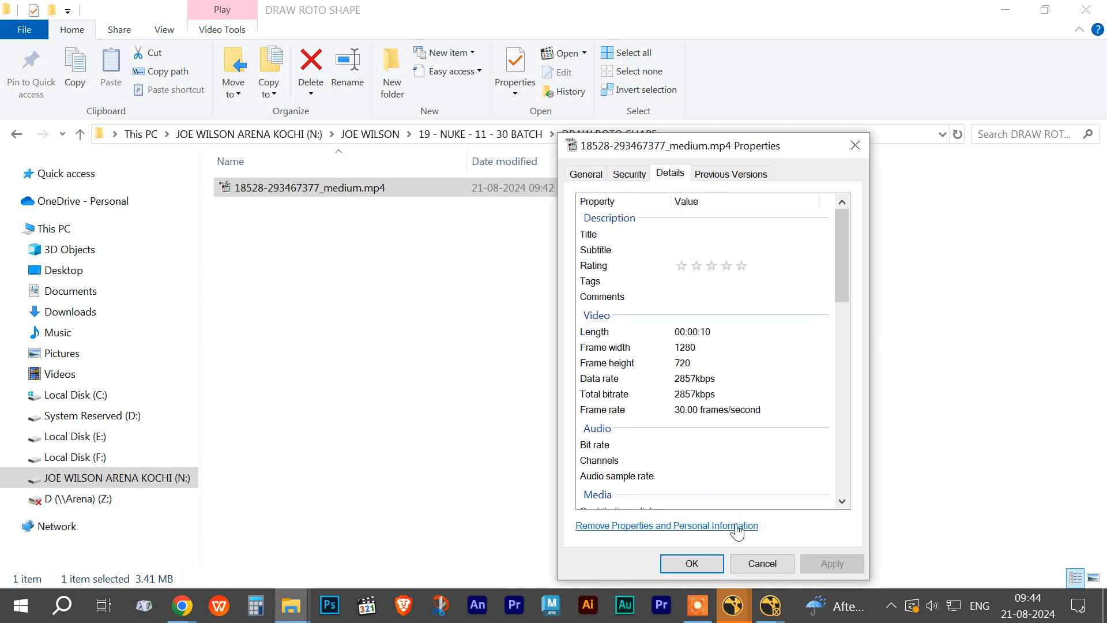
click(764, 563)
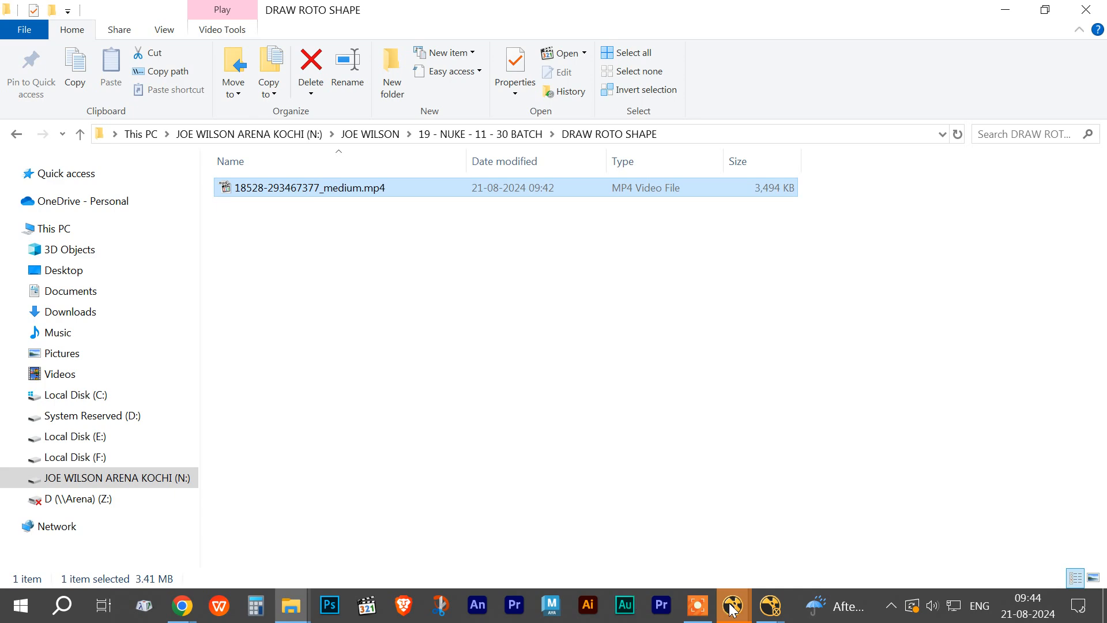
mouse_move(729, 609)
click(780, 483)
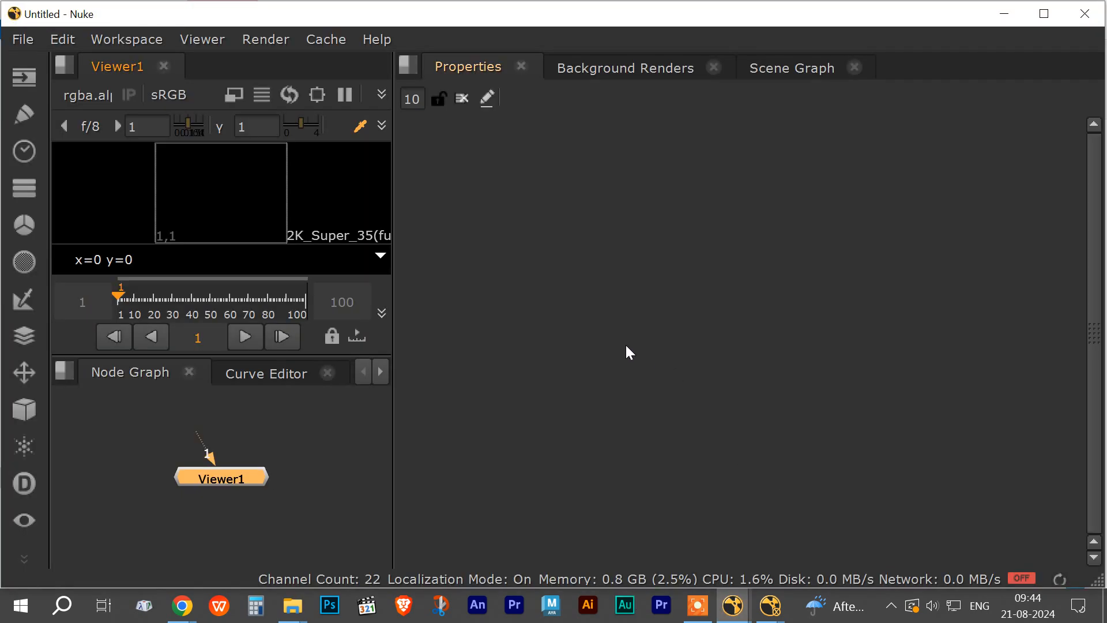
mouse_move(732, 606)
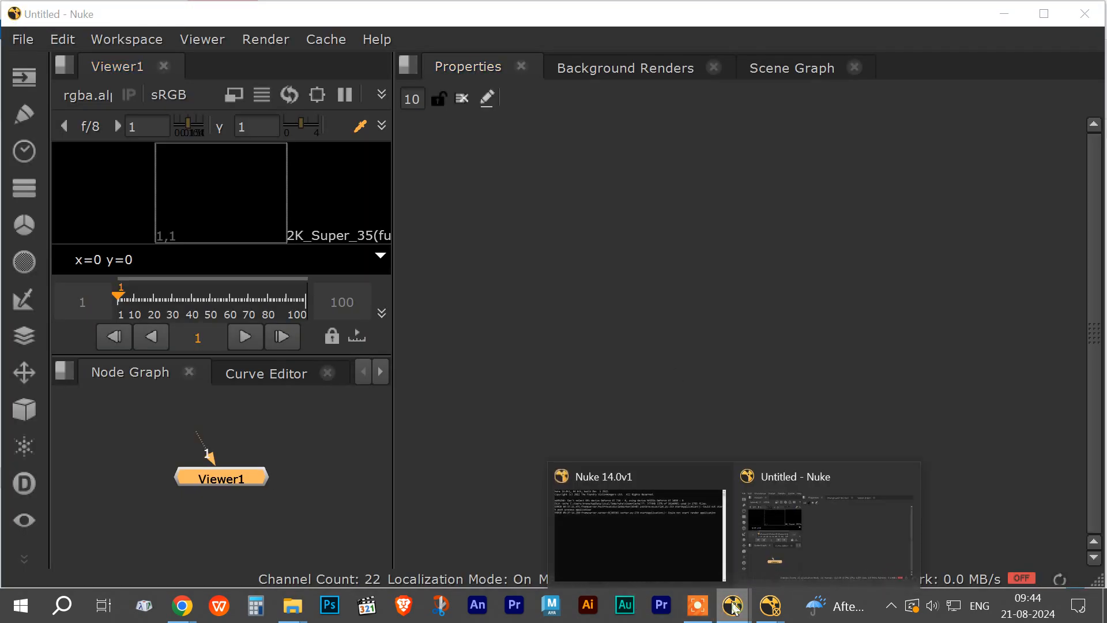
click(670, 482)
Switch back to the NukeX project and set its full size format to HD_720 1280x720.
mouse_move(770, 605)
click(784, 486)
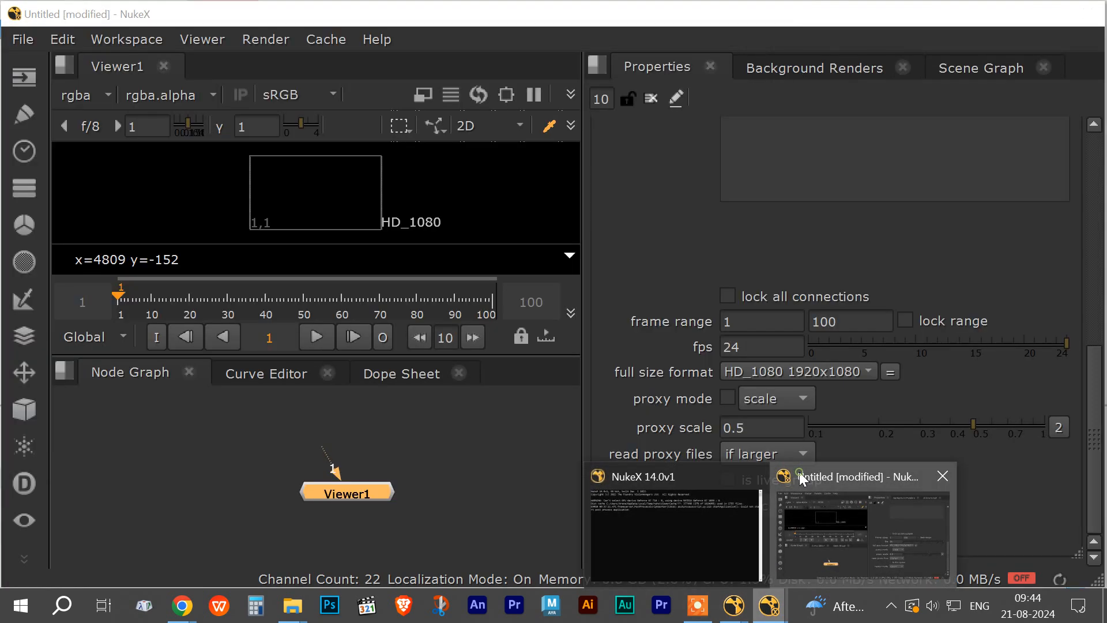
click(869, 373)
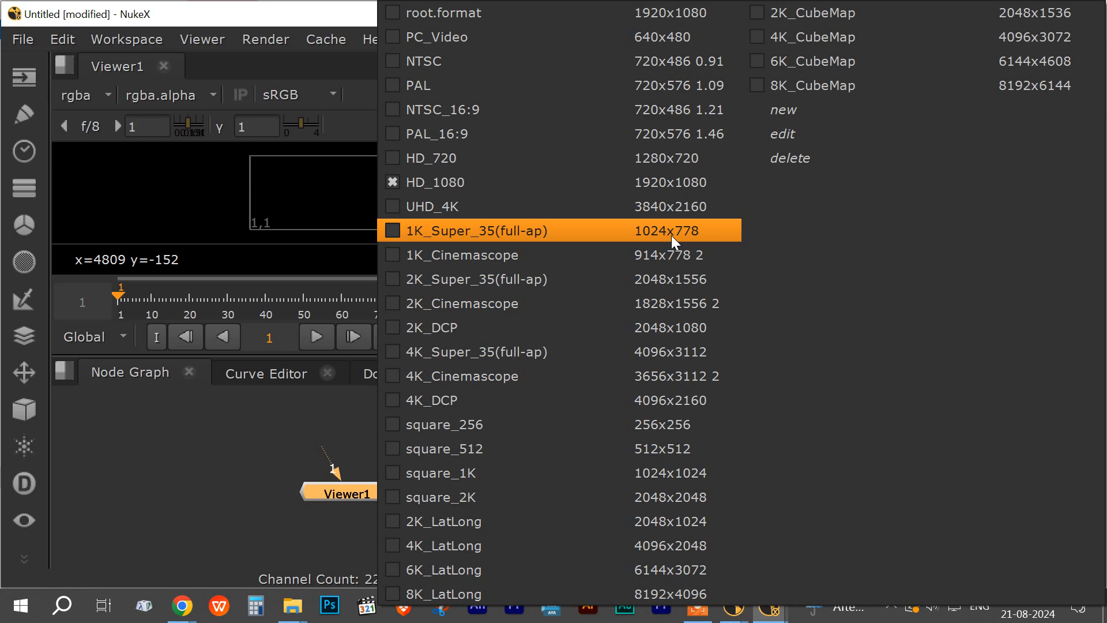
click(670, 160)
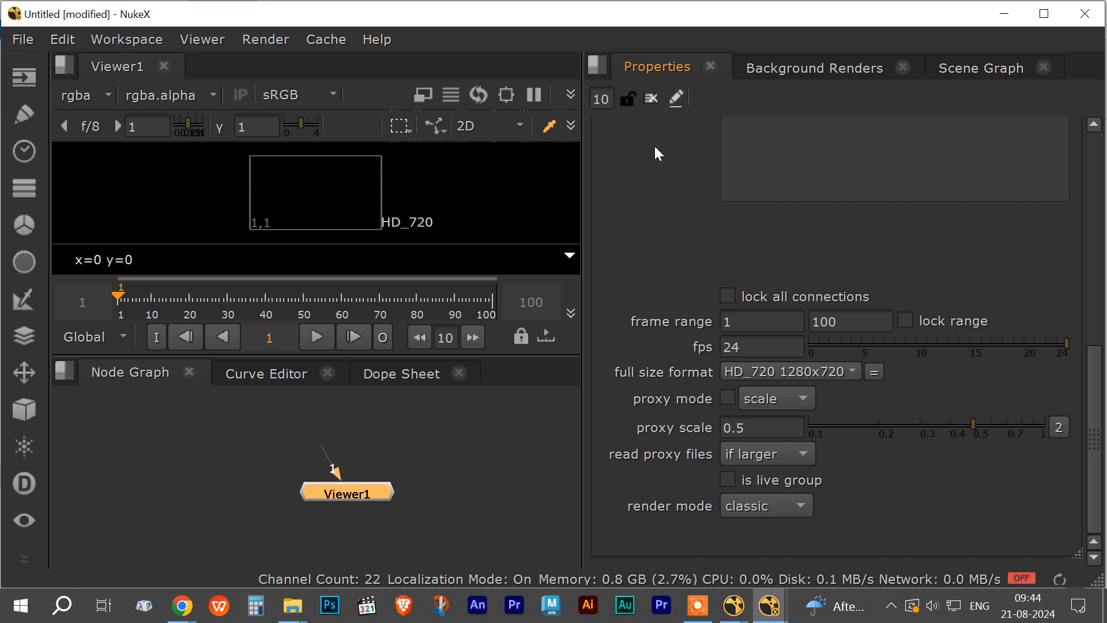
Move the Viewer1 node slightly left in the Node Graph and deselect it.
click(408, 463)
drag(353, 493, 307, 501)
click(363, 477)
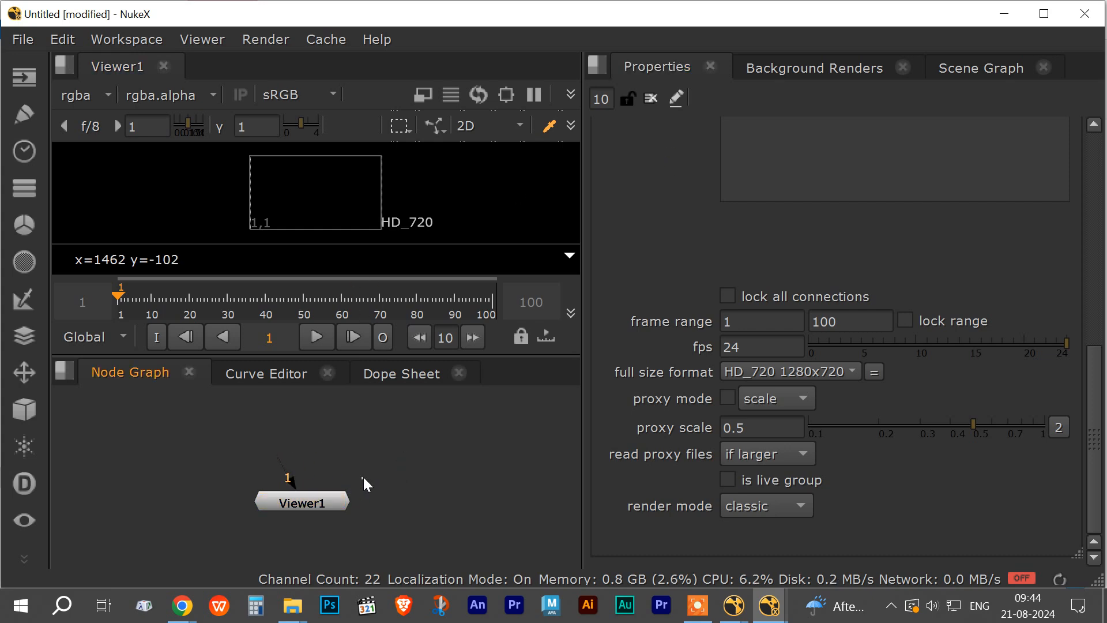
key(r)
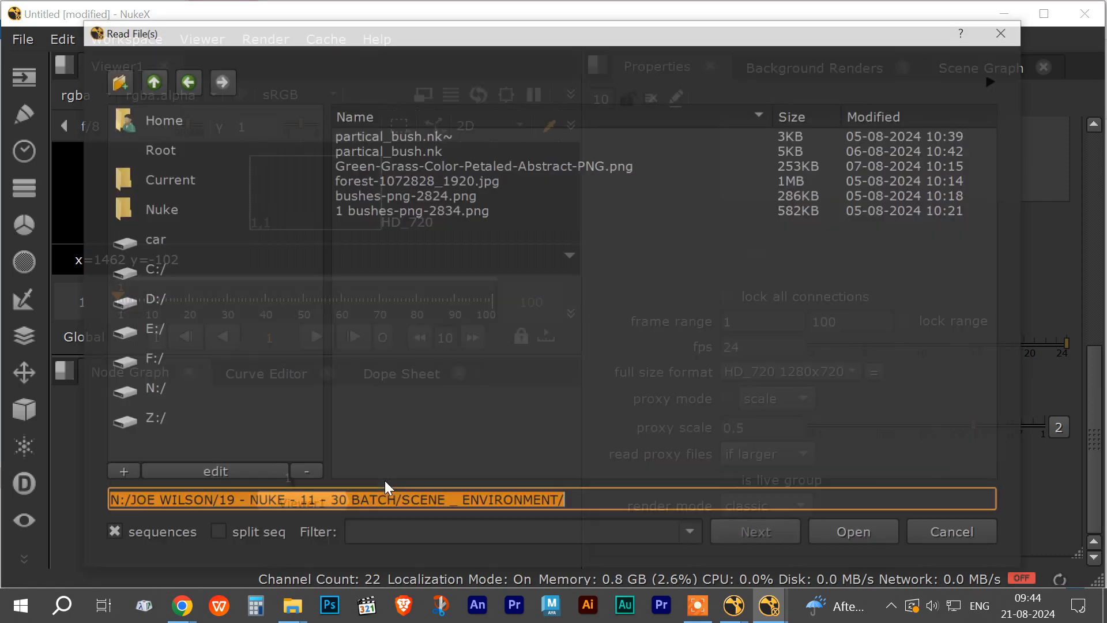
click(151, 81)
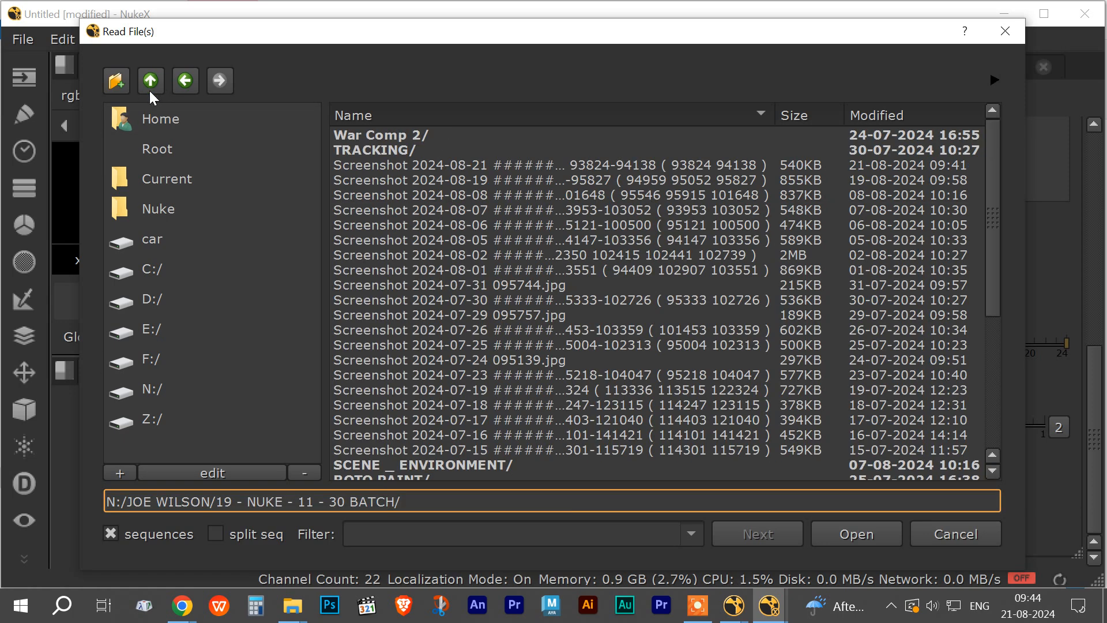
scroll(369, 295, down, 4)
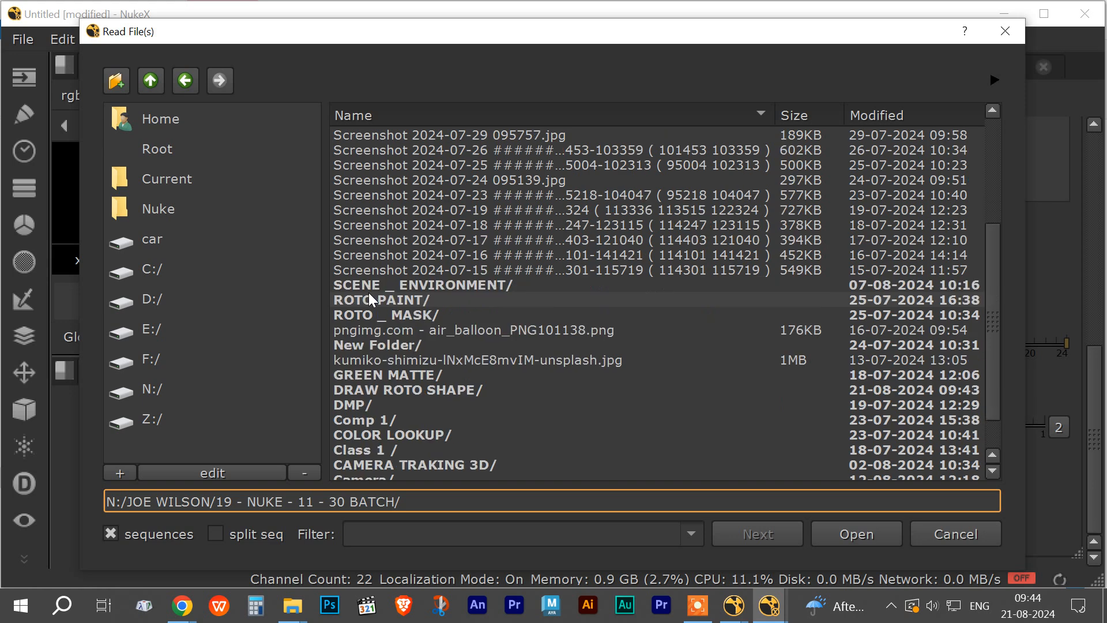
scroll(371, 299, down, 1)
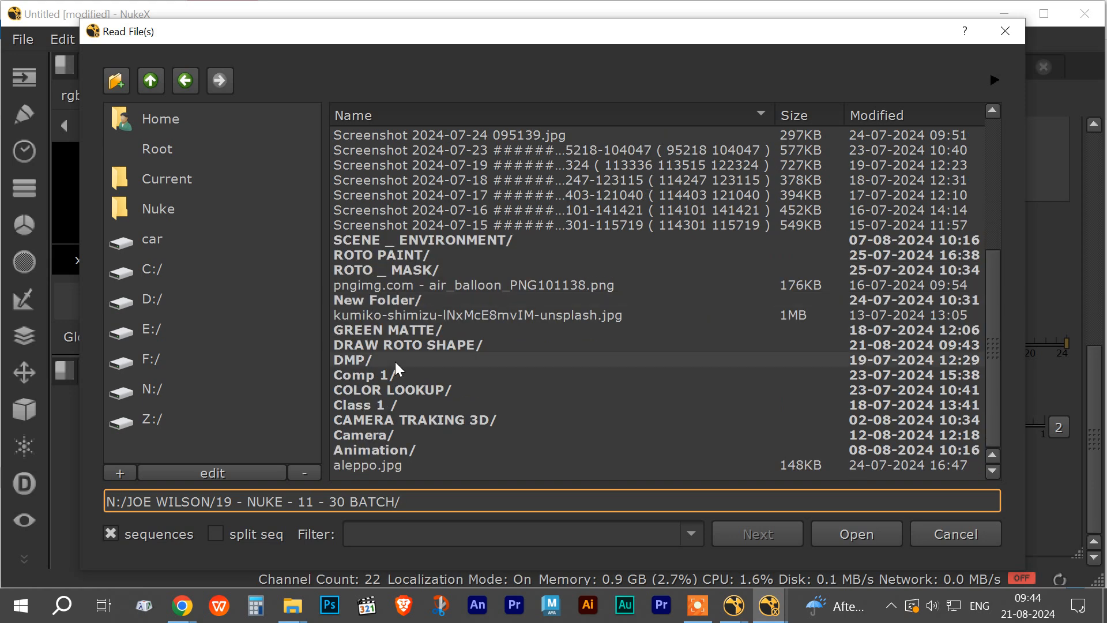
double_click(407, 345)
click(376, 136)
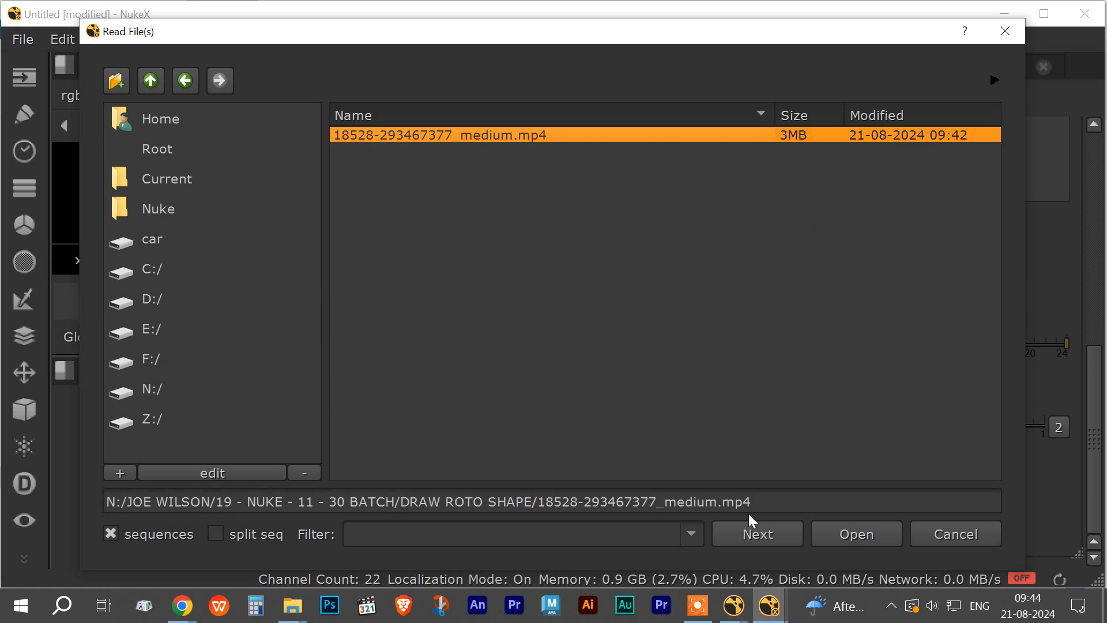
click(760, 530)
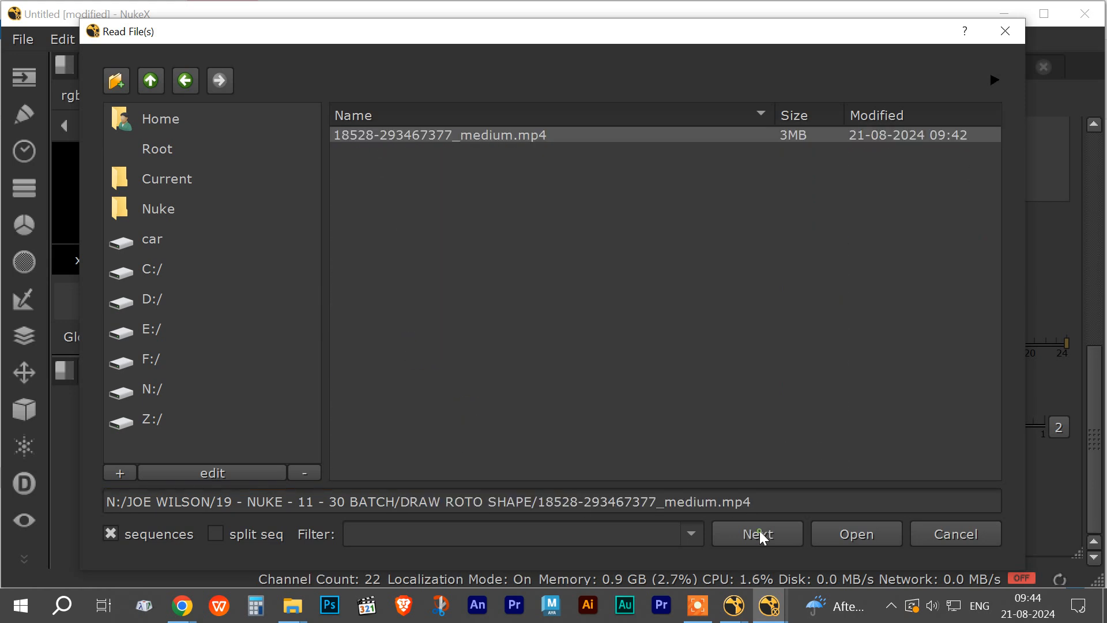
click(840, 536)
Separate the Read1 and Viewer1 nodes in the Node Graph and connect Read1 to Viewer1's input 1.
drag(327, 500, 161, 472)
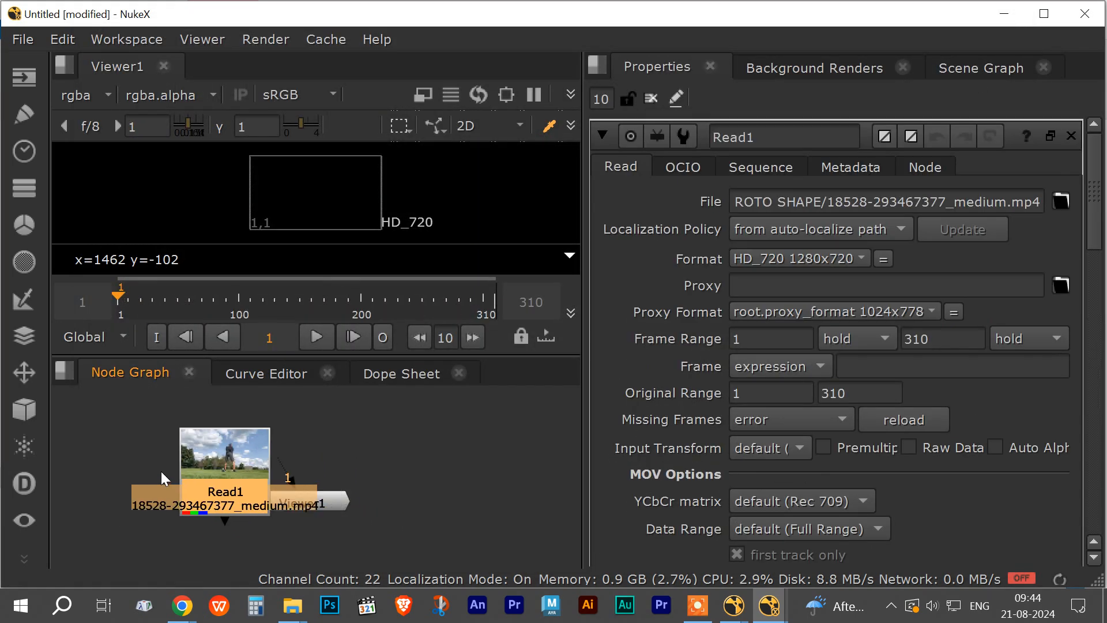
drag(279, 499, 358, 544)
drag(231, 497, 232, 483)
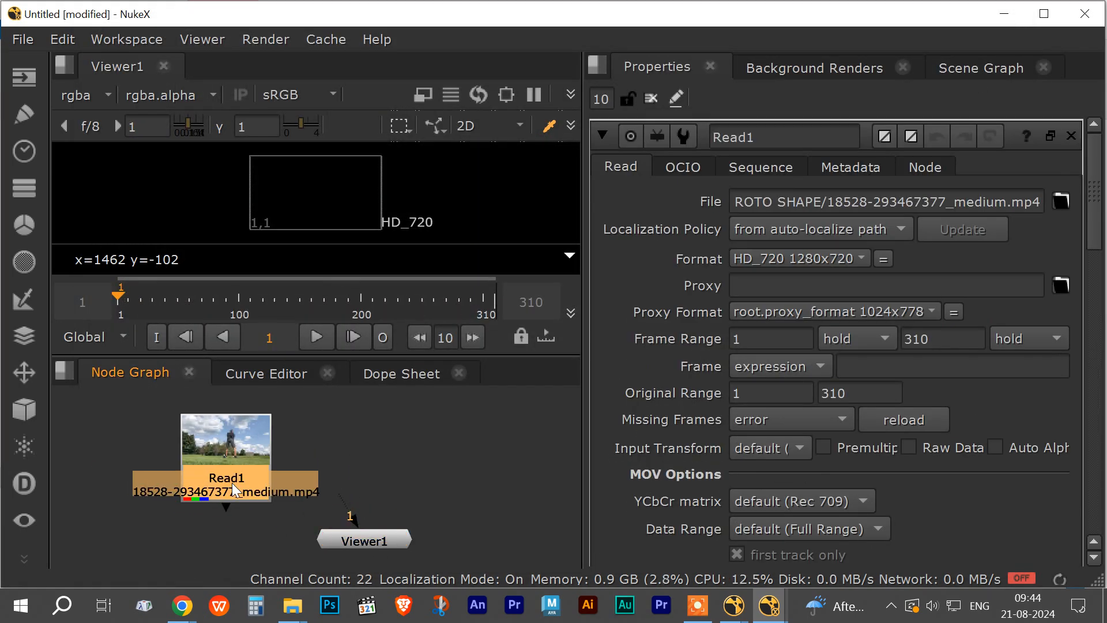
click(390, 488)
click(421, 475)
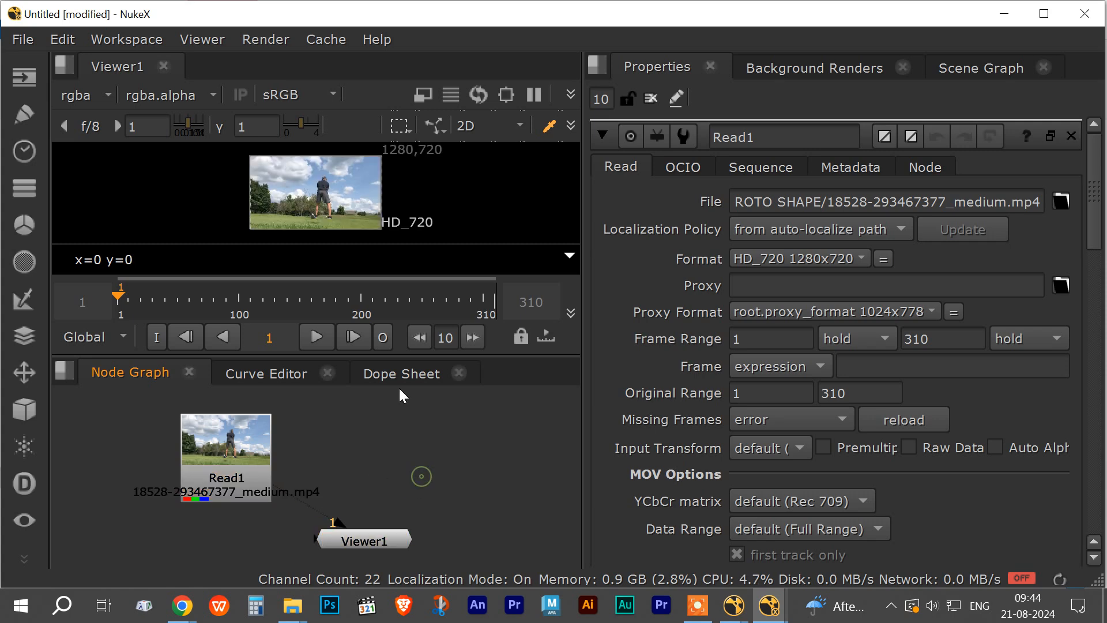
Detach the Node Graph into a taller floating window and place the Viewer1 node directly below Read1.
drag(421, 356, 422, 460)
drag(130, 477, 736, 20)
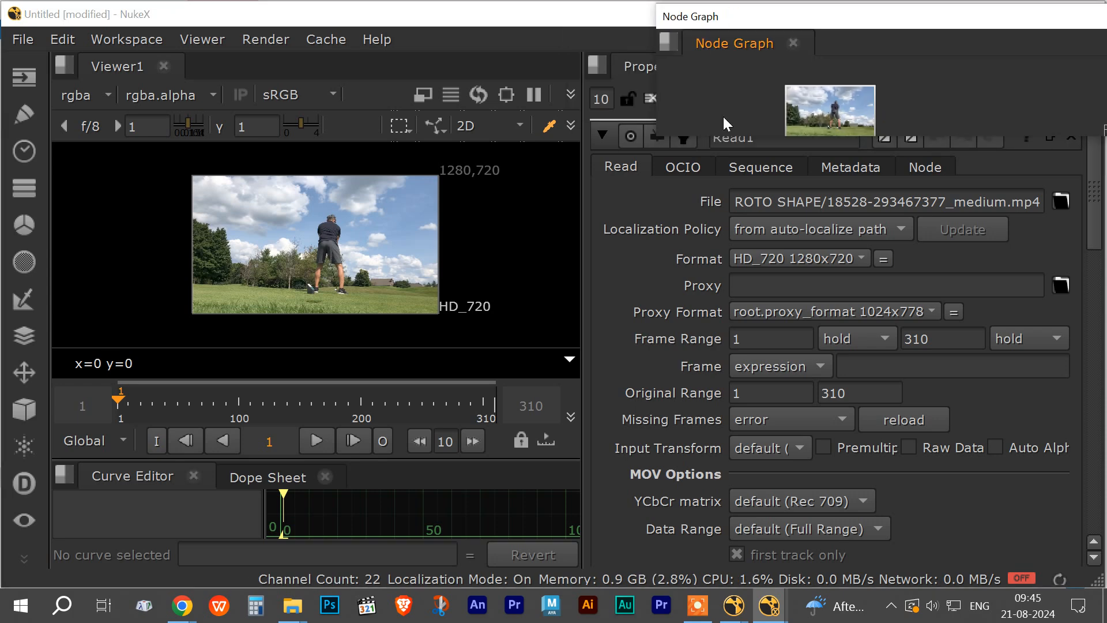
drag(808, 138, 798, 454)
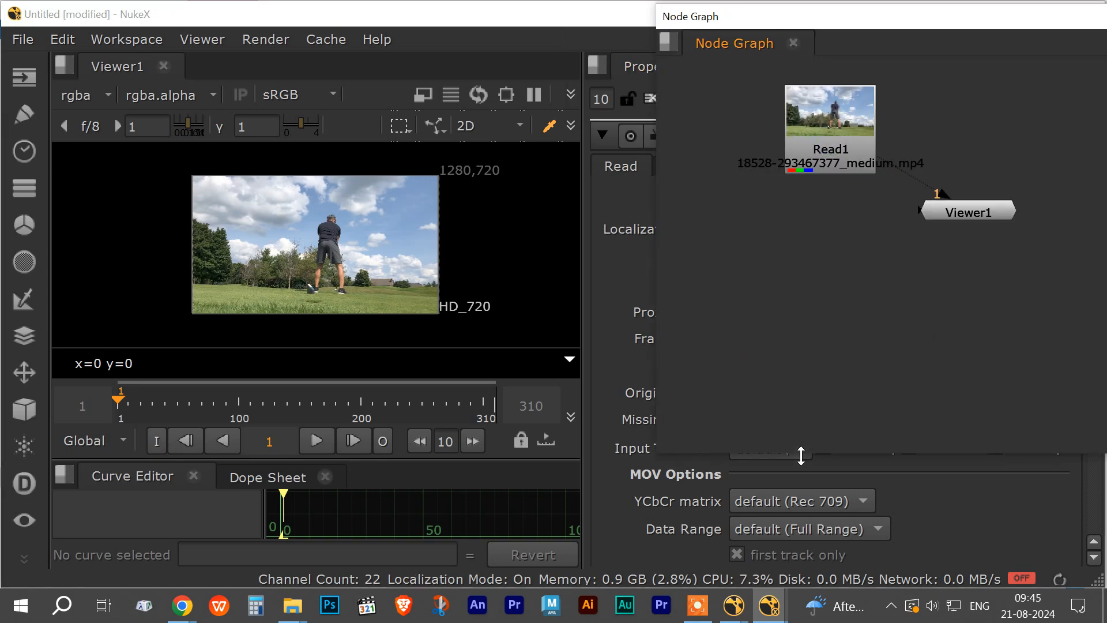
drag(935, 238, 832, 284)
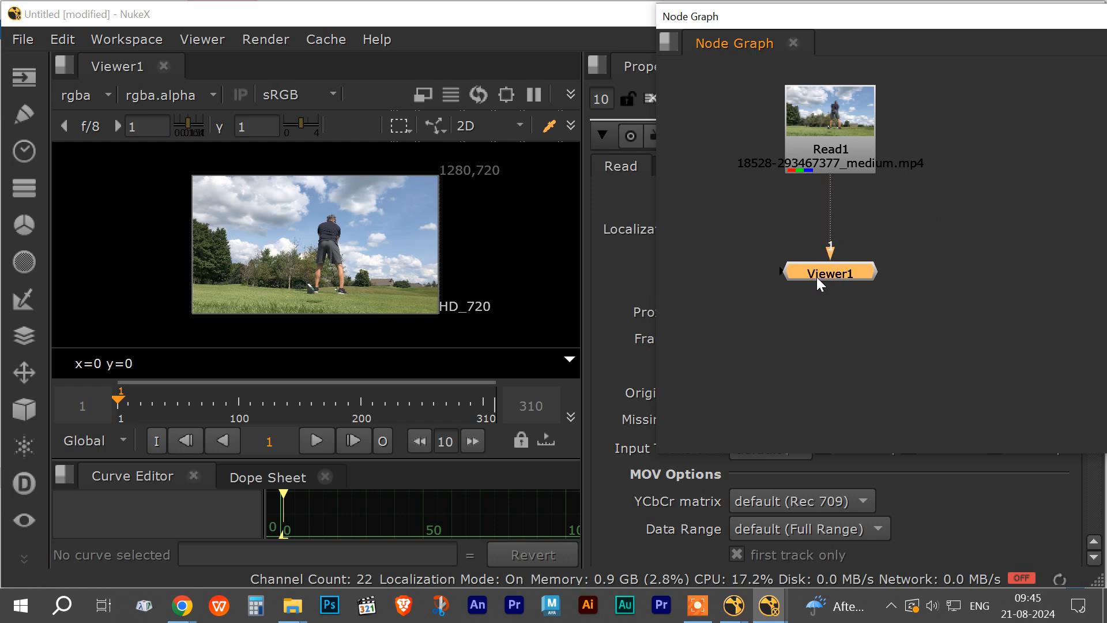
Play the golf clip in the Viewer, maximise and restore the Viewer during playback, and stop it.
scroll(345, 296, up, 1)
click(311, 441)
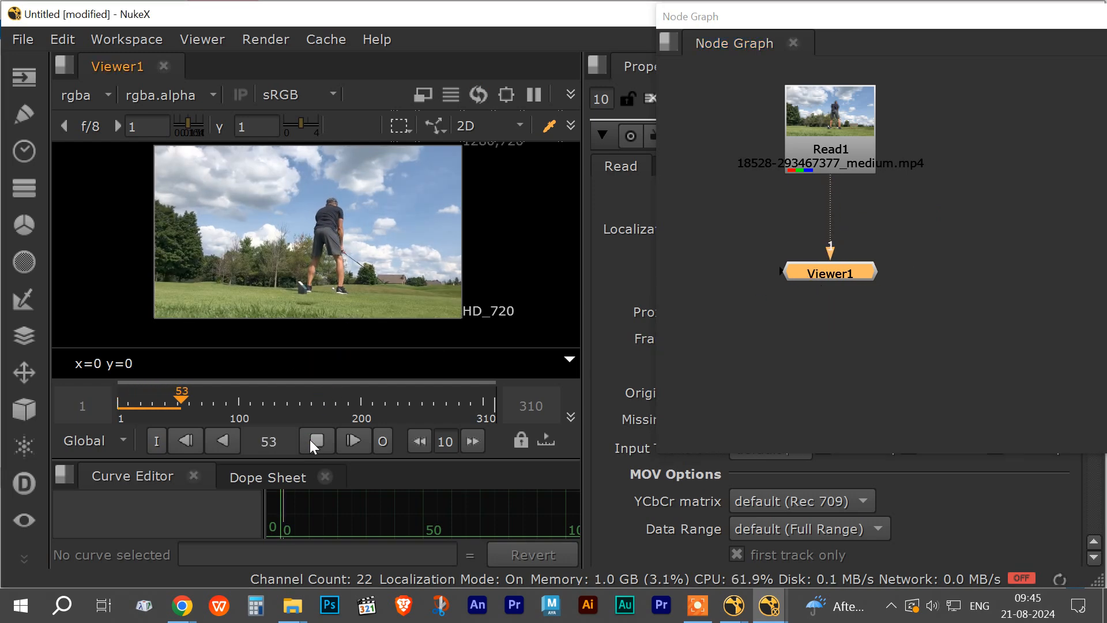
right_click(346, 279)
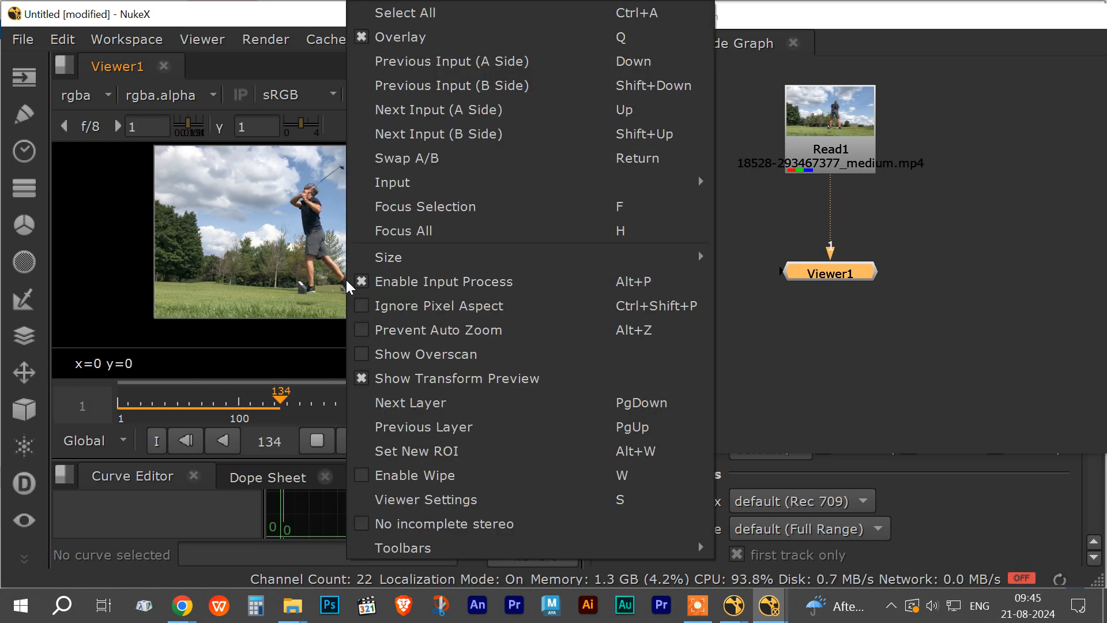
click(327, 265)
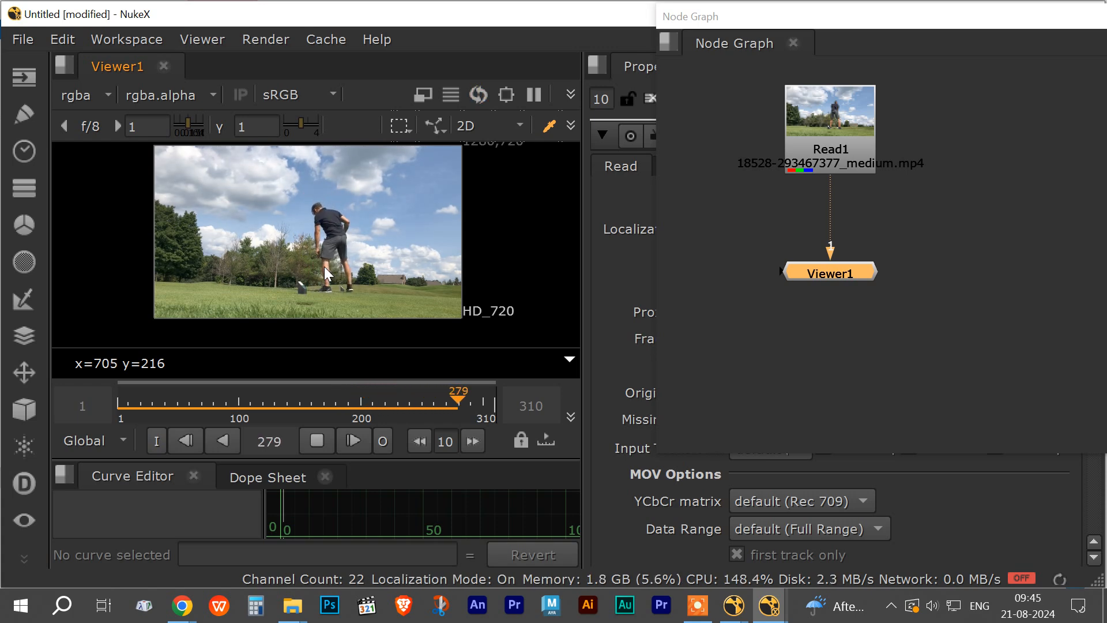
key(space)
key(space)
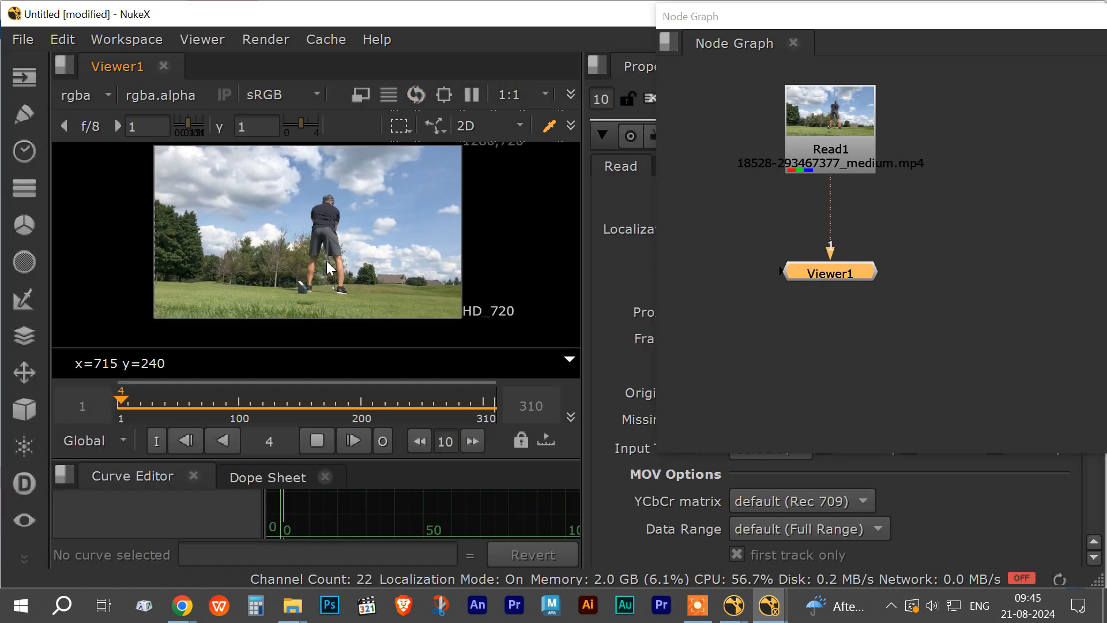
key(space)
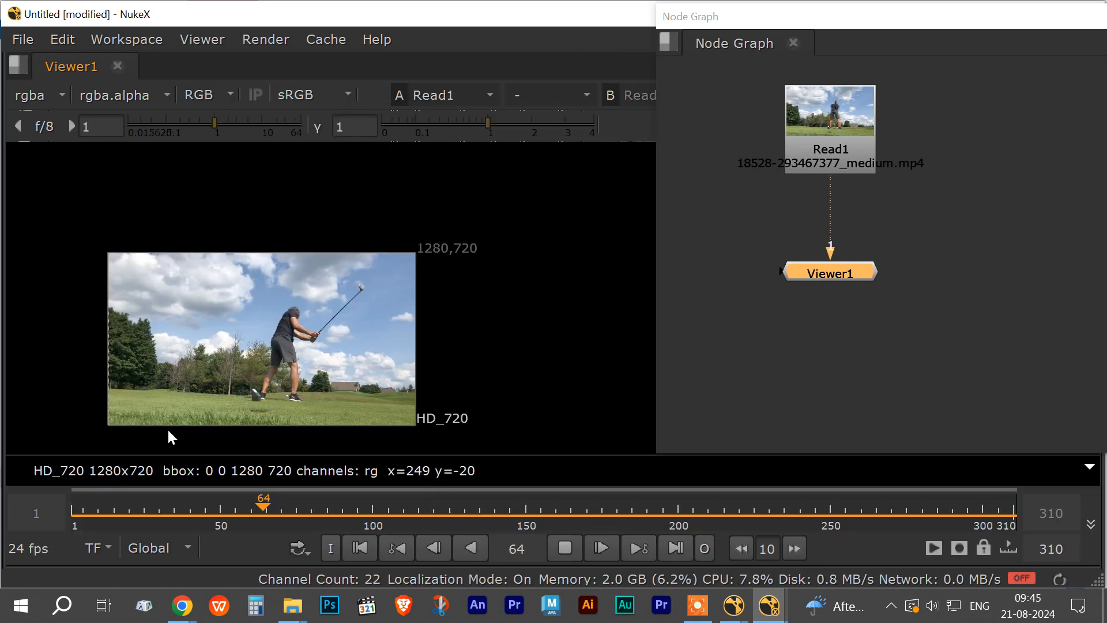
key(space)
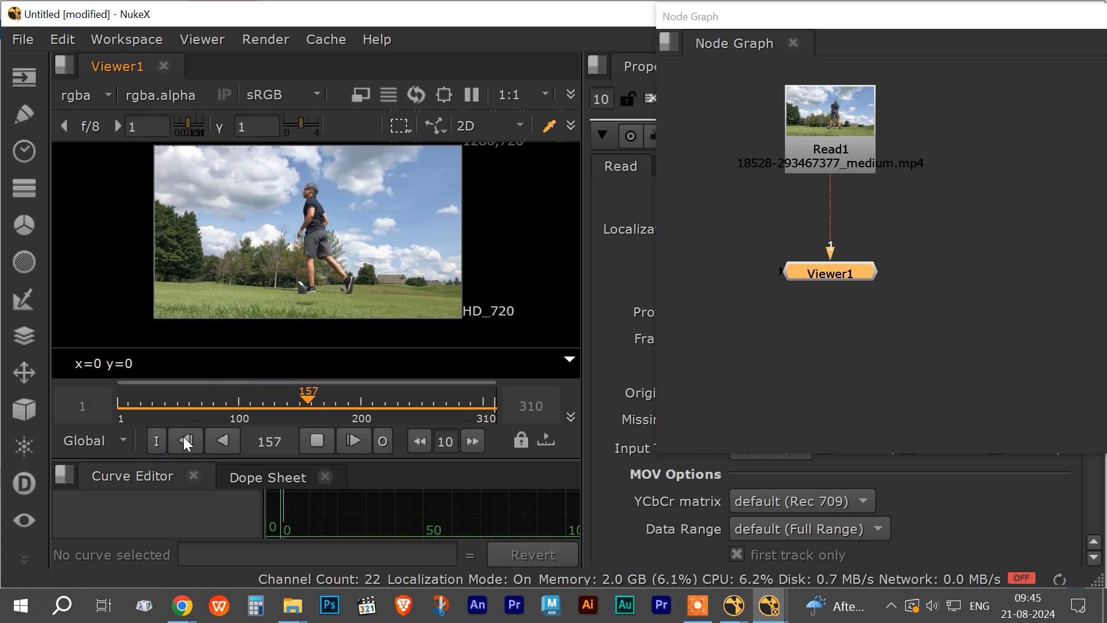
click(309, 434)
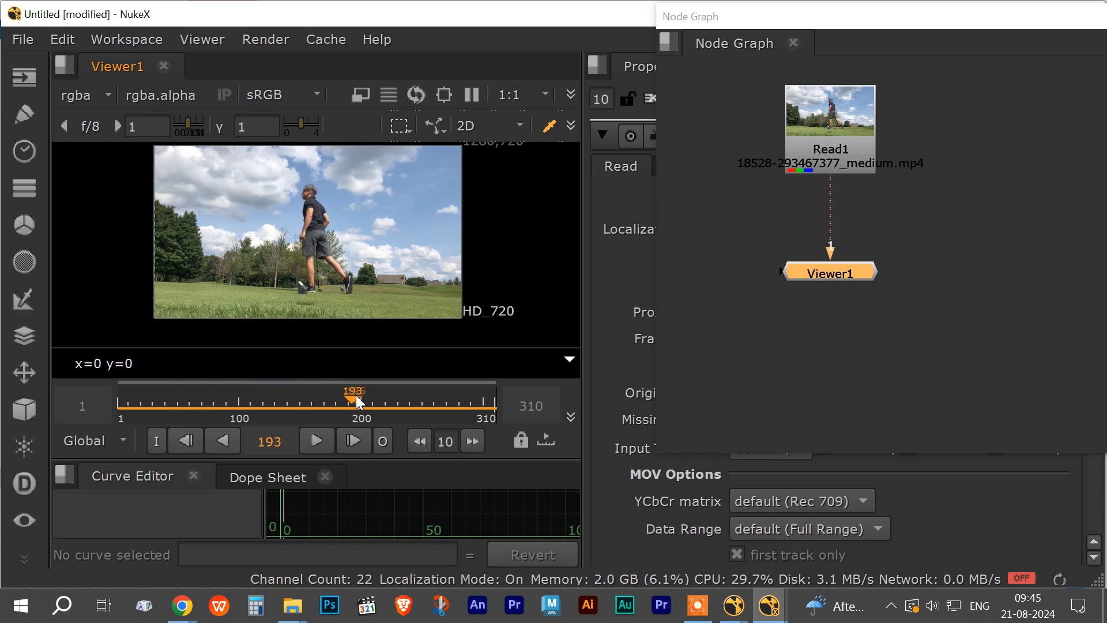
Scrub back past the clip's first frame, then review the clip with reverse playback and single-frame steps in both directions.
mouse_move(355, 396)
mouse_down()
mouse_move(121, 411)
mouse_move(233, 404)
mouse_move(106, 397)
mouse_up()
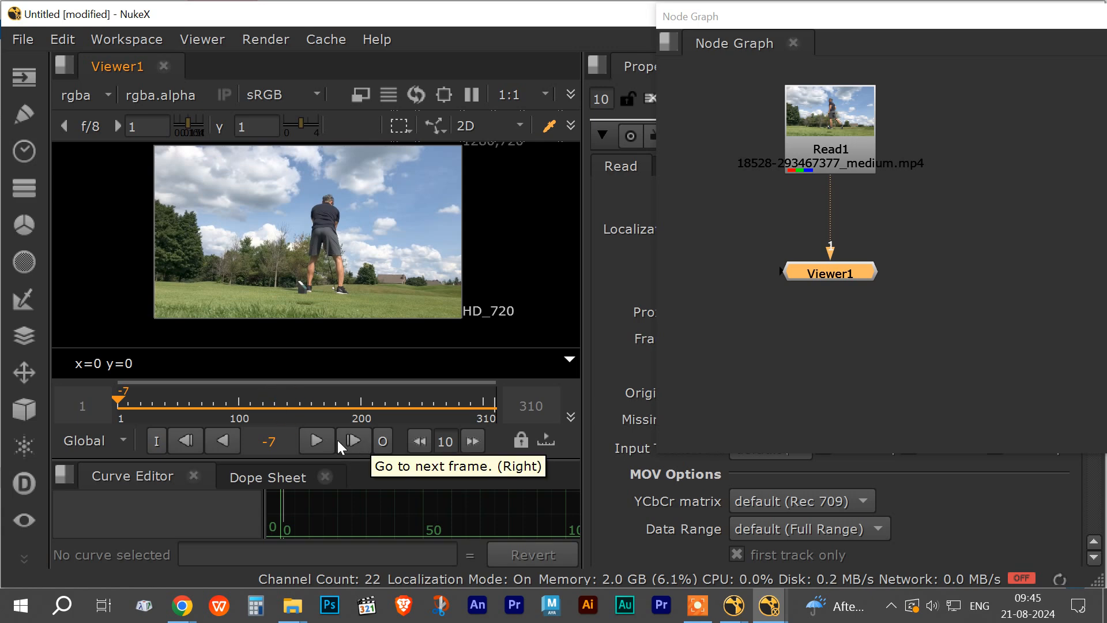
click(185, 441)
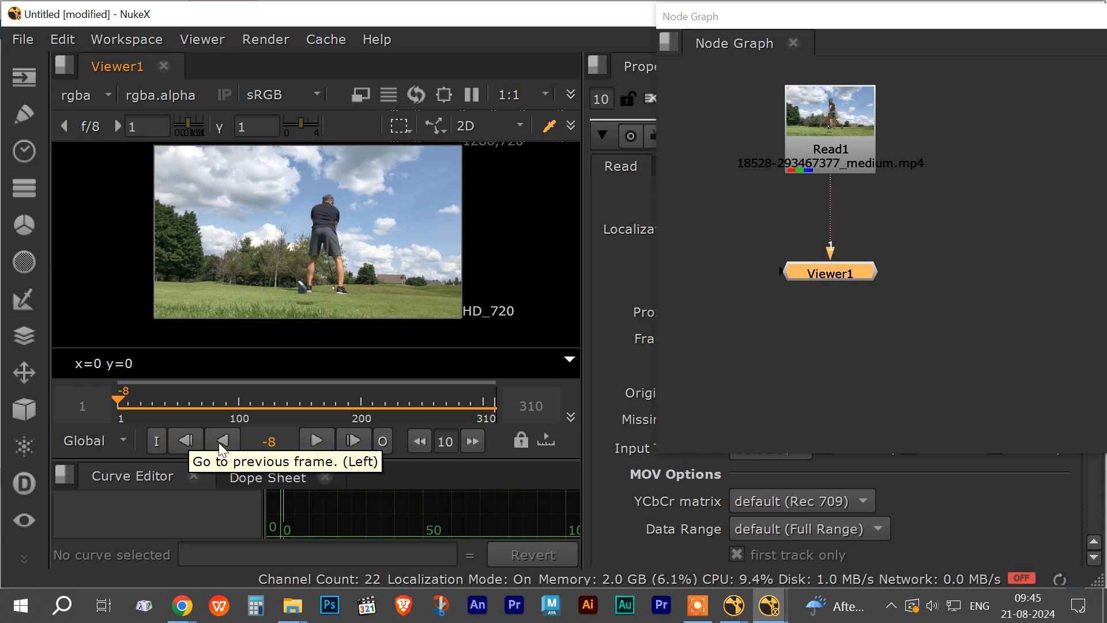
click(188, 440)
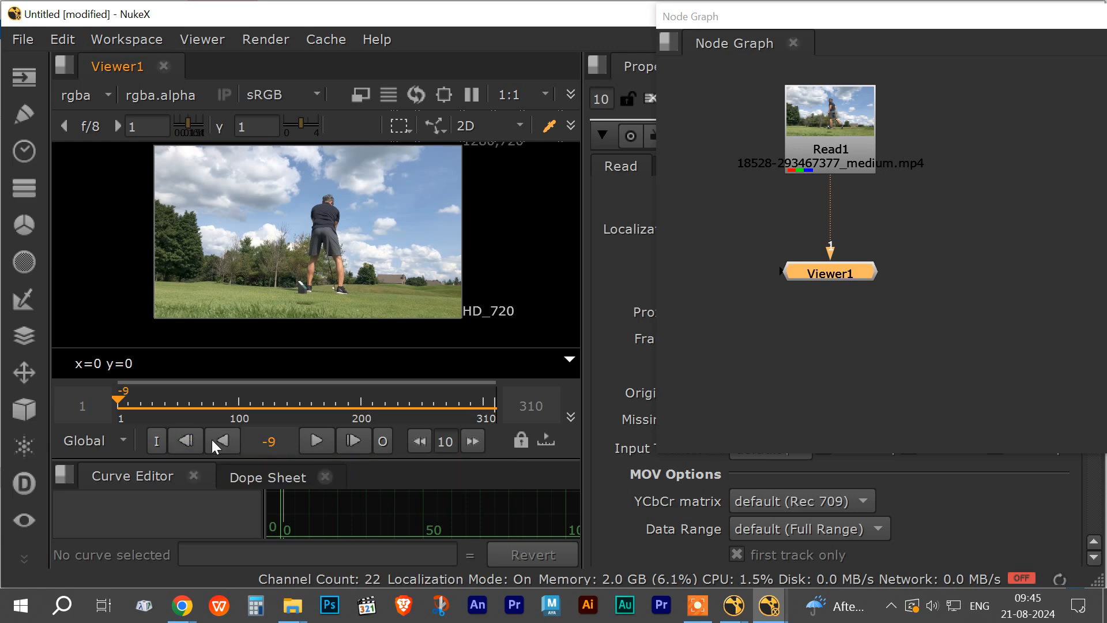
click(228, 440)
click(228, 440)
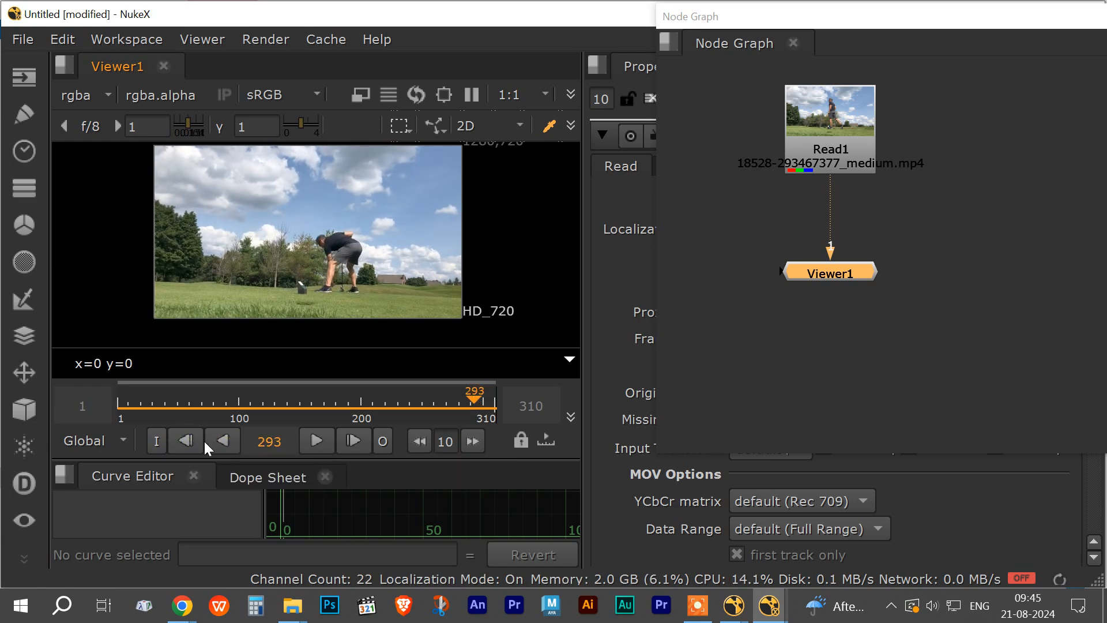
click(307, 443)
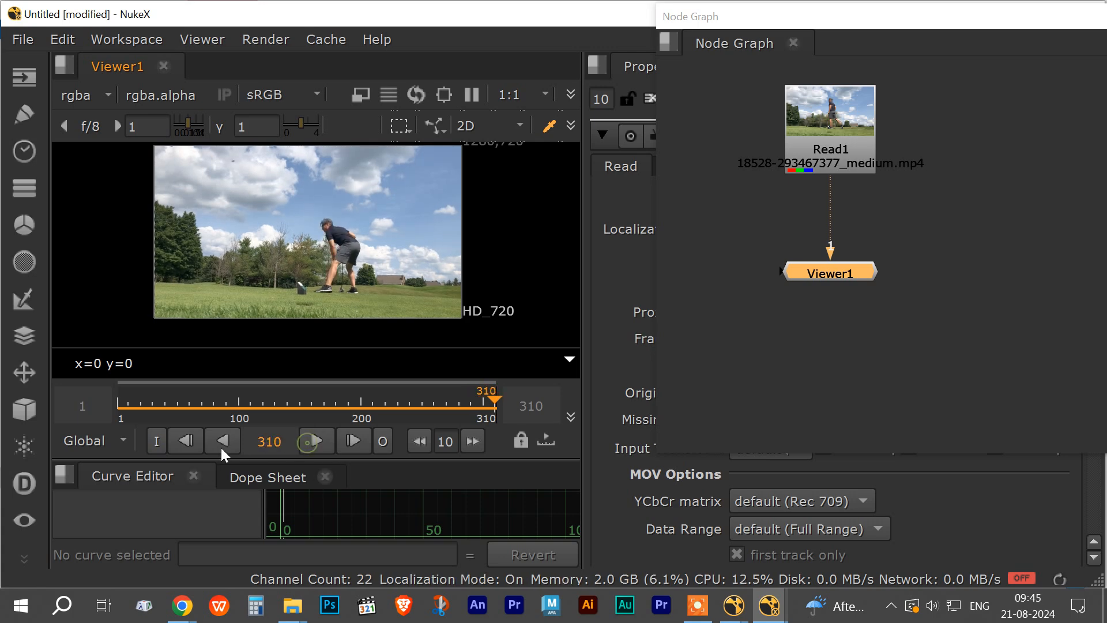
click(184, 442)
click(185, 441)
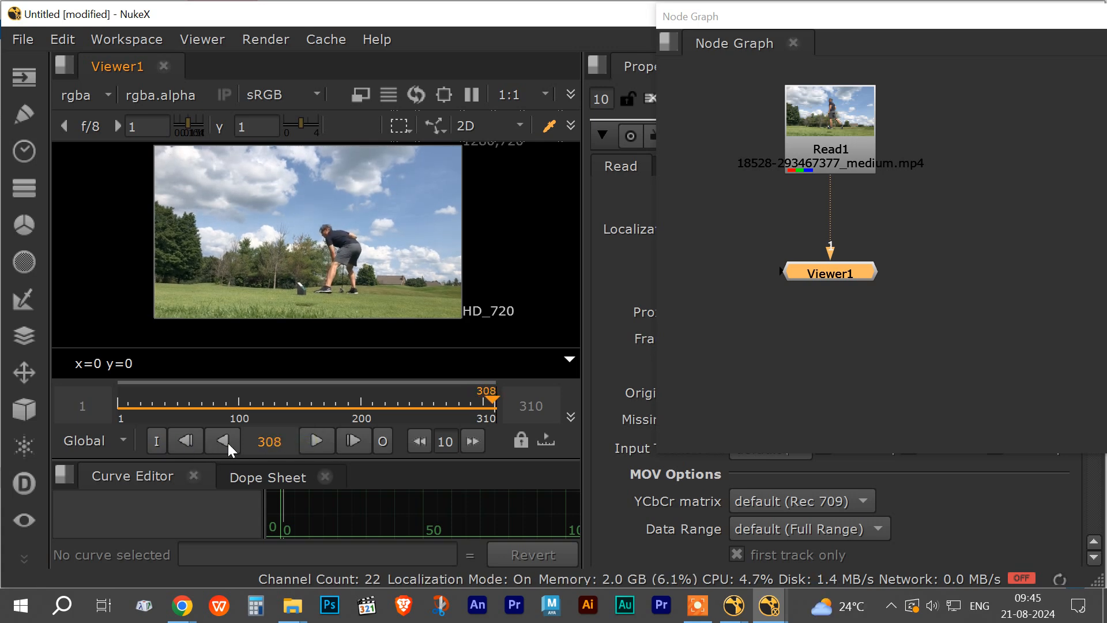
click(345, 440)
click(345, 440)
click(345, 439)
click(345, 440)
Scrub from frame 104 back to frame 1 and leave the current frame at 1.
click(243, 404)
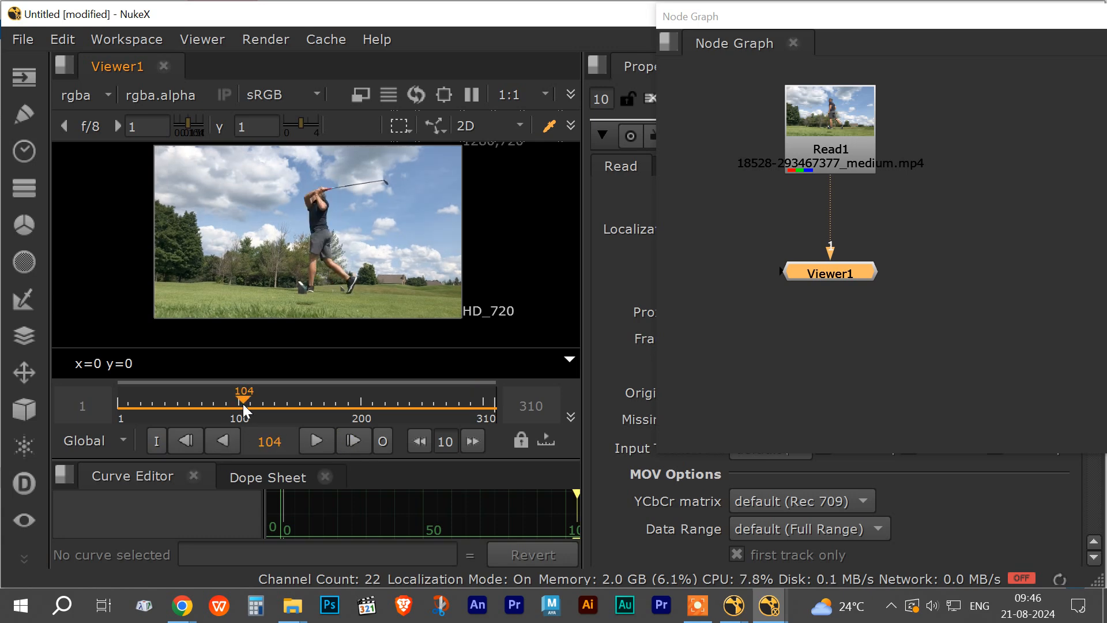
drag(240, 405, 118, 405)
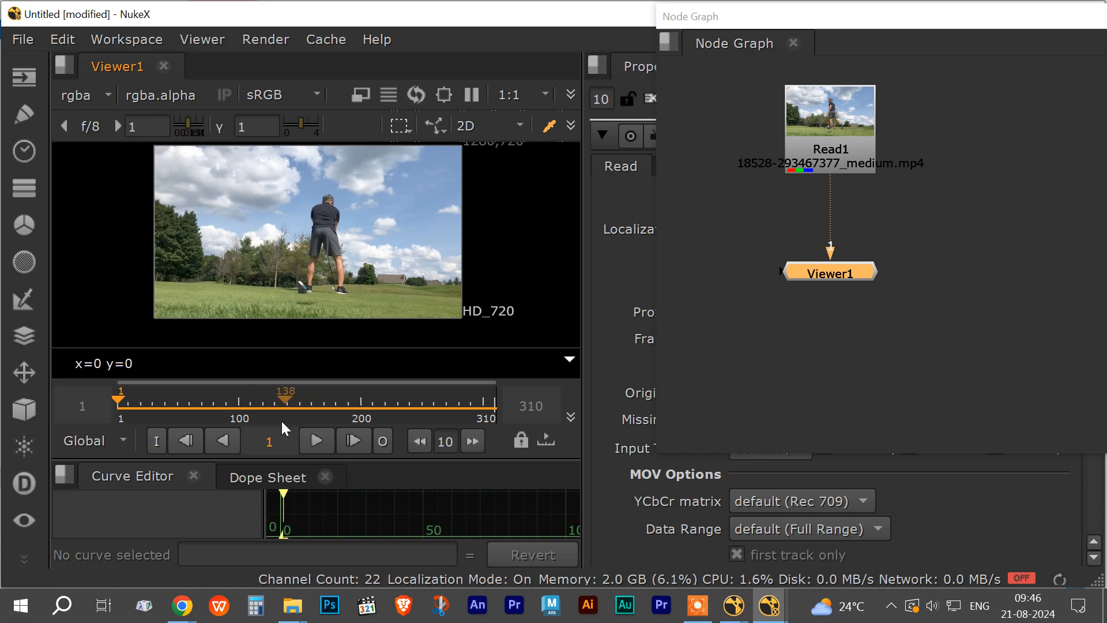
click(258, 438)
text(0)
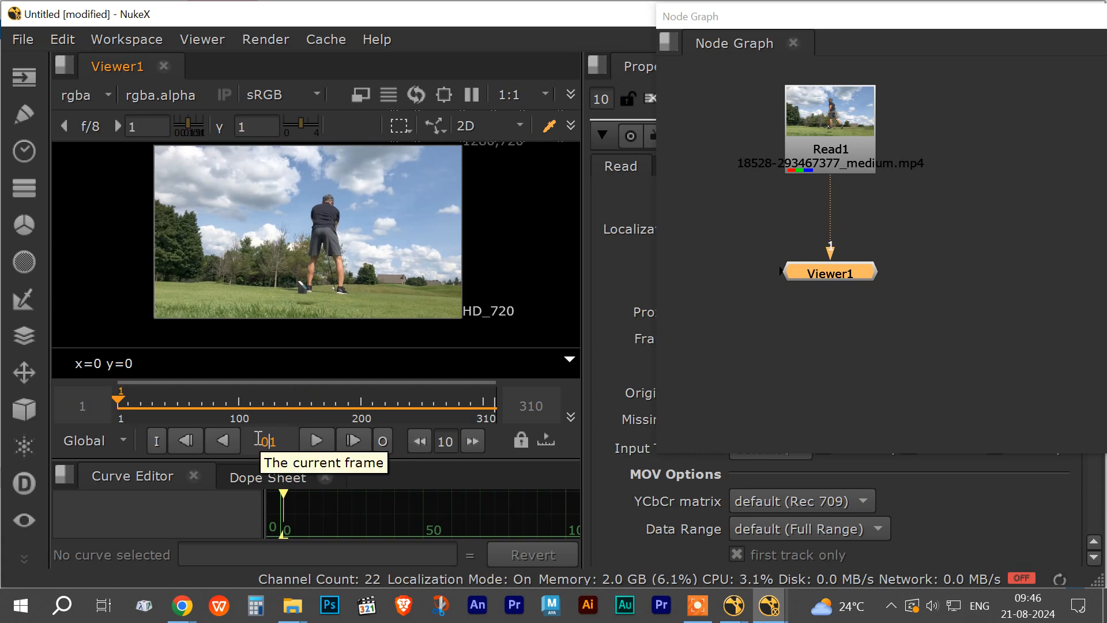
key(BackSpace)
Move the Viewer1 node slightly lower beneath Read1 and enlarge the golfer in the Viewer.
drag(829, 278, 831, 292)
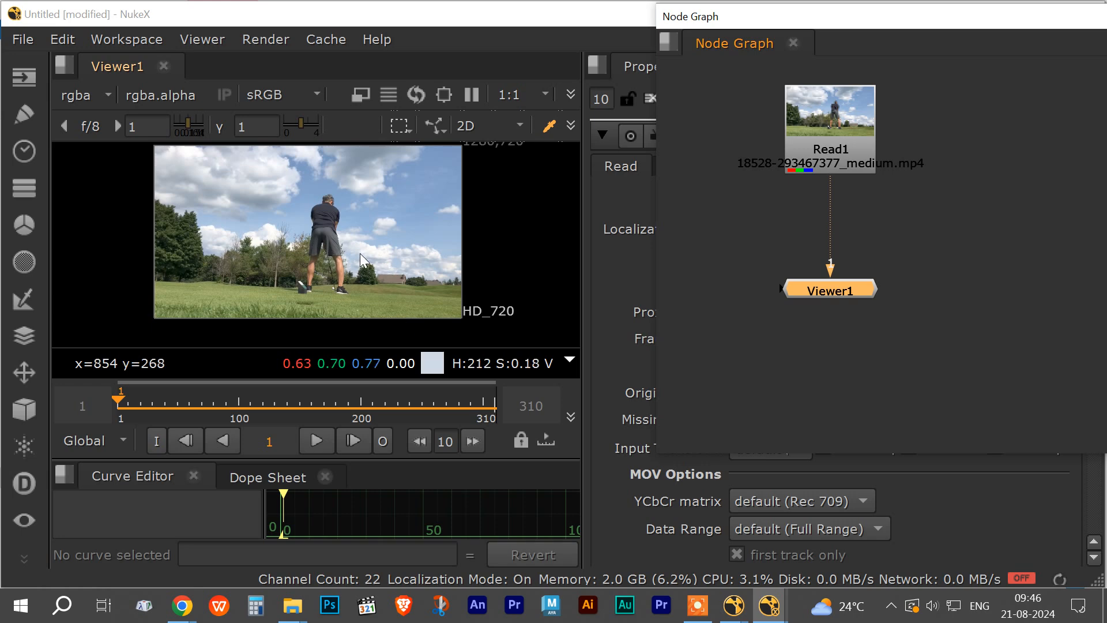
scroll(360, 254, up, 2)
scroll(360, 253, up, 4)
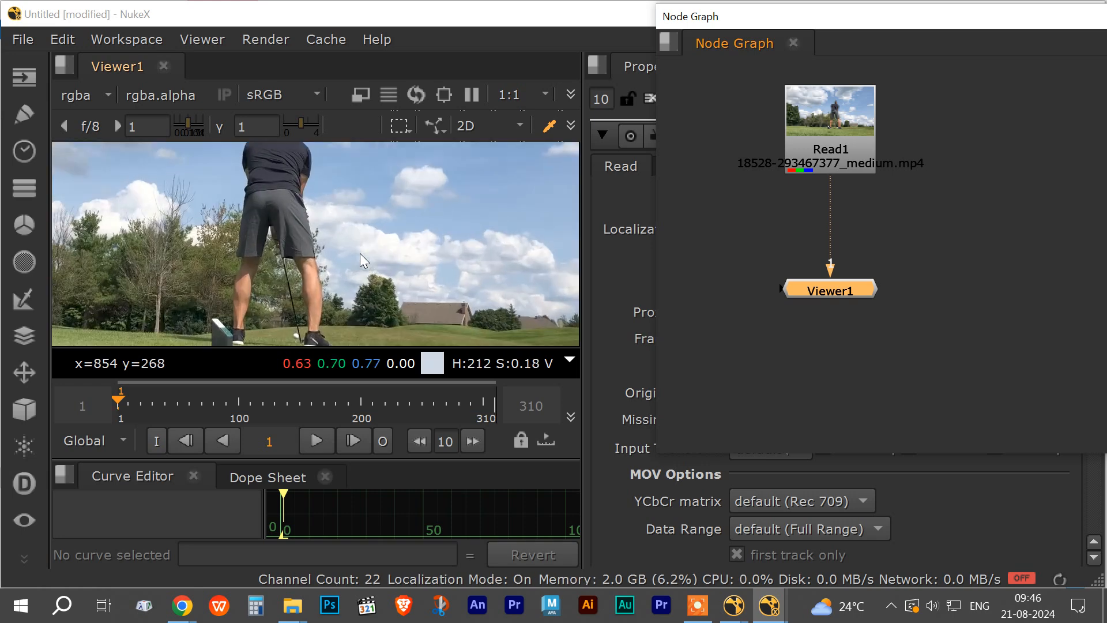
scroll(360, 253, down, 6)
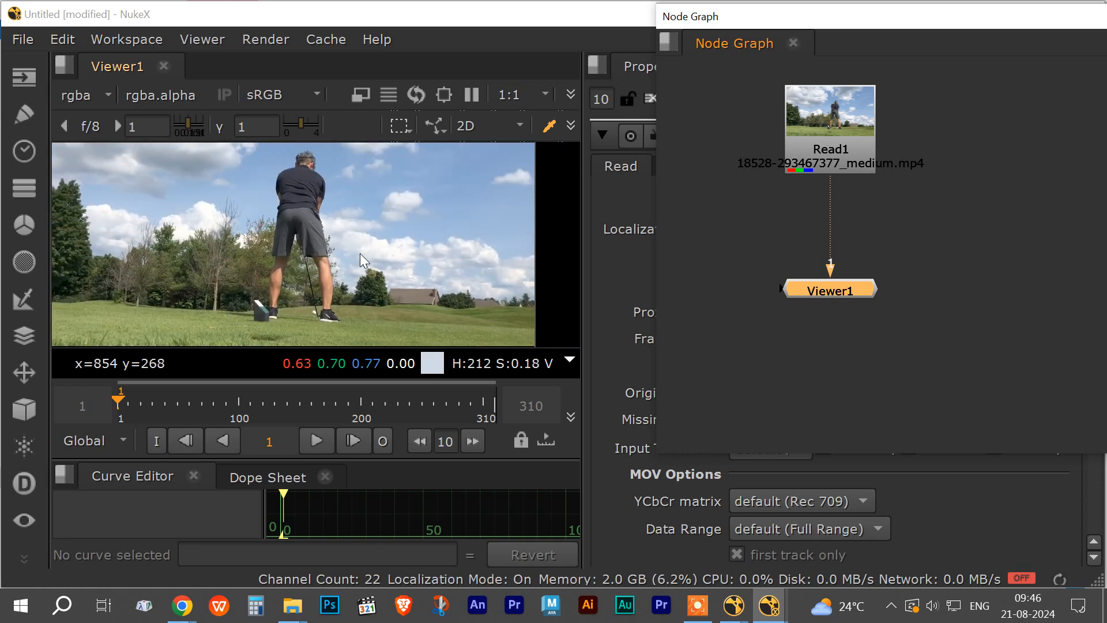
Detach the Viewer into a tall floating window beside the floating Node Graph window, and deselect the Viewer1 node.
drag(86, 64, 90, 20)
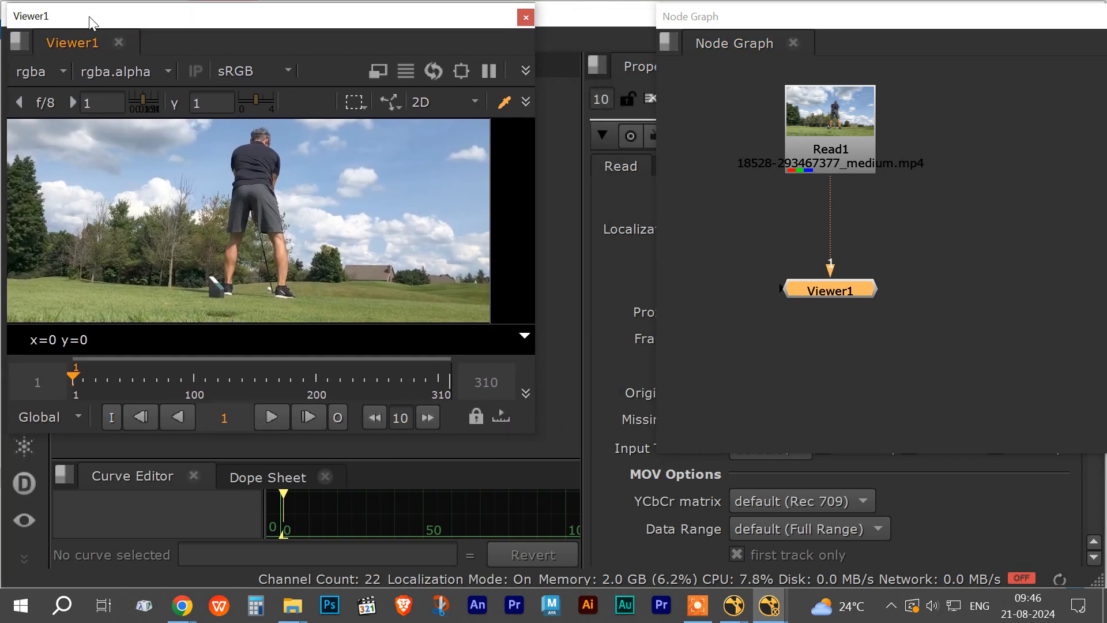
click(335, 457)
drag(340, 457, 334, 551)
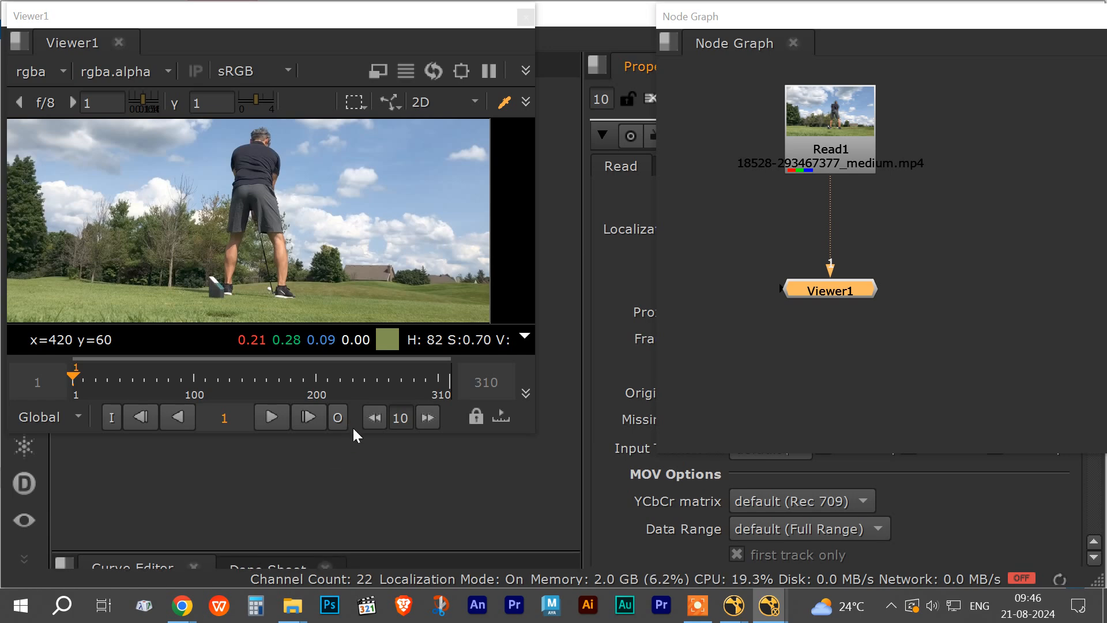
drag(358, 434, 339, 602)
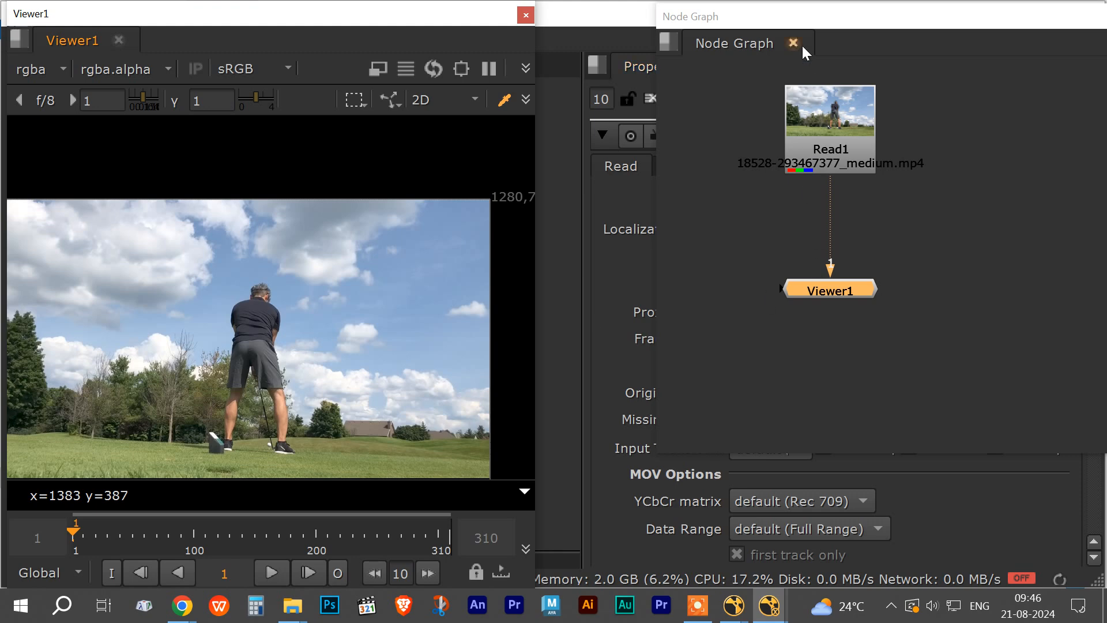
drag(796, 15, 762, 21)
click(794, 330)
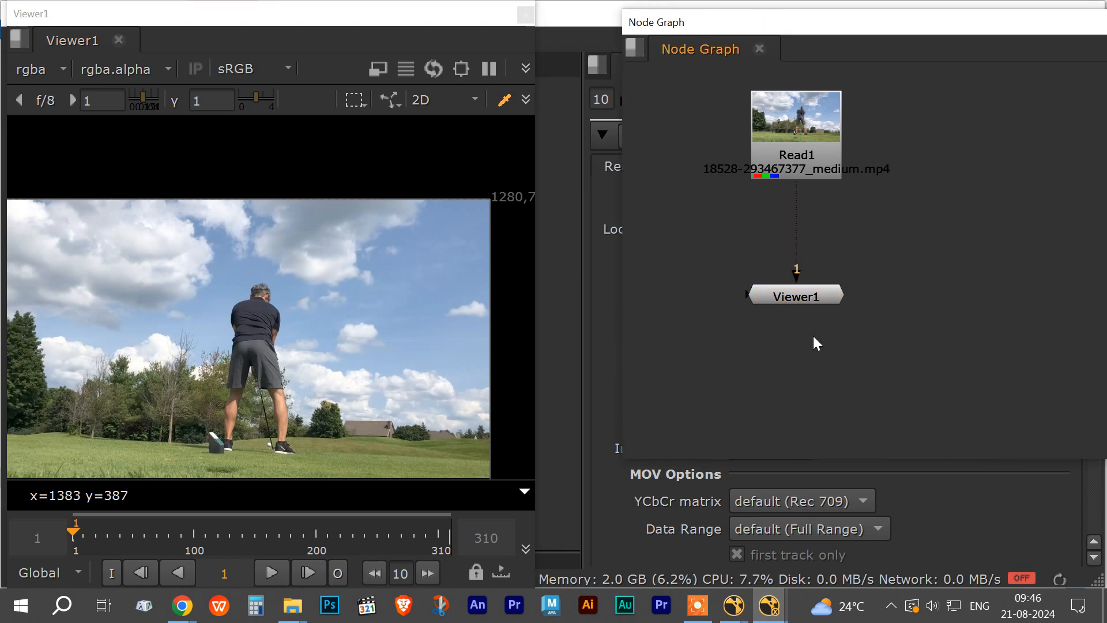
Add a Roto node to the node graph and place it beside the Viewer1 node.
key(Tab)
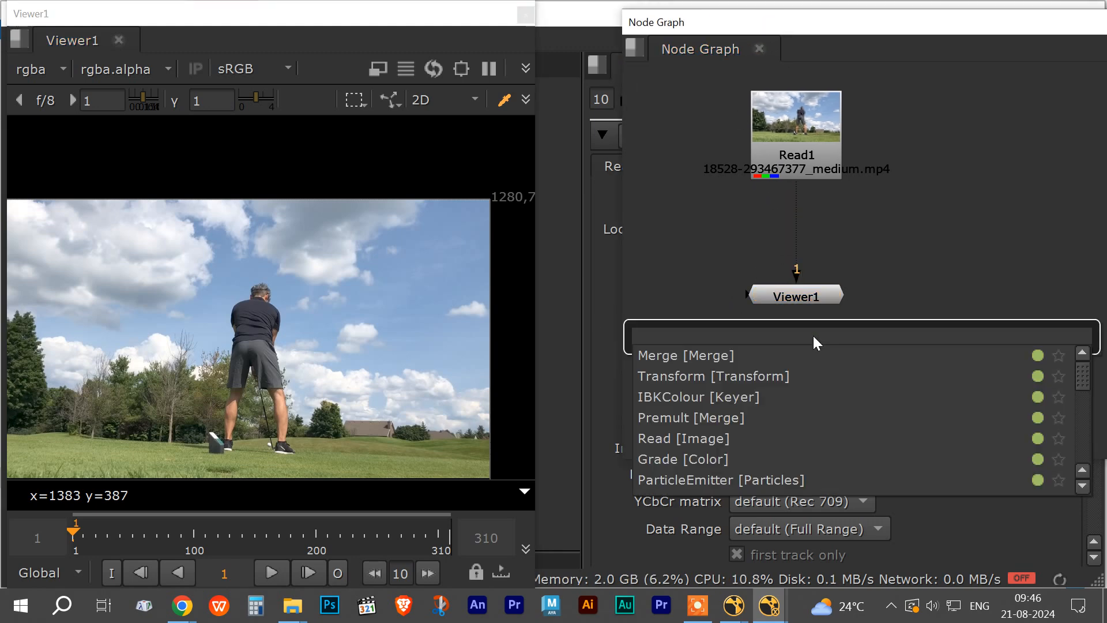
text(RORO)
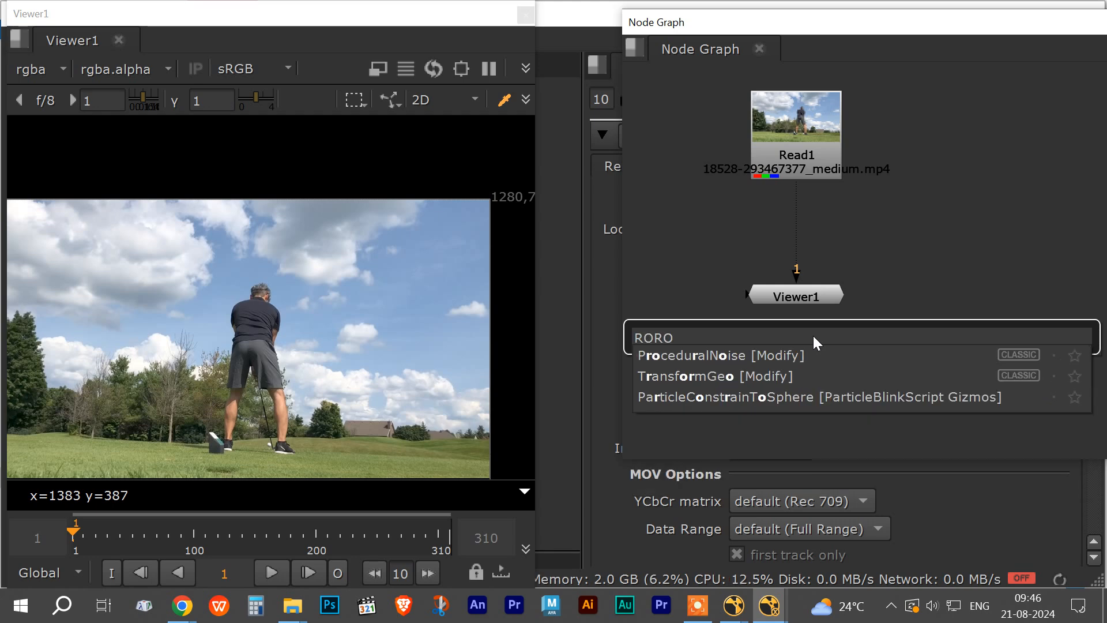
key(BackSpace)
text(TO)
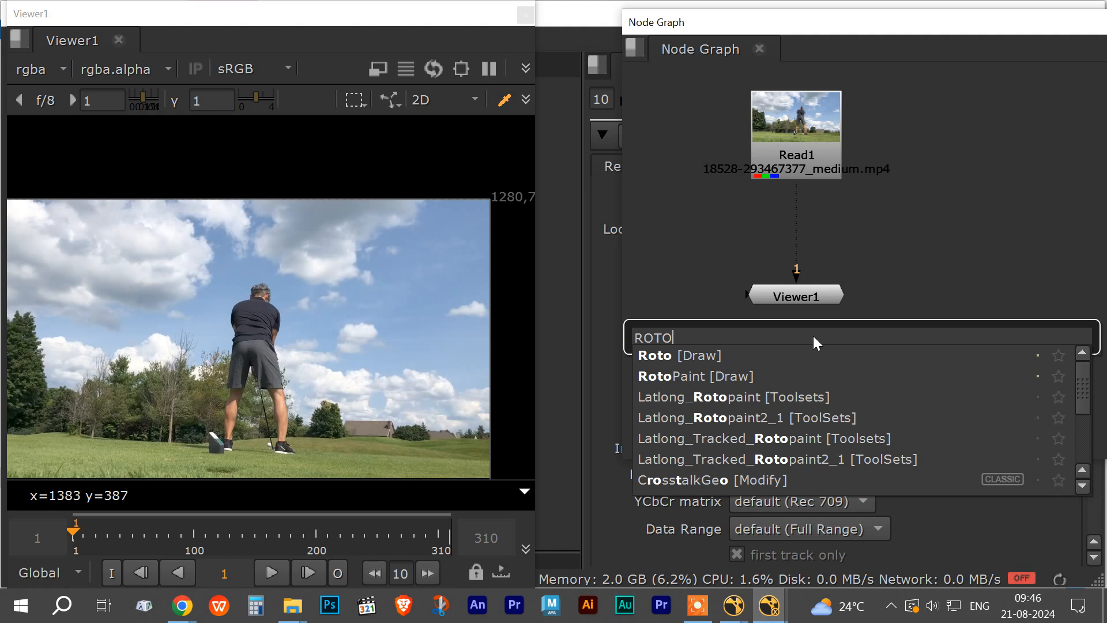
click(708, 361)
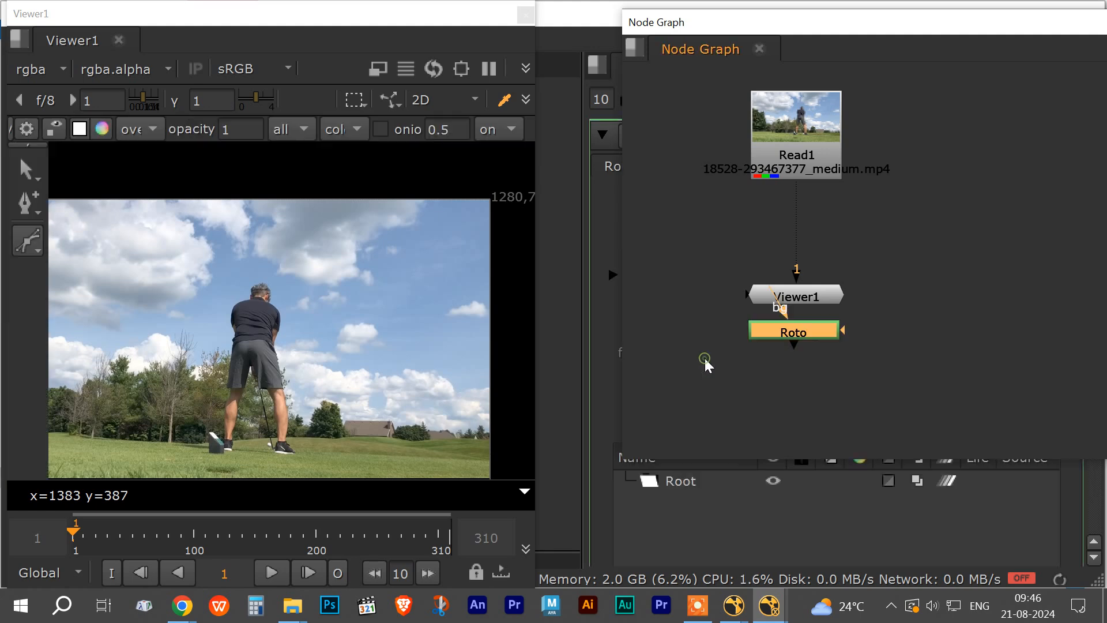
drag(793, 344, 908, 328)
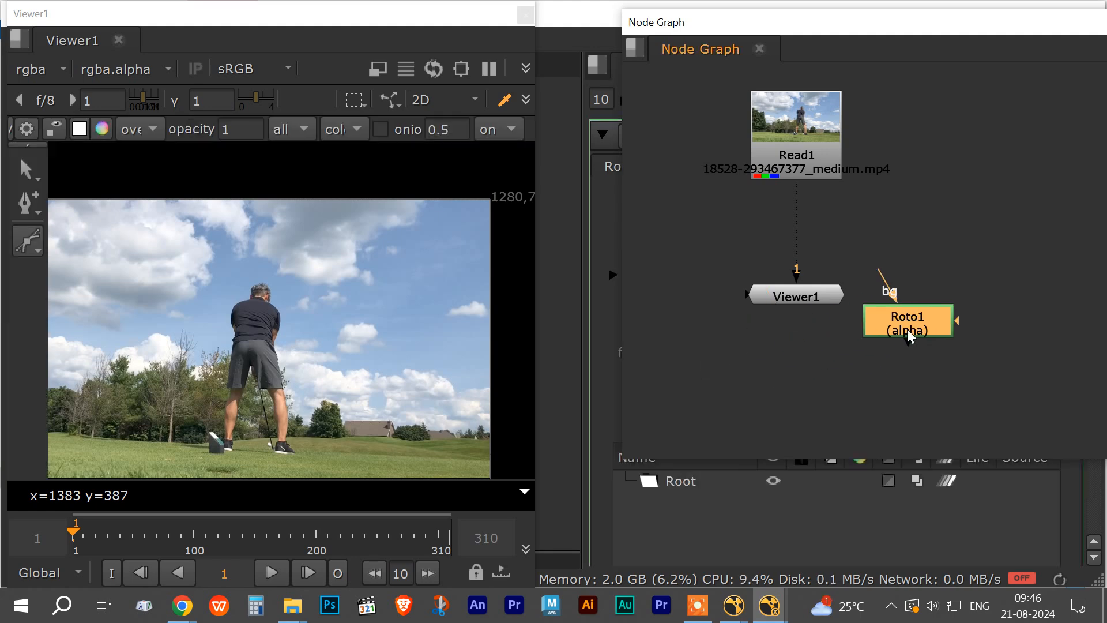
Connect Roto1 between Read1 and Viewer1, with Read1 feeding its bg input, and space the nodes vertically.
click(798, 234)
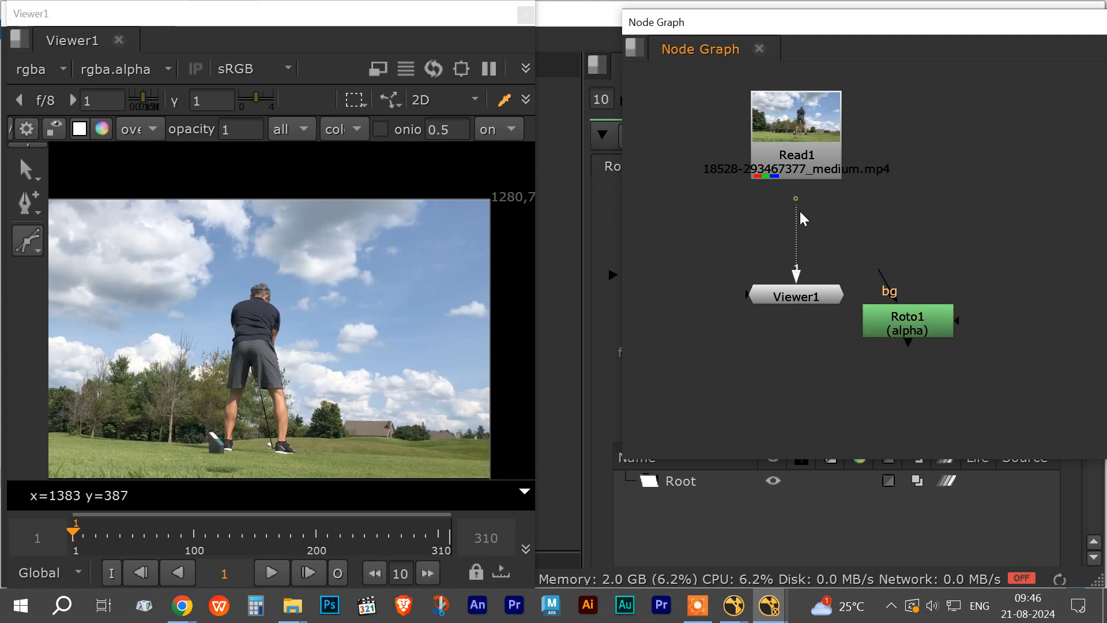
drag(796, 200, 785, 257)
drag(813, 301, 944, 409)
drag(907, 359, 862, 264)
drag(835, 218, 821, 173)
drag(851, 257, 812, 259)
drag(898, 407, 830, 365)
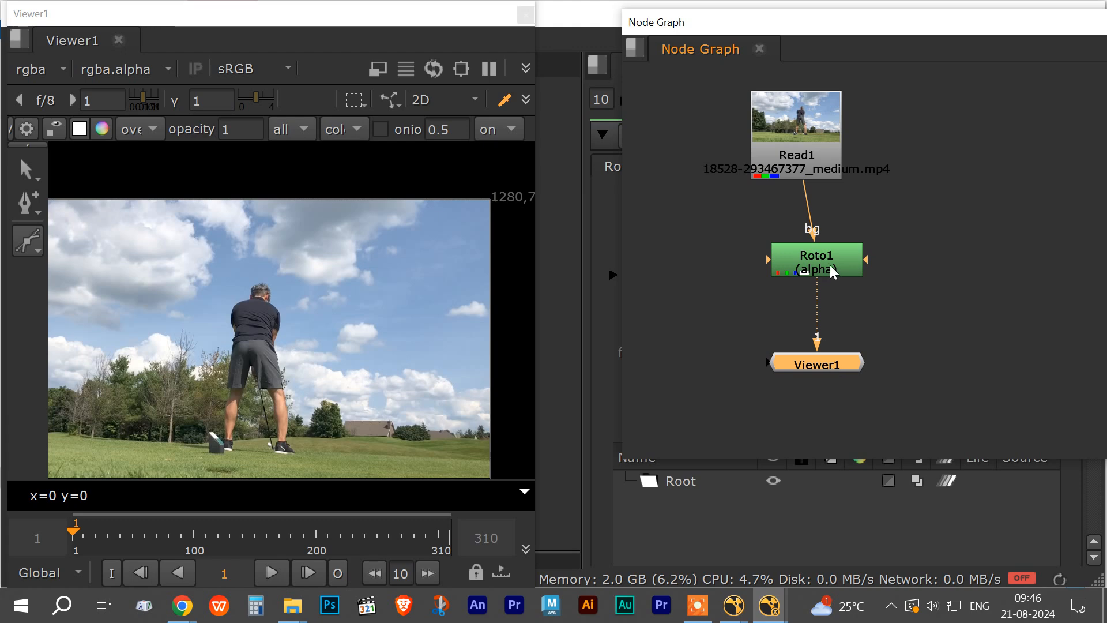
drag(830, 266, 830, 280)
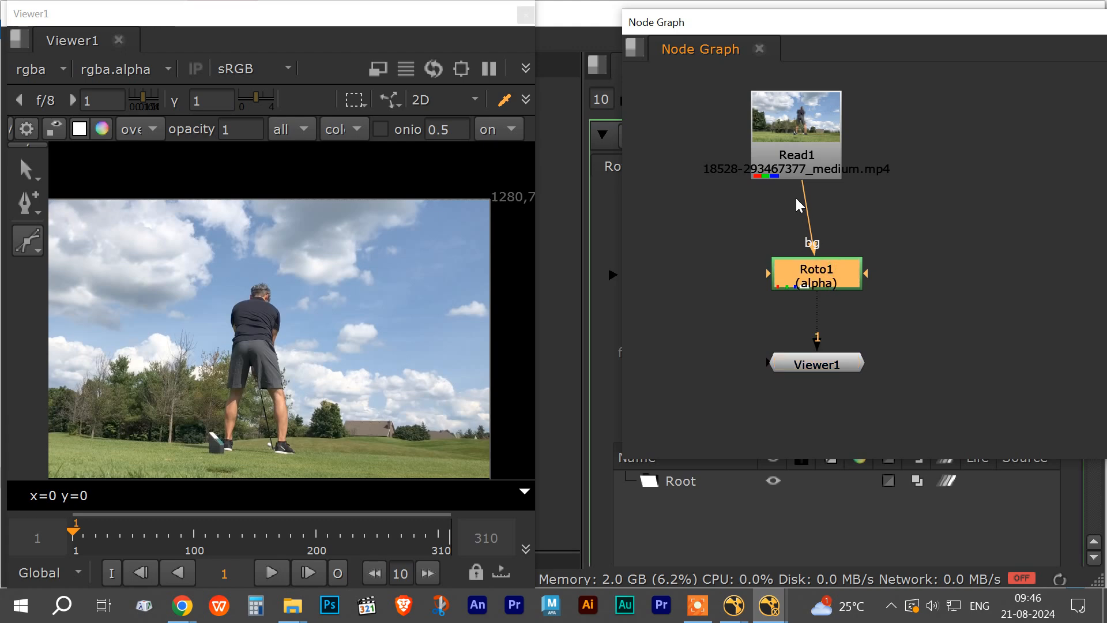
Reposition the floating Node Graph window over the Viewer so that the Roto1 properties are uncovered.
drag(703, 29, 74, 20)
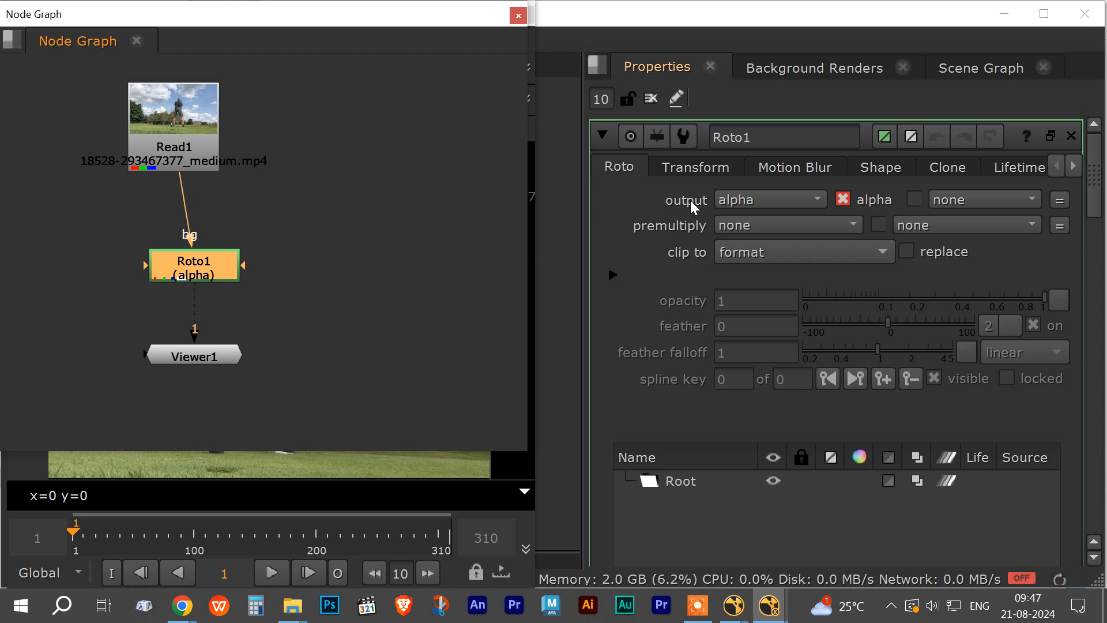
drag(344, 15, 738, 157)
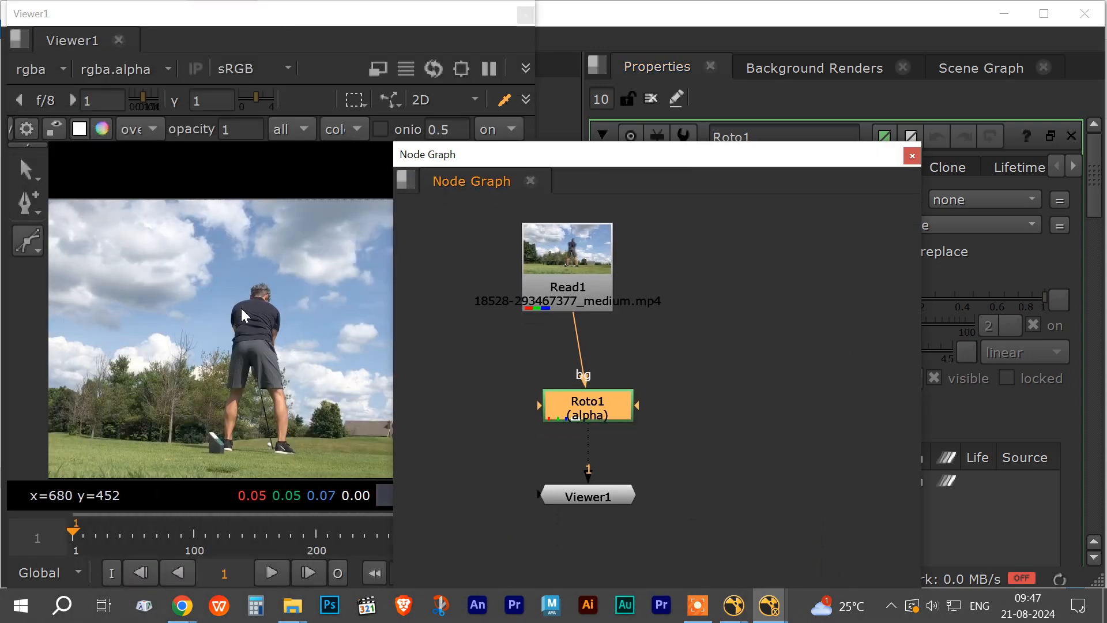
drag(545, 161, 274, 146)
drag(515, 154, 431, 90)
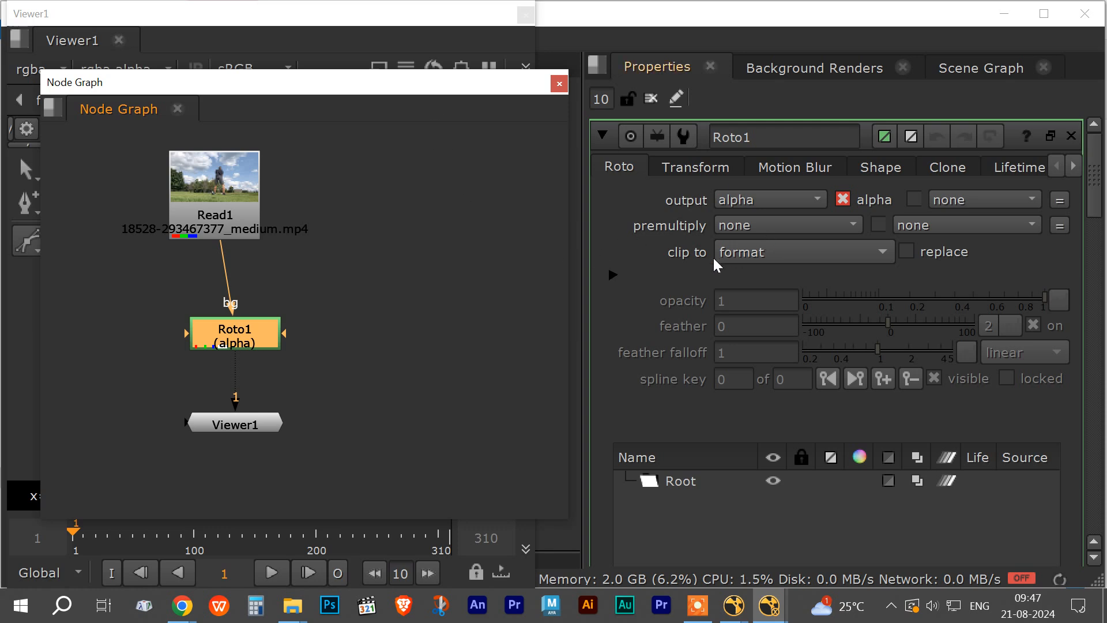
Review the clip to options of Roto1 and select the Root layer in its shape list.
click(887, 256)
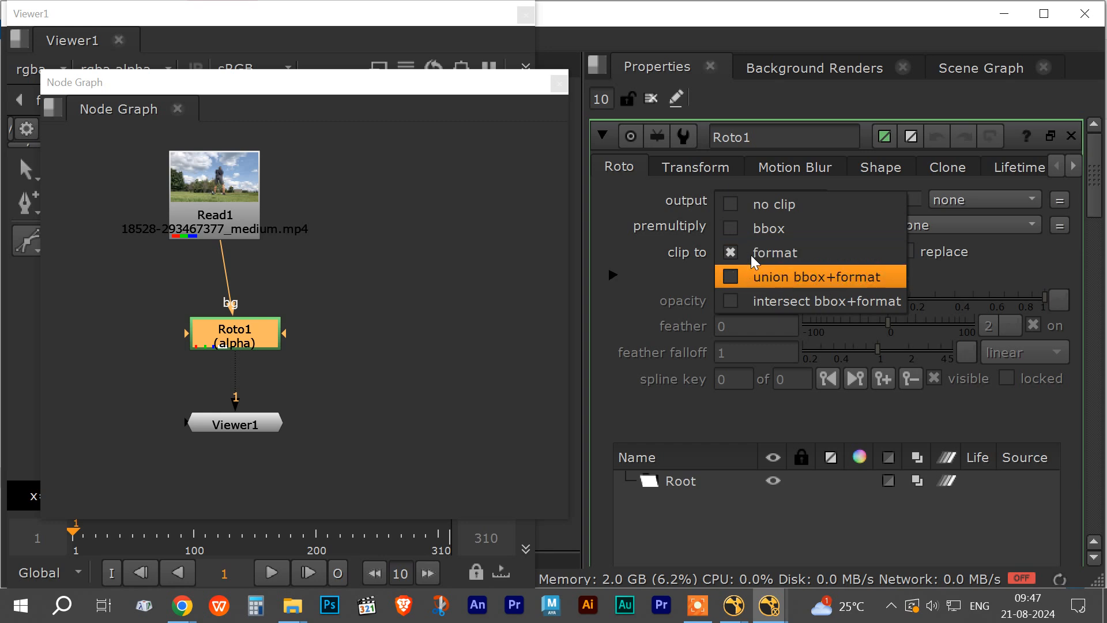
click(621, 204)
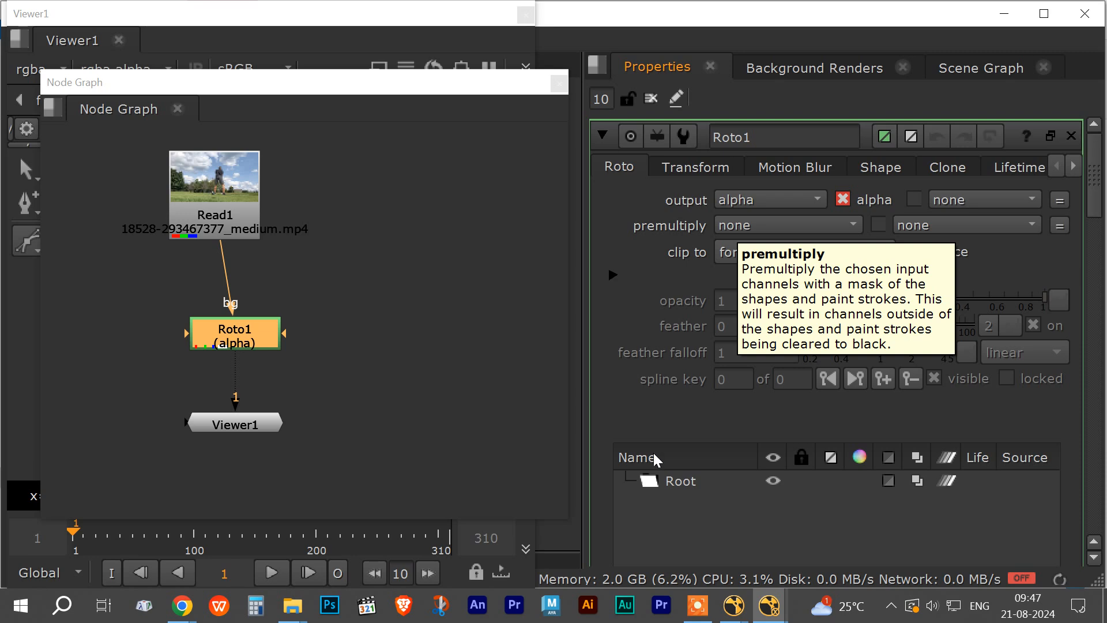
click(671, 482)
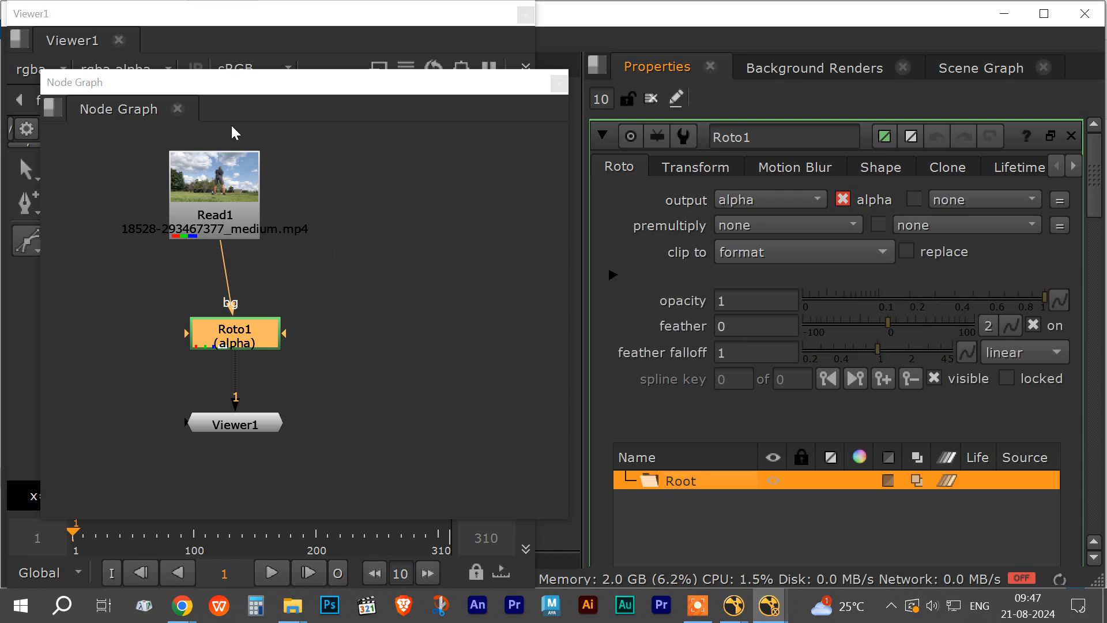
Uncover the Viewer and examine the Roto selection tools and point-editing tools.
drag(234, 91, 546, 22)
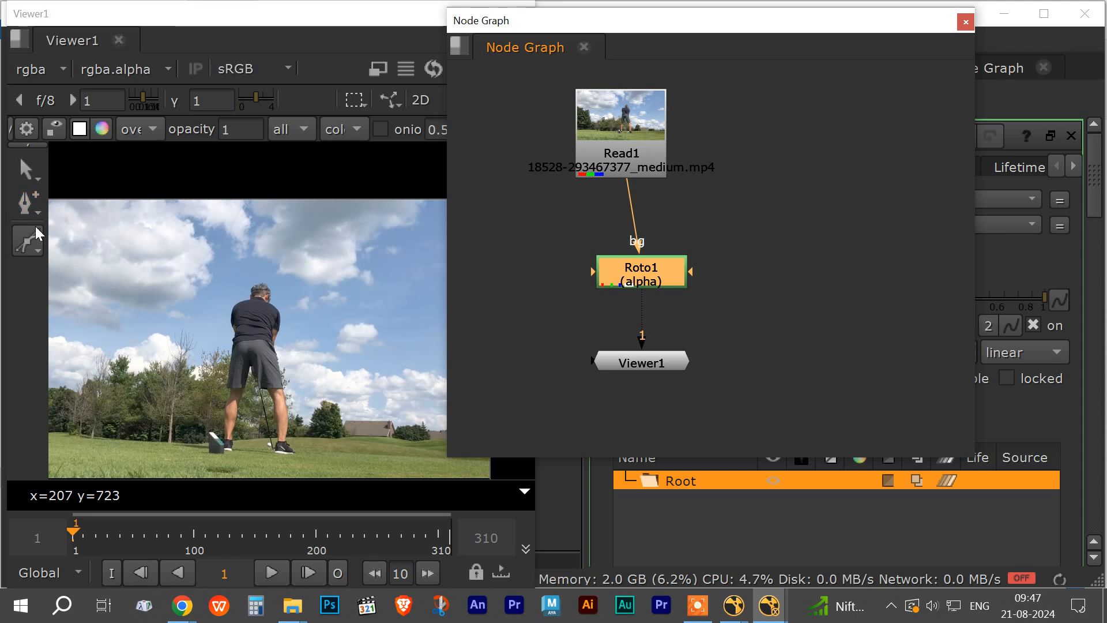
drag(37, 178, 84, 165)
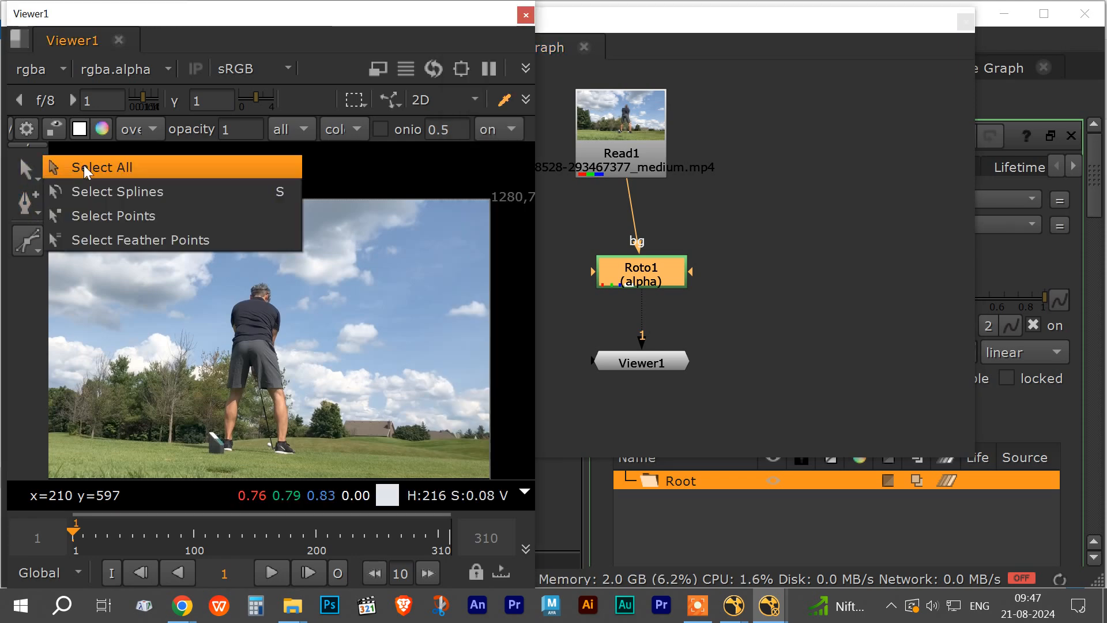
click(23, 173)
click(35, 211)
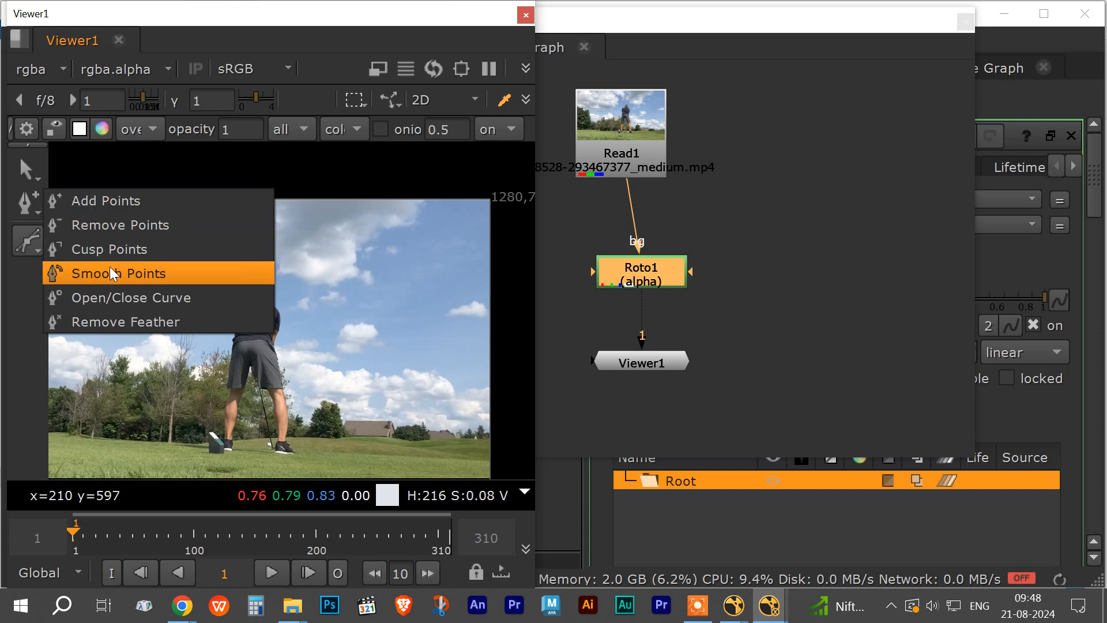
click(39, 166)
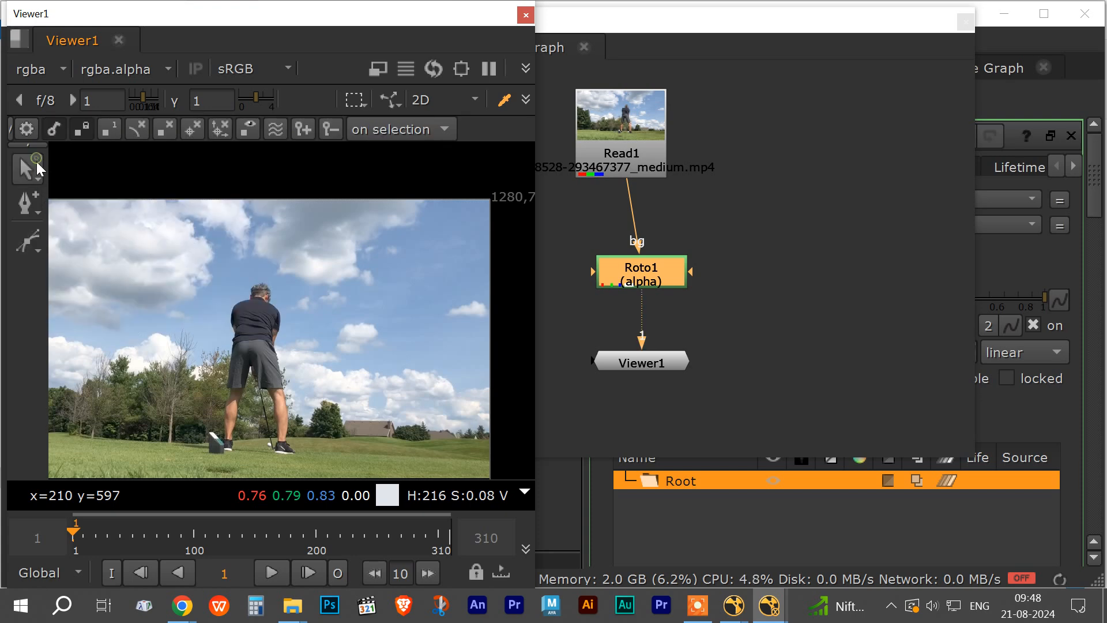
Start a Bezier shape at the golfer's collar below the left ear and trace up around the ear and side of the hair.
click(39, 247)
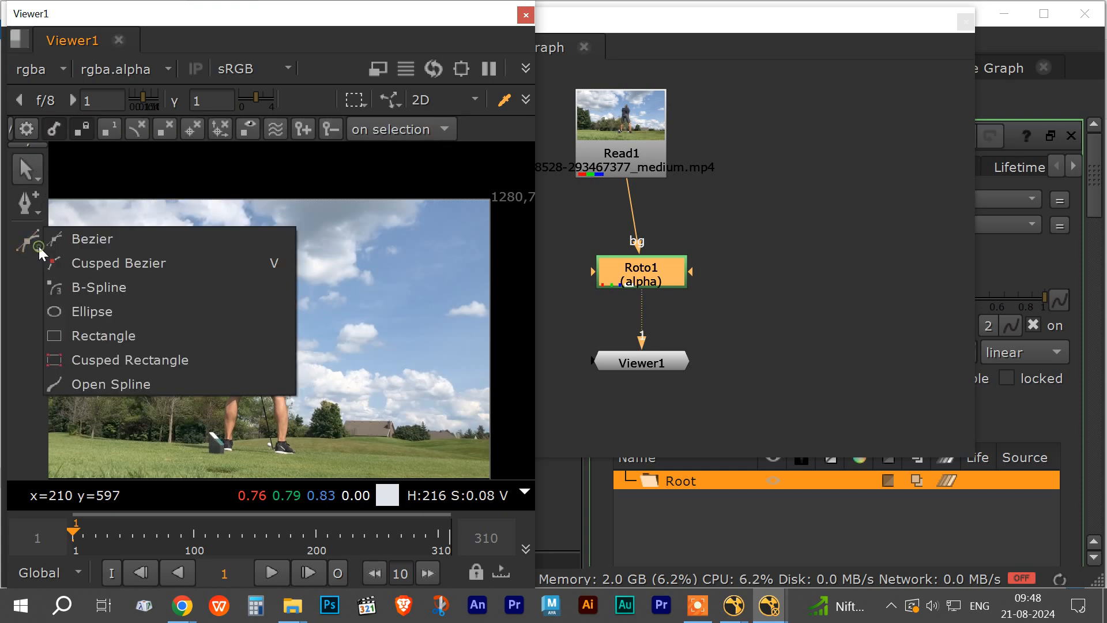
click(85, 241)
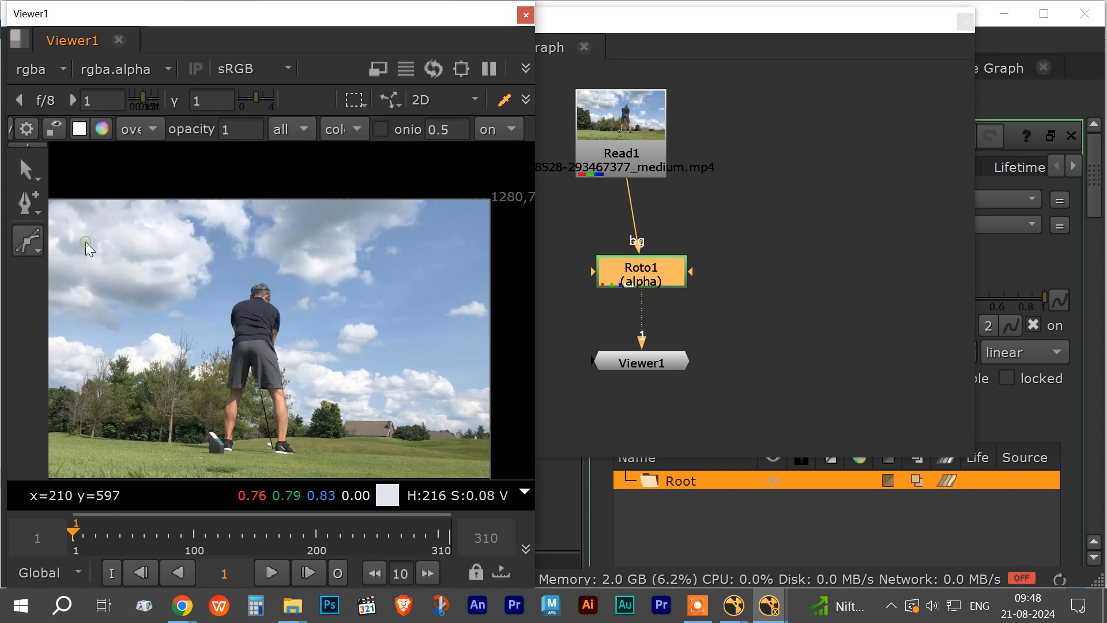
scroll(268, 301, up, 3)
scroll(269, 301, up, 5)
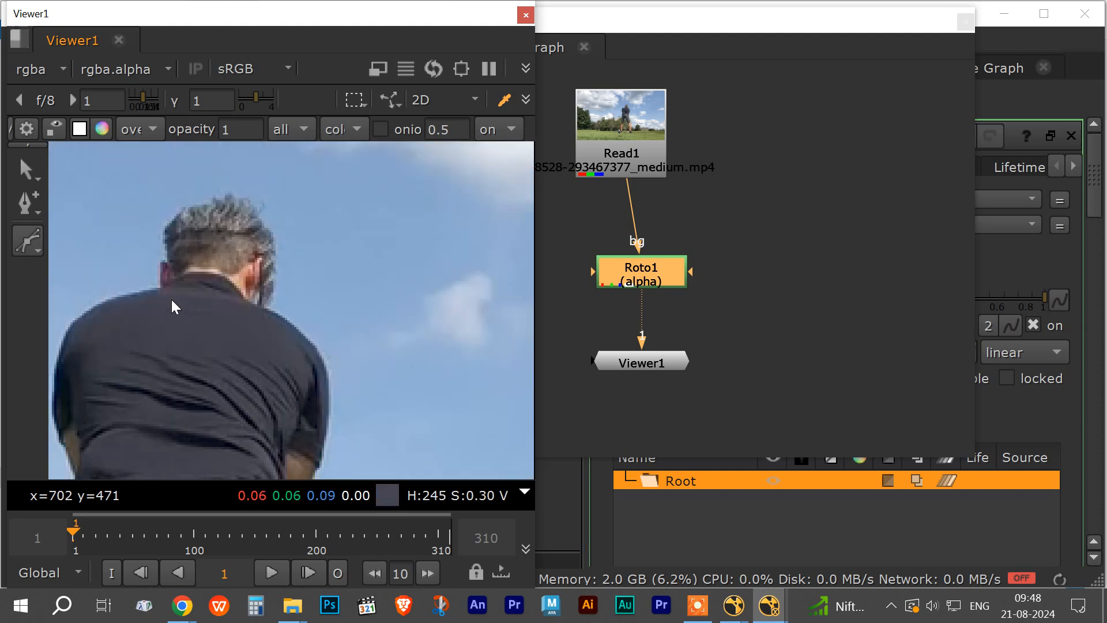
scroll(171, 297, up, 3)
middle_drag(171, 297, 302, 333)
scroll(302, 334, down, 2)
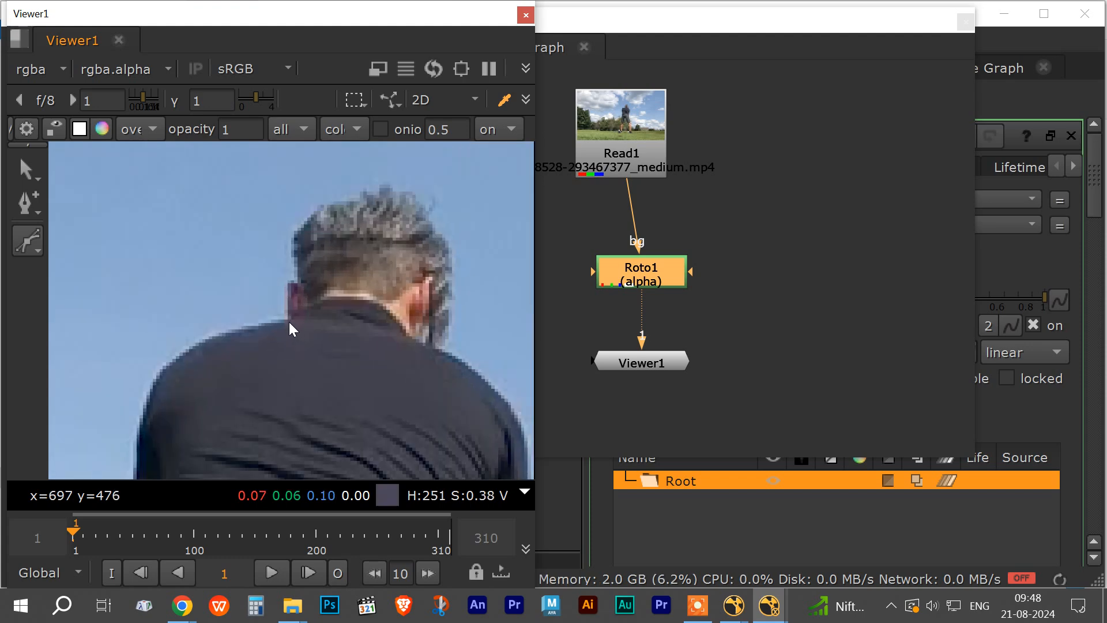
click(287, 317)
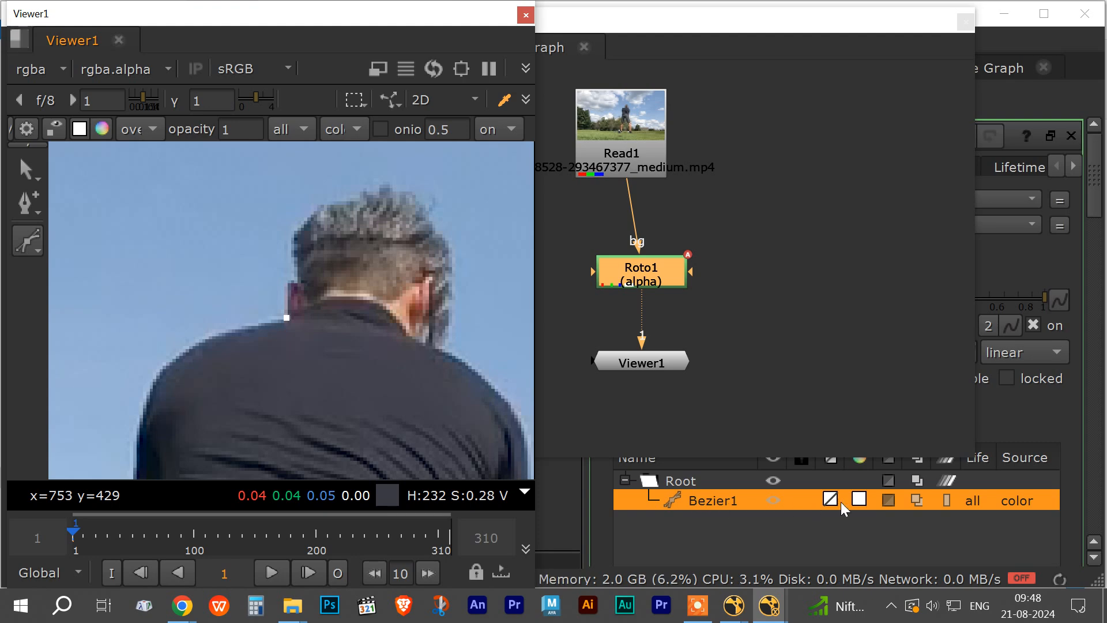
scroll(293, 323, up, 5)
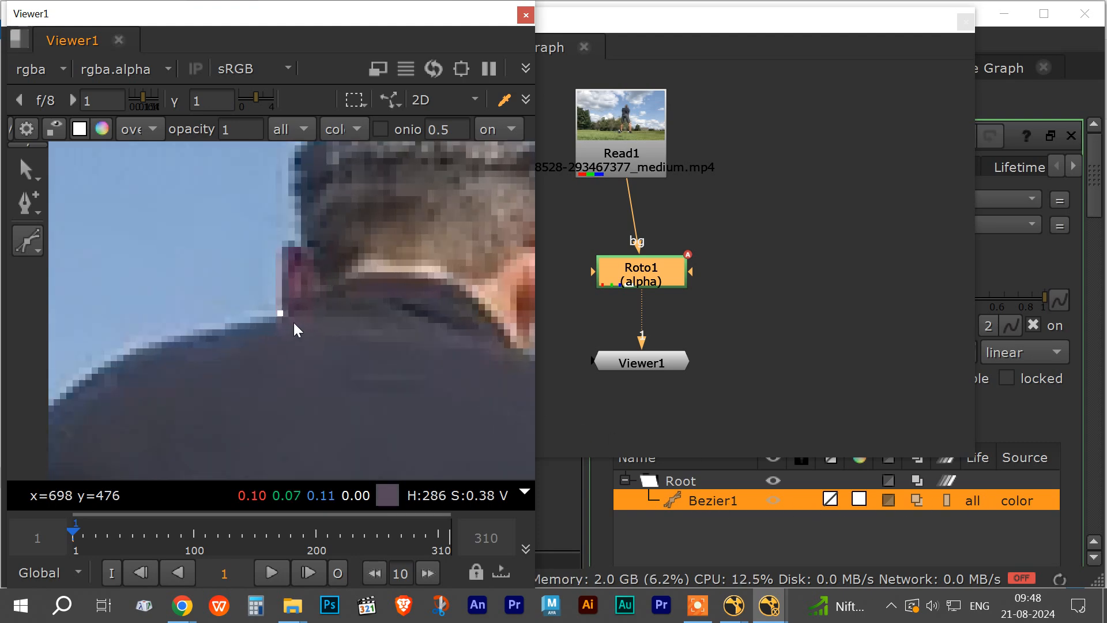
click(277, 206)
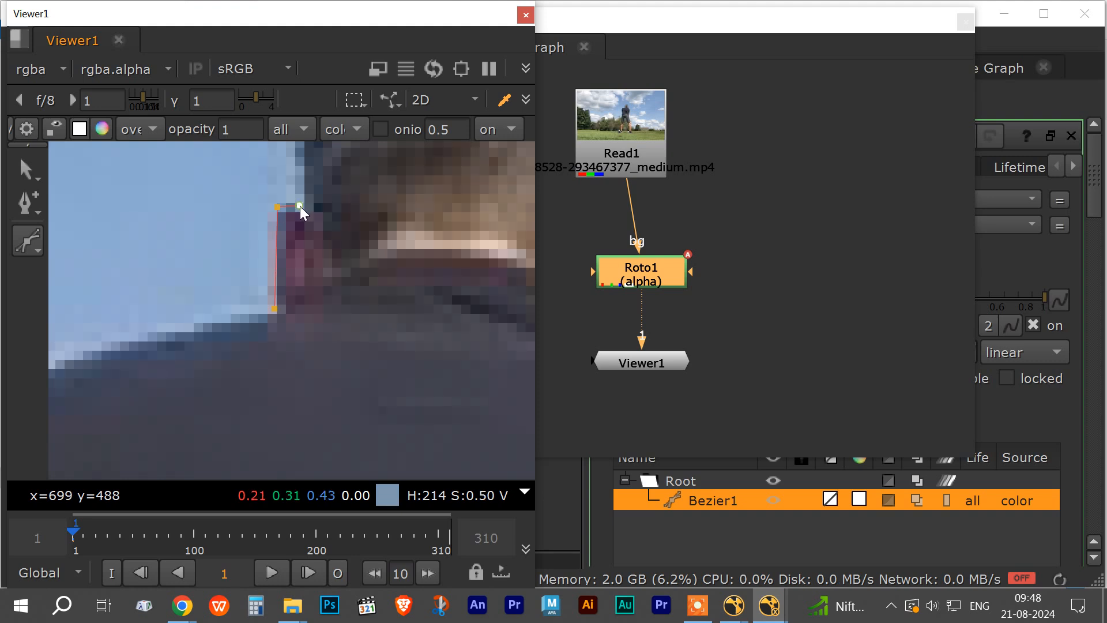
middle_drag(337, 243, 243, 416)
click(188, 330)
click(186, 278)
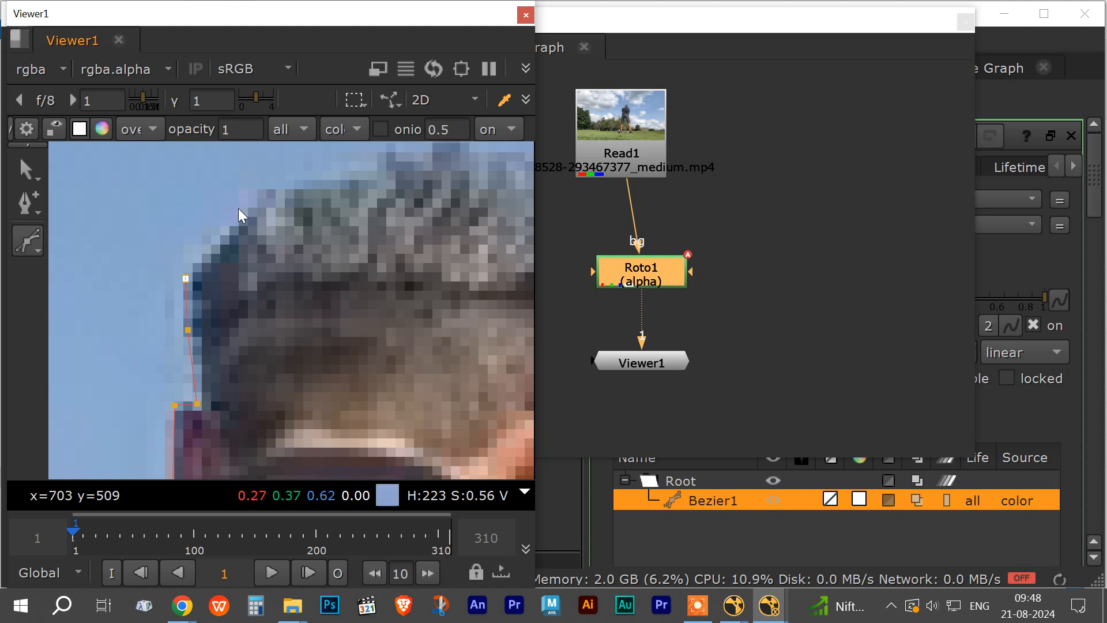
Continue the Bezier outline over the top of the golfer's hair and around the small tuft on the right.
click(255, 191)
middle_drag(312, 229, 237, 345)
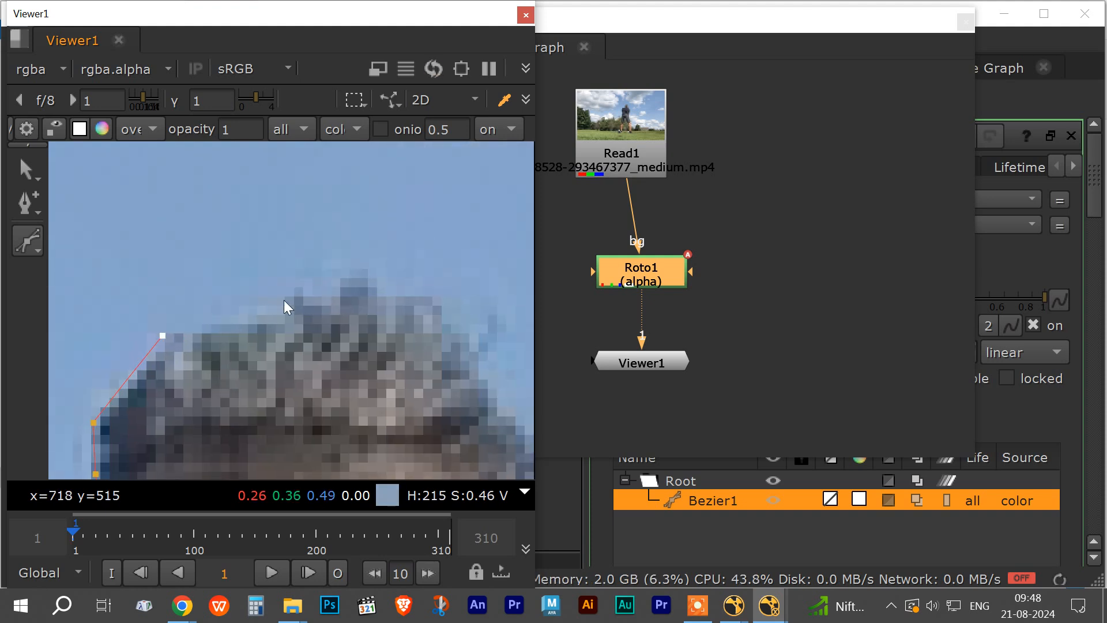
click(293, 291)
click(362, 278)
click(424, 294)
click(453, 320)
click(479, 335)
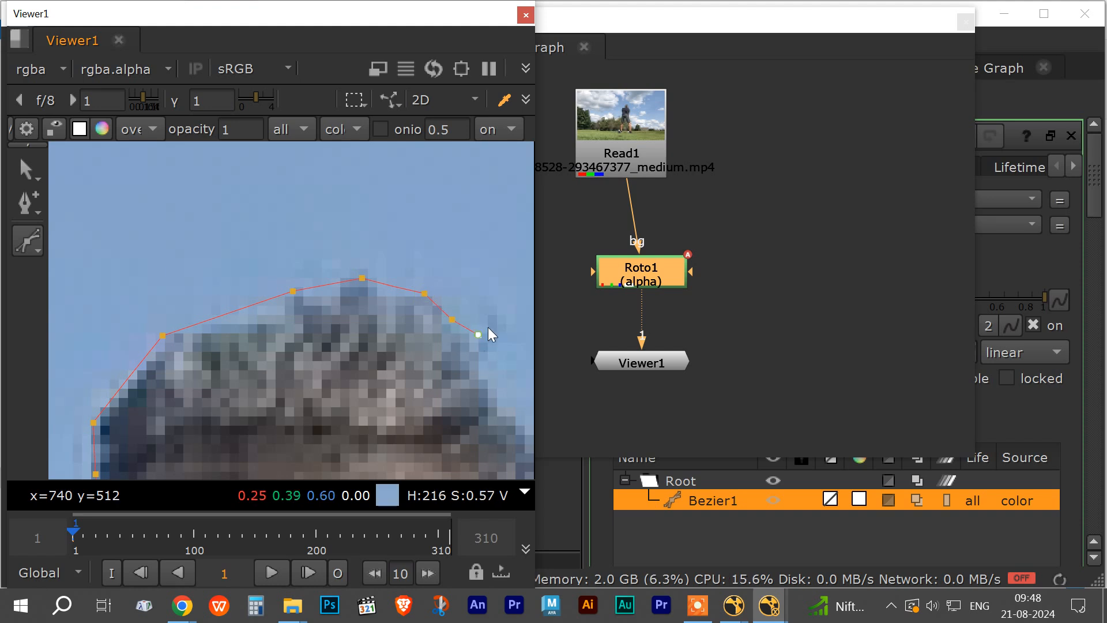
click(498, 319)
click(514, 328)
click(506, 345)
click(482, 363)
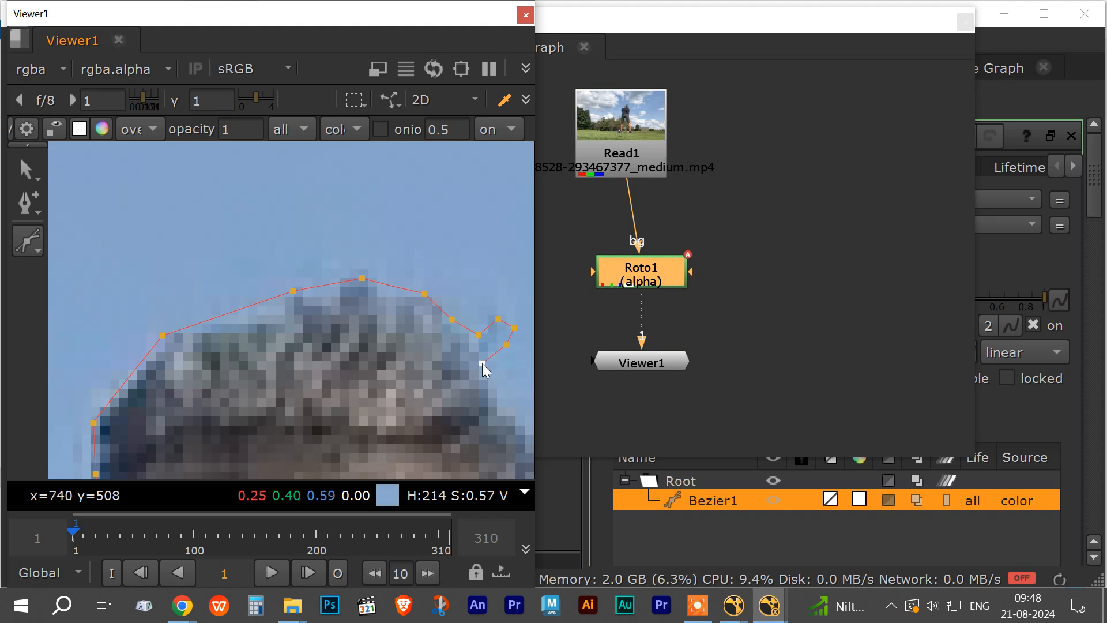
Trace the Bezier outline down the right side of the golfer's head to the shirt collar.
middle_drag(426, 392, 275, 309)
click(335, 295)
click(341, 317)
click(367, 332)
click(387, 353)
click(399, 401)
click(396, 448)
middle_drag(395, 450, 316, 307)
click(404, 283)
click(398, 314)
click(394, 364)
click(385, 400)
click(377, 428)
click(365, 439)
Trace the Bezier outline along the neckline above the collar and close the shape at its first point.
click(332, 427)
click(289, 397)
click(258, 358)
click(219, 315)
click(185, 290)
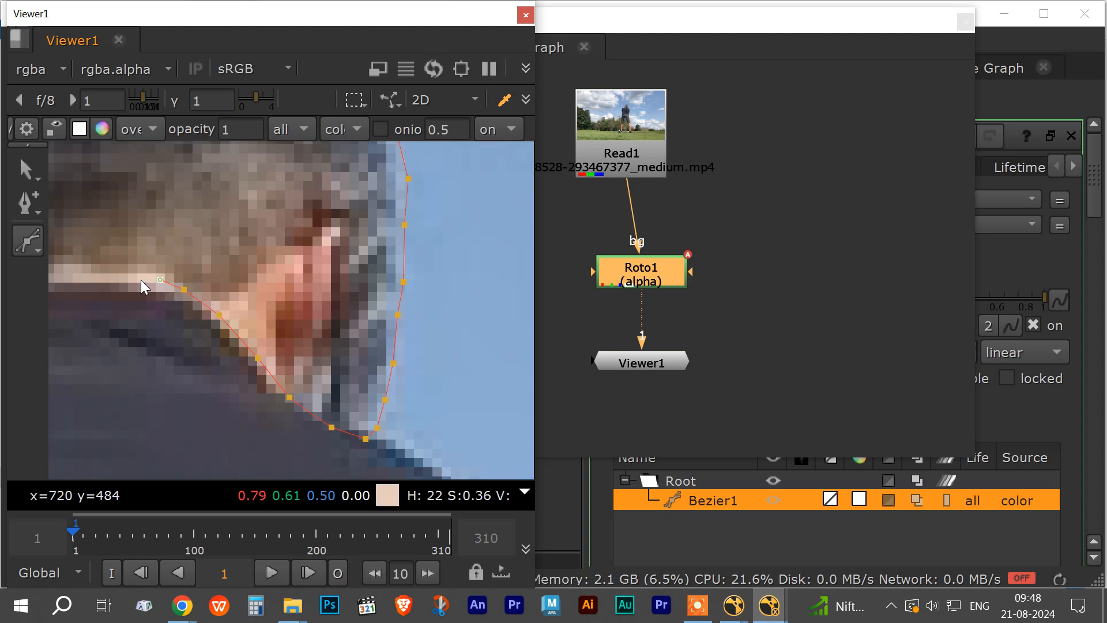
middle_drag(163, 317, 376, 322)
click(332, 292)
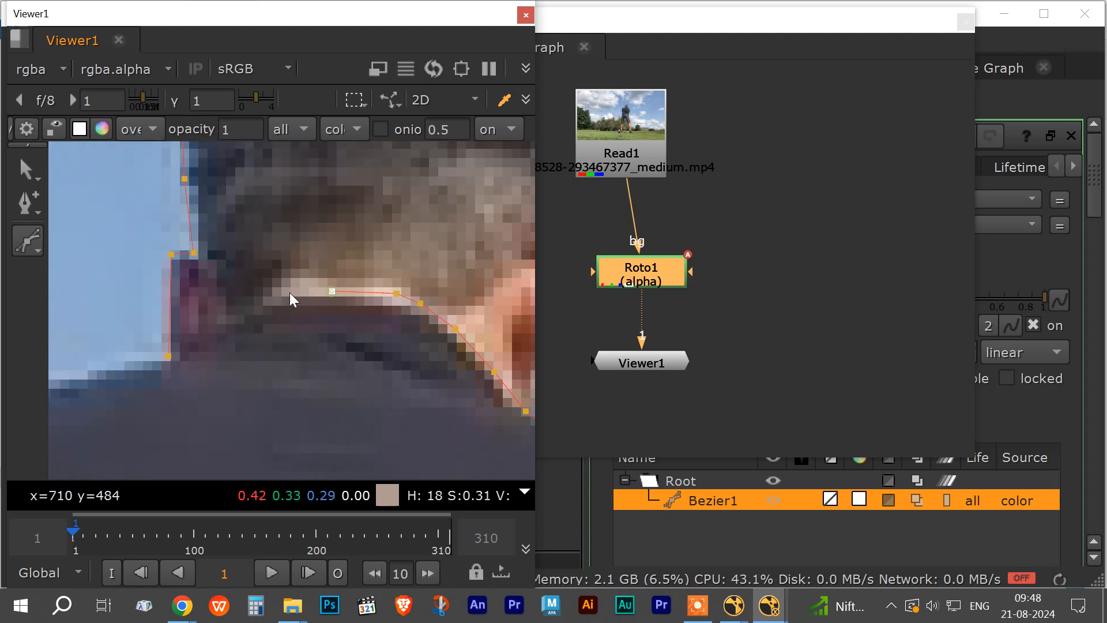
click(284, 292)
click(245, 314)
click(202, 342)
click(179, 360)
click(168, 356)
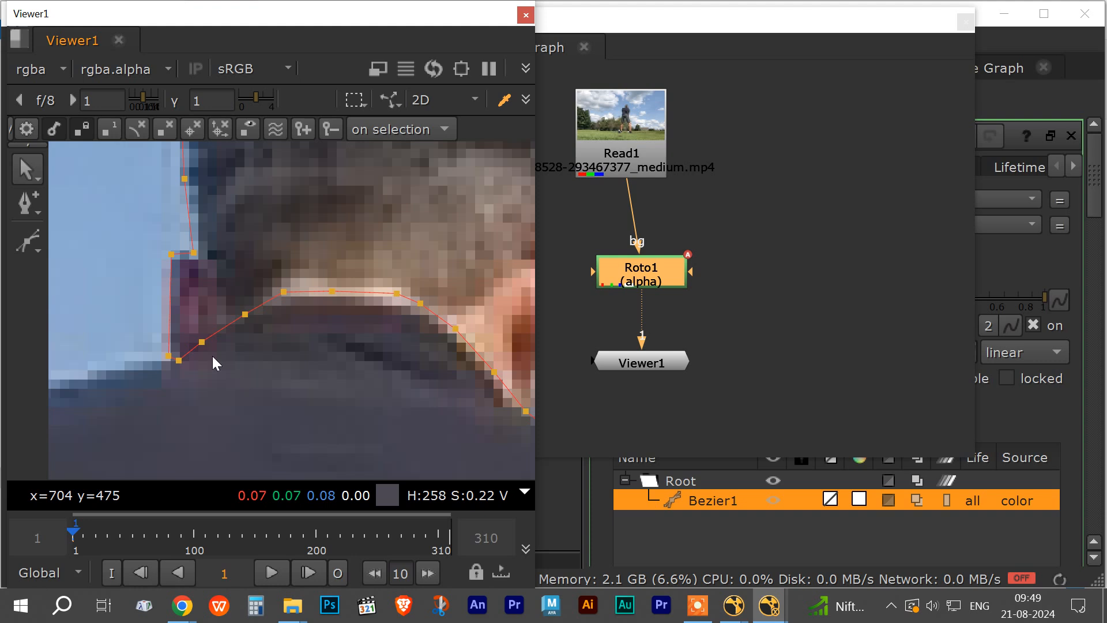
Switch to the Select Splines tool, move the Node Graph window clear of the Viewer, and show the whole head outline.
click(23, 169)
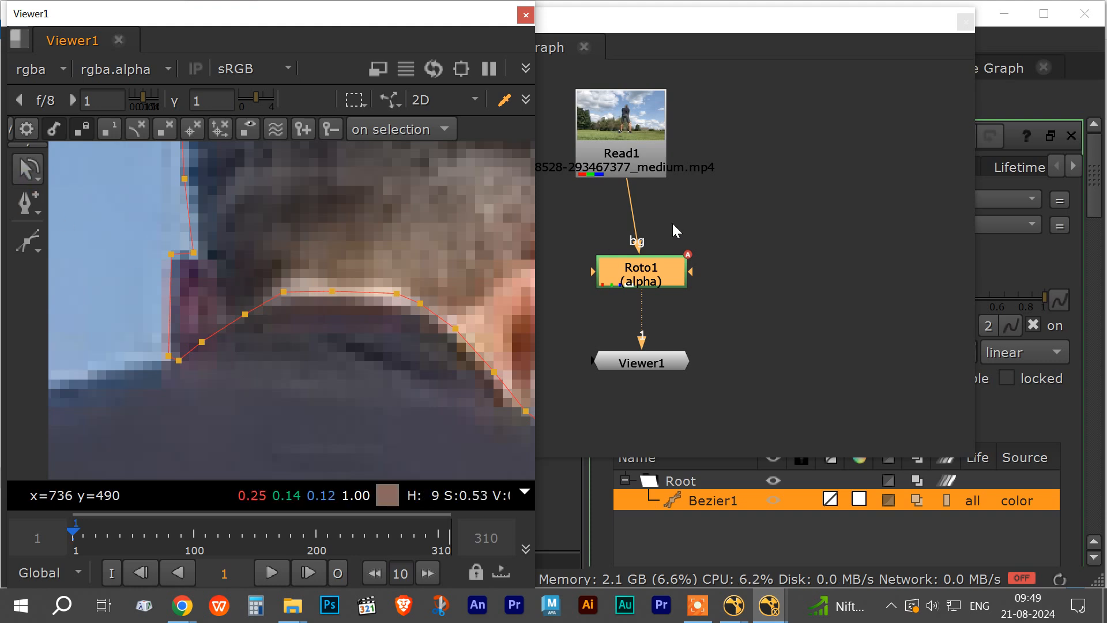
drag(617, 29, 751, 94)
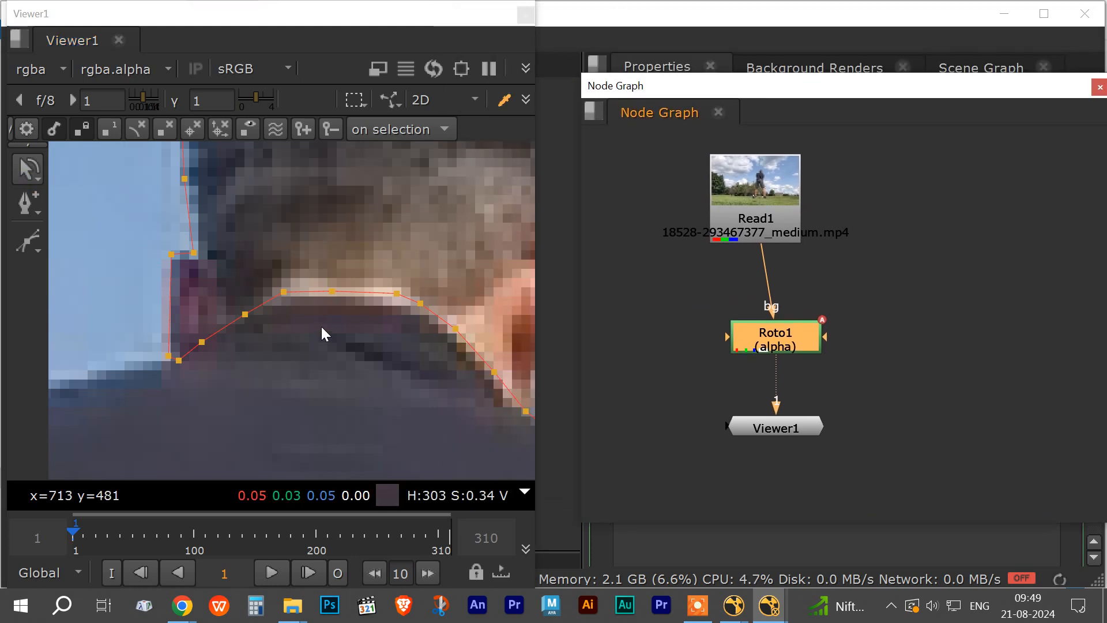
scroll(320, 329, down, 6)
scroll(320, 329, down, 1)
scroll(321, 329, up, 2)
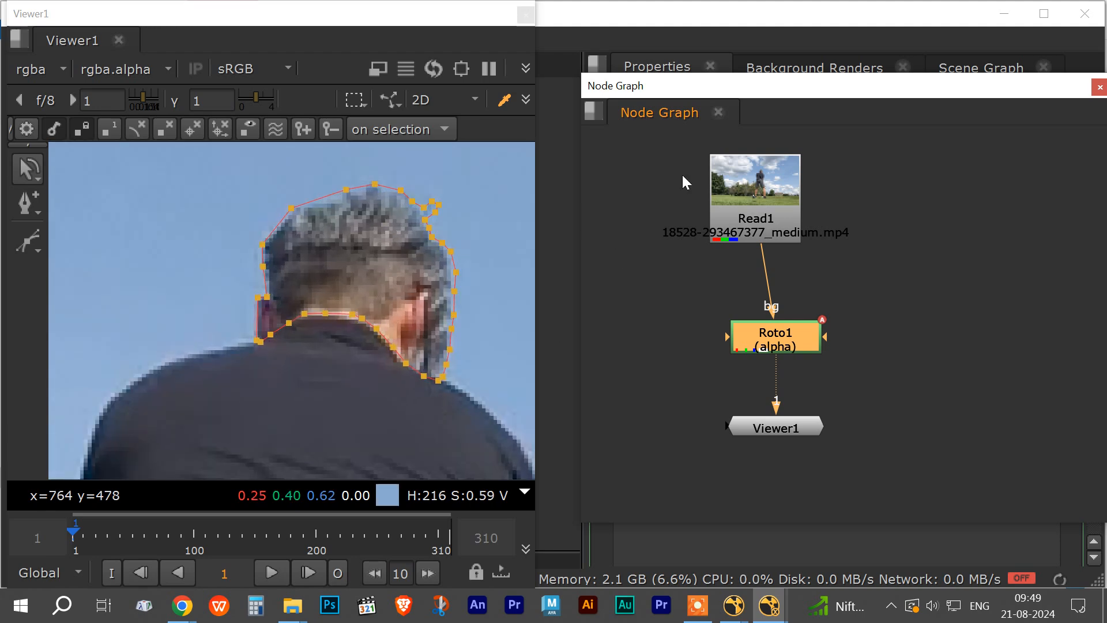
Move the Node Graph window out of the way and float the Roto1 Properties as a separate window beside the Viewer.
drag(663, 91, 685, 53)
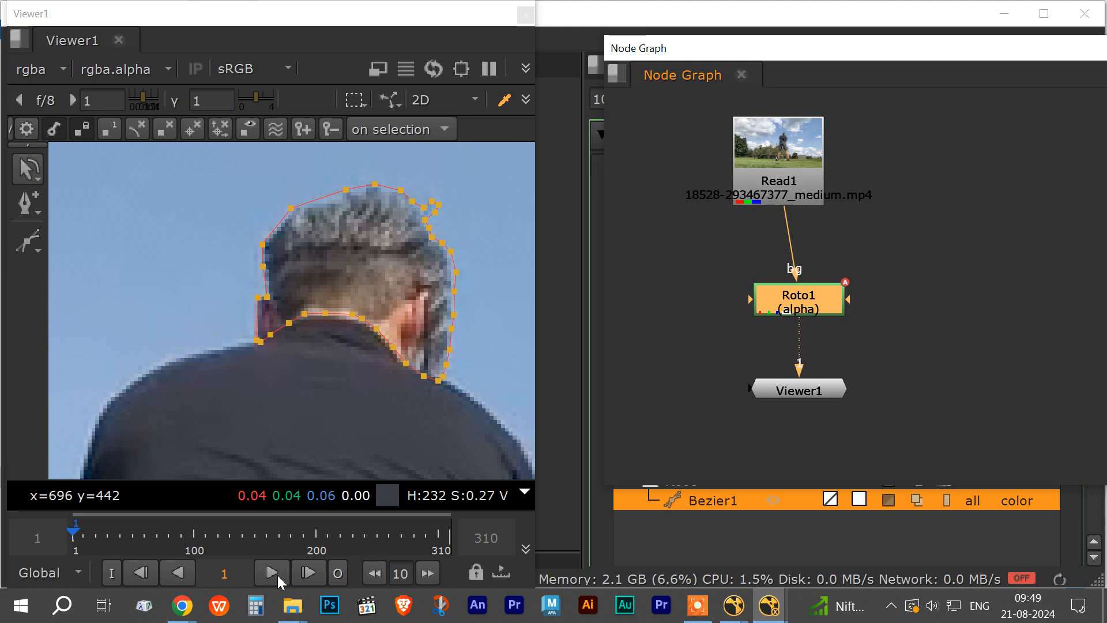
click(75, 533)
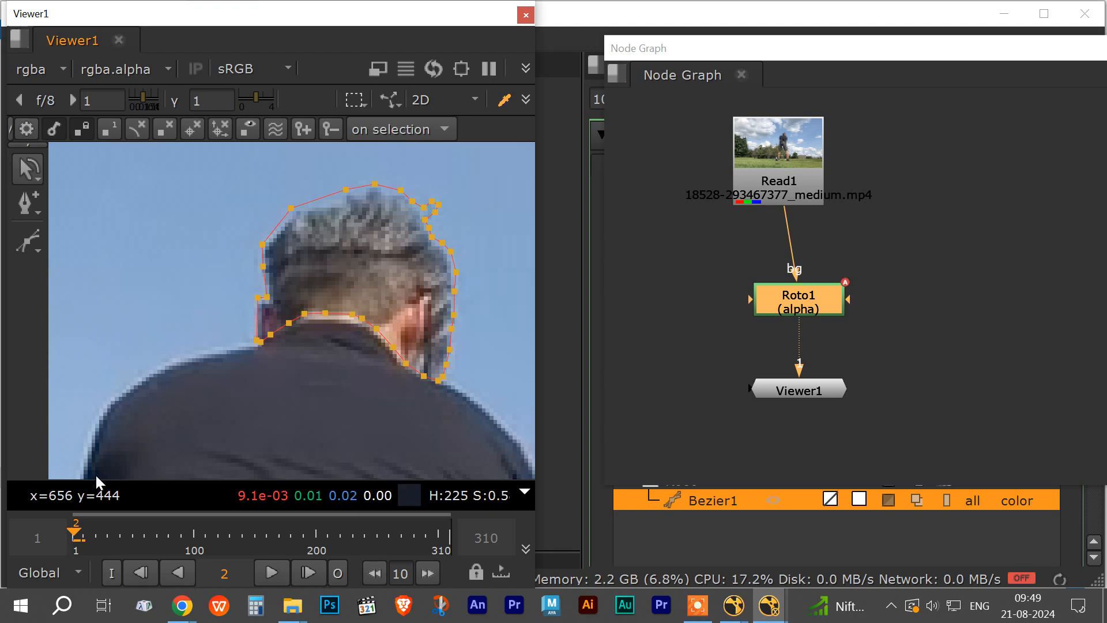
drag(73, 529, 73, 526)
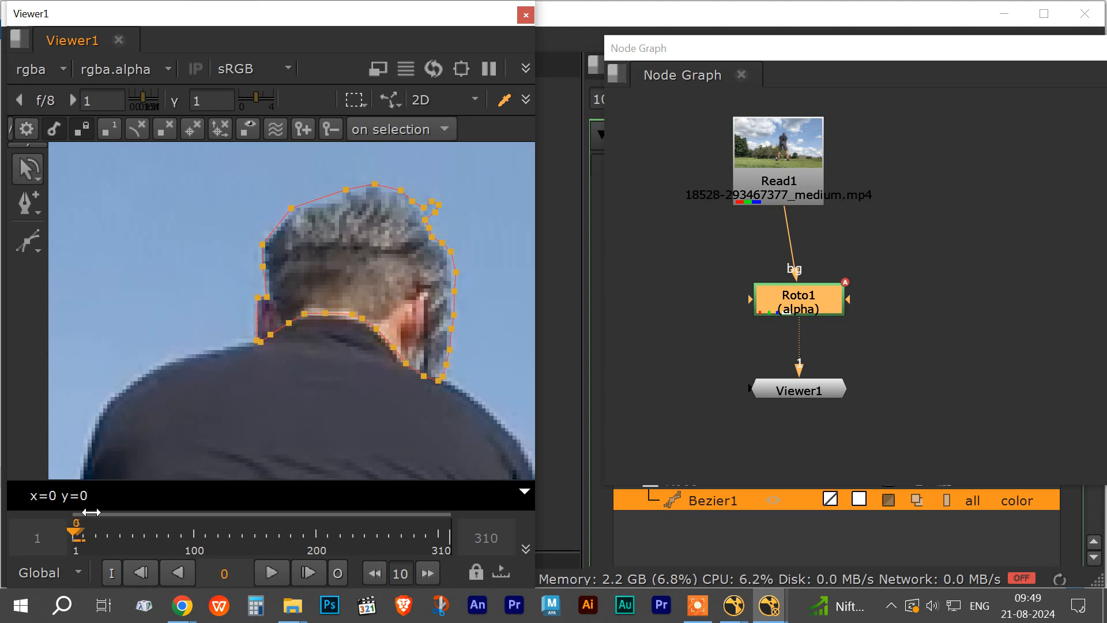
drag(701, 66, 767, 350)
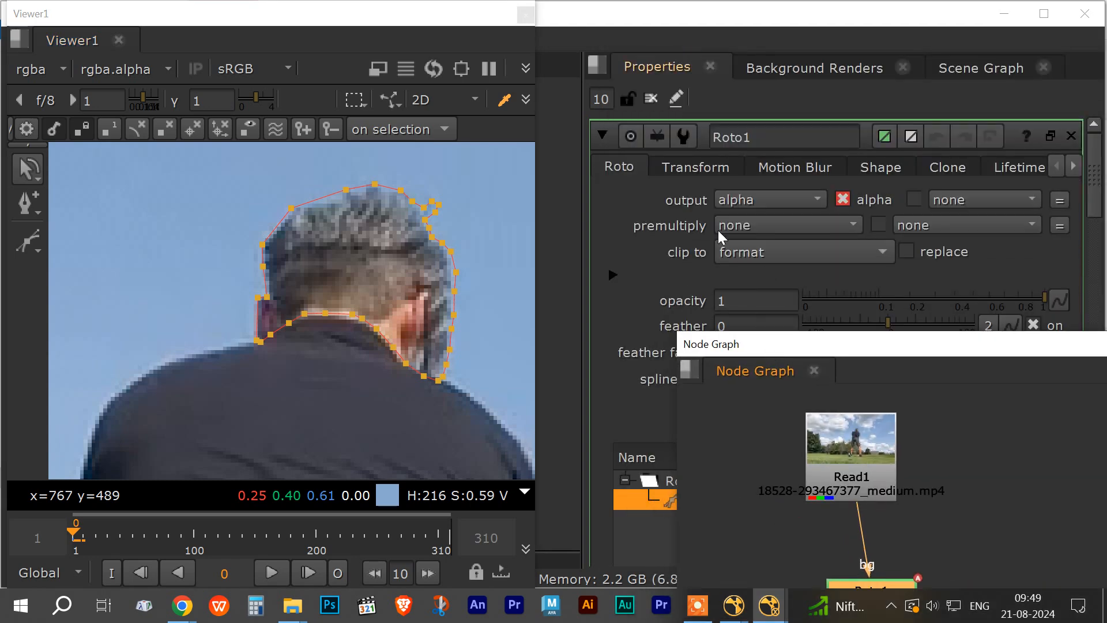
drag(670, 64, 608, 19)
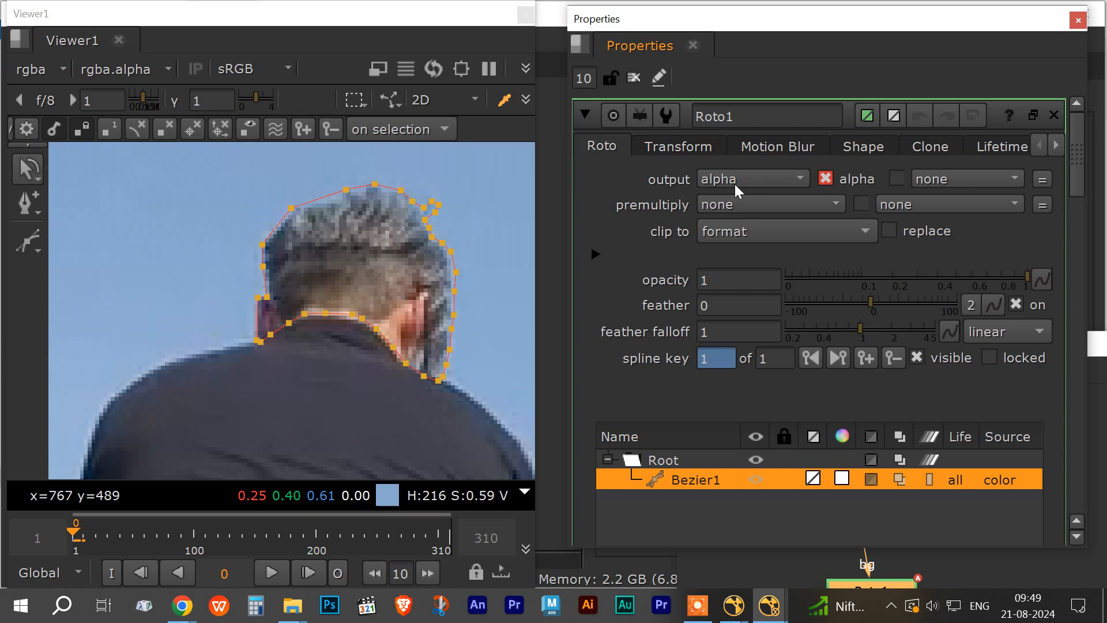
Review Roto1's Transform, Motion Blur and Shape settings, including the source and blending mode options.
click(683, 146)
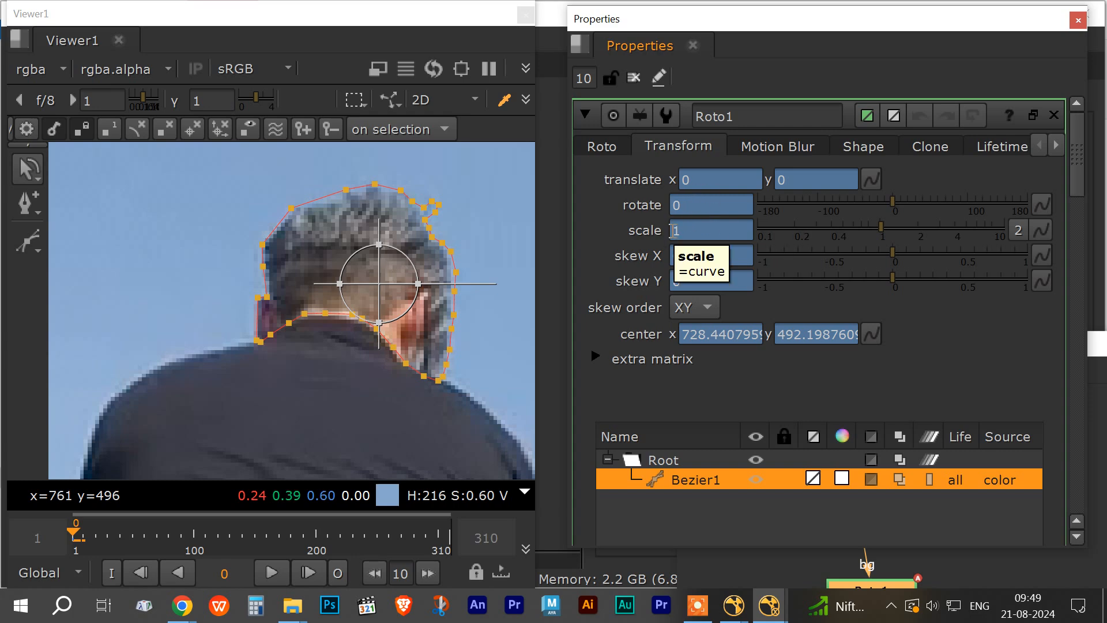
click(792, 149)
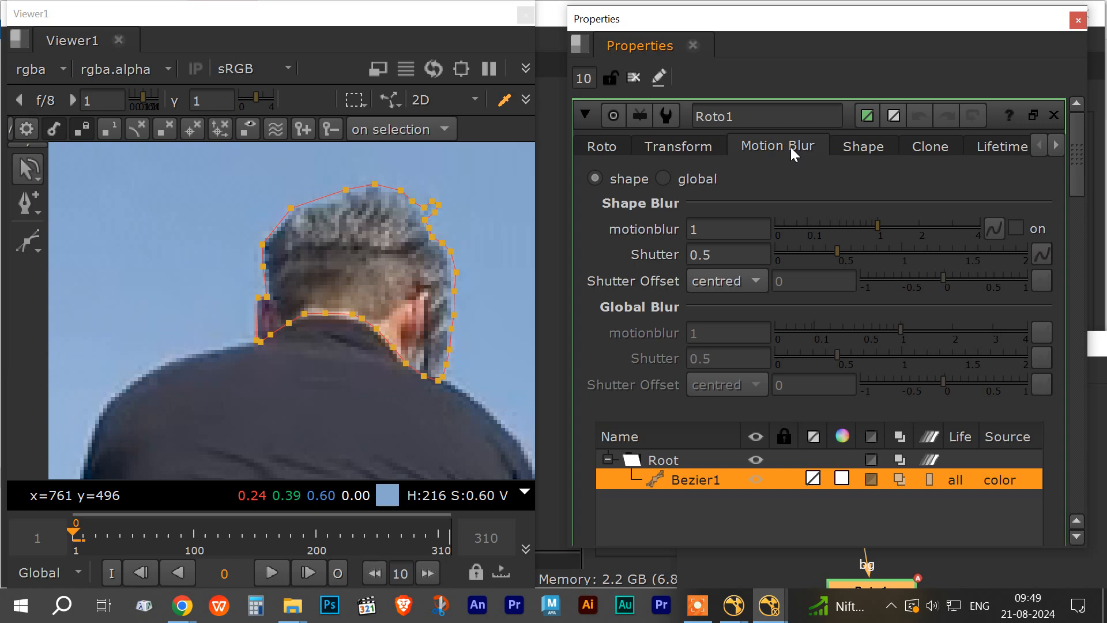
click(860, 147)
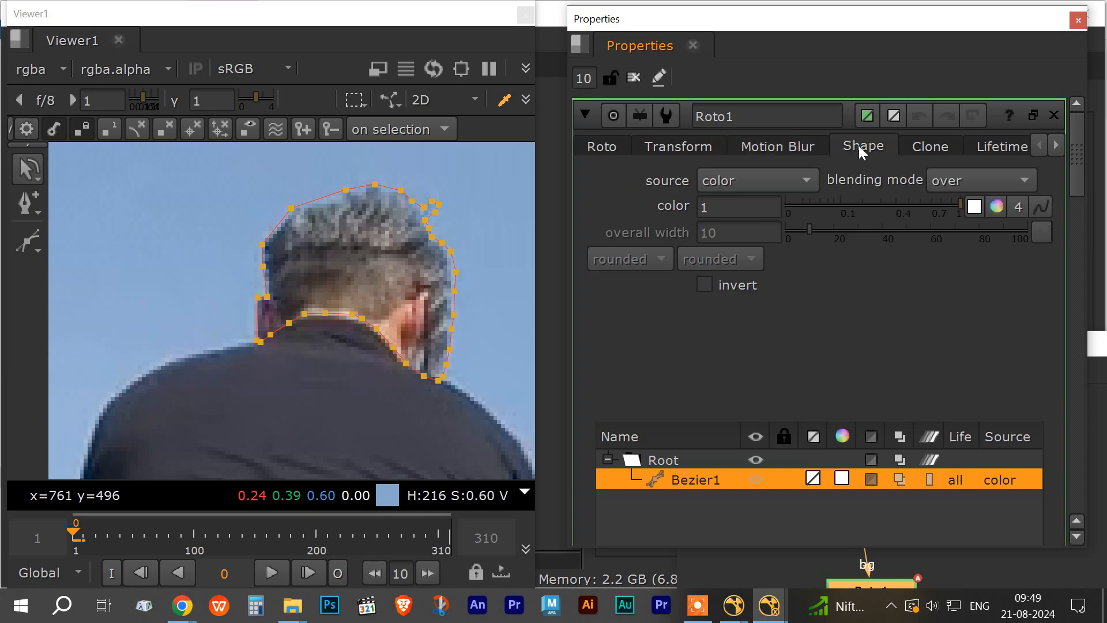
click(810, 177)
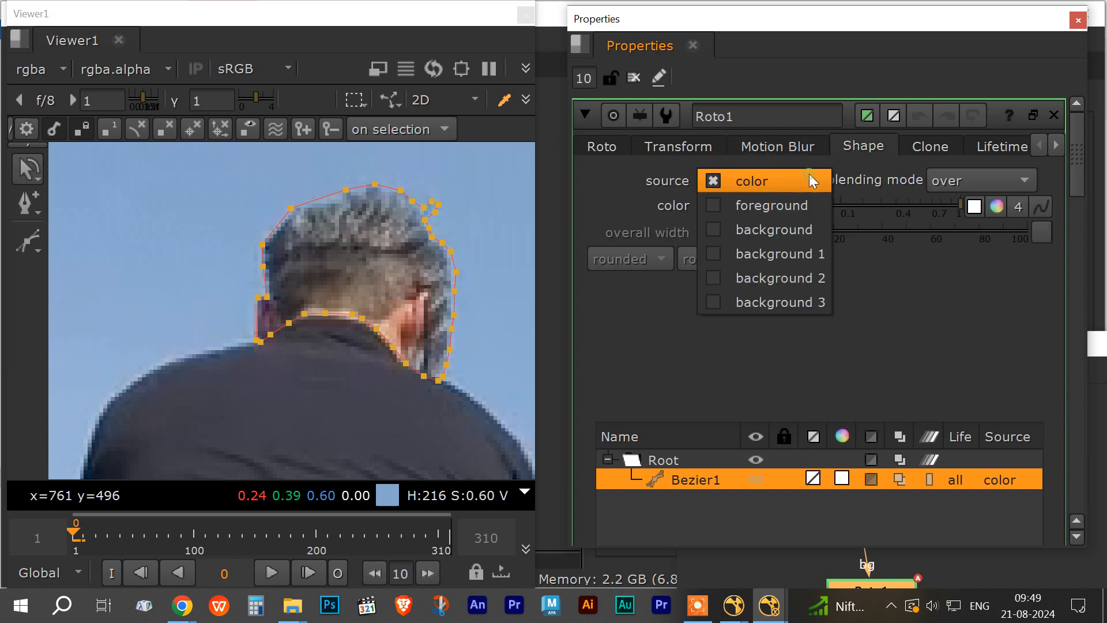
click(809, 175)
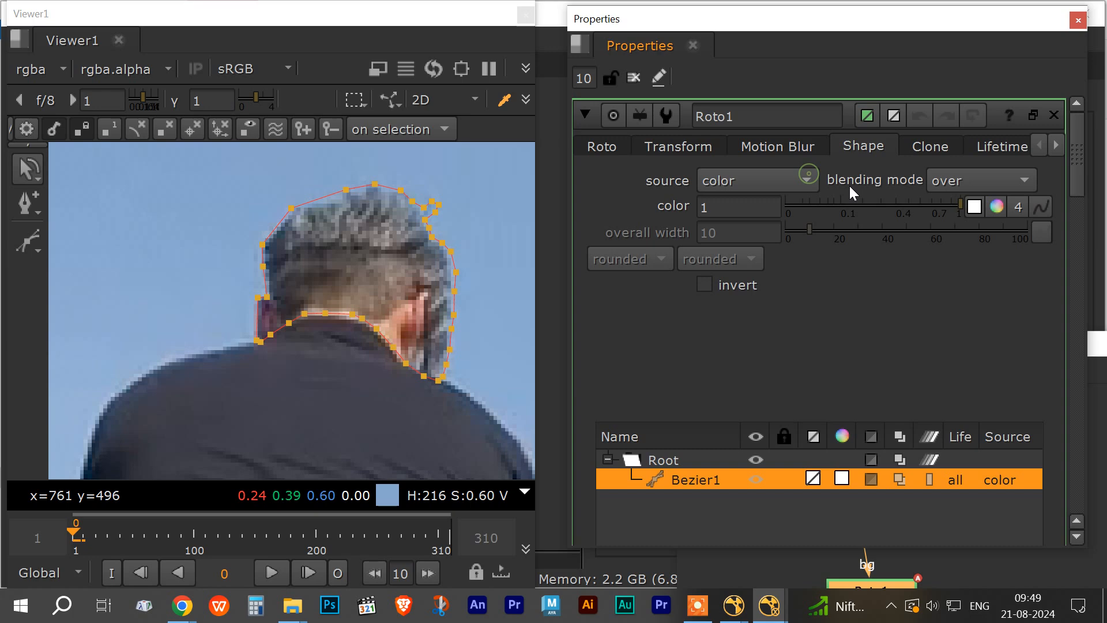
click(1027, 175)
click(884, 276)
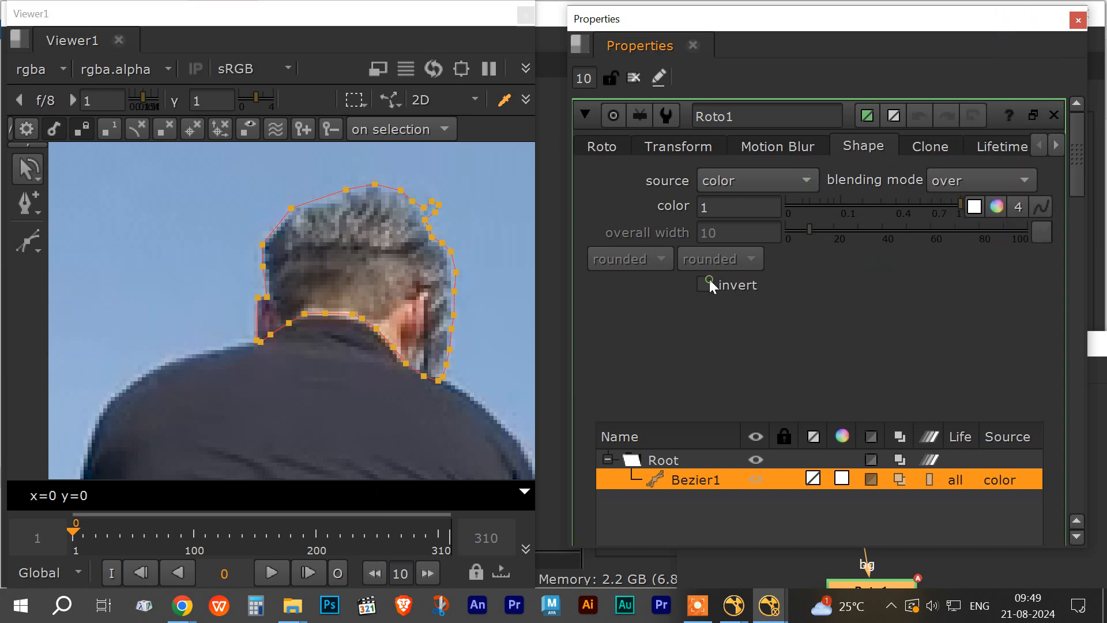
Expand Bezier1's color controls, try a blue tint, set the color to red 1, green 0.135, blue 0.243838, and reselect the outline.
click(996, 208)
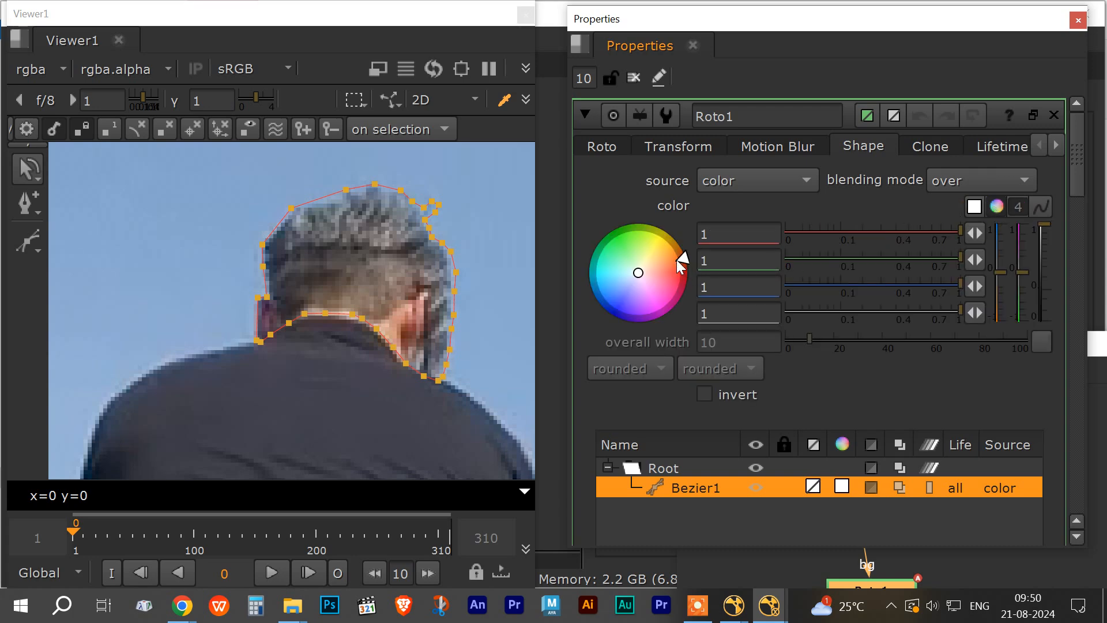
drag(679, 260, 681, 298)
drag(846, 235, 849, 233)
click(604, 277)
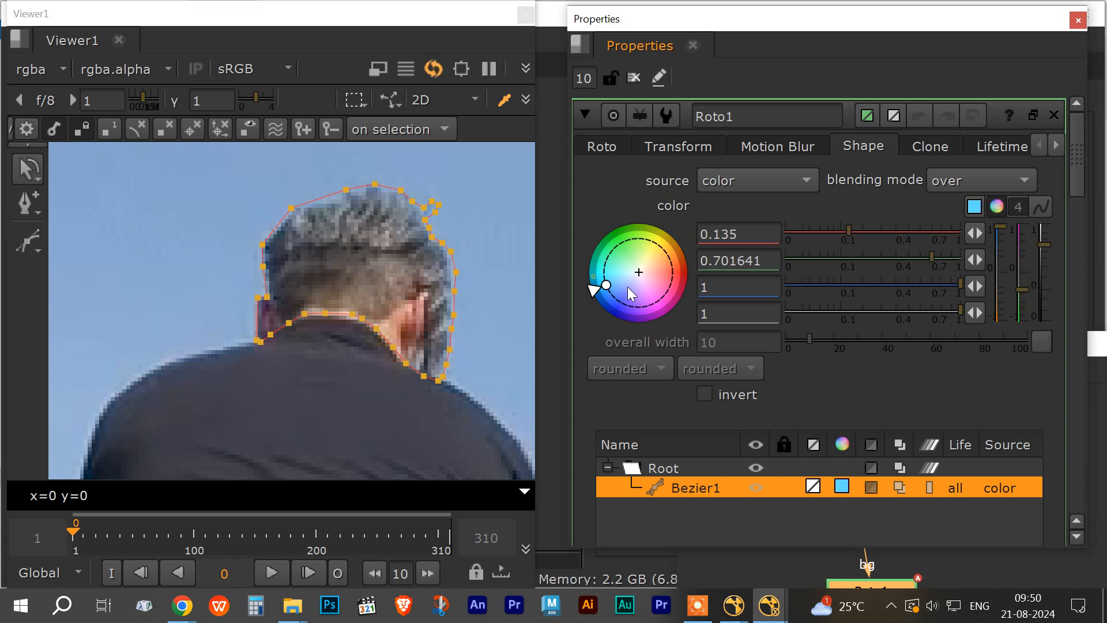
drag(606, 279, 674, 278)
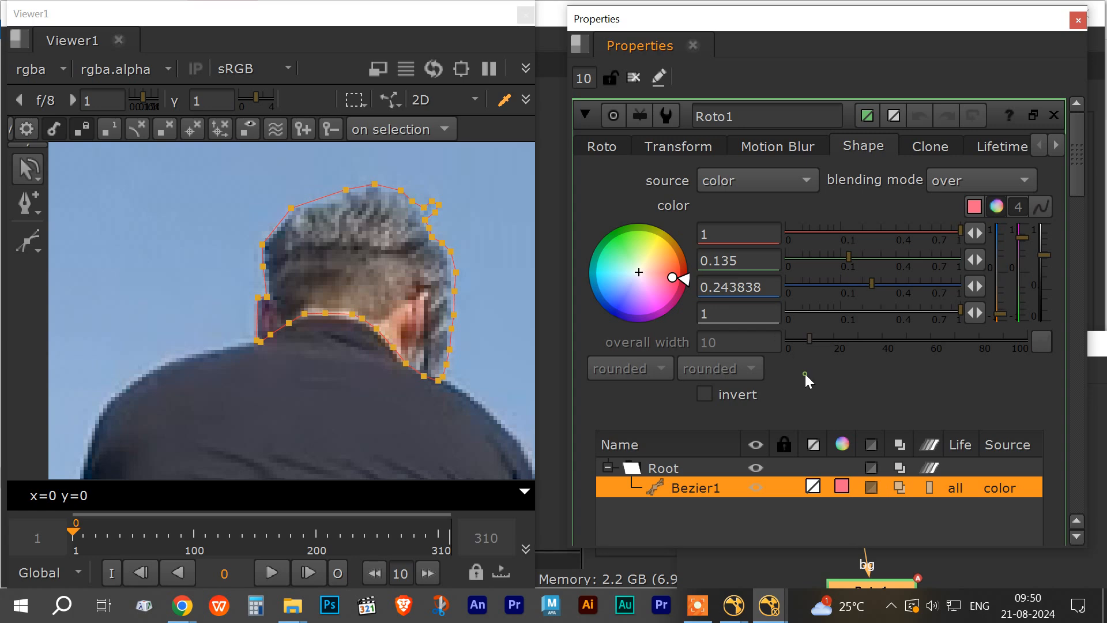
click(502, 279)
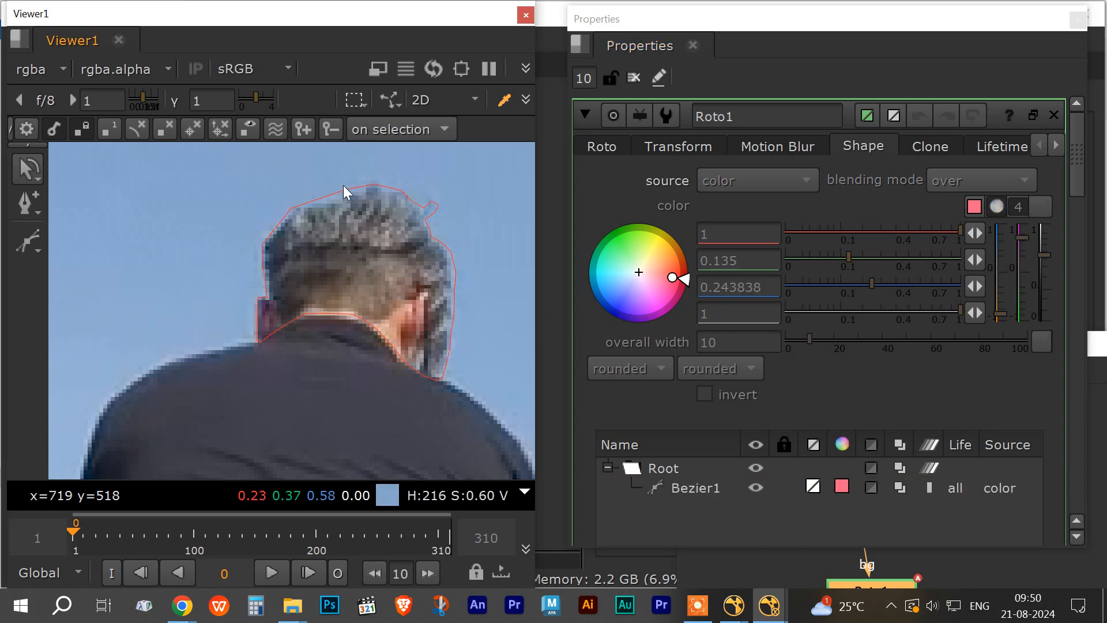
click(304, 314)
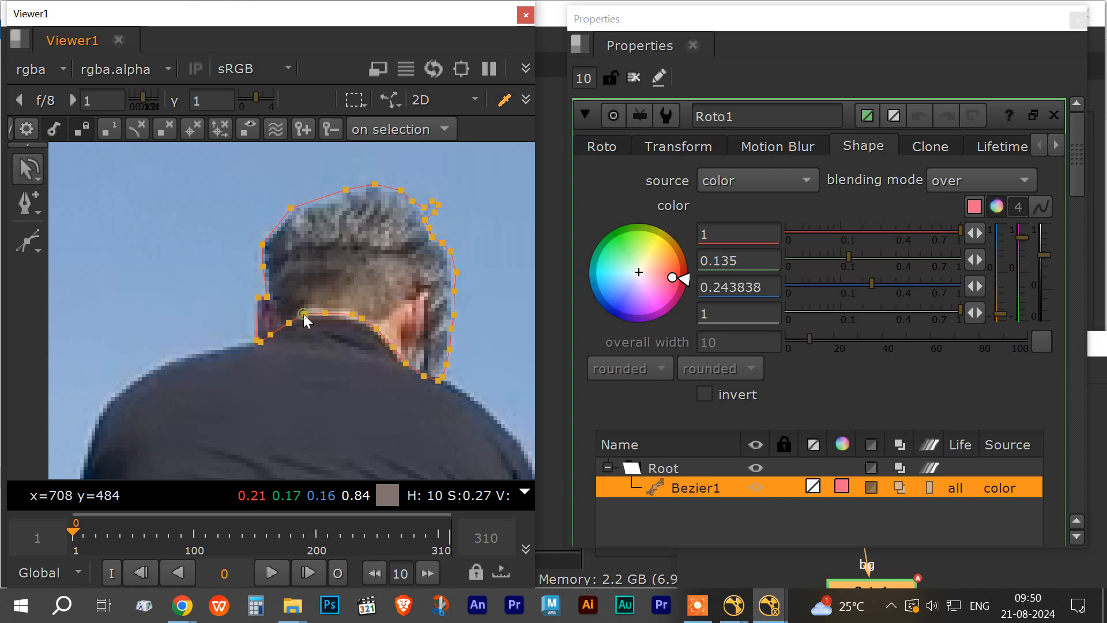
Try yellow and green colors for Bezier1, ending on near-white with red 1, green 0.98 and blue 1.
drag(672, 277, 667, 316)
drag(863, 261, 963, 260)
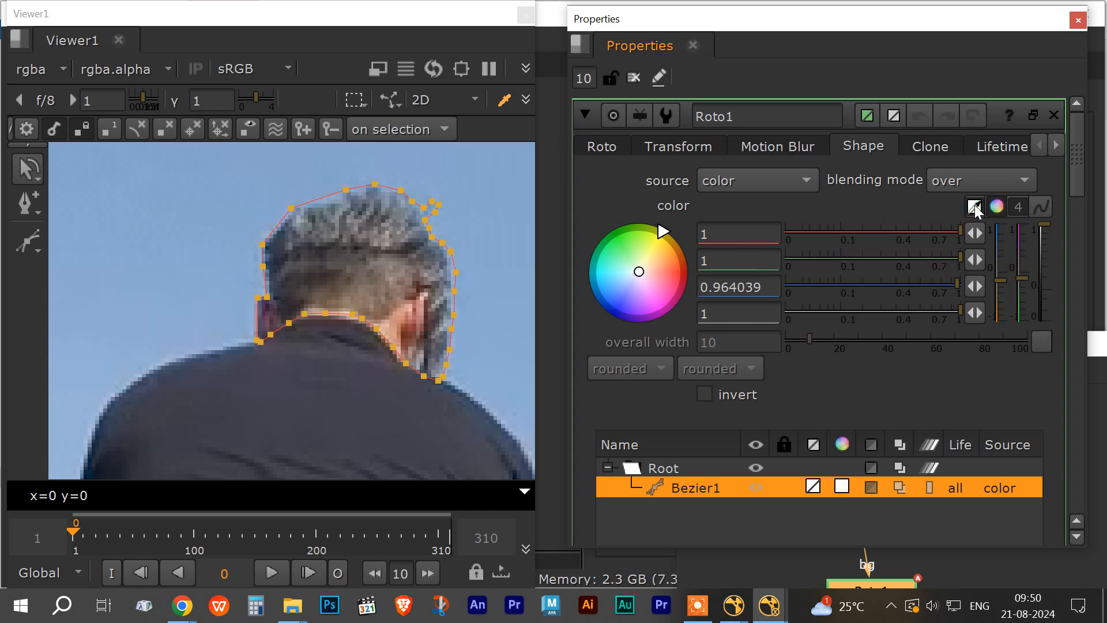
drag(669, 236, 651, 316)
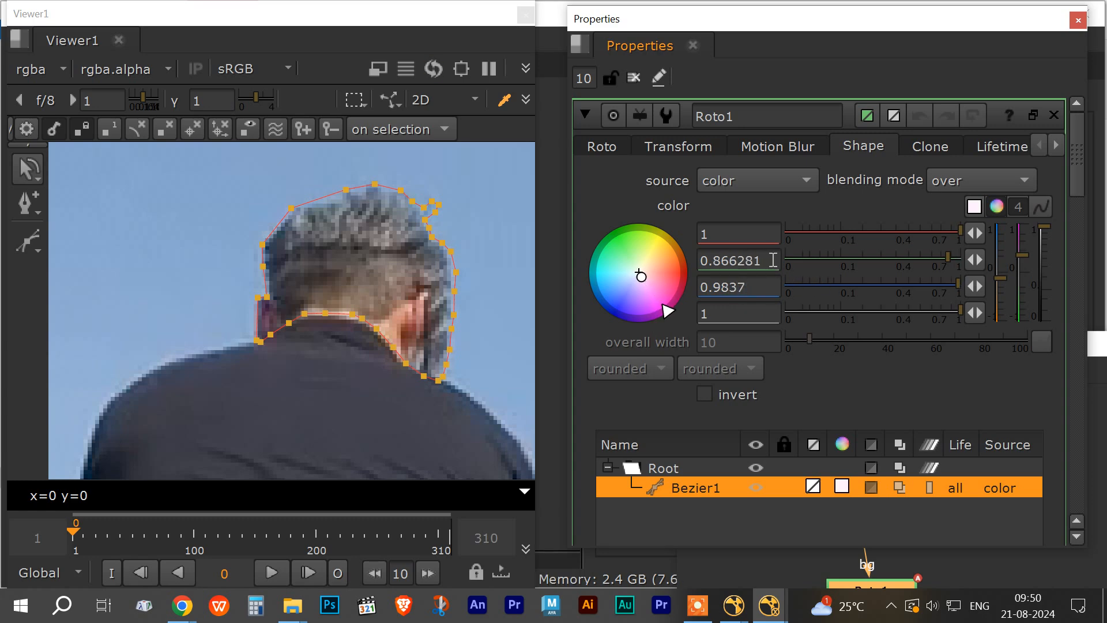
mouse_move(948, 258)
mouse_down()
mouse_move(958, 257)
mouse_move(831, 287)
mouse_move(784, 285)
mouse_up()
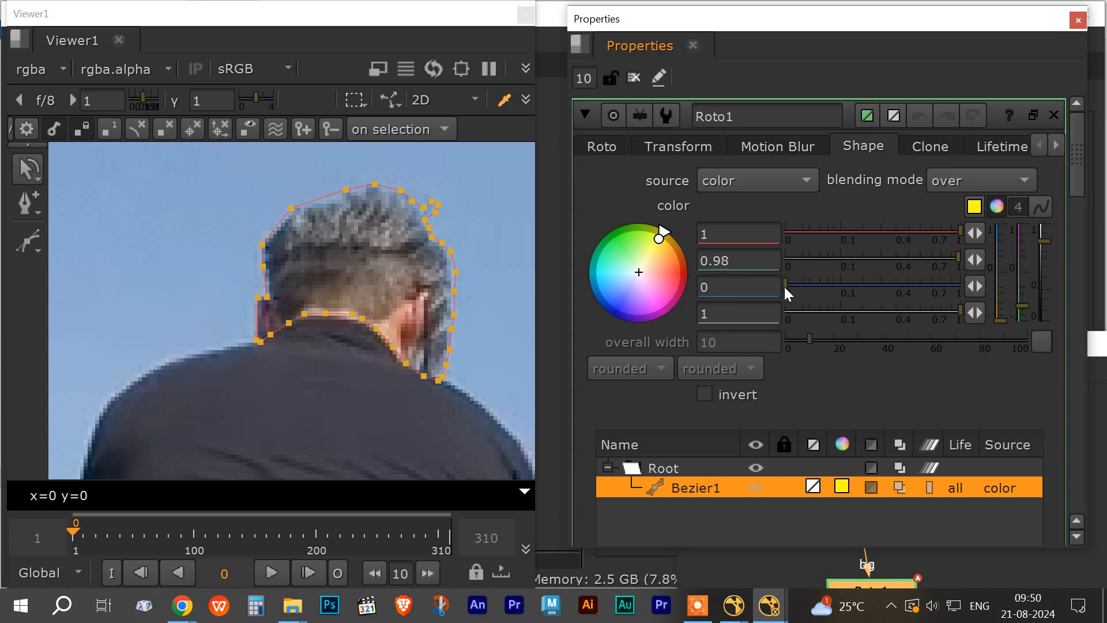
drag(959, 232, 781, 242)
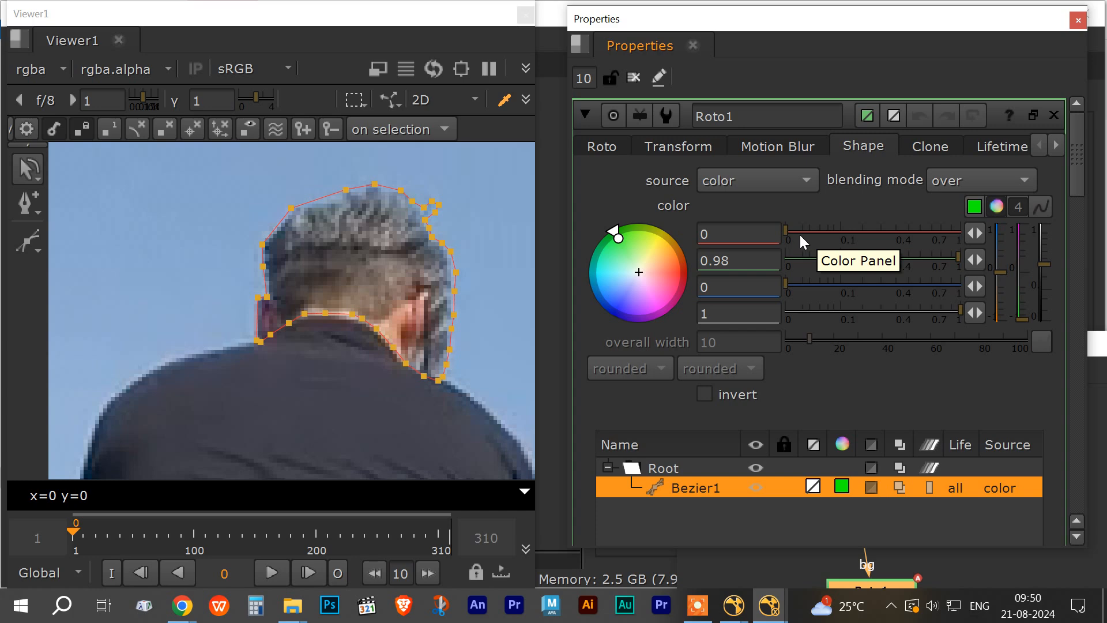
drag(786, 229, 961, 232)
drag(785, 276, 962, 283)
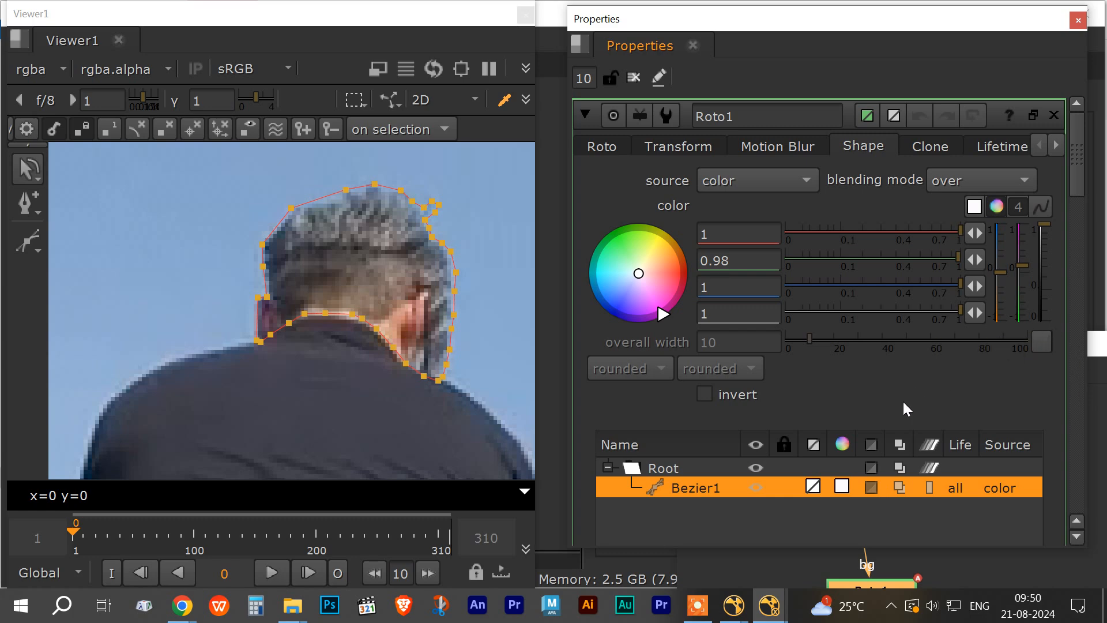
Set Bezier1's color to light cyan with red 0.36, green 0.993864 and blue 0.993864 in the color picker, and close the picker.
click(843, 486)
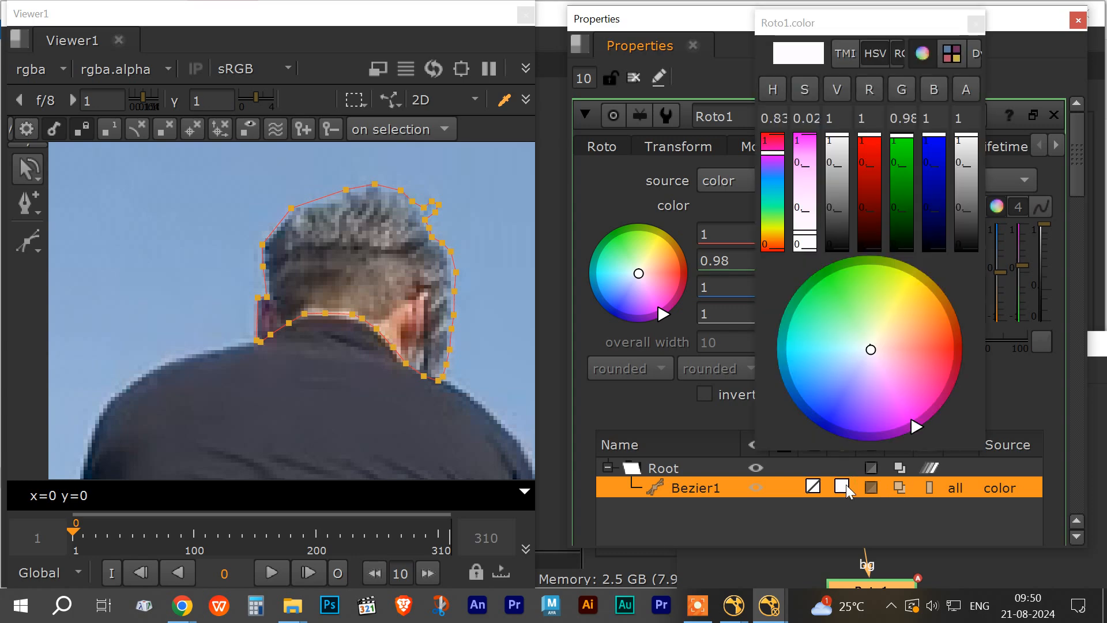
mouse_move(917, 427)
mouse_down()
mouse_move(946, 351)
mouse_move(890, 275)
mouse_up()
drag(901, 151, 902, 185)
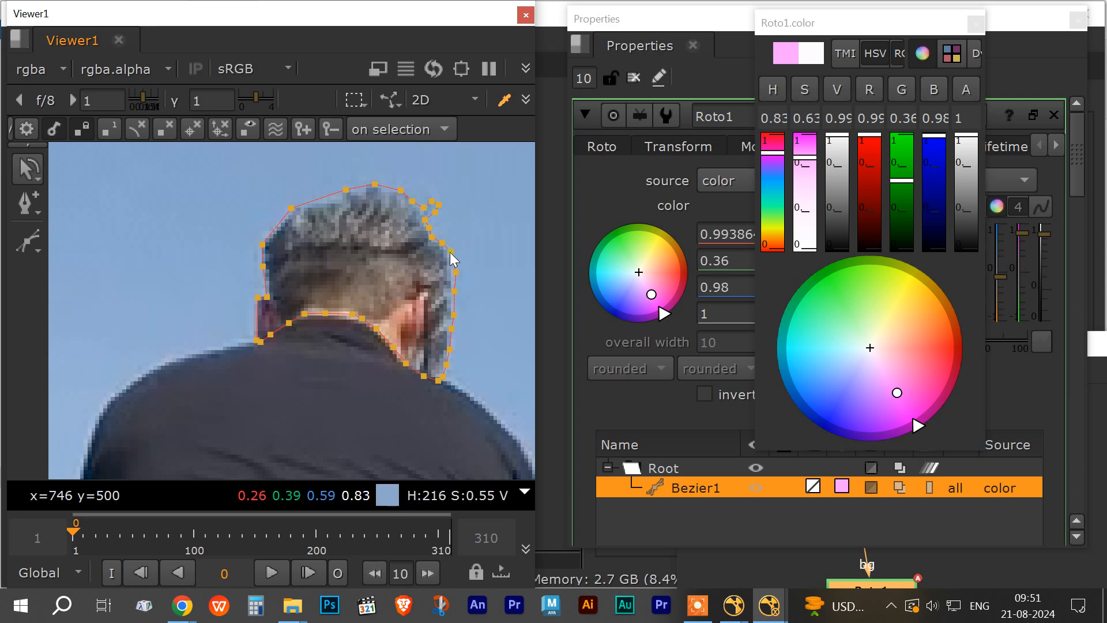
click(842, 488)
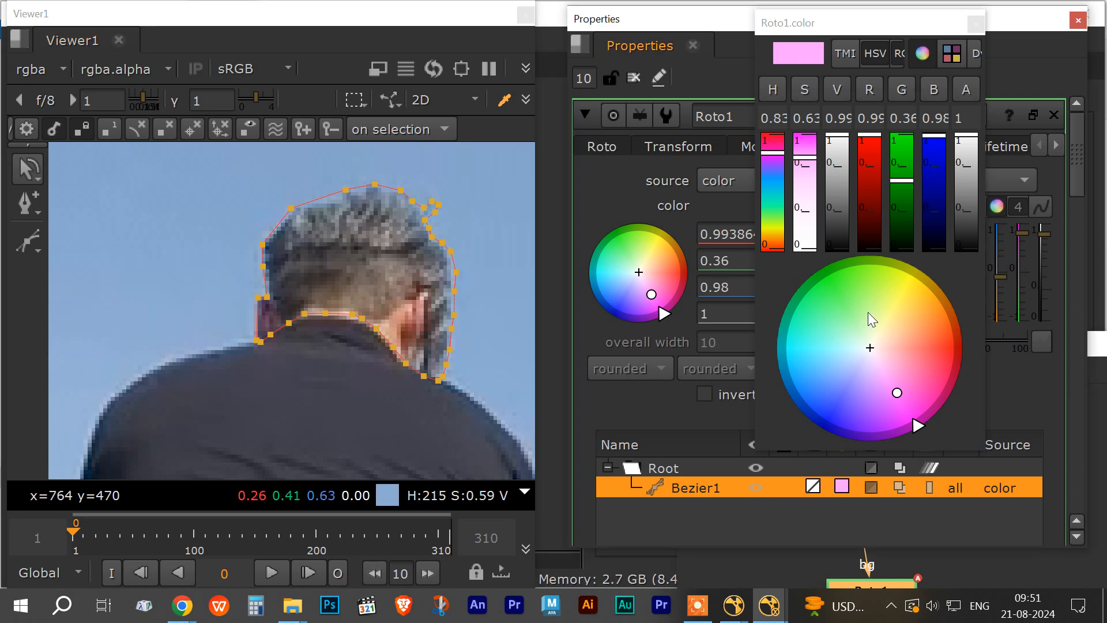
drag(773, 165, 772, 192)
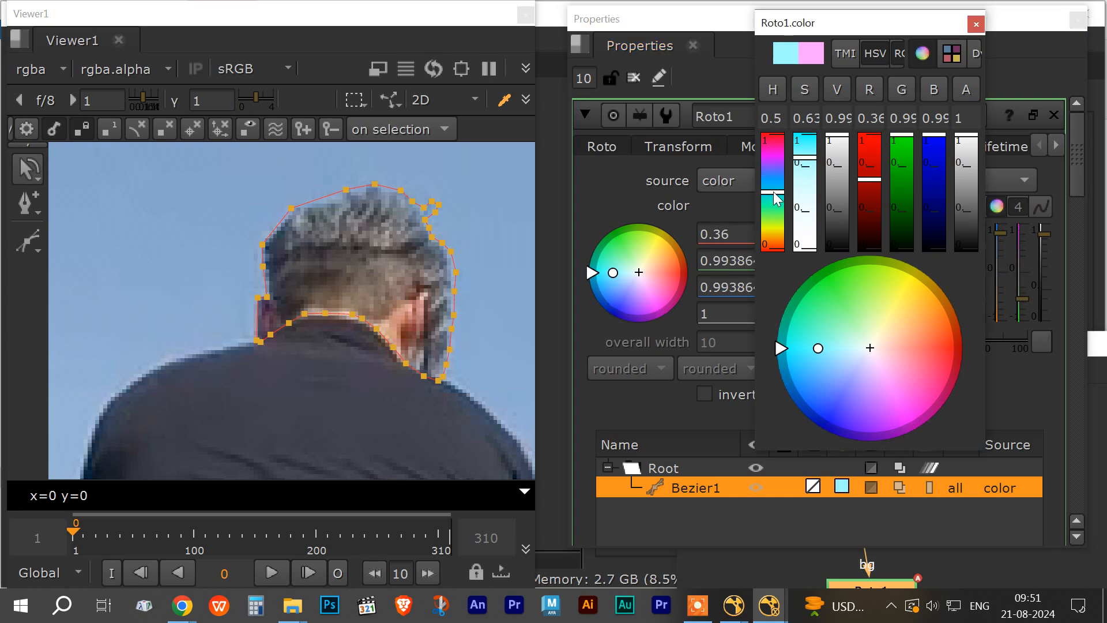
click(518, 238)
click(452, 250)
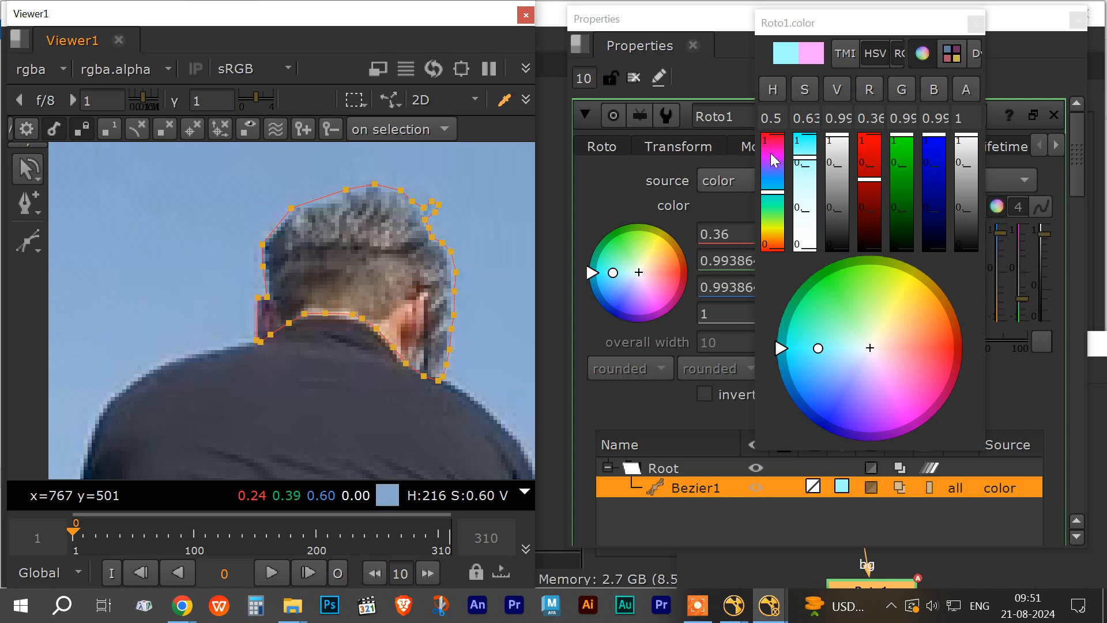
click(976, 23)
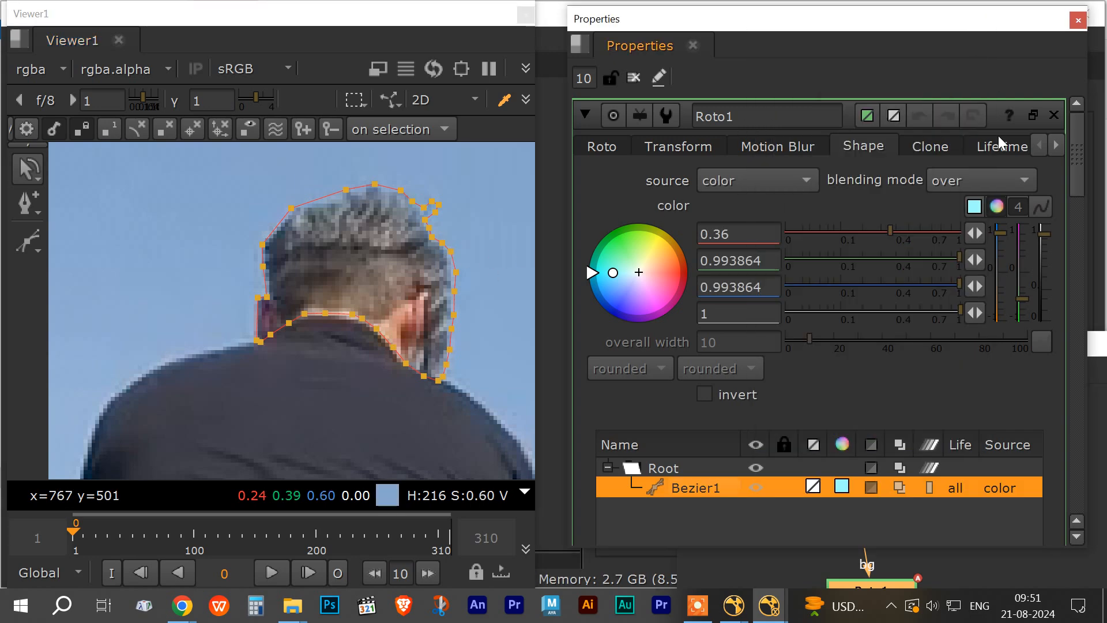
Review Roto1's Clone, Lifetime and Tracking settings.
click(939, 148)
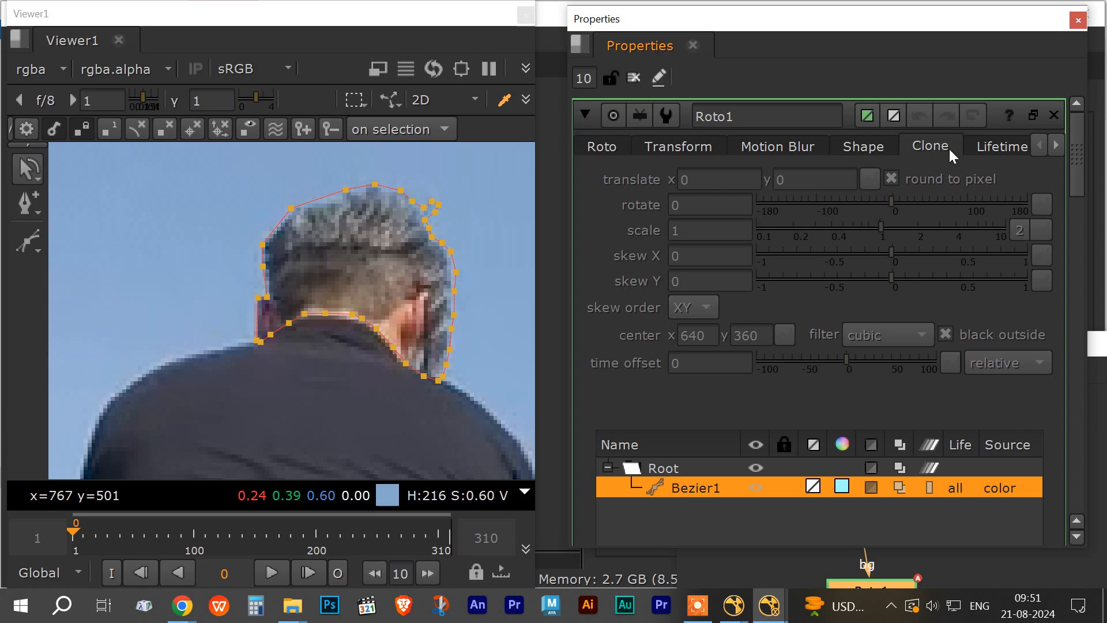
click(992, 149)
click(1058, 145)
click(1056, 144)
click(940, 146)
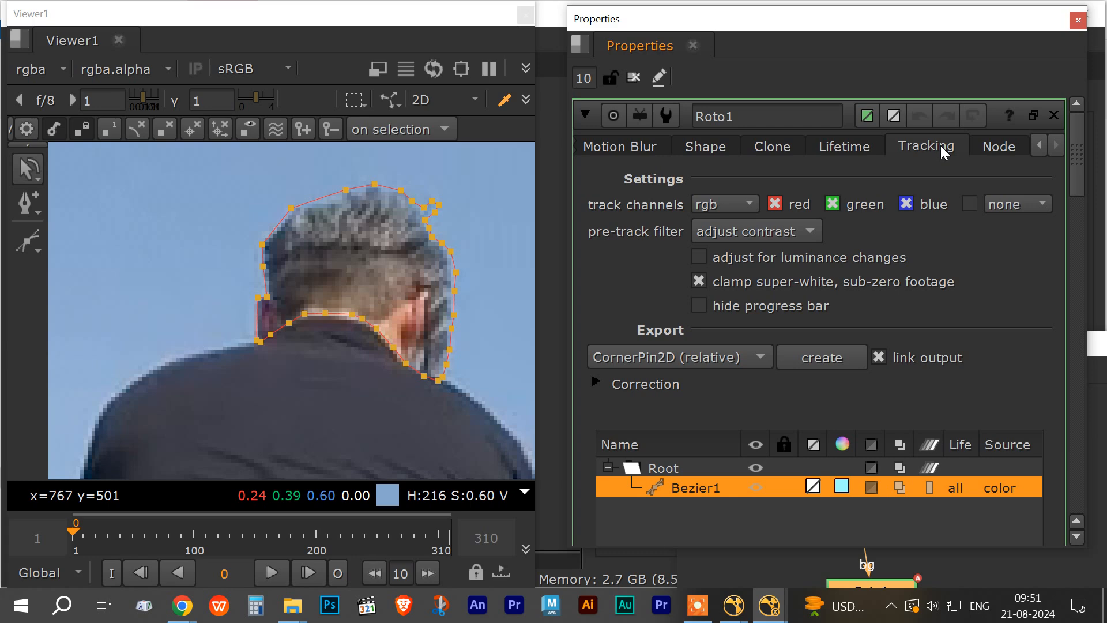
Scrub the clip to frame 35 to compare the head outline with the footage, and return to frame 1.
click(94, 532)
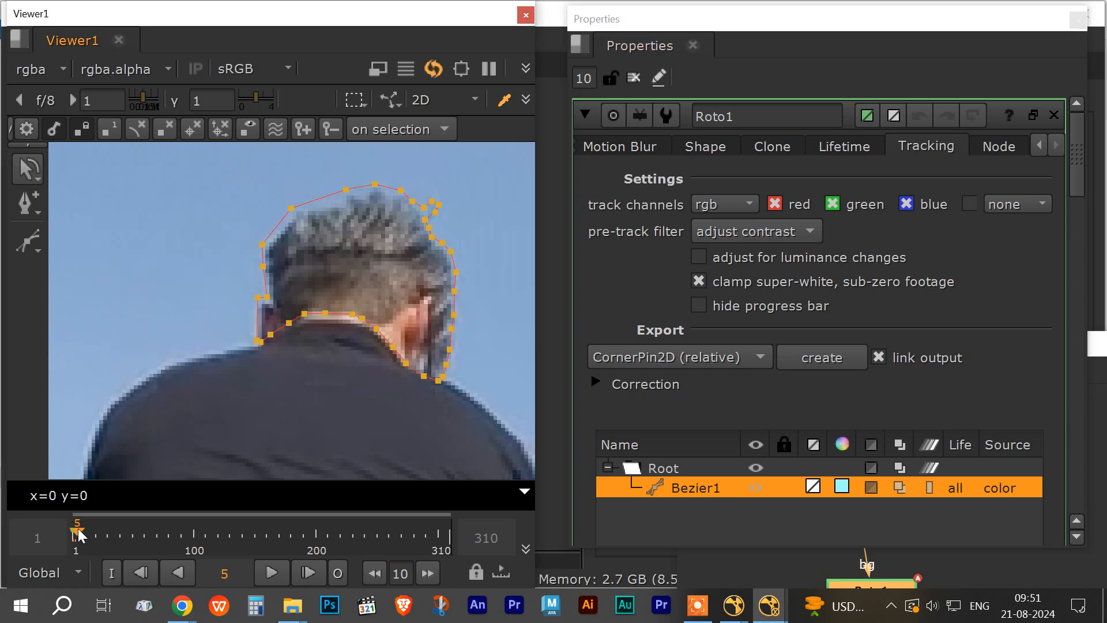
drag(93, 532, 114, 532)
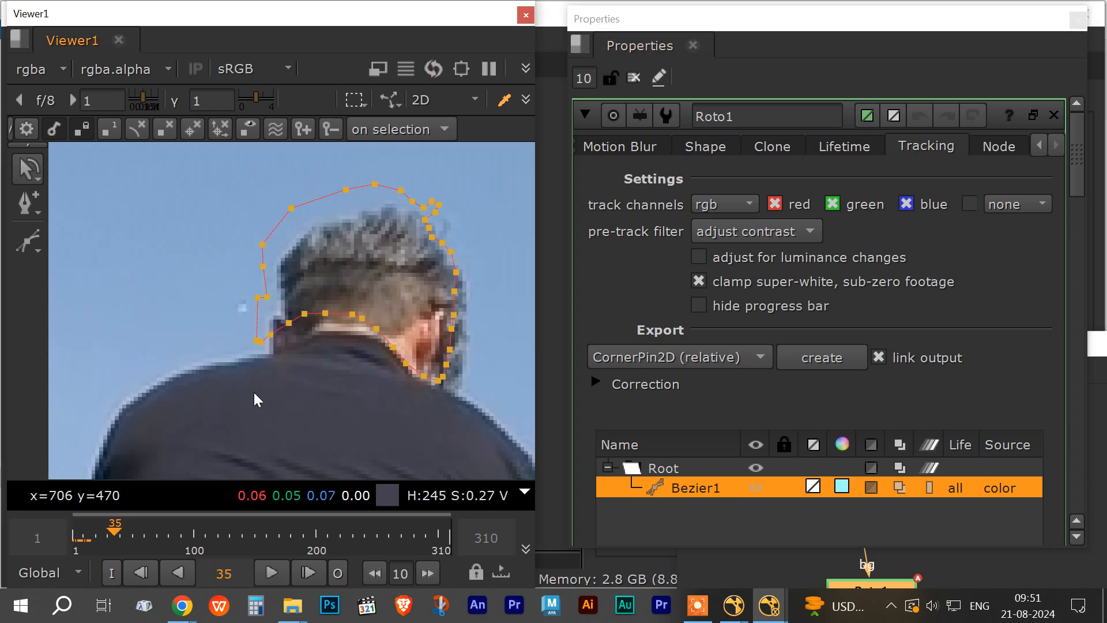
click(74, 533)
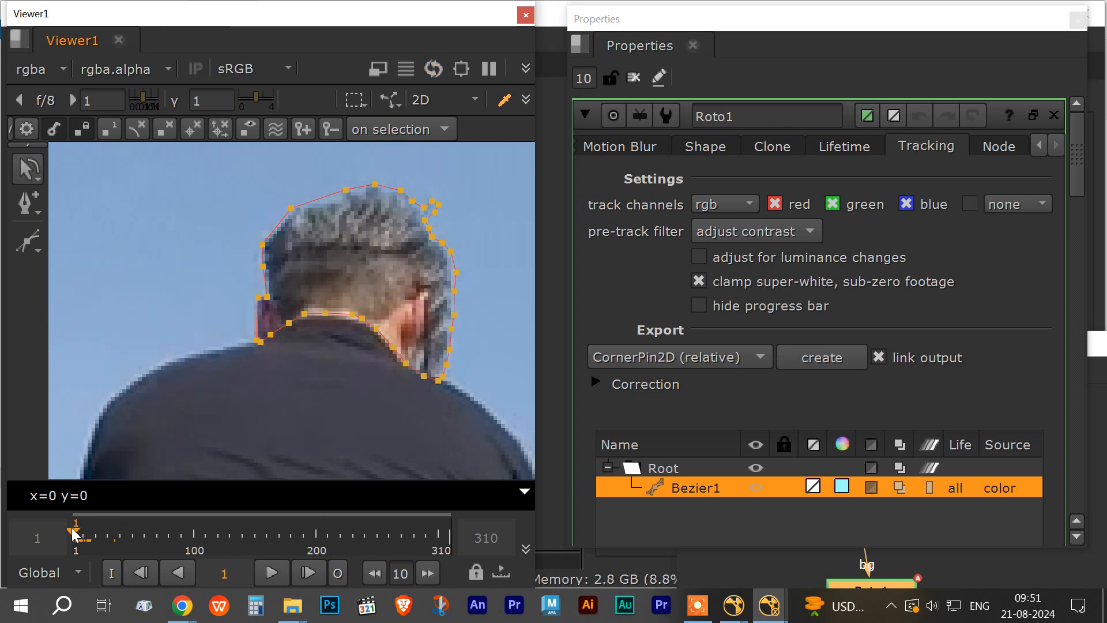
Review Roto1's Node settings, return to the main Roto settings, and move the Properties window further from the Viewer.
mouse_move(678, 28)
mouse_down()
mouse_move(774, 42)
mouse_move(666, 42)
mouse_up()
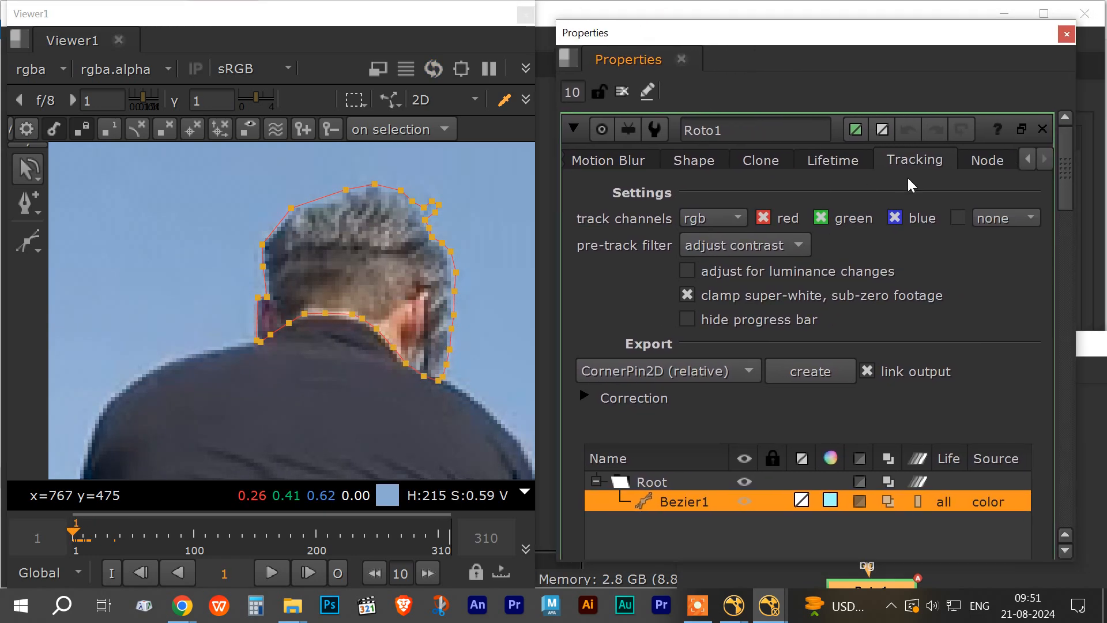
click(1003, 161)
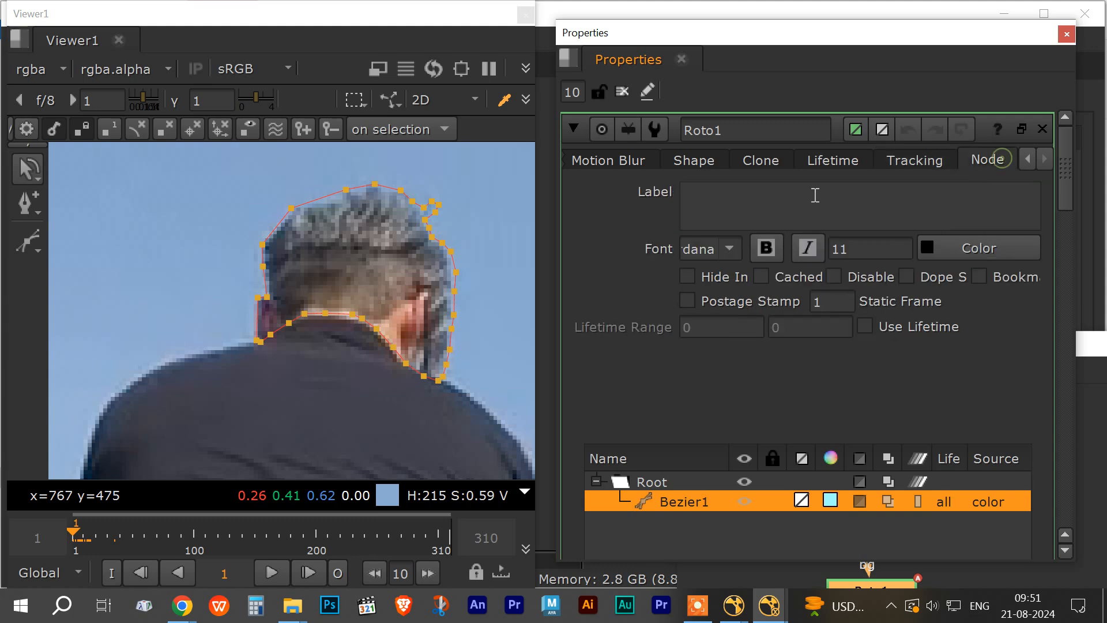
click(621, 163)
click(1029, 158)
click(1029, 158)
click(599, 165)
drag(598, 35, 691, 30)
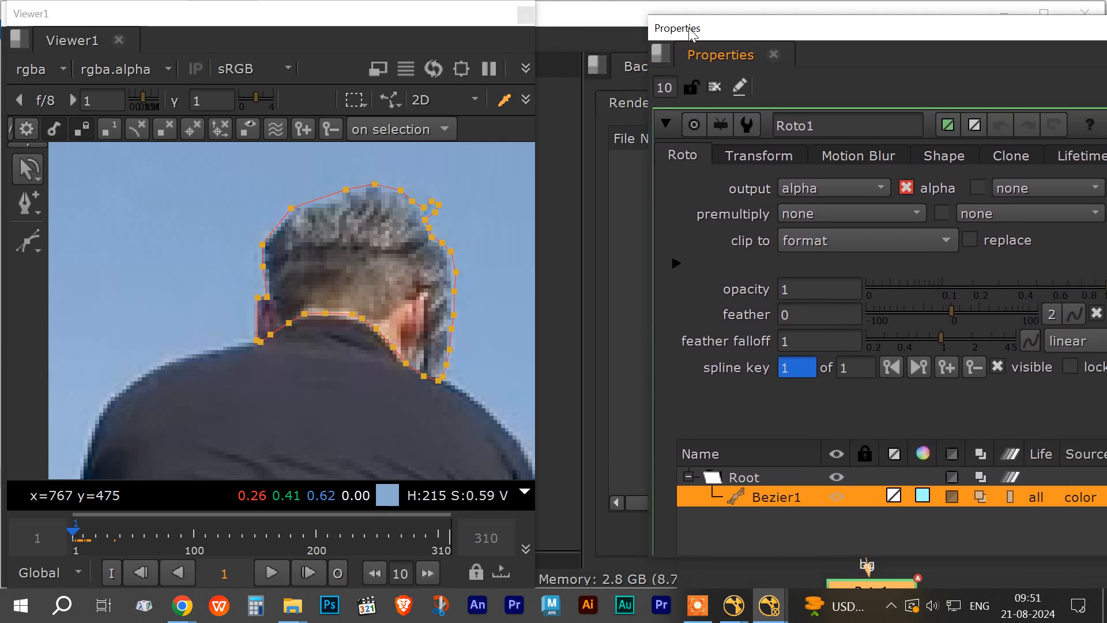
Deselect Bezier1 and start a second Bezier shape at the collar below the golfer's left ear, tracing the top of the left shoulder.
scroll(411, 396, down, 1)
scroll(411, 396, down, 2)
middle_drag(404, 468, 335, 368)
middle_drag(338, 411, 334, 397)
click(229, 275)
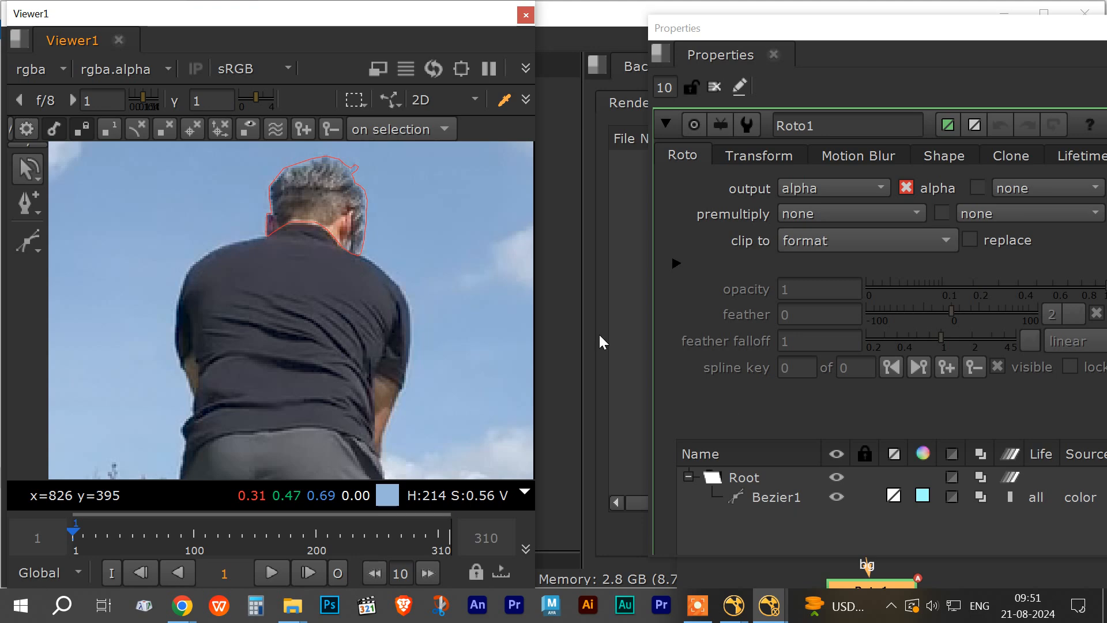
right_click(29, 240)
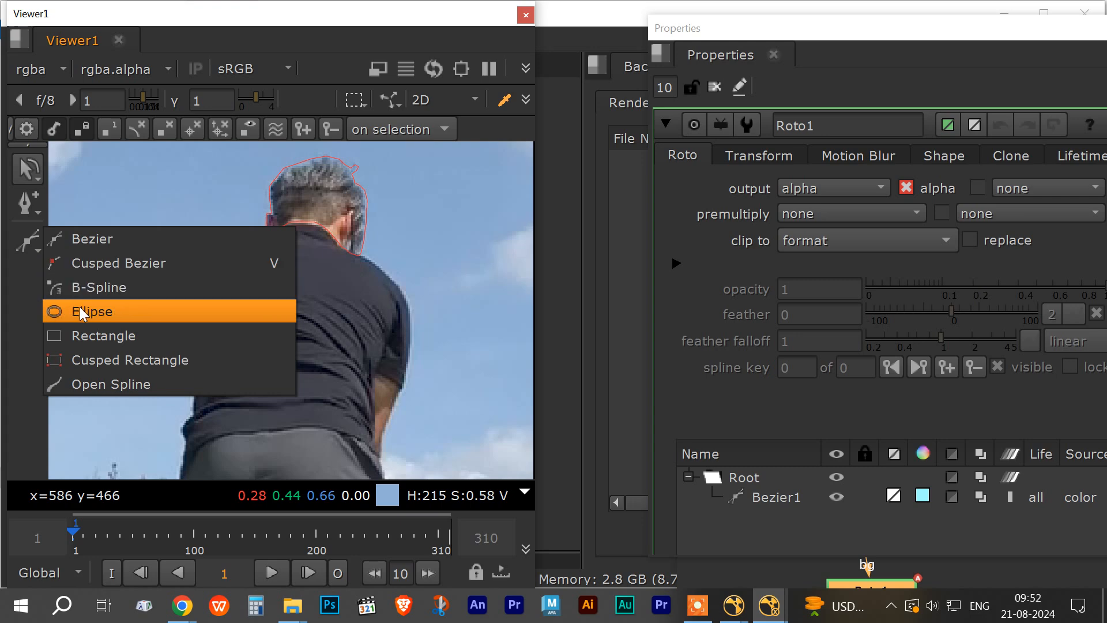
click(79, 240)
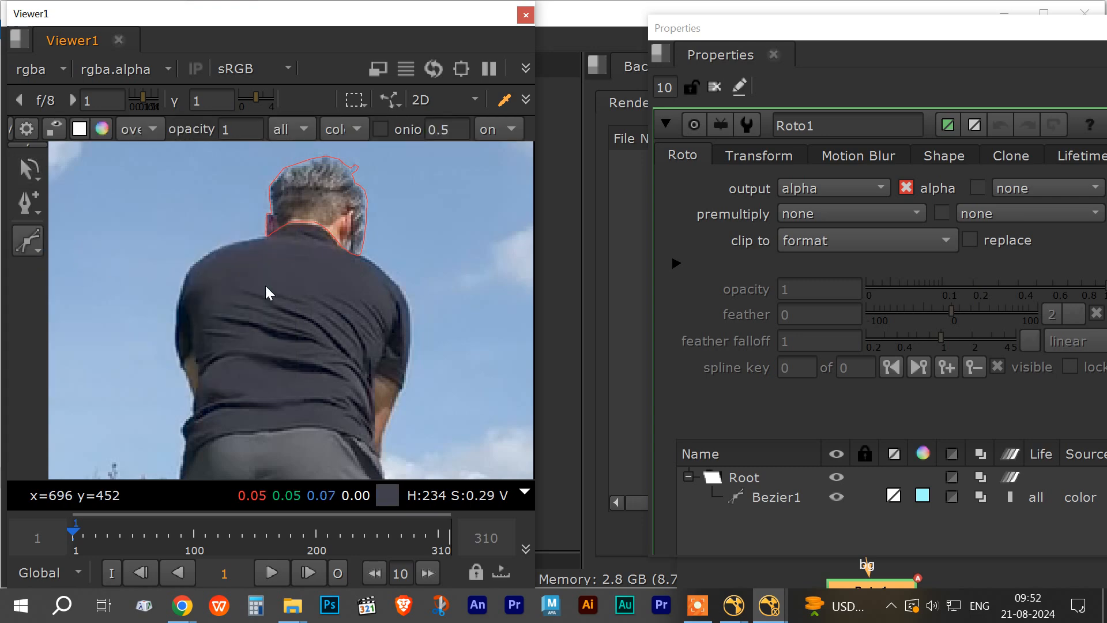
click(269, 235)
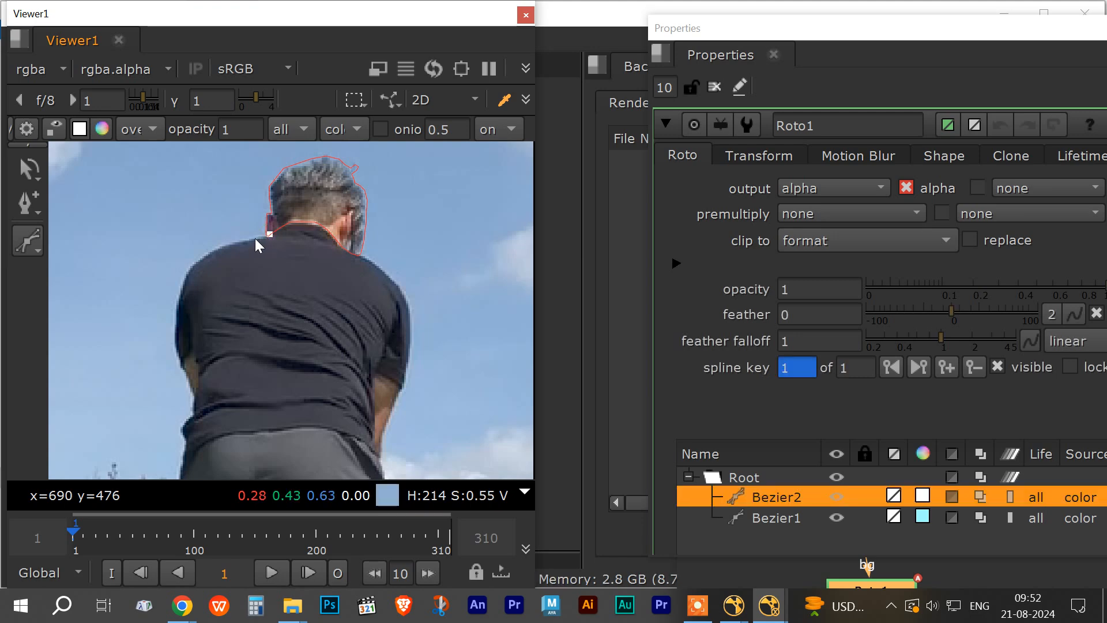
scroll(255, 238, up, 10)
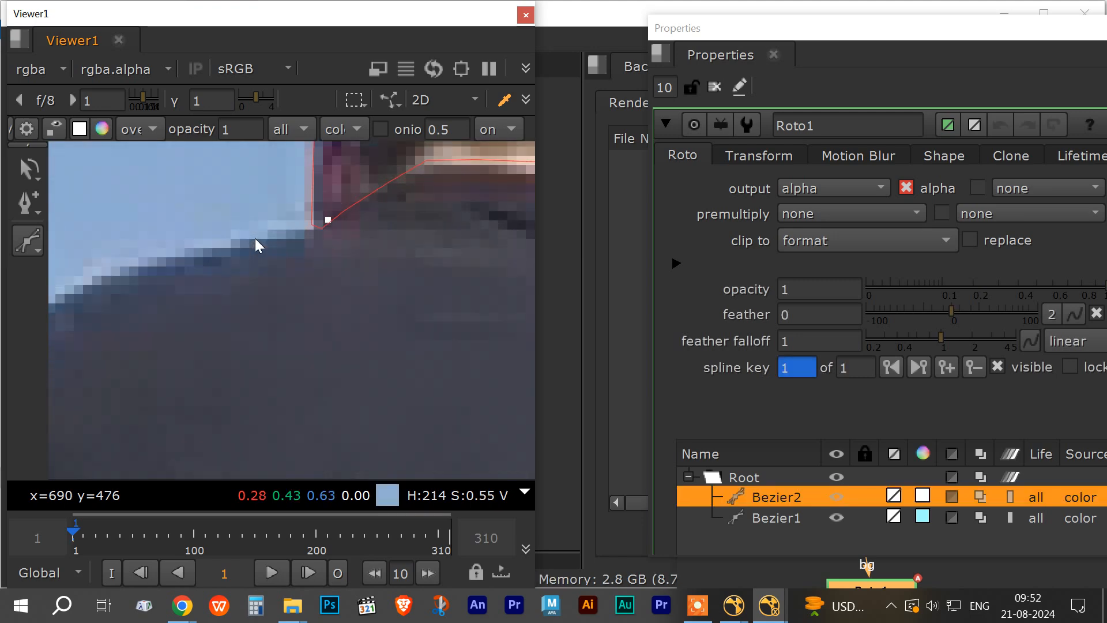
click(307, 226)
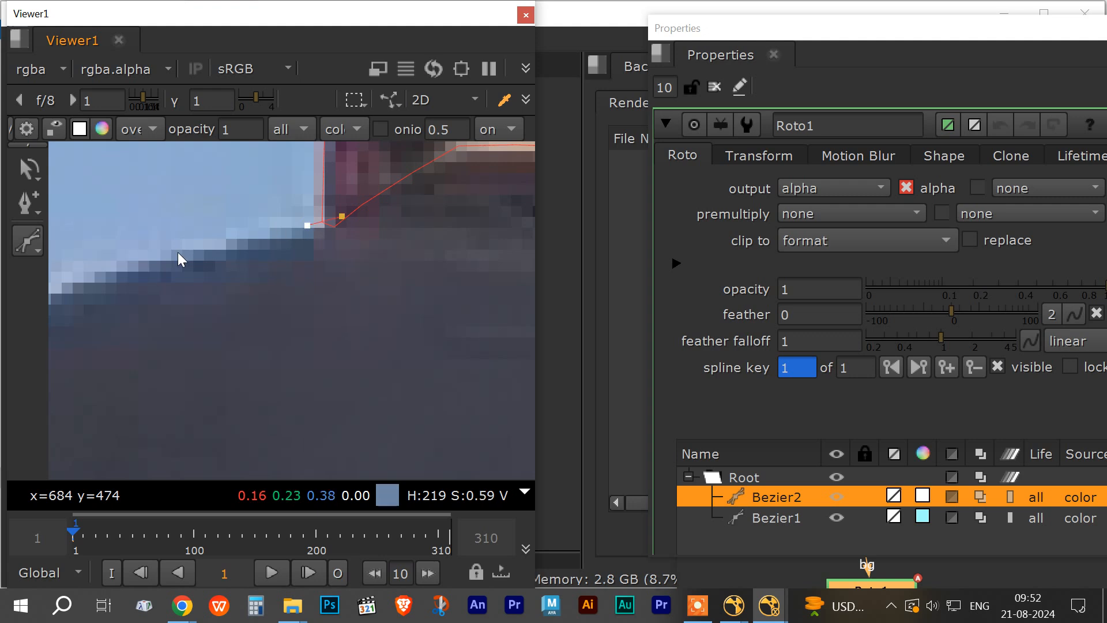
drag(79, 279, 40, 291)
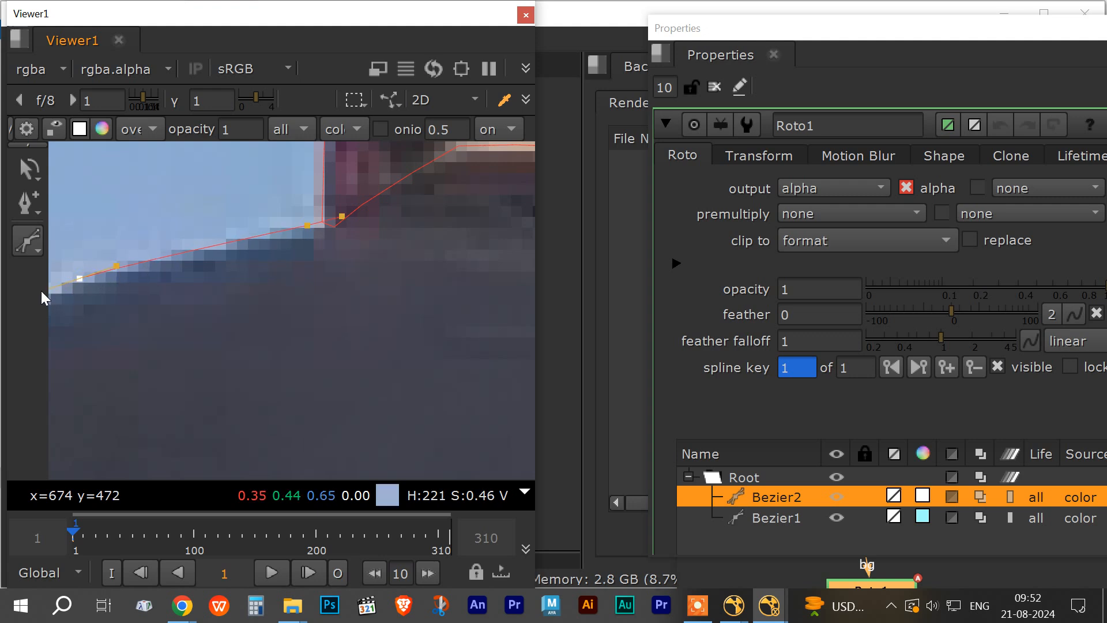
Continue the shape around the curve of the left shoulder to the upper sleeve, undoing the misplaced last point.
middle_drag(168, 327, 456, 246)
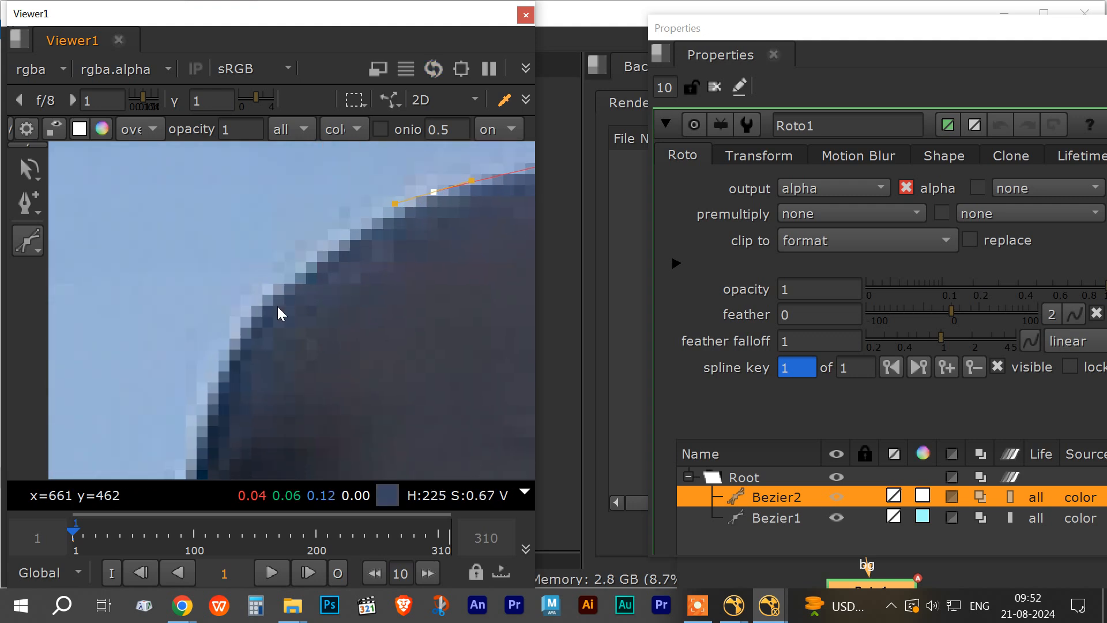
drag(249, 315, 203, 368)
middle_drag(342, 388, 358, 263)
middle_drag(312, 332, 380, 269)
drag(244, 316, 241, 387)
scroll(286, 403, down, 8)
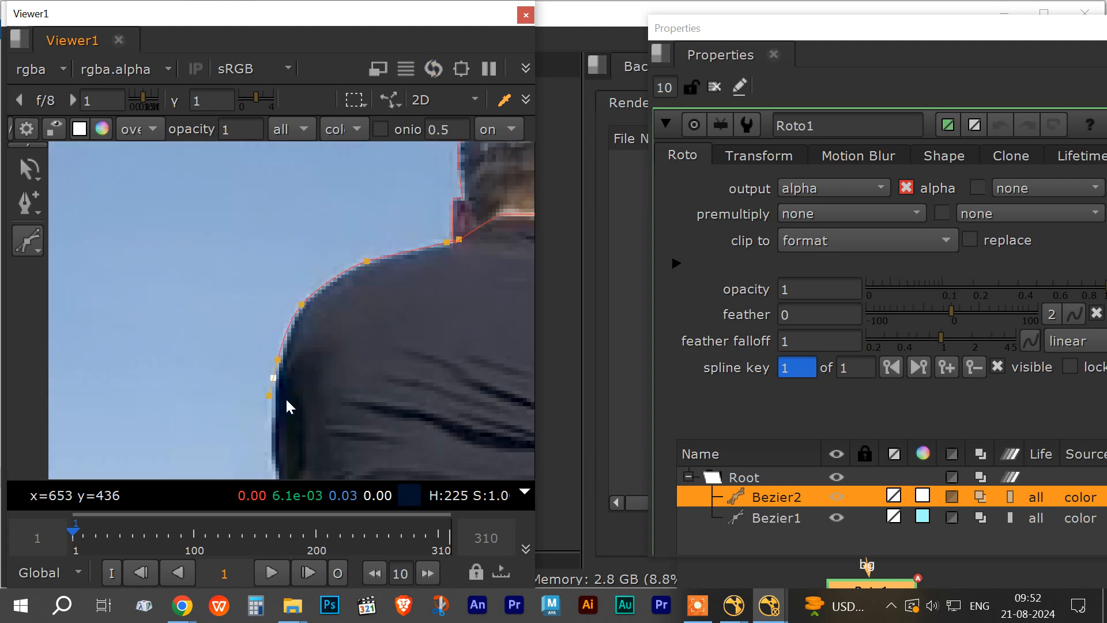
middle_drag(354, 396, 300, 329)
key(ctrl+z)
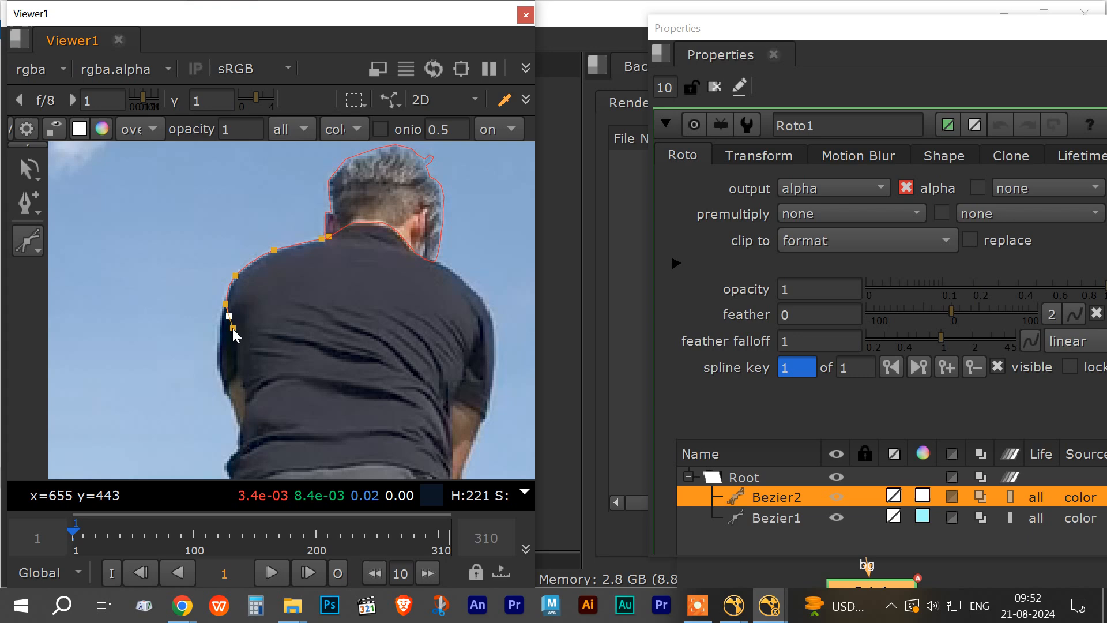
Trace the left side of the torso from the sleeve down to the shirt's hem.
click(240, 359)
click(240, 379)
click(245, 393)
click(246, 407)
click(240, 427)
click(238, 441)
click(234, 453)
click(224, 462)
Extend the outline around the shirt's lower left corner and down the outer edge of the left hip.
middle_drag(288, 442, 314, 275)
scroll(294, 316, up, 3)
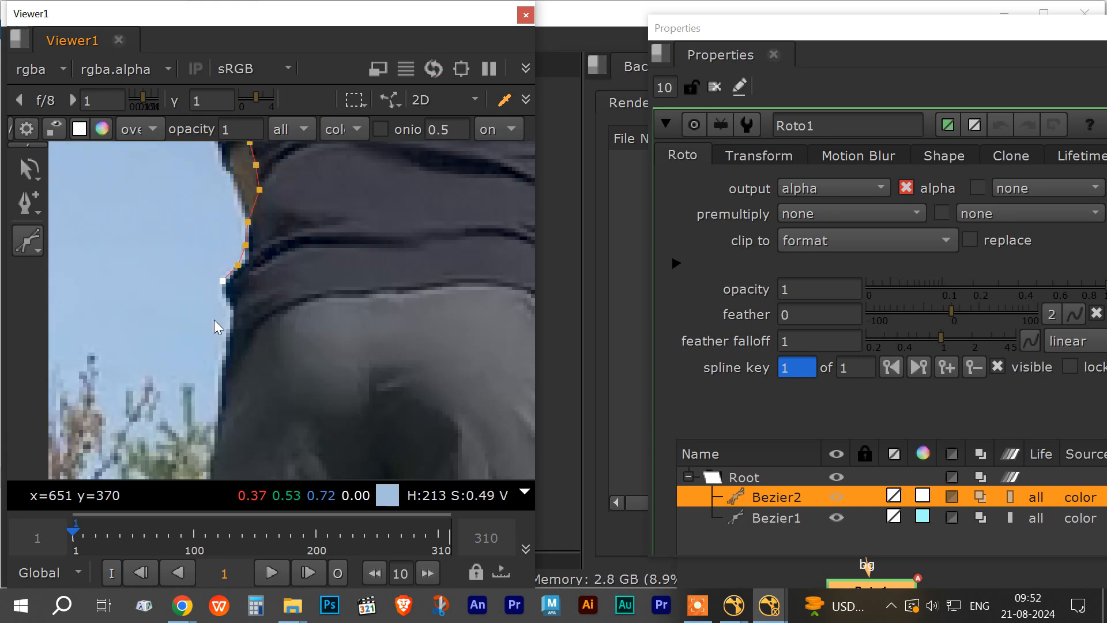
click(230, 308)
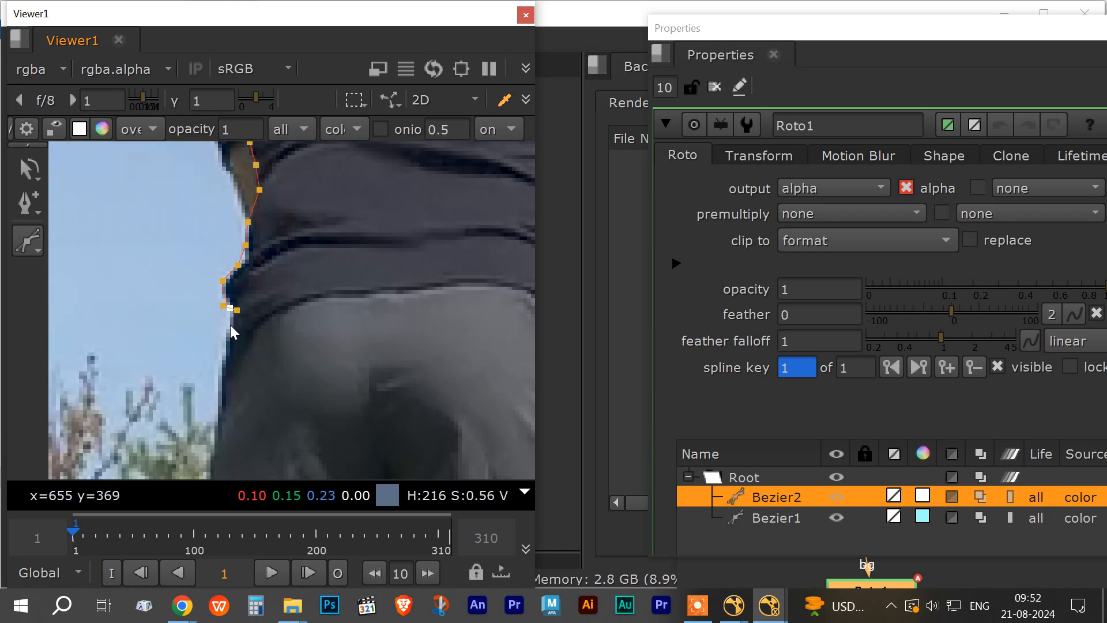
click(231, 316)
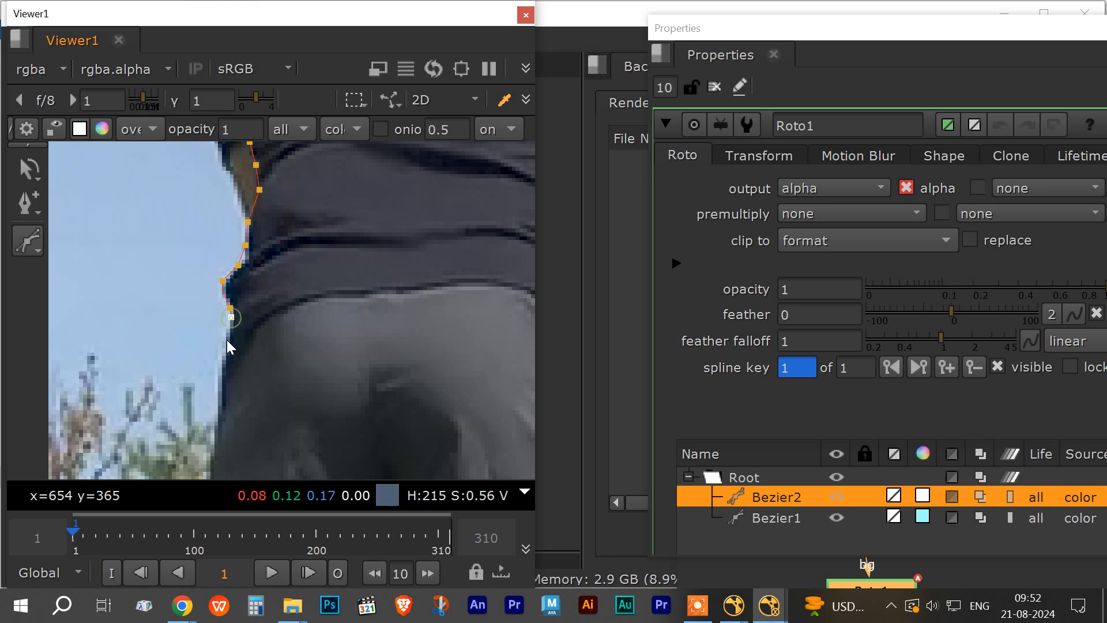
click(226, 345)
click(220, 379)
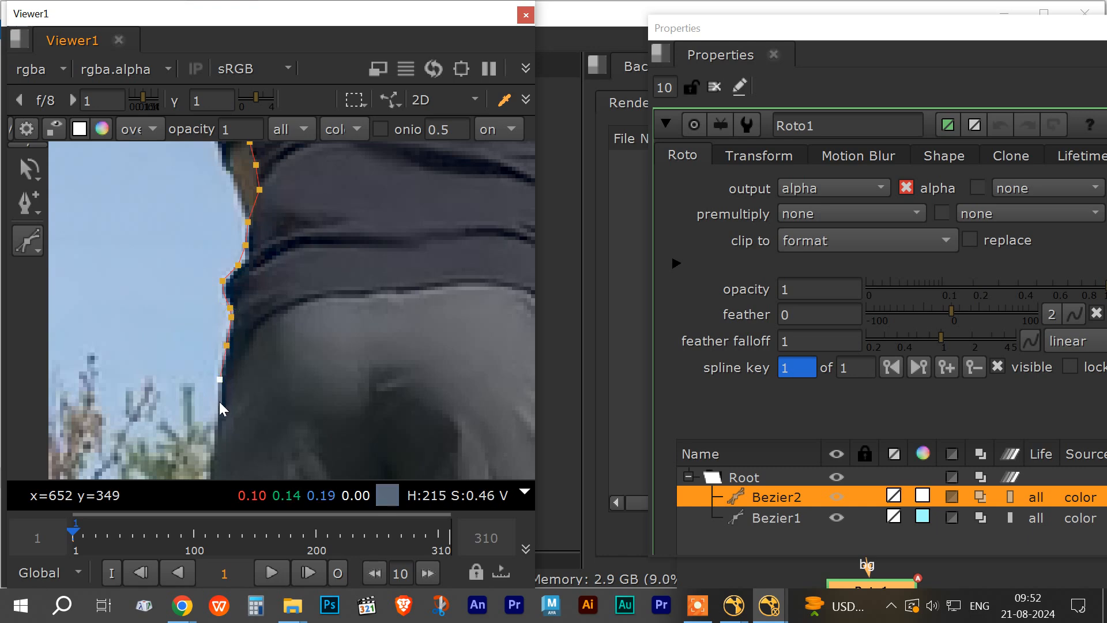
click(218, 409)
click(218, 430)
Bring the outline back up the left hip and along the shirt's hem across the waist.
click(228, 380)
click(248, 343)
click(259, 321)
click(287, 308)
click(314, 301)
click(359, 295)
click(402, 292)
click(445, 284)
click(475, 282)
Trace the rest of the shirt's hem to its lower right corner beside the forearm.
middle_drag(499, 310, 202, 293)
click(226, 272)
click(265, 288)
click(308, 318)
click(316, 325)
Trace the right side of the torso upward, following the crease between the back and the right sleeve.
click(307, 276)
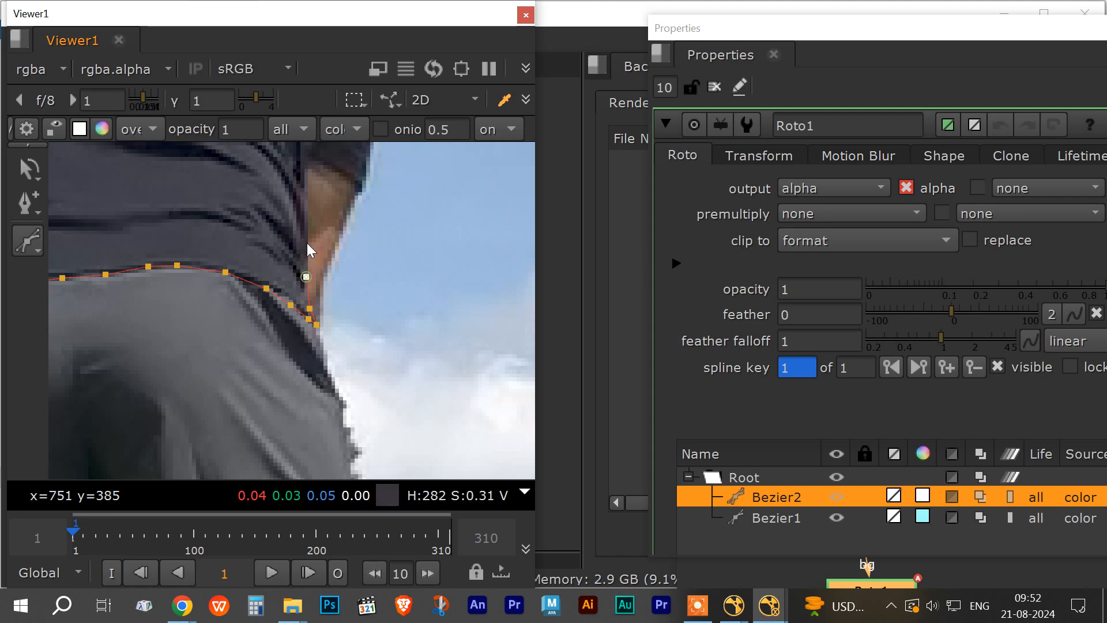
click(303, 192)
middle_drag(294, 167, 299, 315)
click(323, 266)
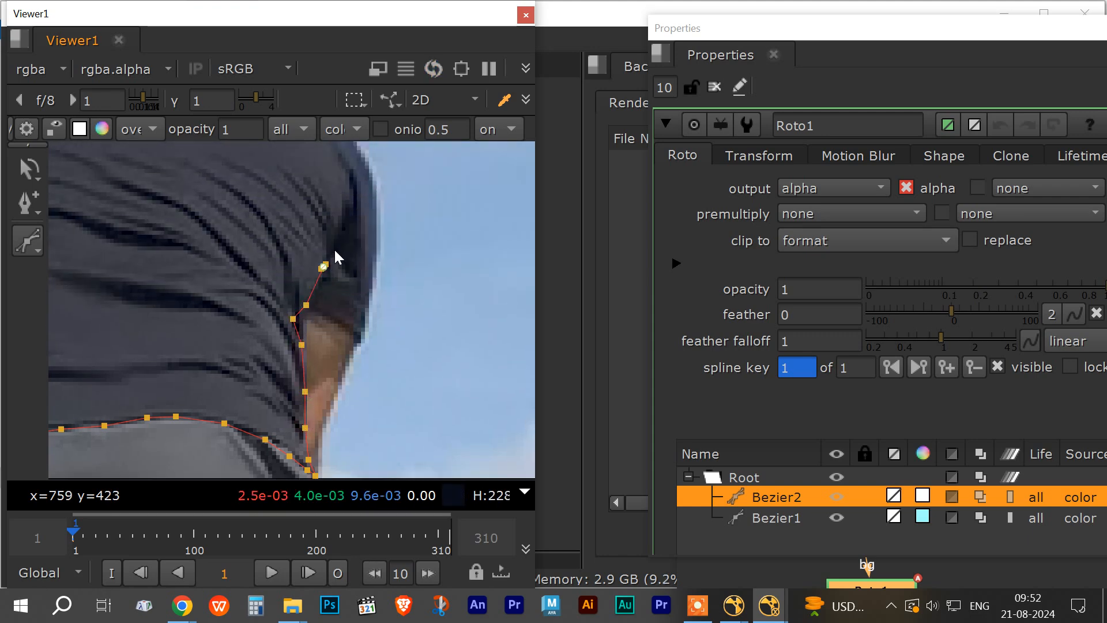
click(343, 222)
click(351, 207)
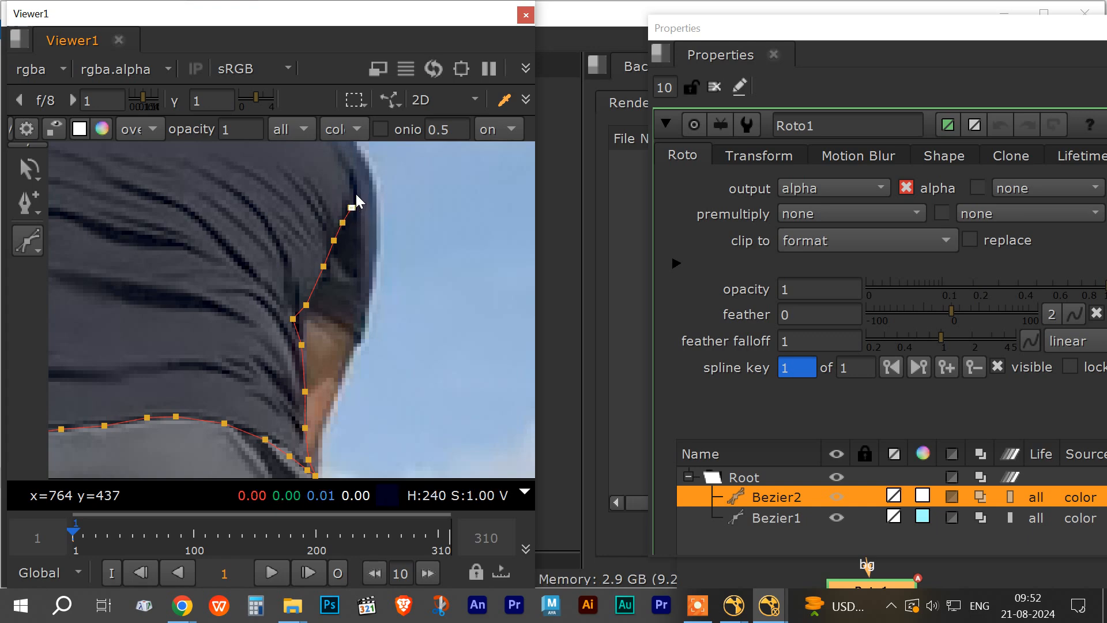
Continue the outline over the right shoulder toward the base of the head.
middle_drag(352, 209, 341, 313)
scroll(341, 313, down, 4)
scroll(339, 363, up, 4)
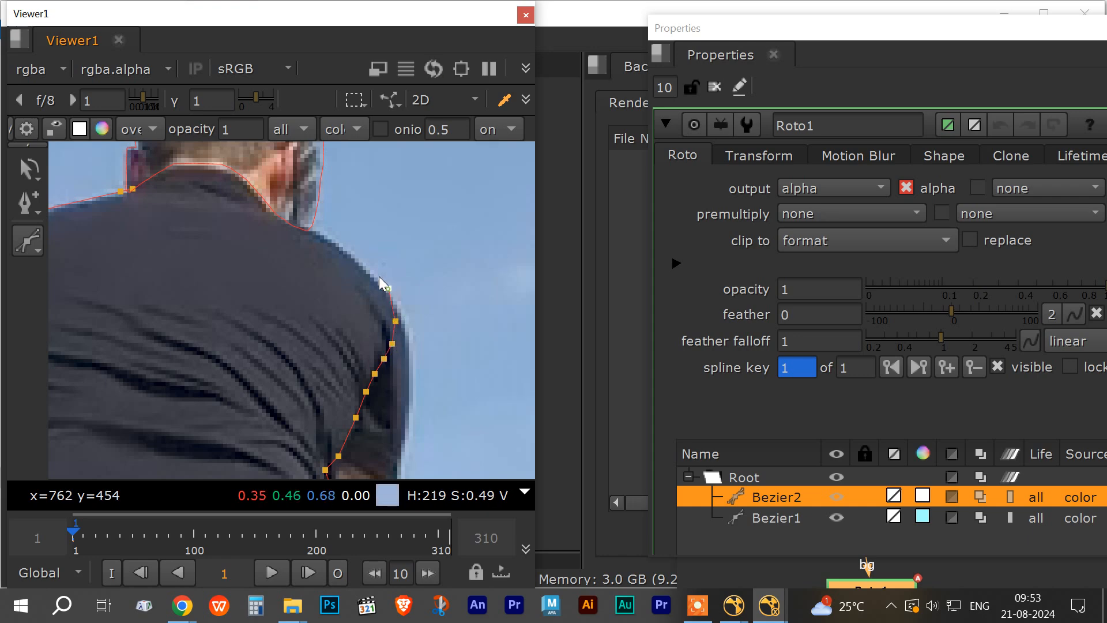
click(359, 262)
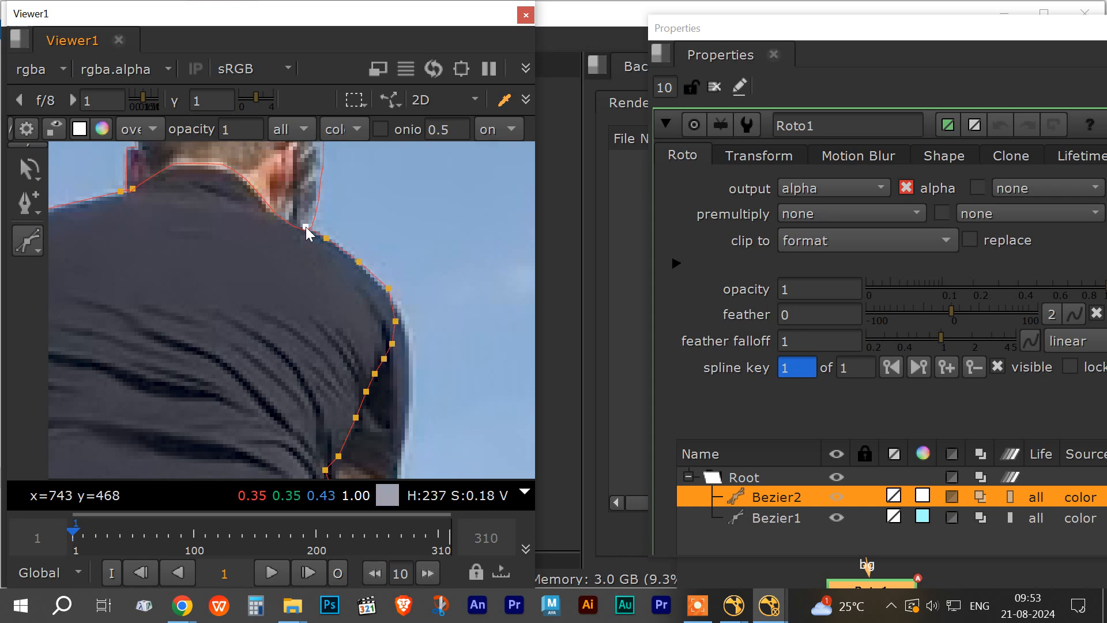
Trace the collar along the neckline back to the shape's starting area and finish the torso shape.
click(280, 215)
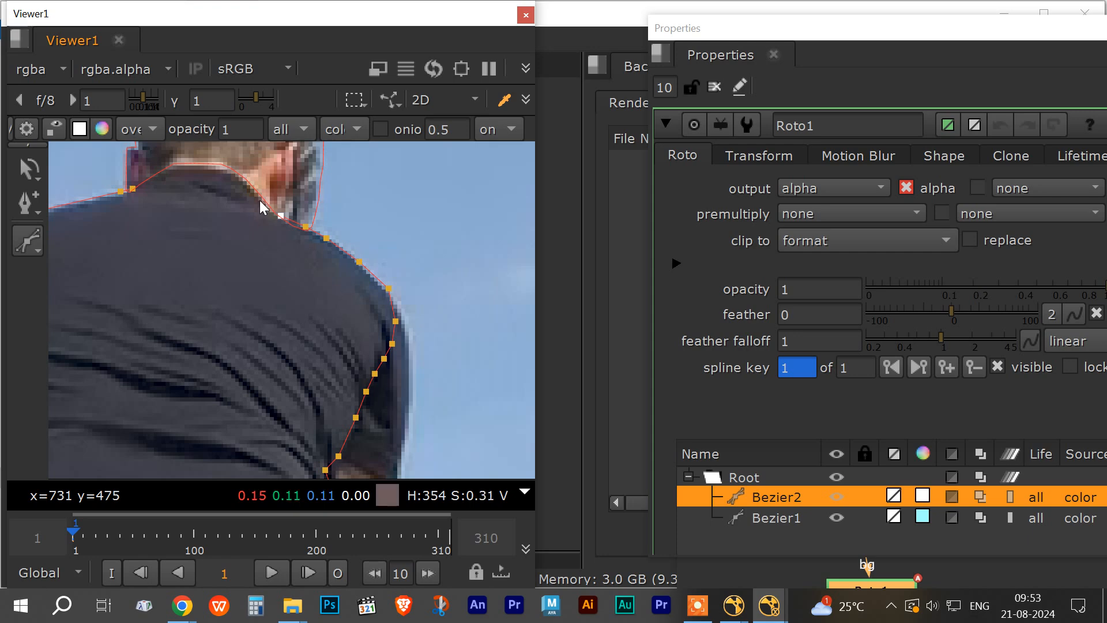
click(259, 195)
click(246, 178)
click(227, 168)
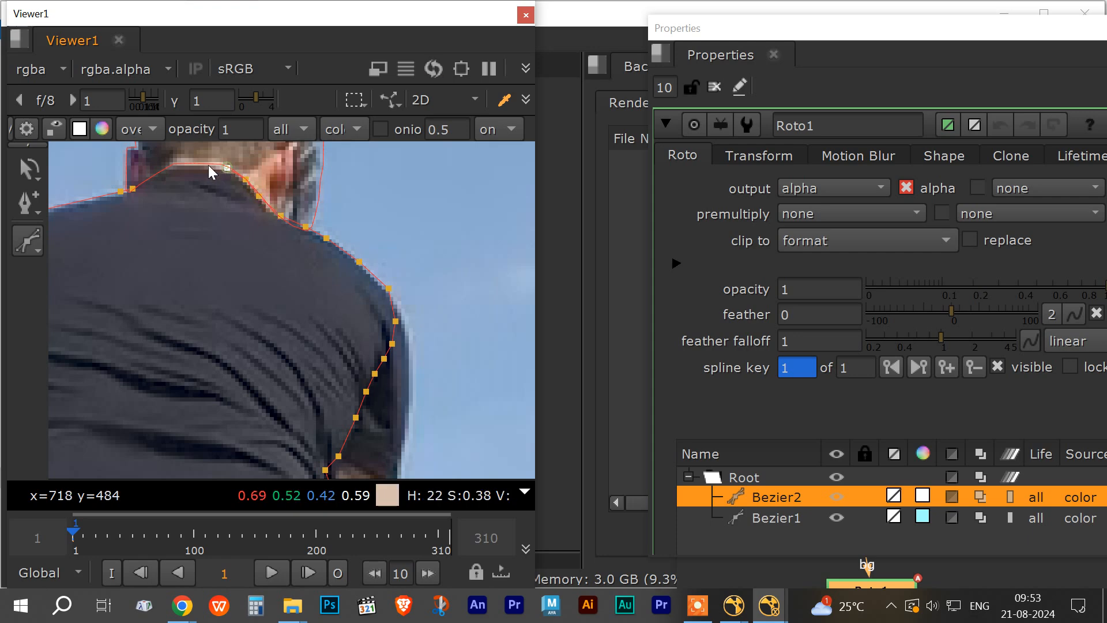
click(154, 171)
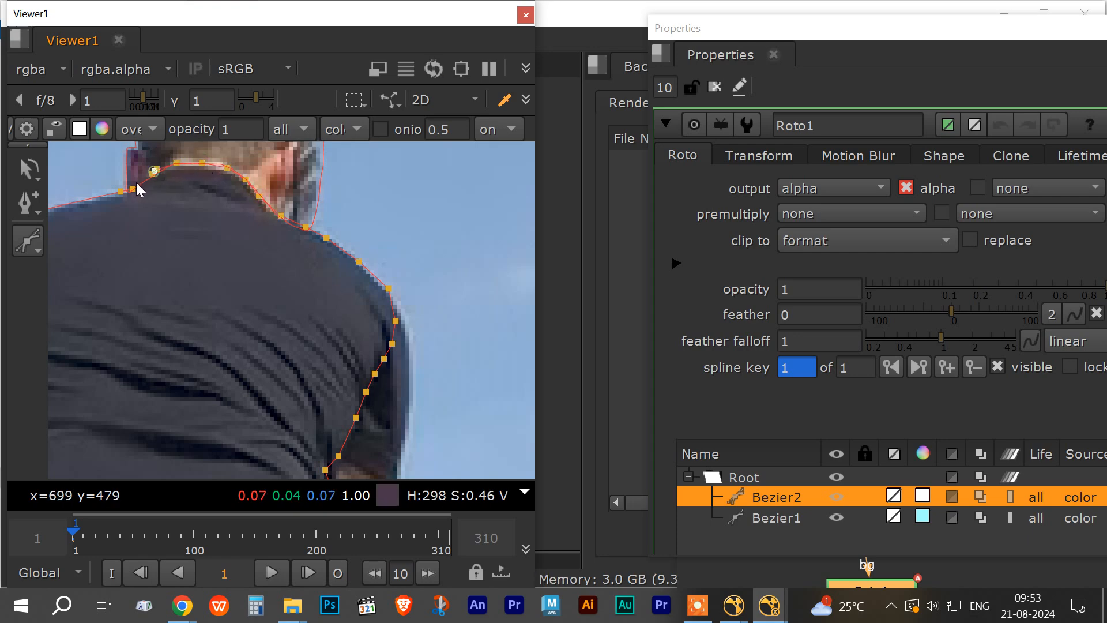
click(119, 192)
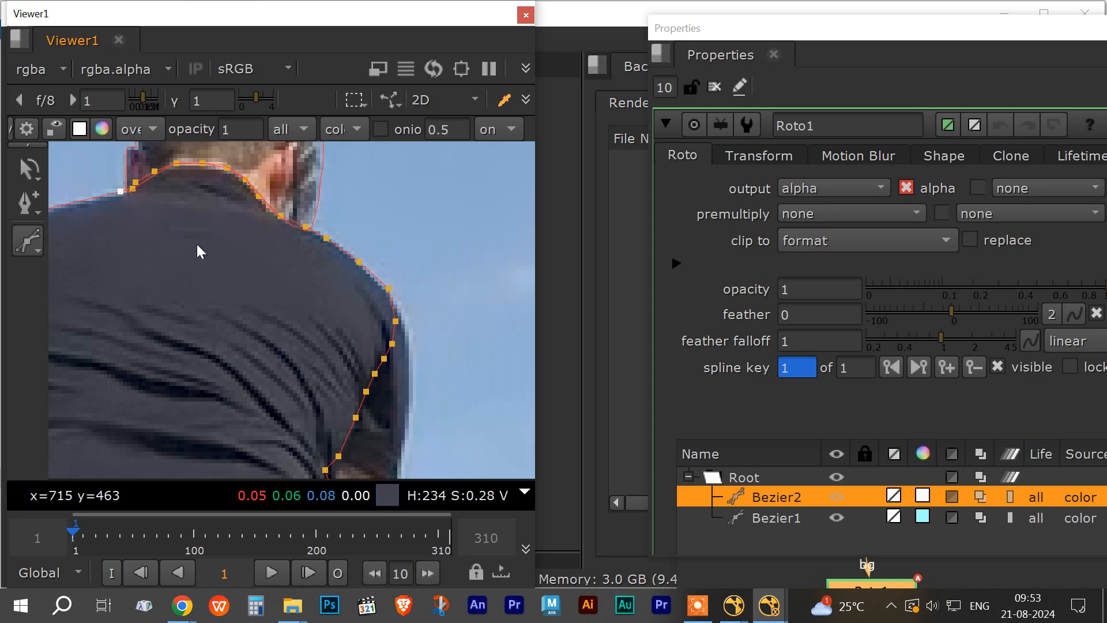
key(Return)
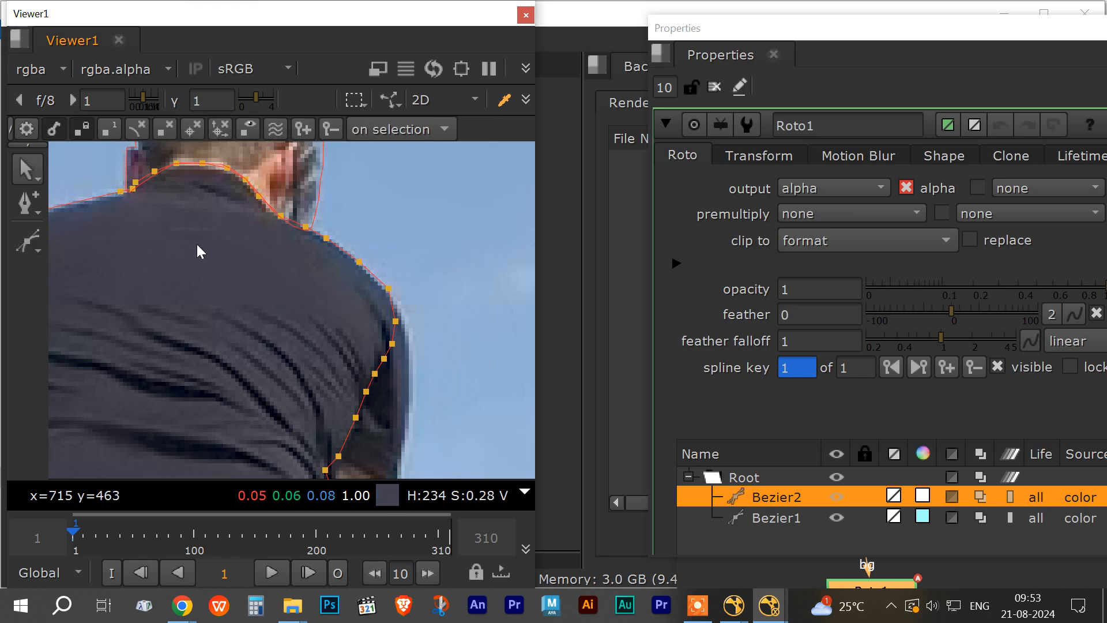
Set Roto1's output to rgb to check the fill of both shapes, and set it back to alpha.
click(803, 188)
click(814, 236)
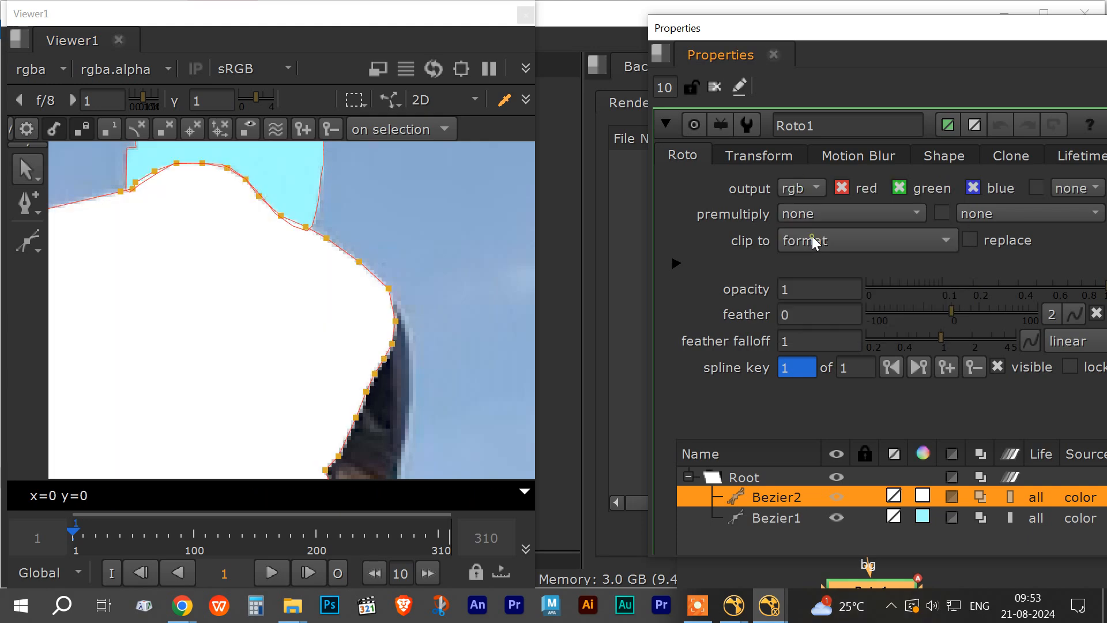
scroll(408, 329, down, 5)
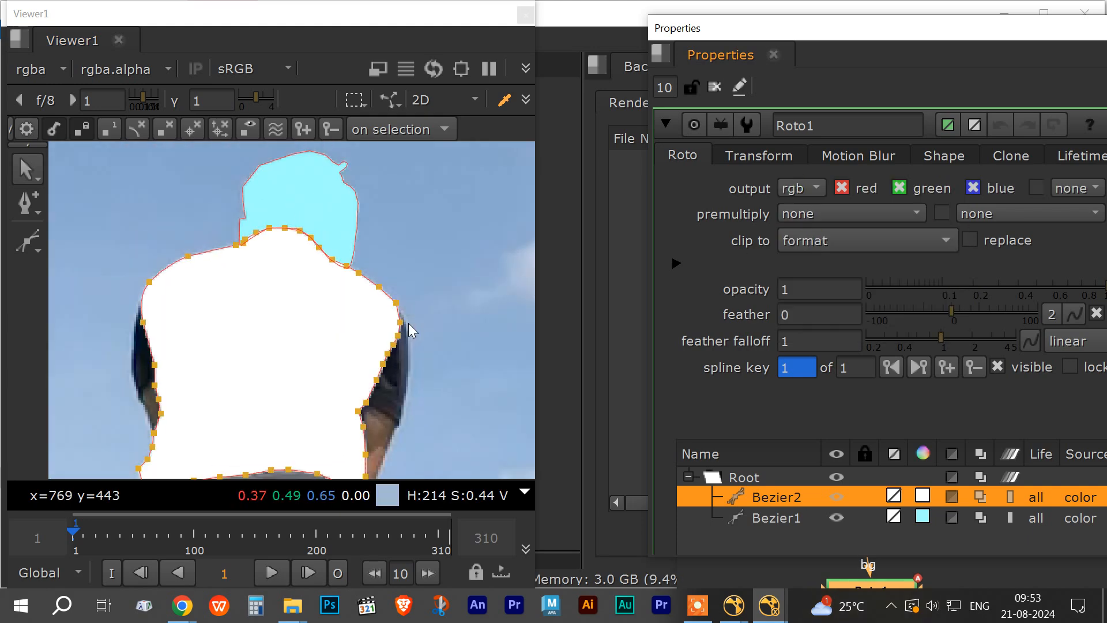
scroll(408, 329, down, 4)
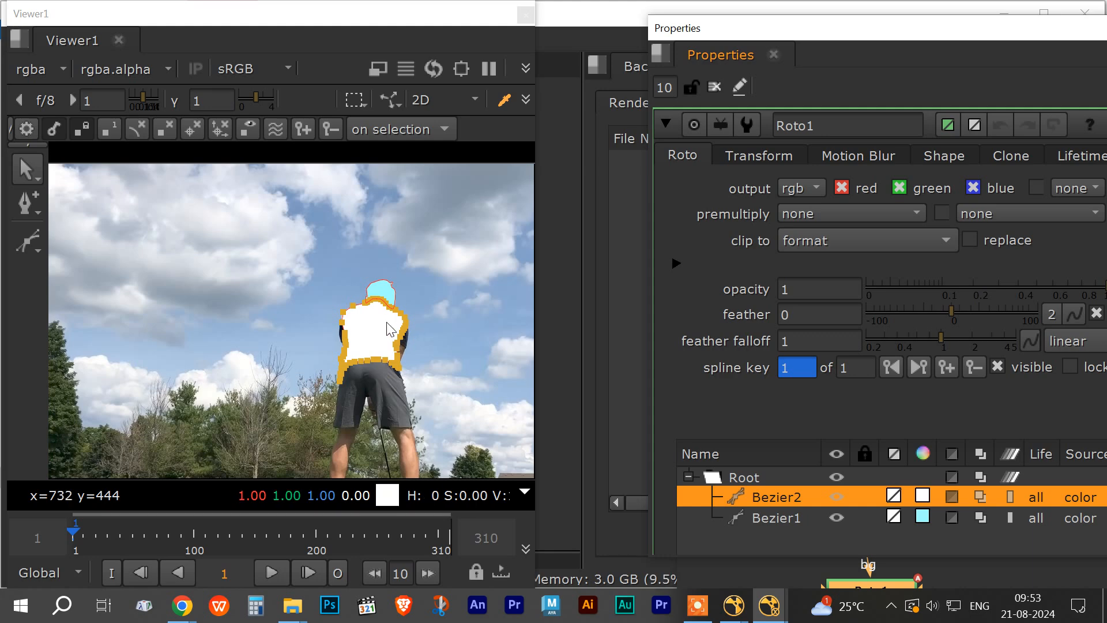
click(816, 188)
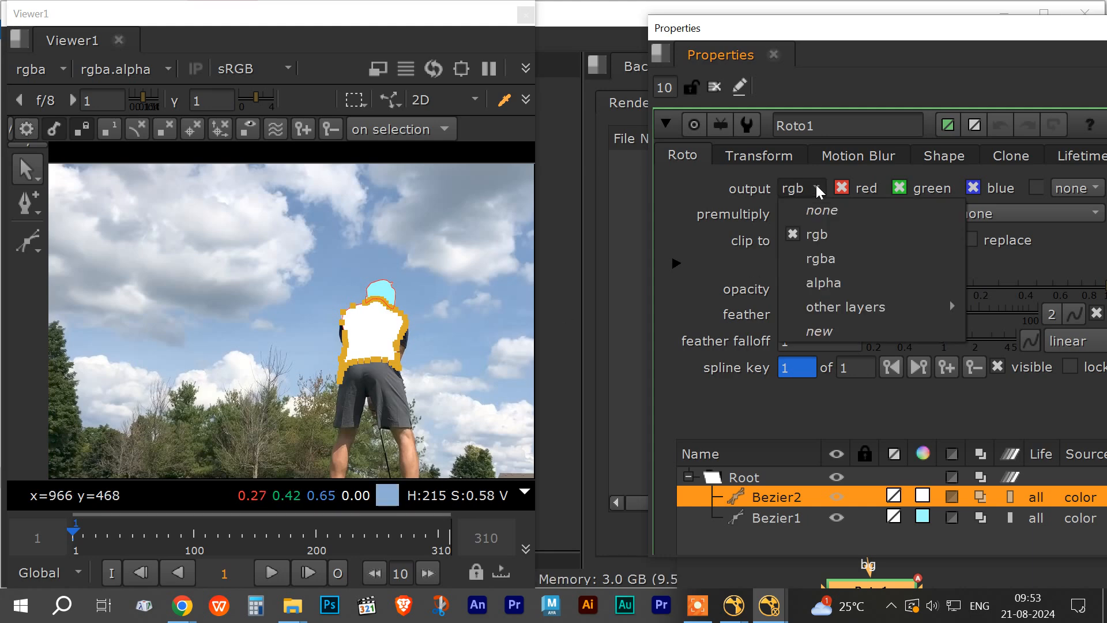
click(829, 279)
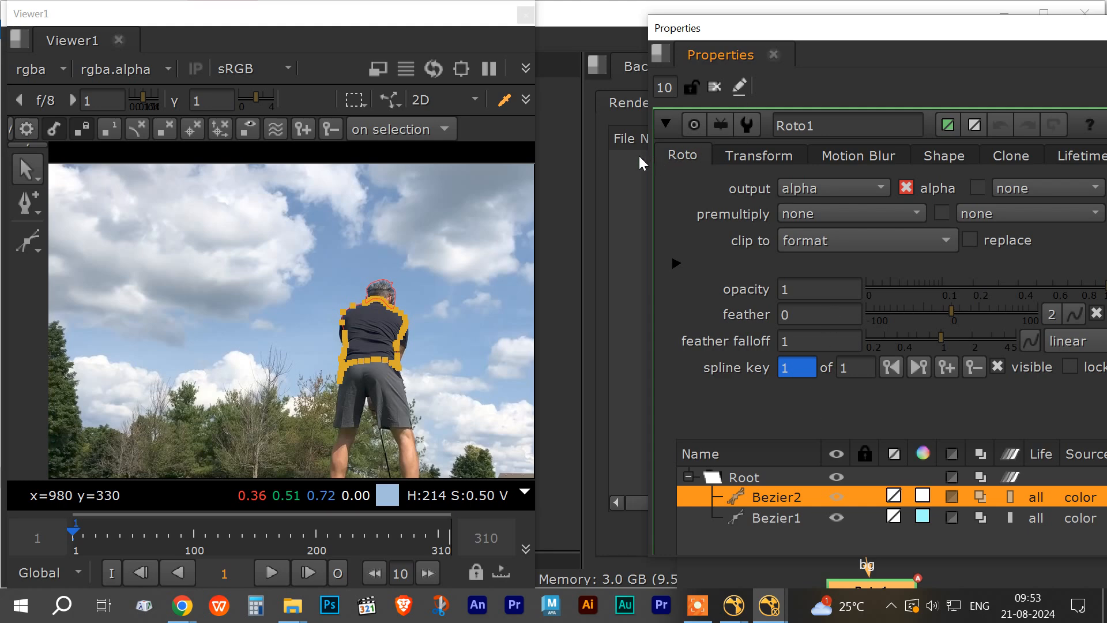
Place the Properties window directly beside the Viewer and frame the golfer's shoe next to the ball in close-up.
mouse_move(583, 156)
mouse_down()
mouse_move(512, 151)
mouse_move(579, 156)
mouse_up()
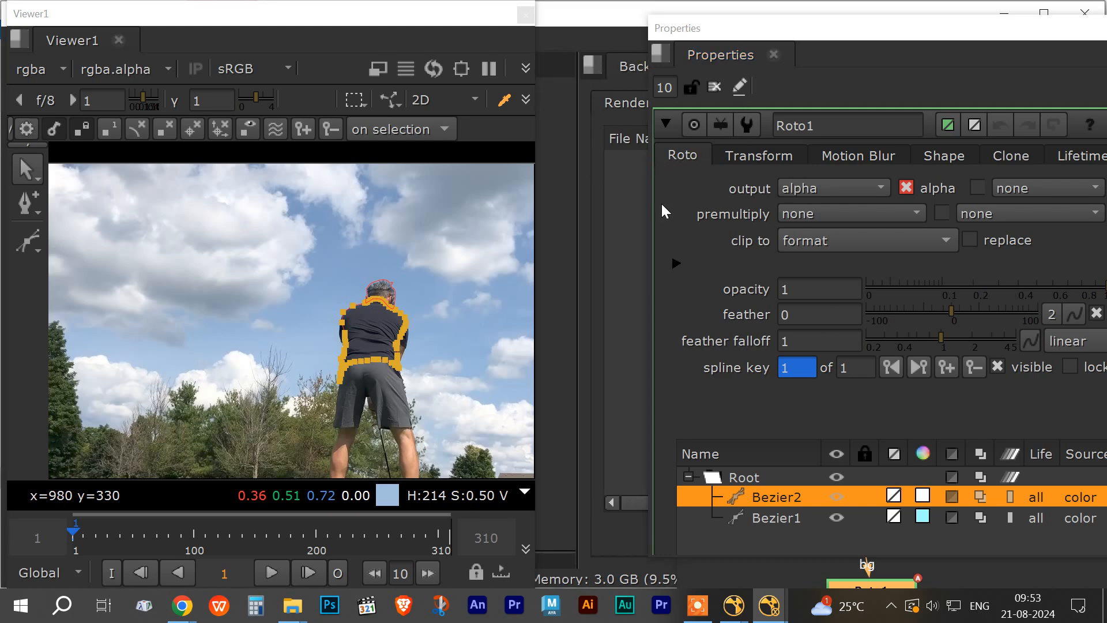
drag(681, 27, 579, 13)
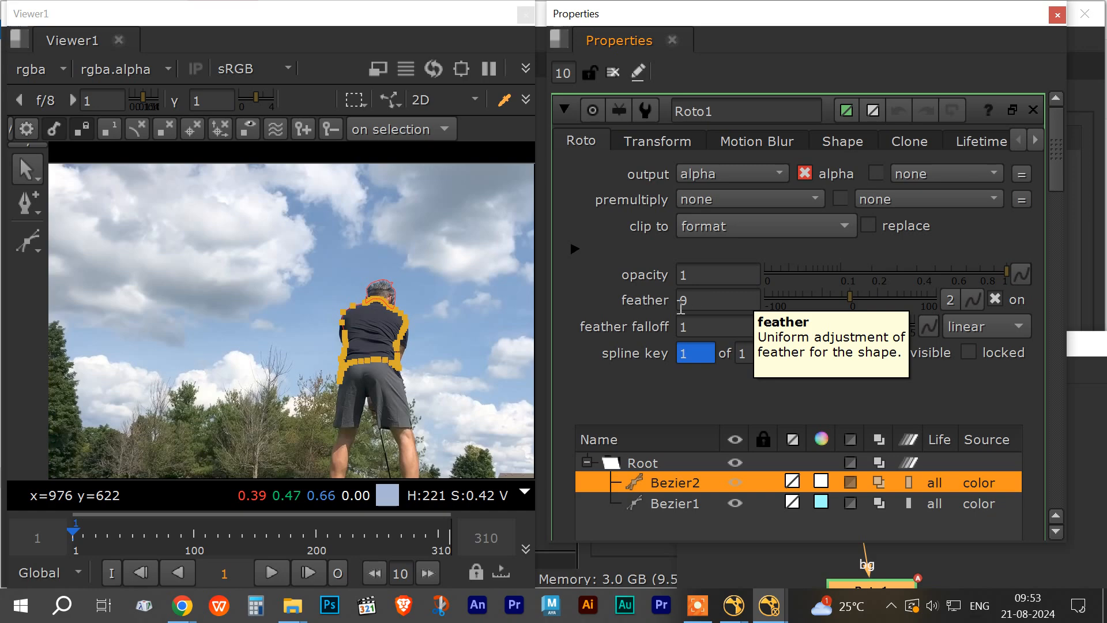
scroll(386, 403, up, 5)
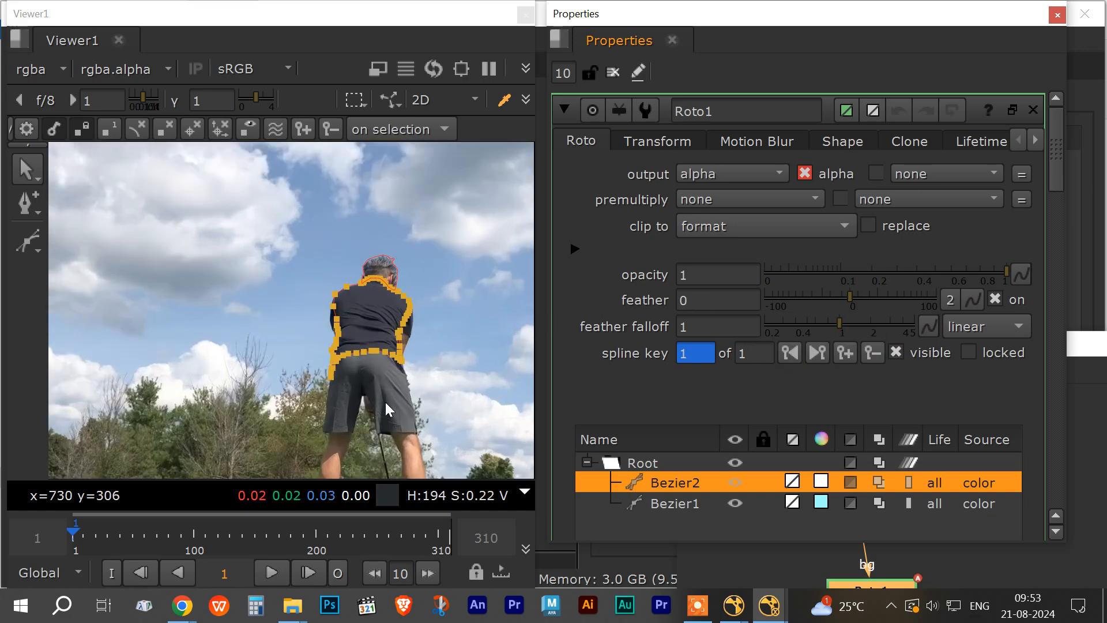
middle_drag(385, 401, 339, 236)
middle_drag(353, 428, 345, 309)
middle_drag(427, 417, 336, 353)
scroll(336, 359, up, 3)
scroll(335, 359, up, 4)
middle_drag(307, 225, 328, 335)
scroll(317, 341, up, 1)
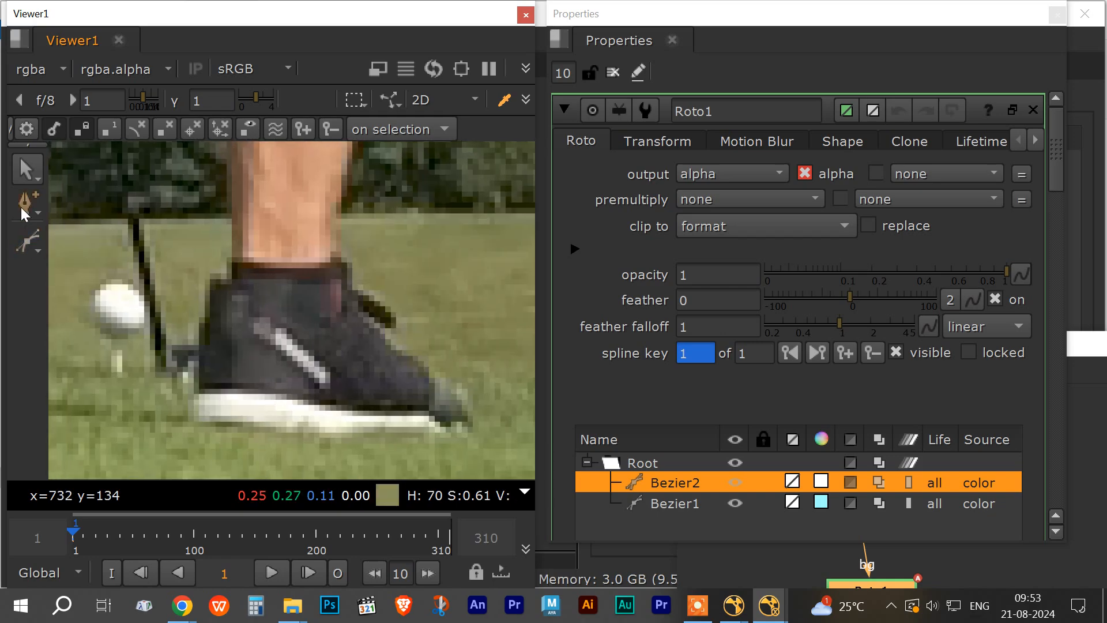
Draw an ellipse roto shape over the dark shoe, spanning from the ankle collar to the sole.
click(32, 250)
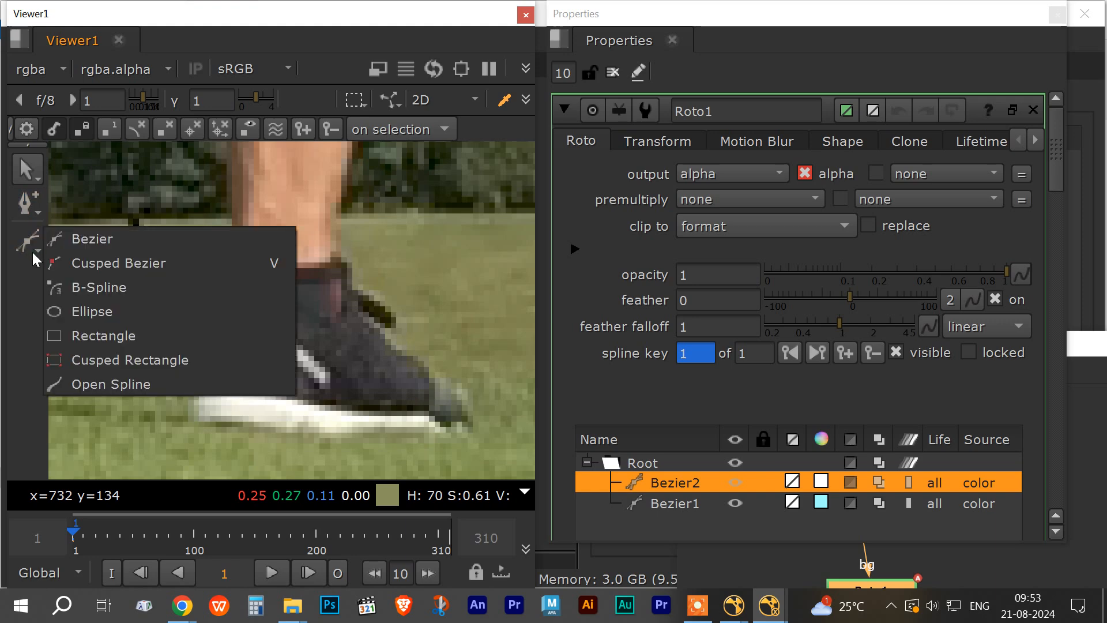
click(75, 312)
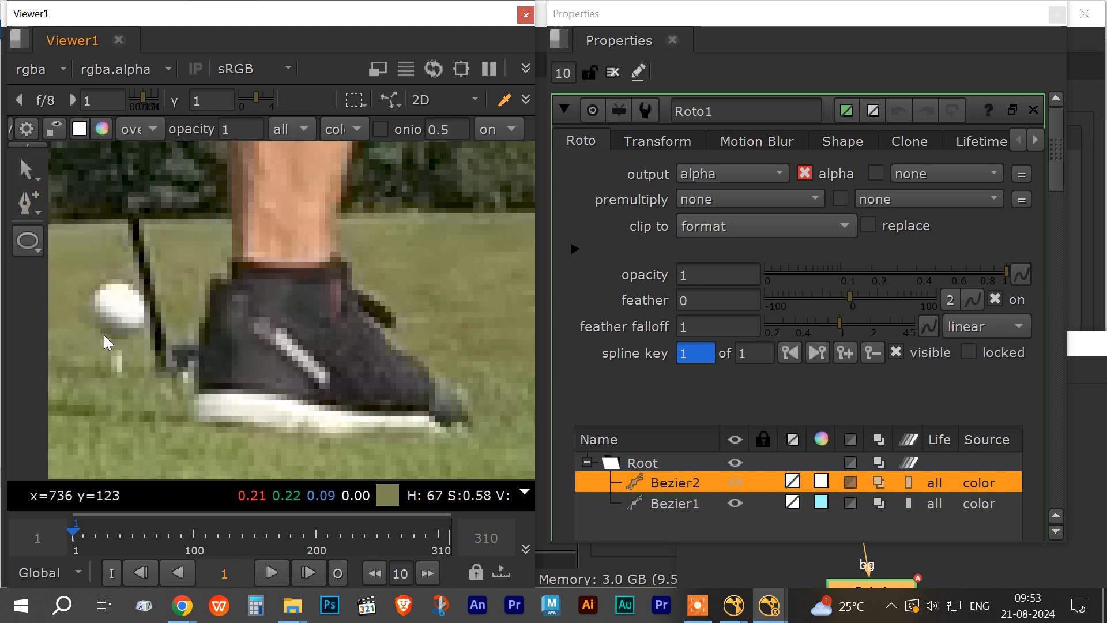
drag(216, 269, 440, 427)
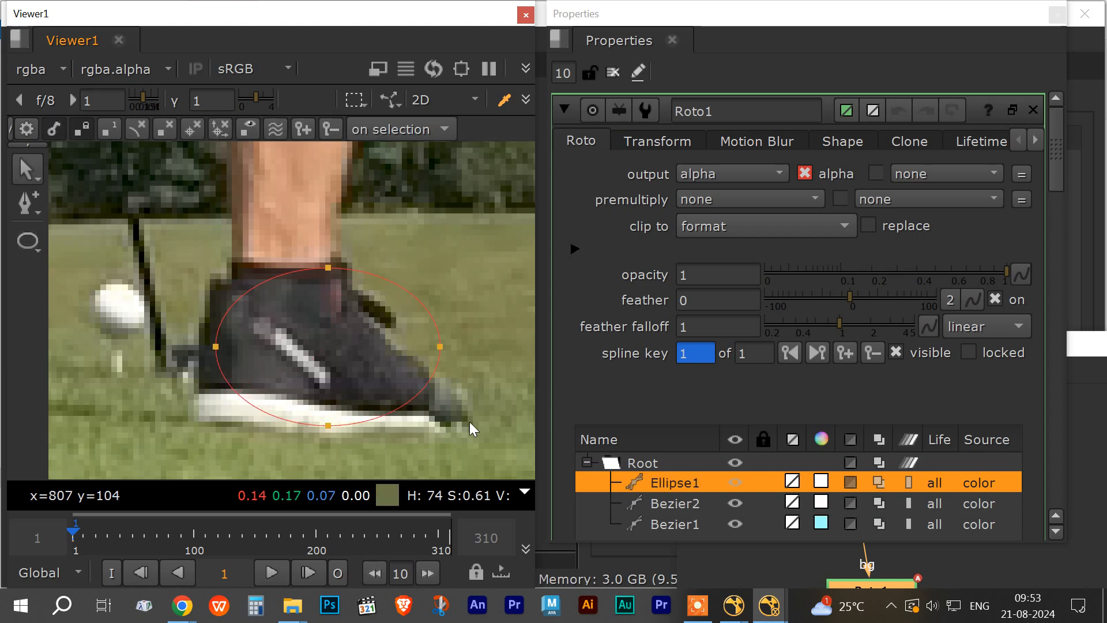
click(22, 172)
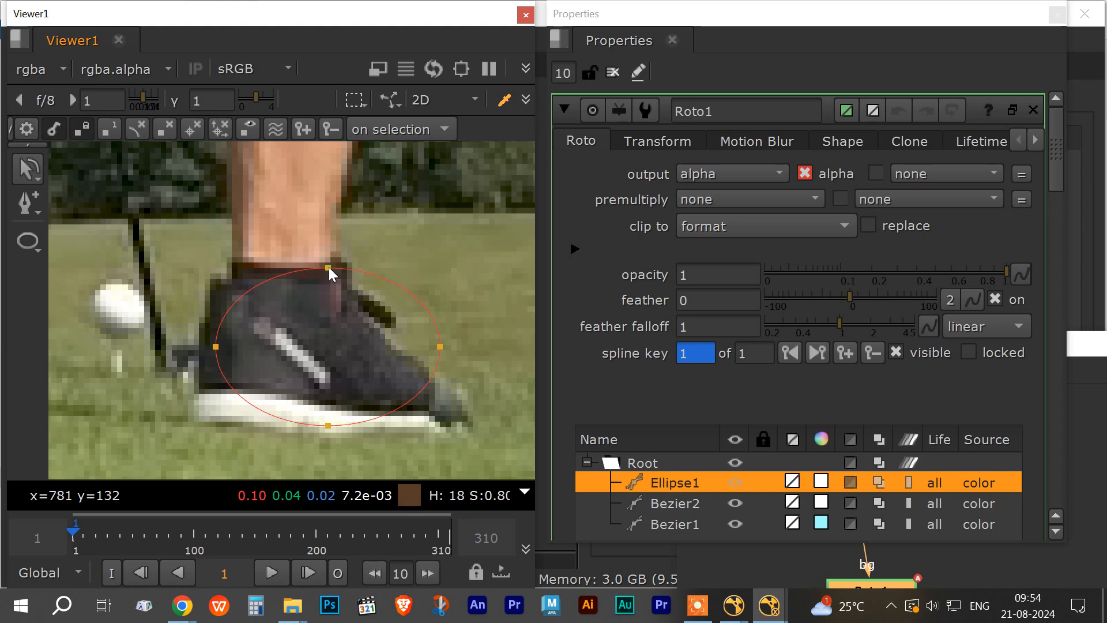
Add a point on the ellipse's upper front curve, fit it to the shoe's tongue, and move the top point to the collar's front corner.
click(32, 207)
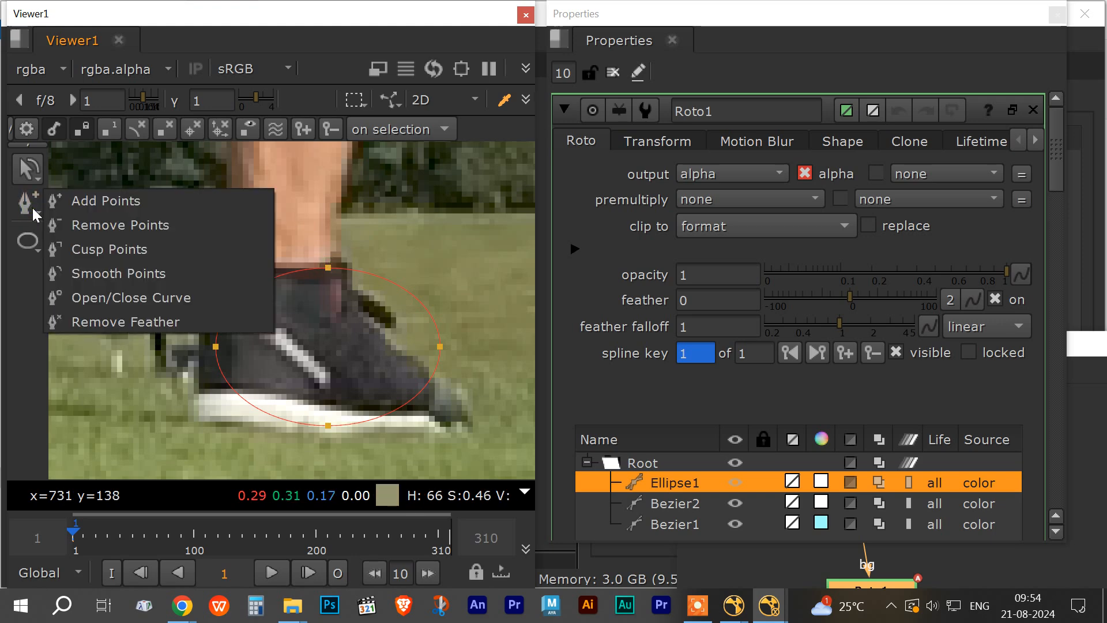
click(102, 199)
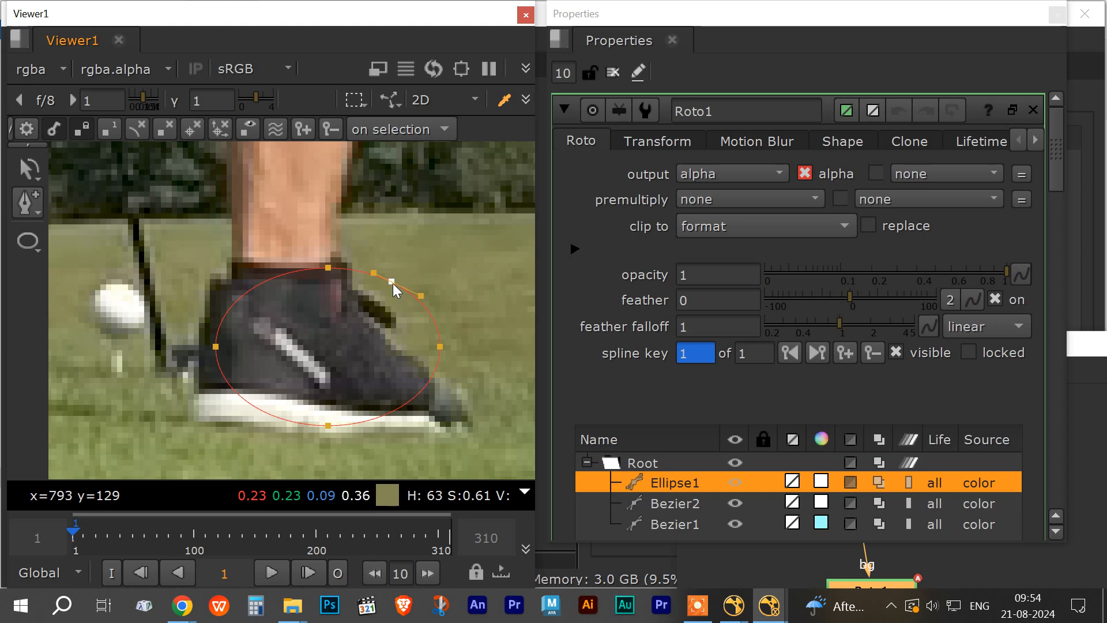
click(378, 297)
drag(378, 299, 362, 272)
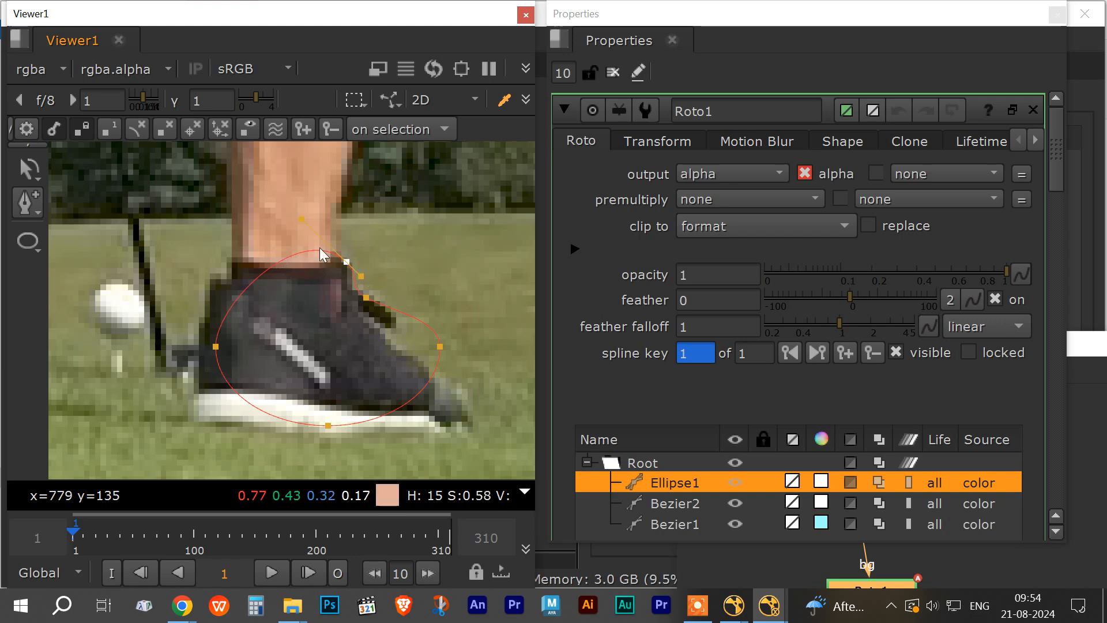
Add a point at the back corner of the shoe's collar and adjust the tangents so the curve follows the collar line.
click(31, 204)
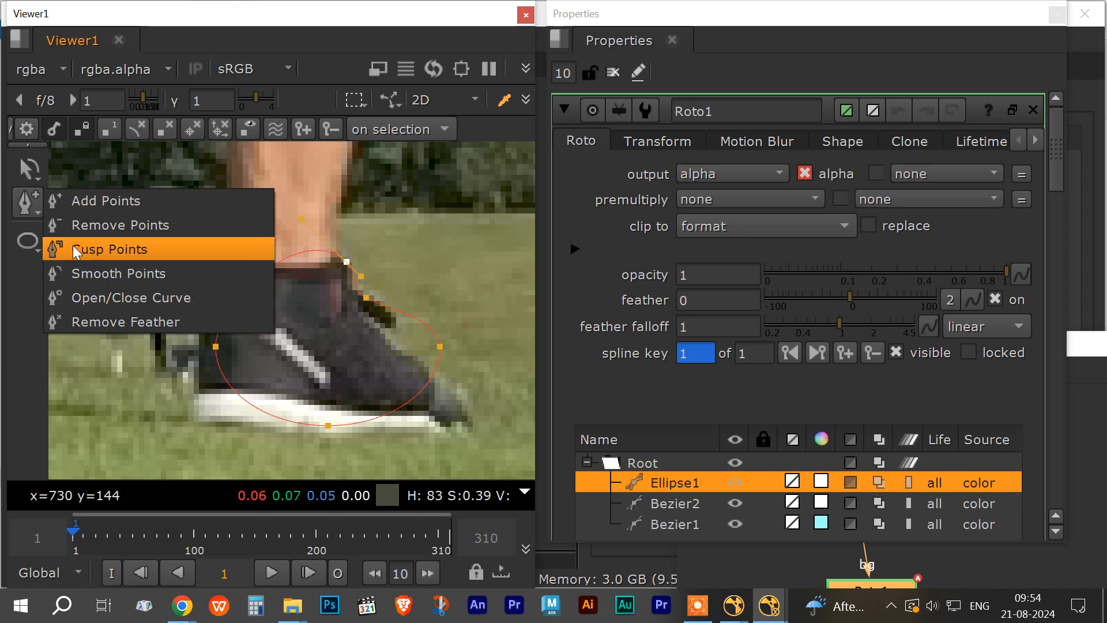
click(92, 248)
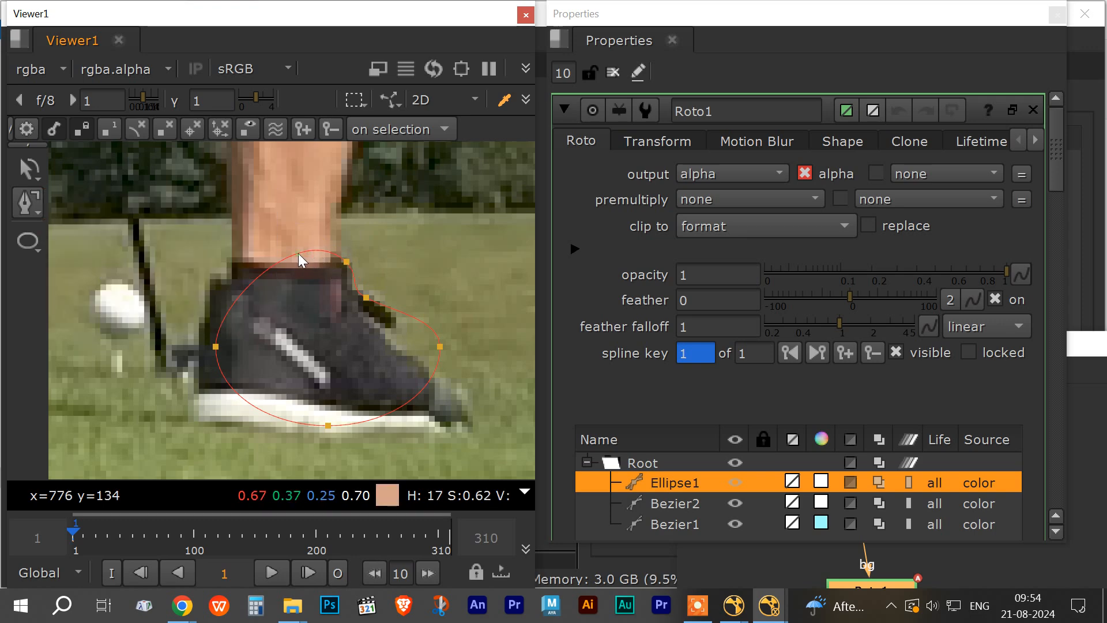
click(31, 213)
click(87, 198)
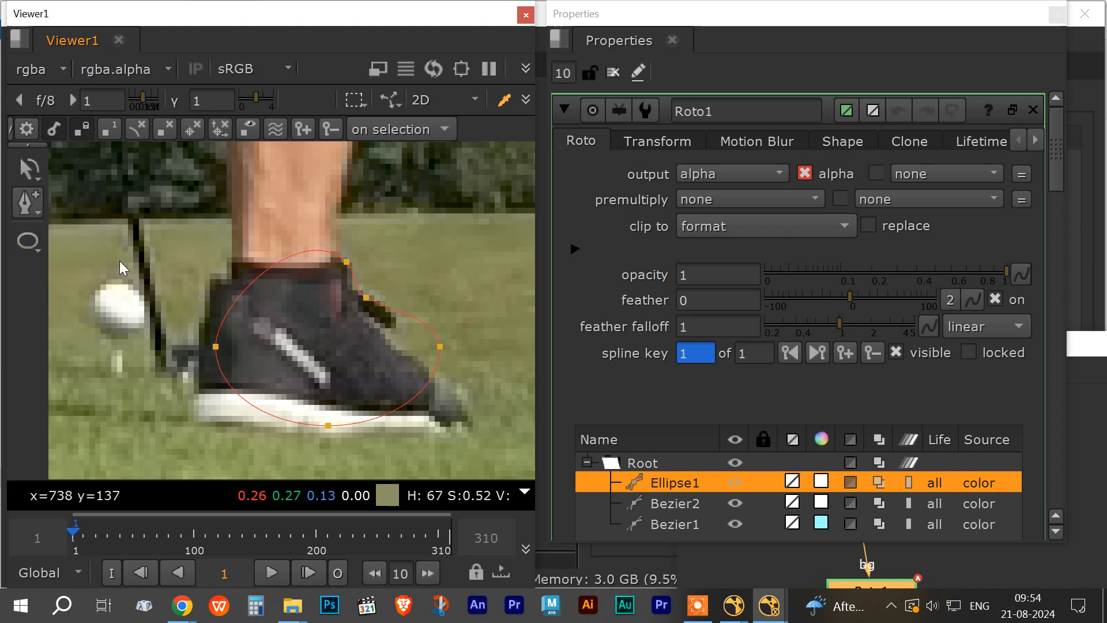
mouse_move(269, 271)
mouse_down()
mouse_move(235, 267)
mouse_move(260, 254)
mouse_move(265, 266)
mouse_up()
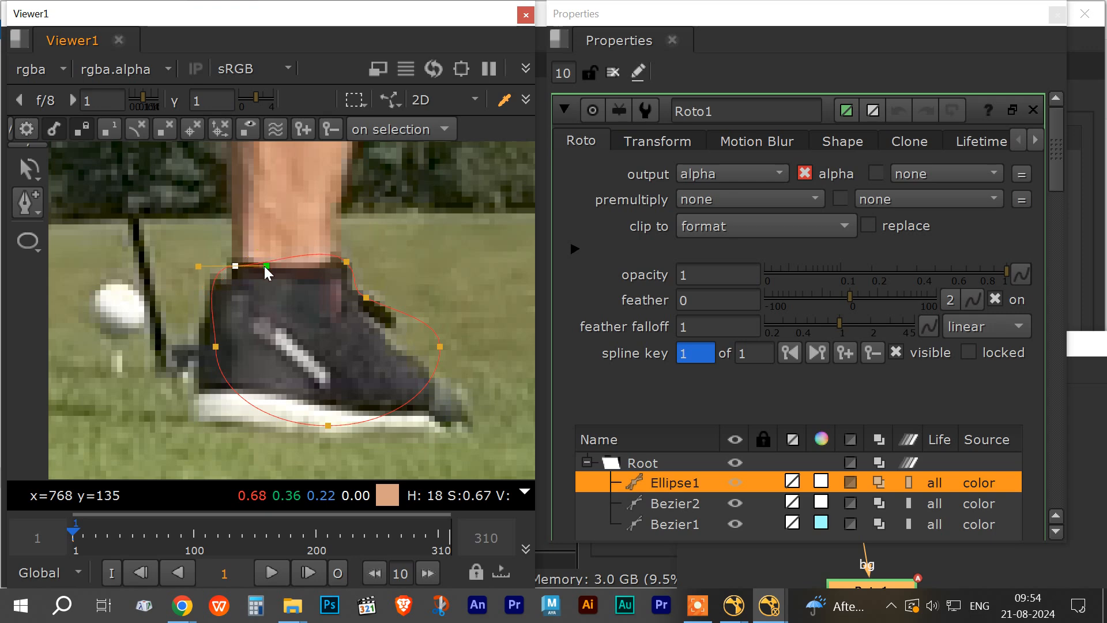
click(346, 261)
mouse_move(334, 257)
mouse_down()
mouse_move(333, 244)
mouse_move(320, 252)
mouse_up()
Move the ellipse's rear point onto the heel edge and add a point just below the collar to fit the shoe's upper back corner.
drag(217, 345, 203, 346)
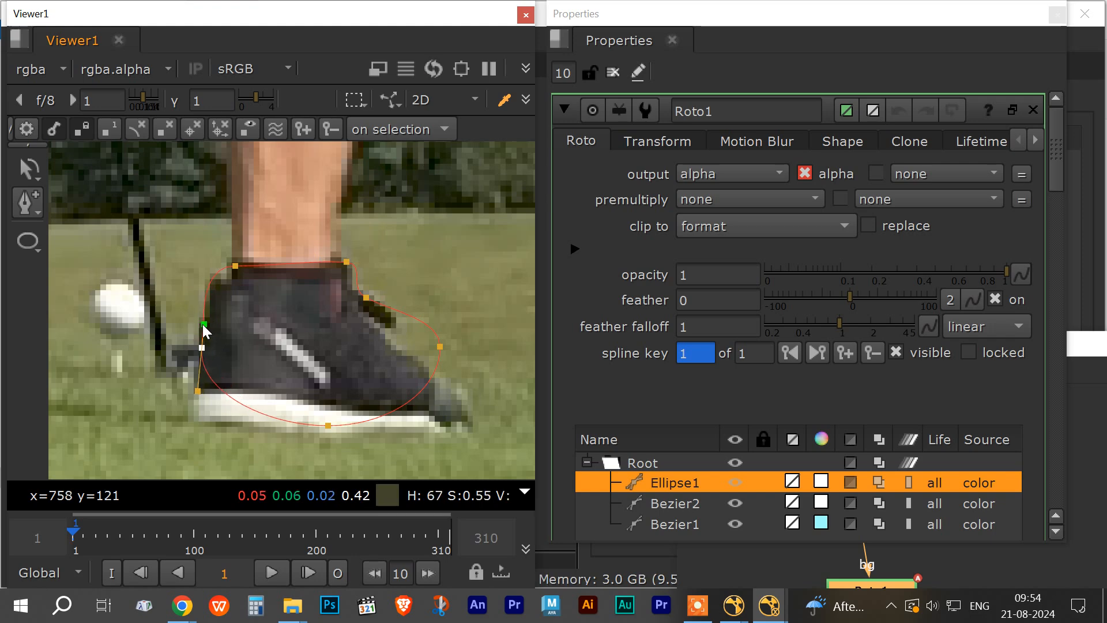
click(209, 281)
drag(209, 280, 224, 272)
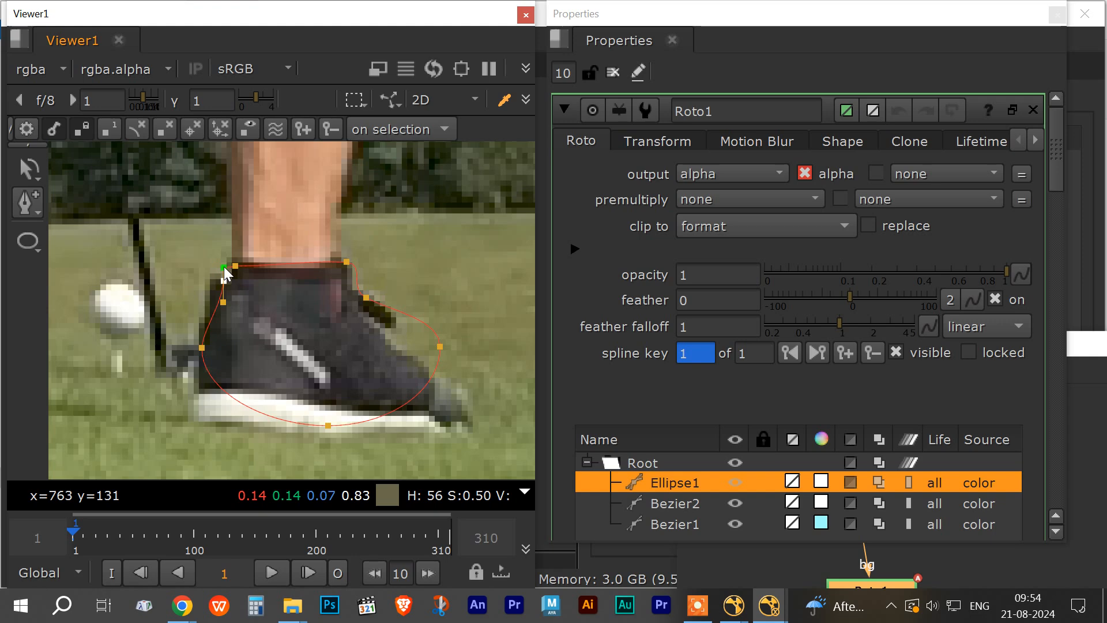
click(211, 320)
drag(212, 320, 215, 292)
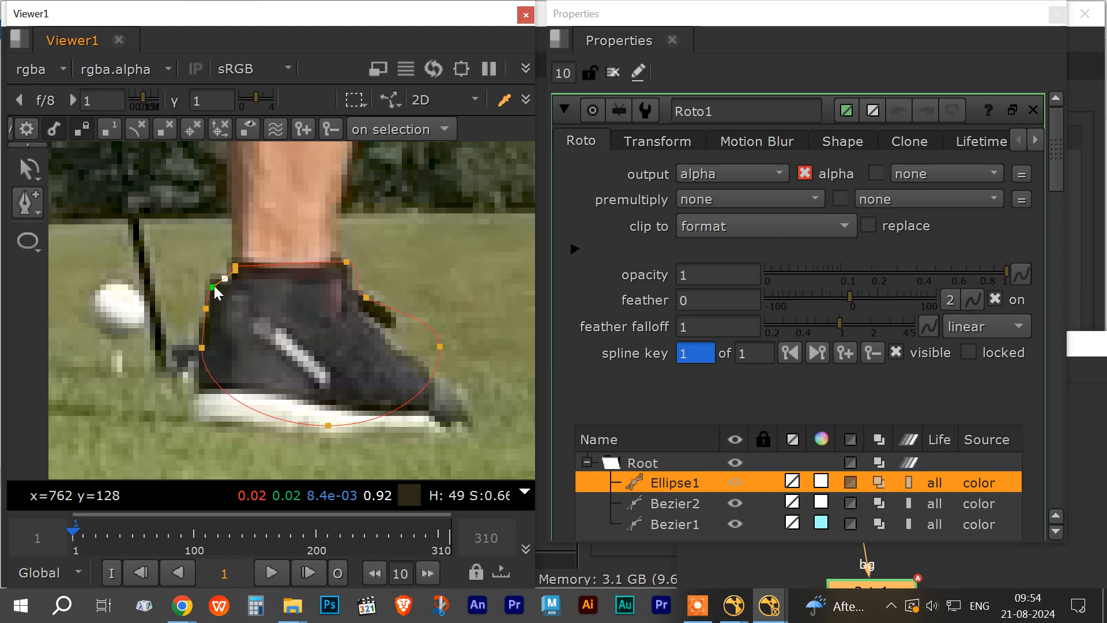
Set Ellipse1's feather to 0 and its feather falloff to 1.2.
scroll(238, 321, up, 7)
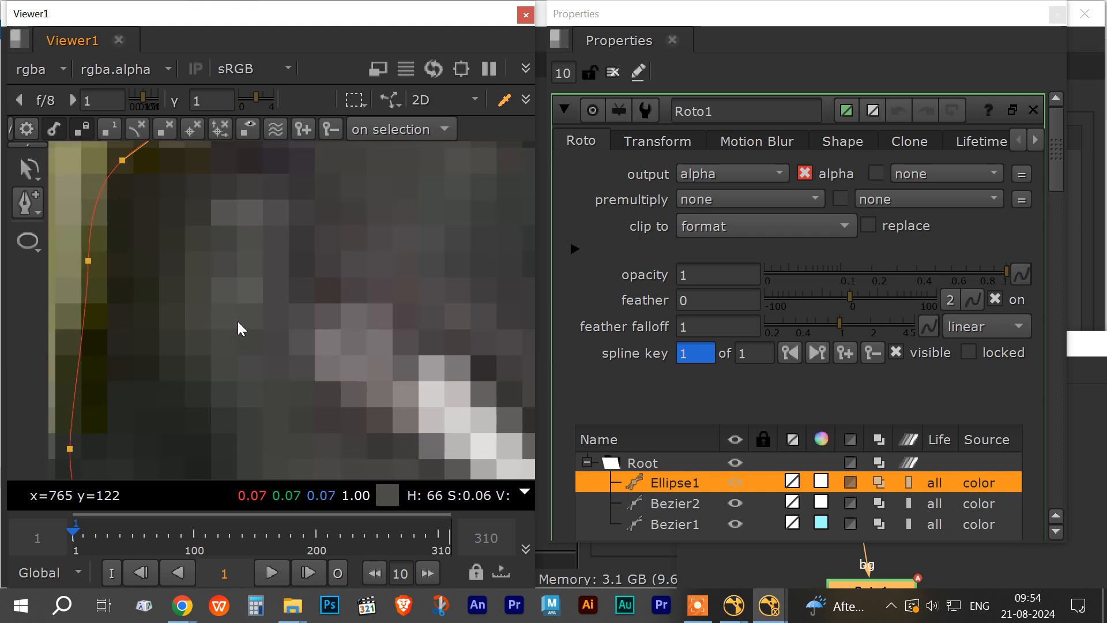
scroll(237, 321, up, 1)
mouse_move(853, 295)
mouse_down()
mouse_move(870, 294)
mouse_move(836, 297)
mouse_up()
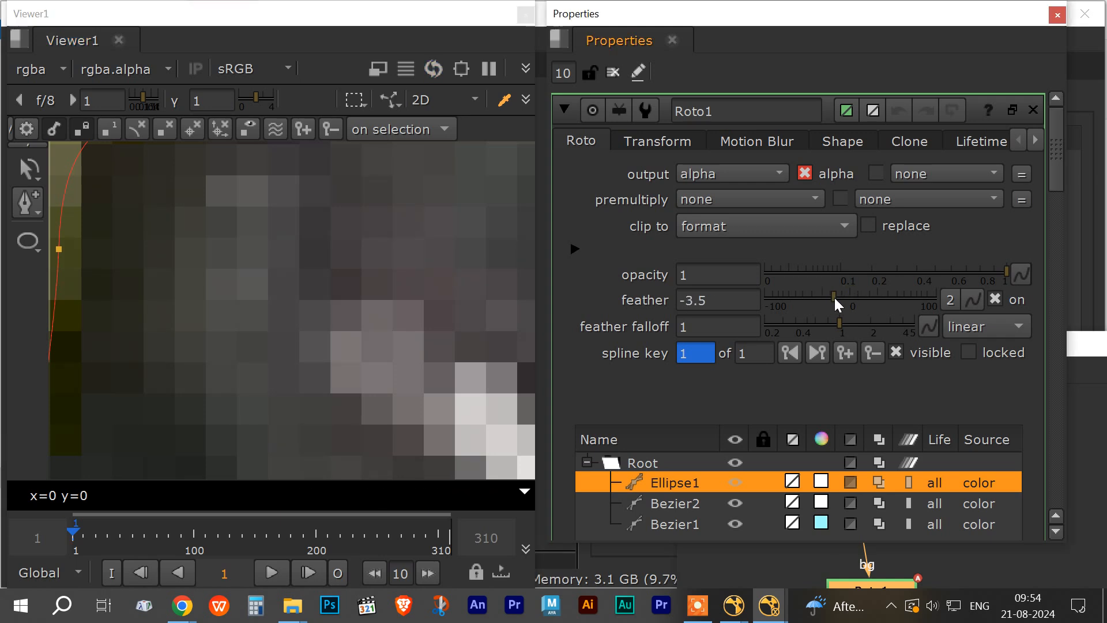
double_click(721, 298)
text(0)
key(Return)
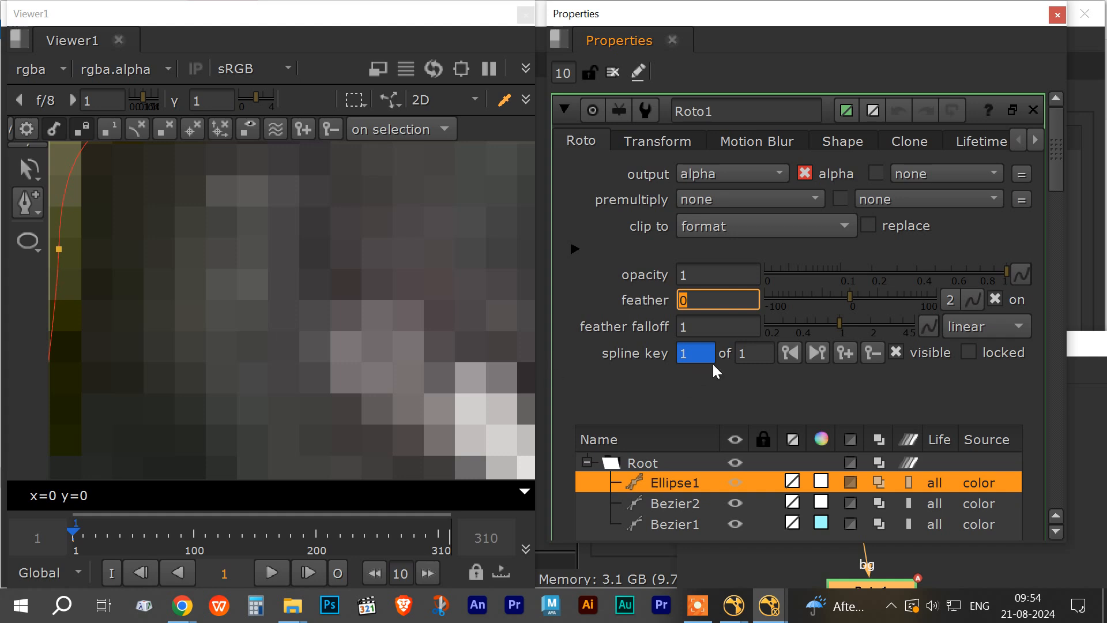
drag(838, 323, 848, 322)
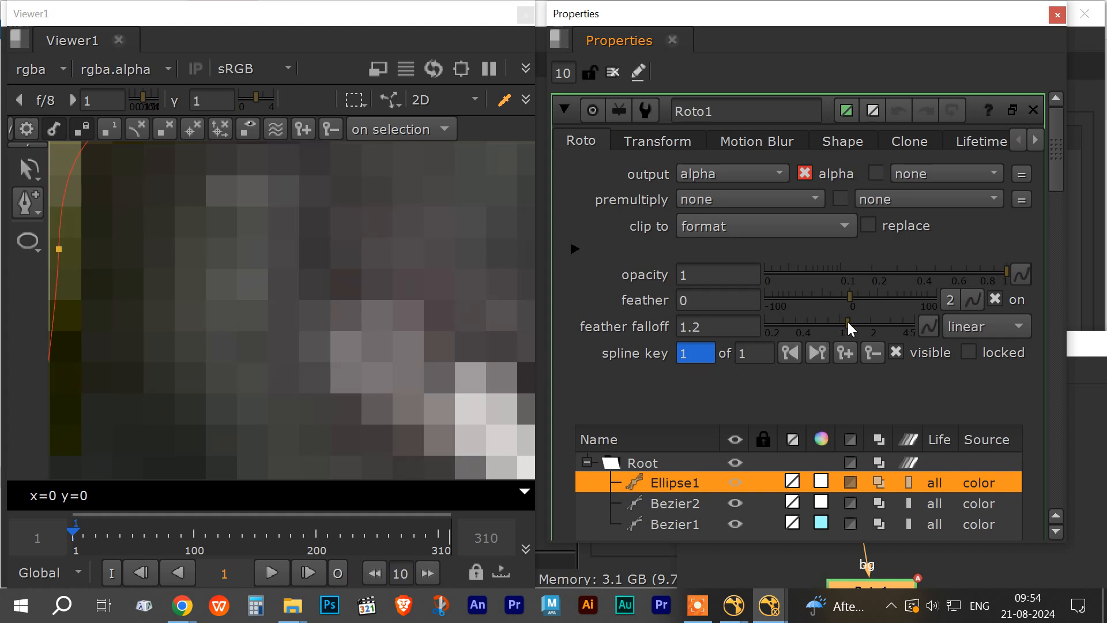
Nudge the point just below the back of the collar slightly outward and activate the Select Splines tool.
scroll(282, 369, down, 10)
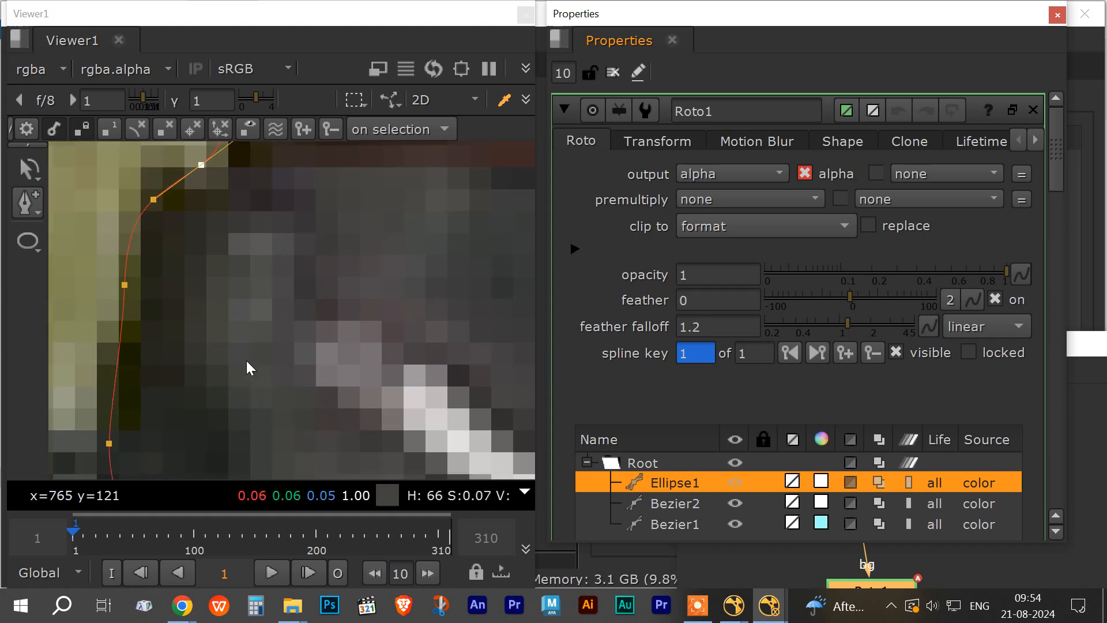
scroll(307, 347, up, 8)
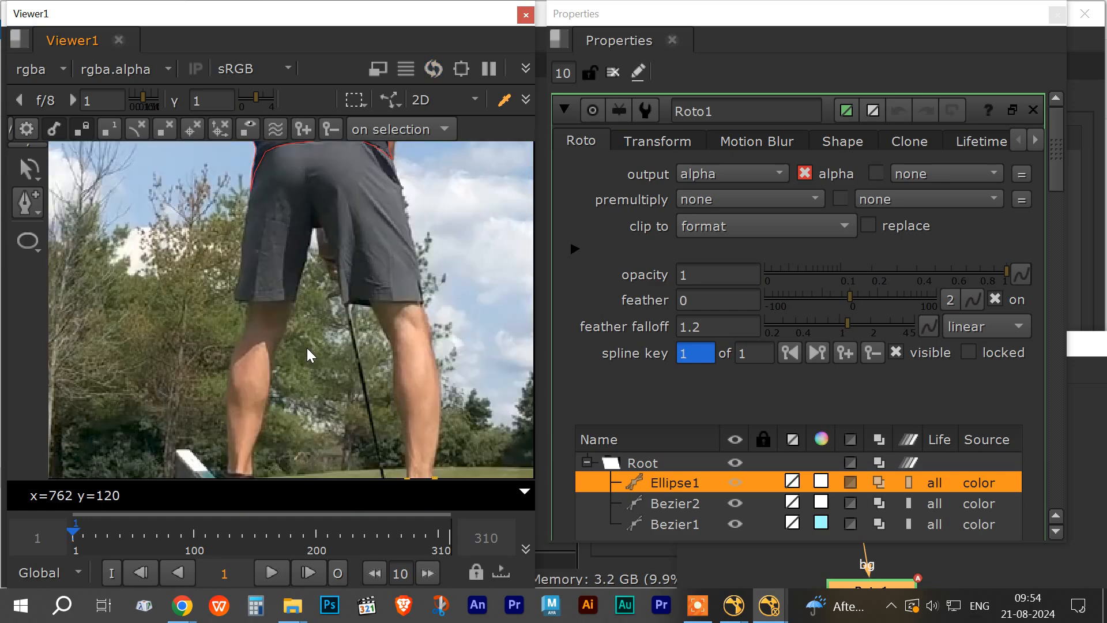
scroll(336, 328, up, 10)
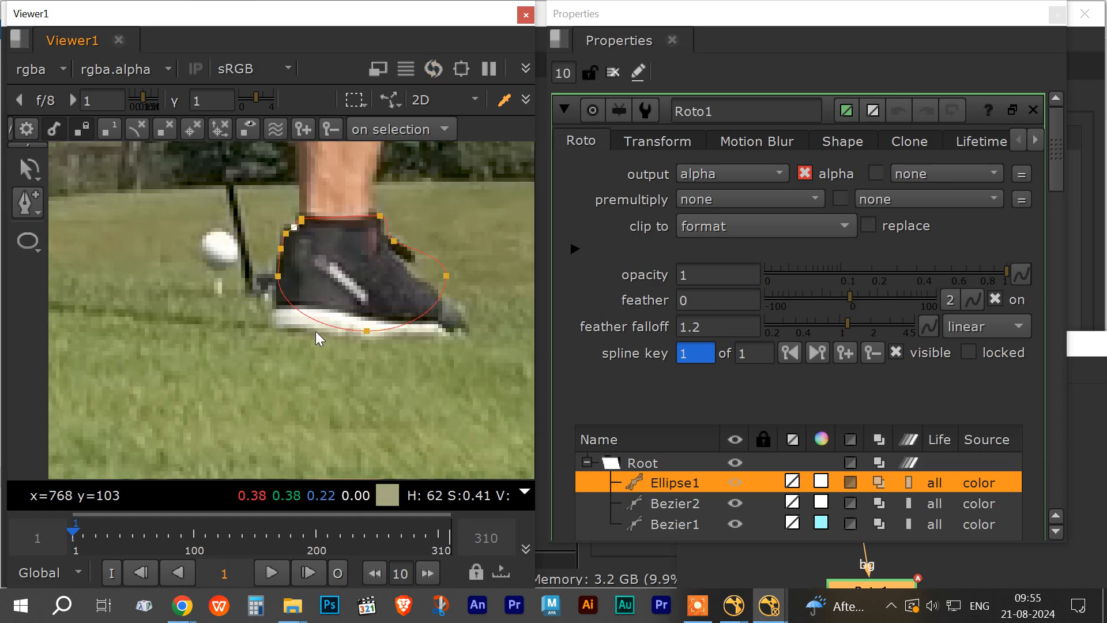
scroll(248, 380, up, 3)
scroll(232, 271, up, 2)
middle_drag(232, 271, 238, 413)
middle_drag(235, 245, 237, 390)
scroll(216, 334, up, 1)
middle_drag(215, 335, 230, 402)
middle_drag(225, 298, 254, 383)
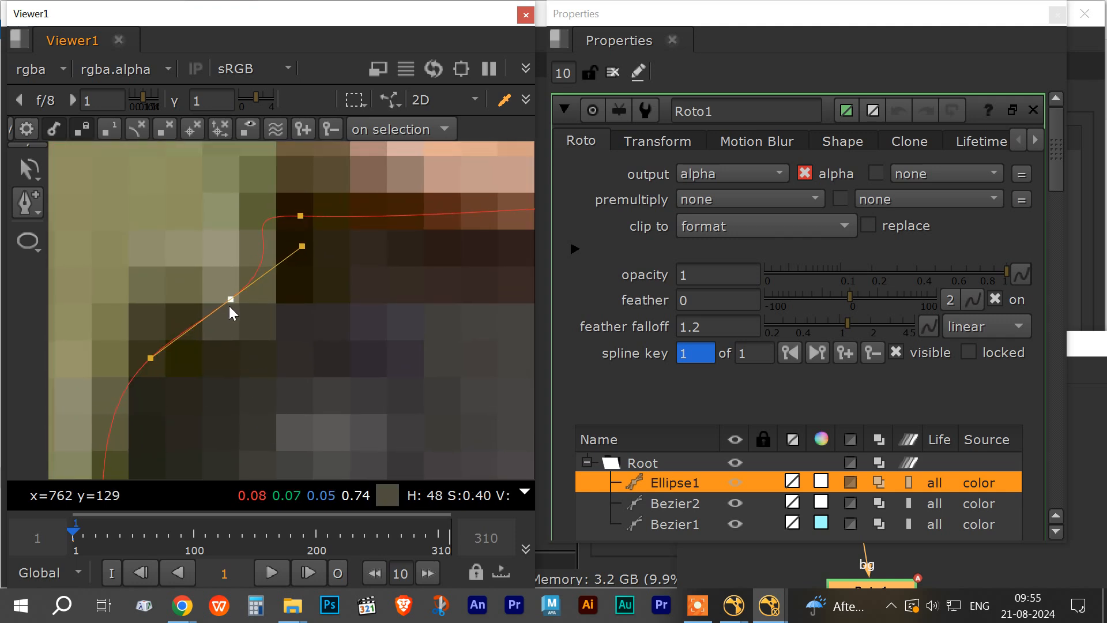
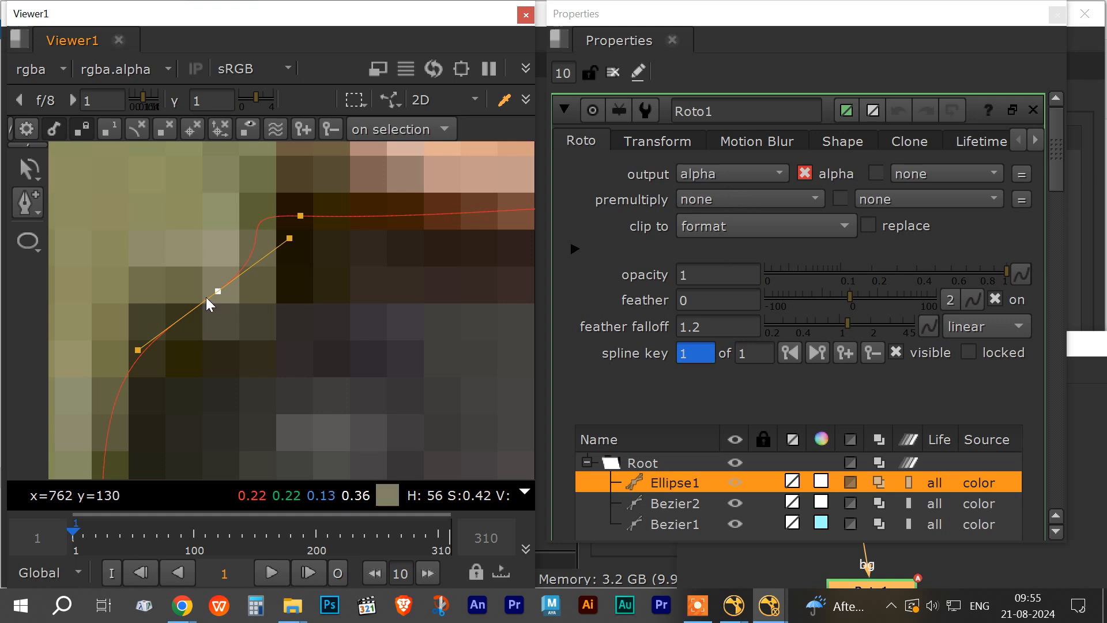
click(28, 172)
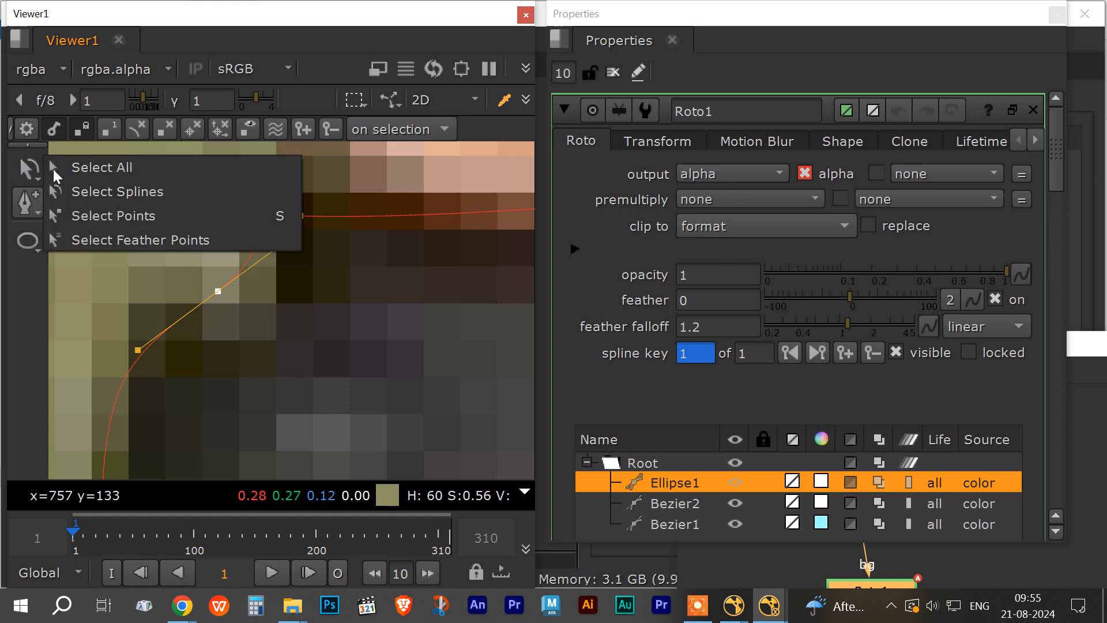
click(96, 192)
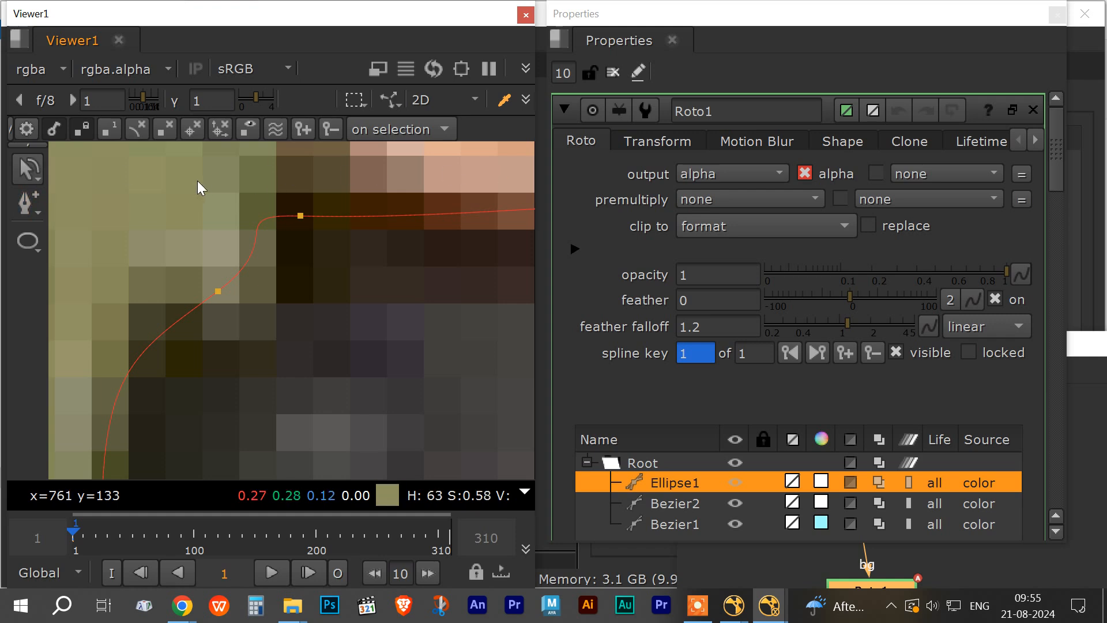
click(163, 71)
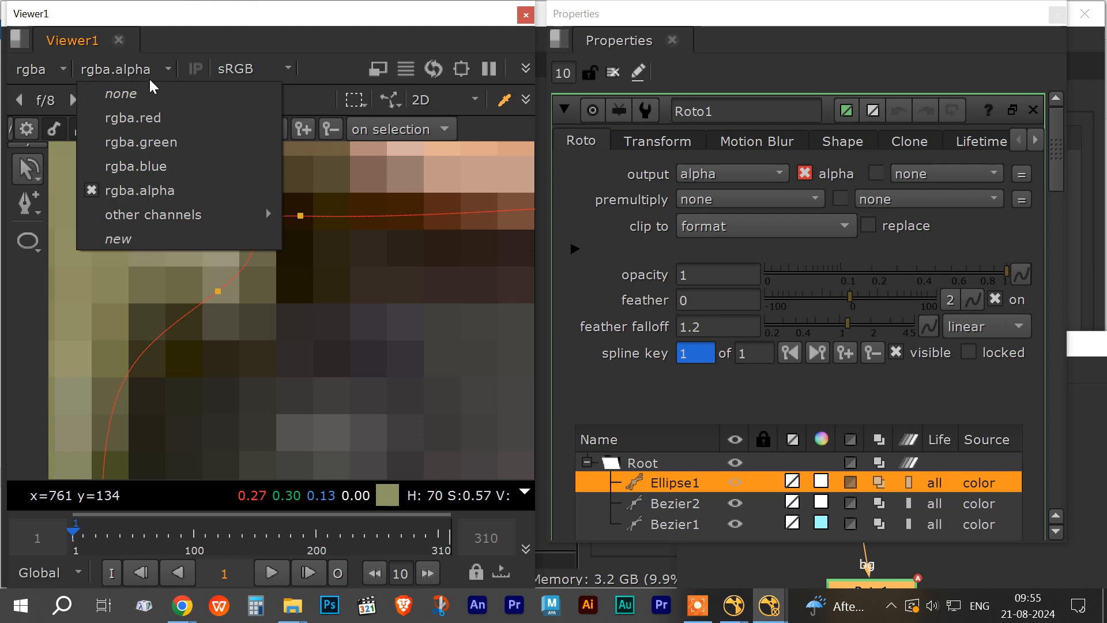
click(133, 119)
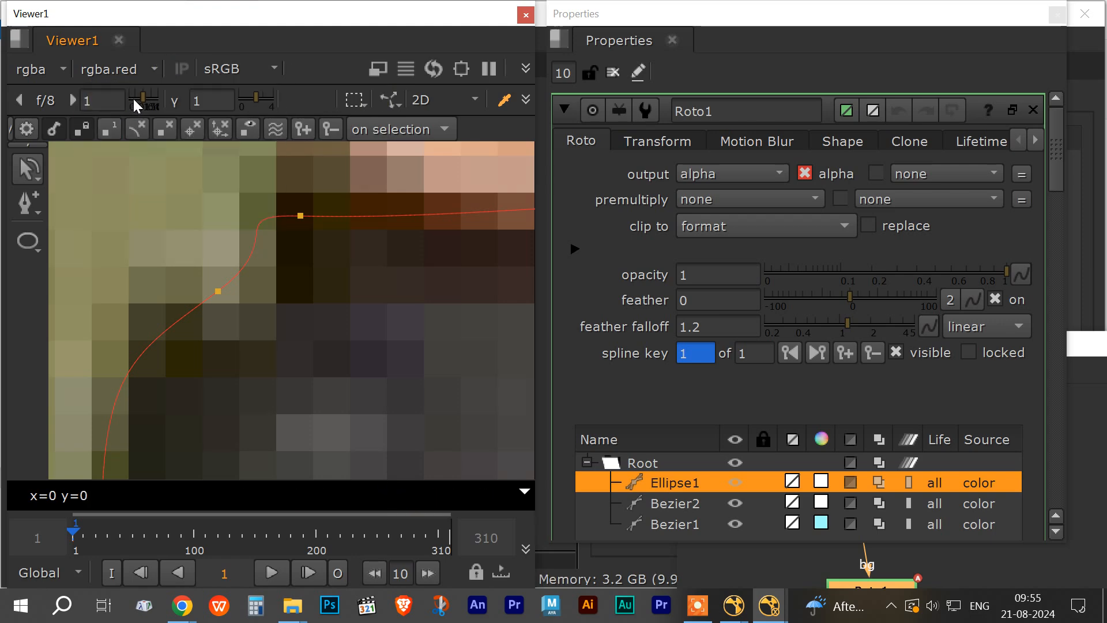
click(148, 68)
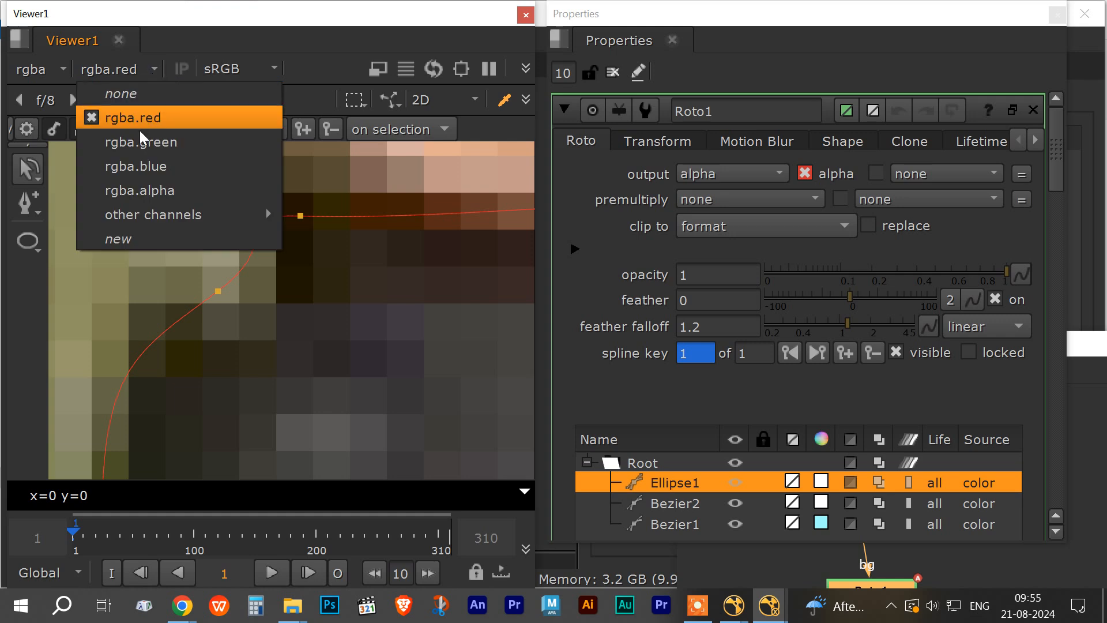
click(147, 191)
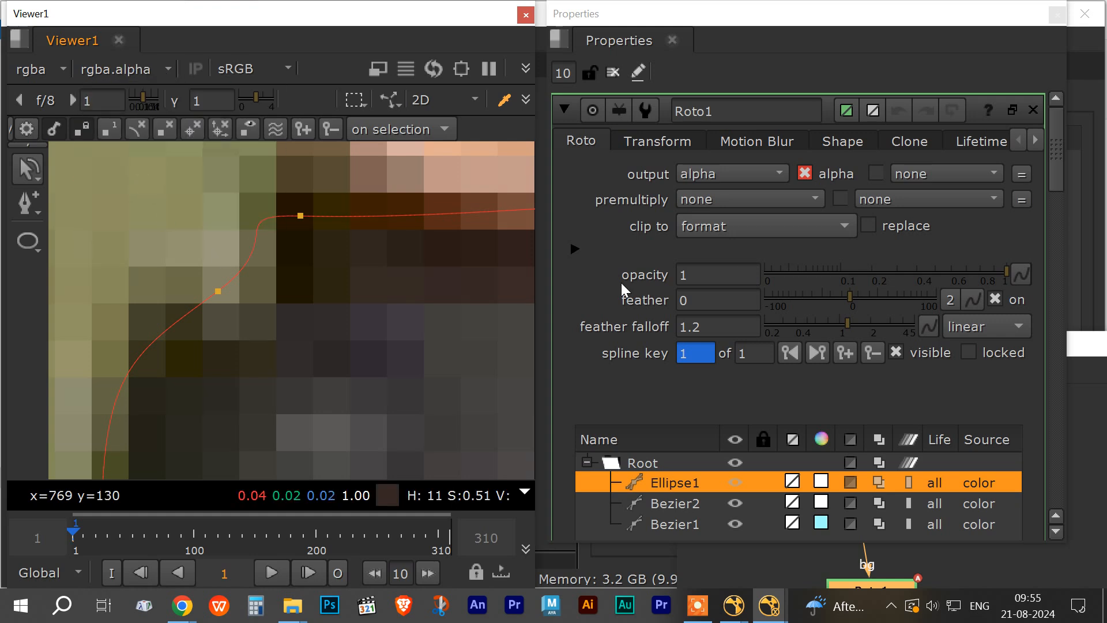
Set the Roto node's output to rgb.
click(779, 175)
click(768, 220)
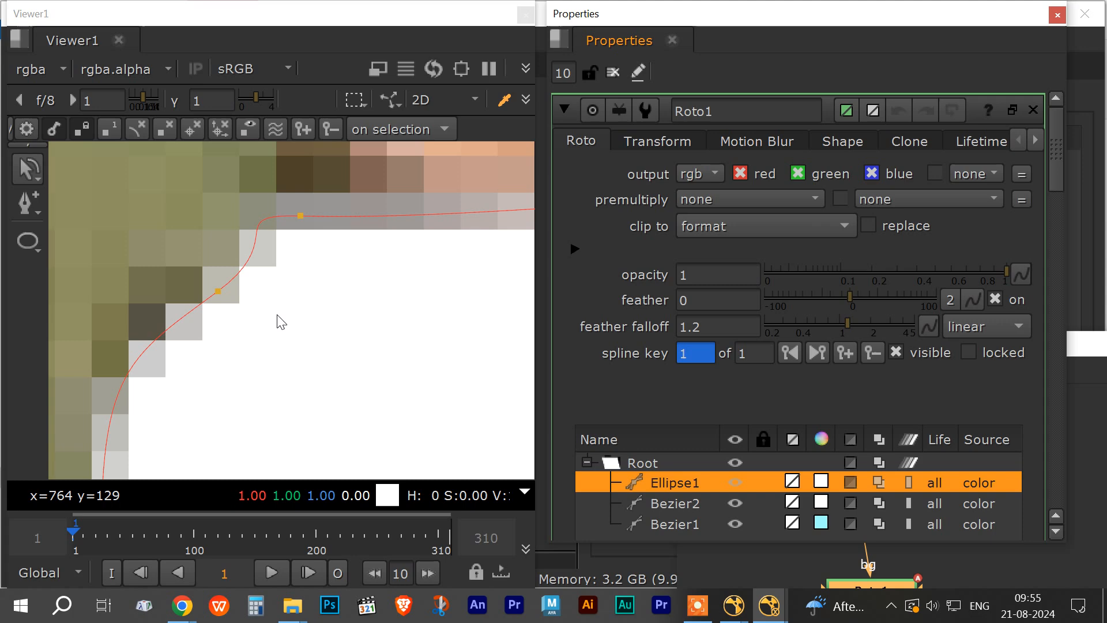
Activate the Select All tool and pull a feather outward from the point just below the back of the collar.
click(216, 293)
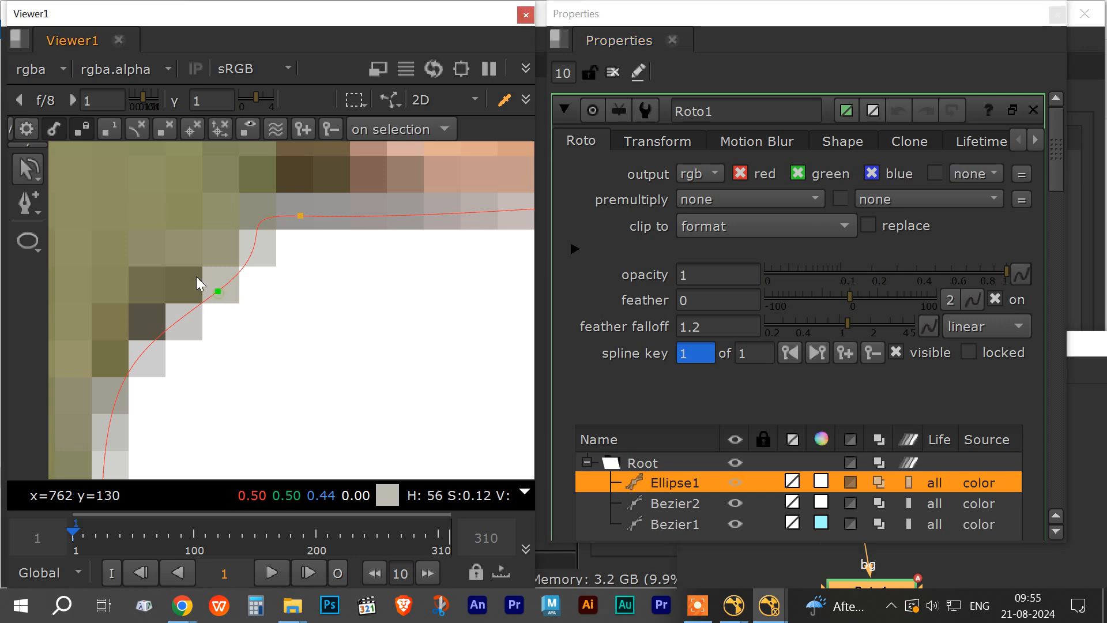
right_click(31, 178)
click(60, 167)
click(219, 292)
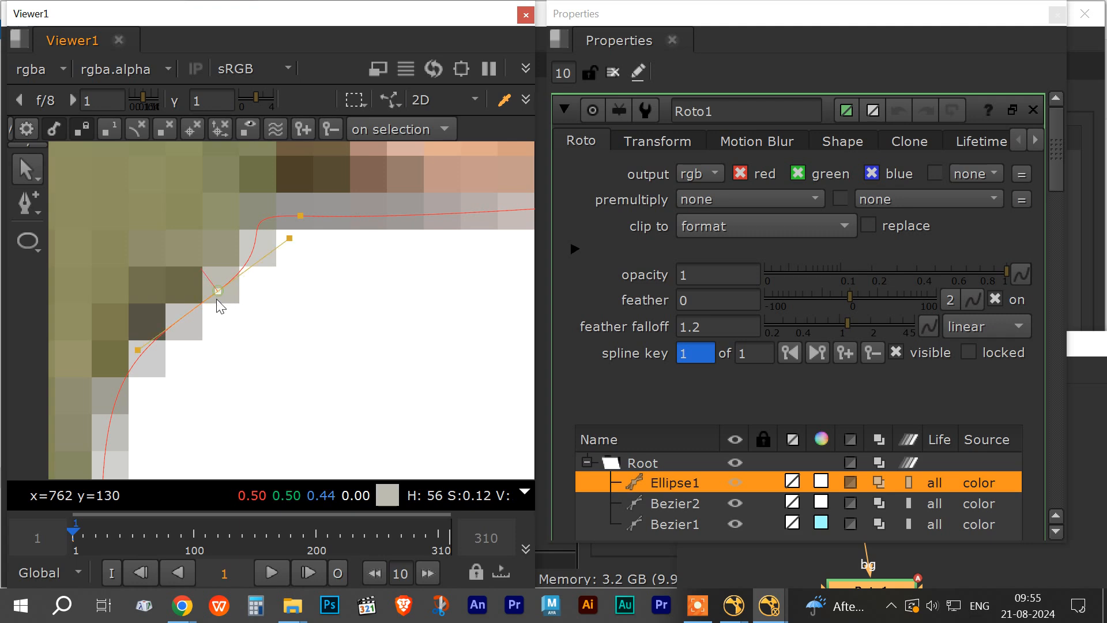
middle_drag(227, 298, 424, 377)
ctrl+drag(360, 312, 322, 270)
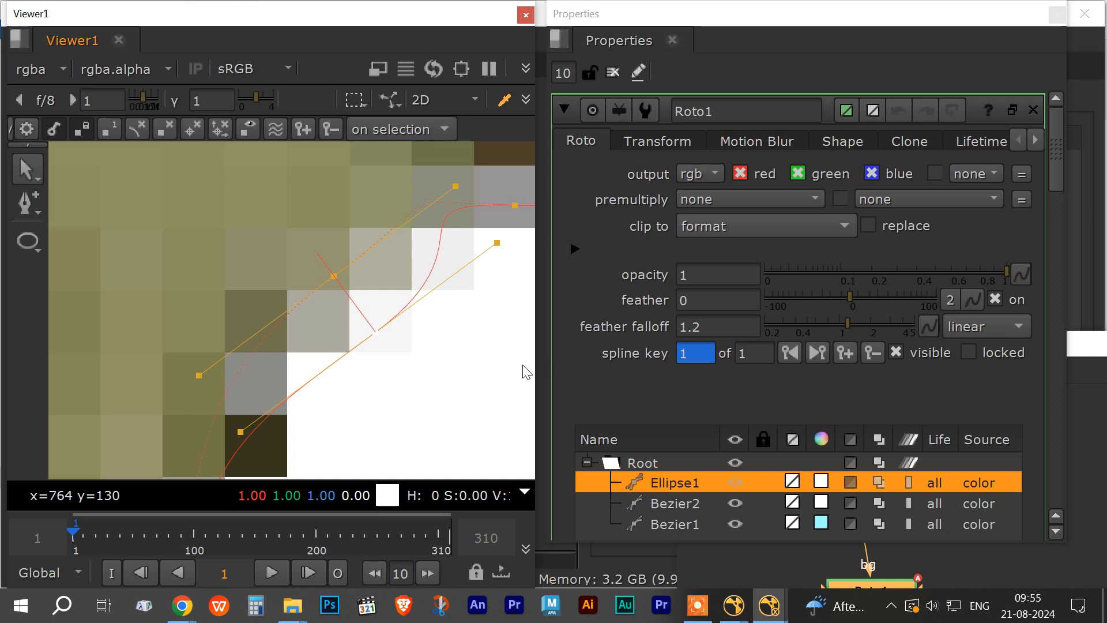
Pull a feather outward from Ellipse1's point on the upper part of the shoe's heel edge.
scroll(494, 378, down, 3)
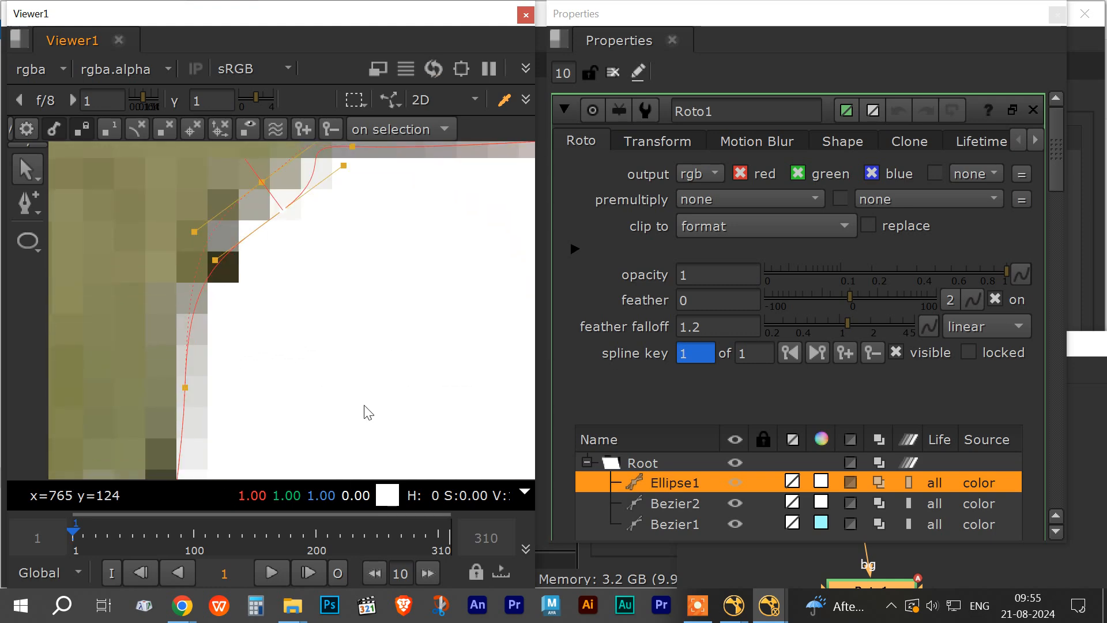
middle_drag(256, 427, 328, 368)
click(257, 329)
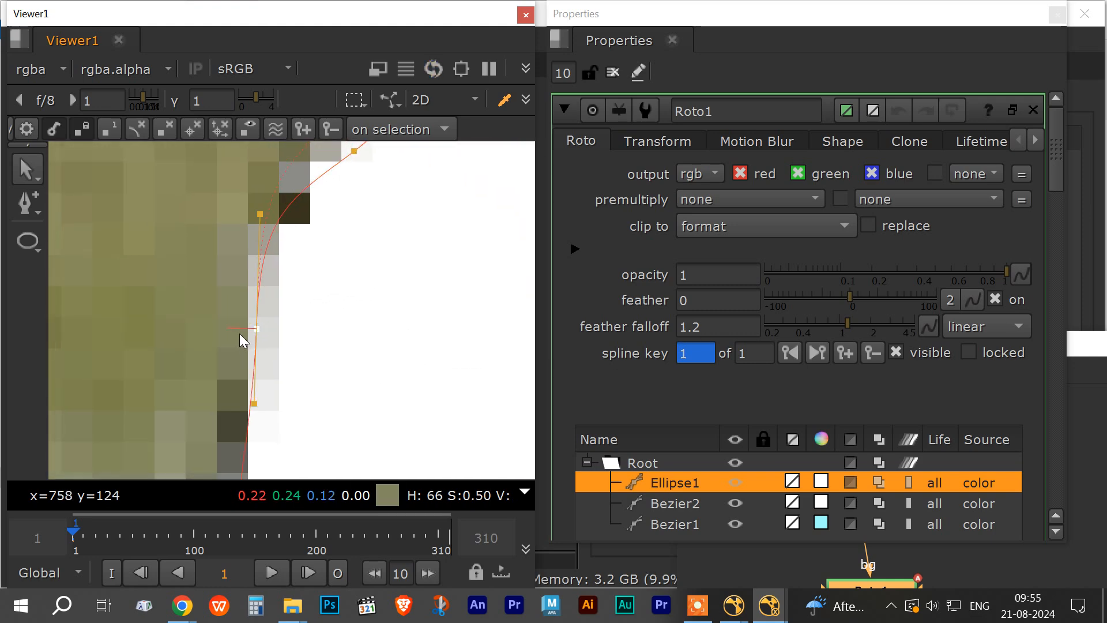
drag(229, 326, 177, 326)
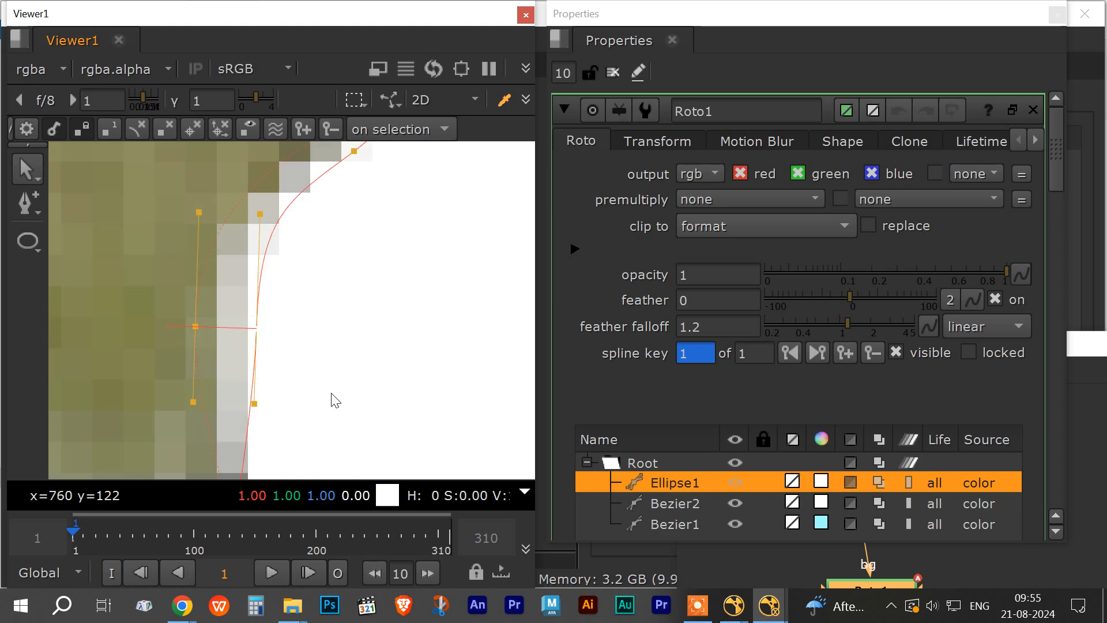
Pull a feather outward from the next point down on the shoe's heel, just above the sole.
scroll(343, 393, down, 4)
middle_drag(345, 394, 297, 195)
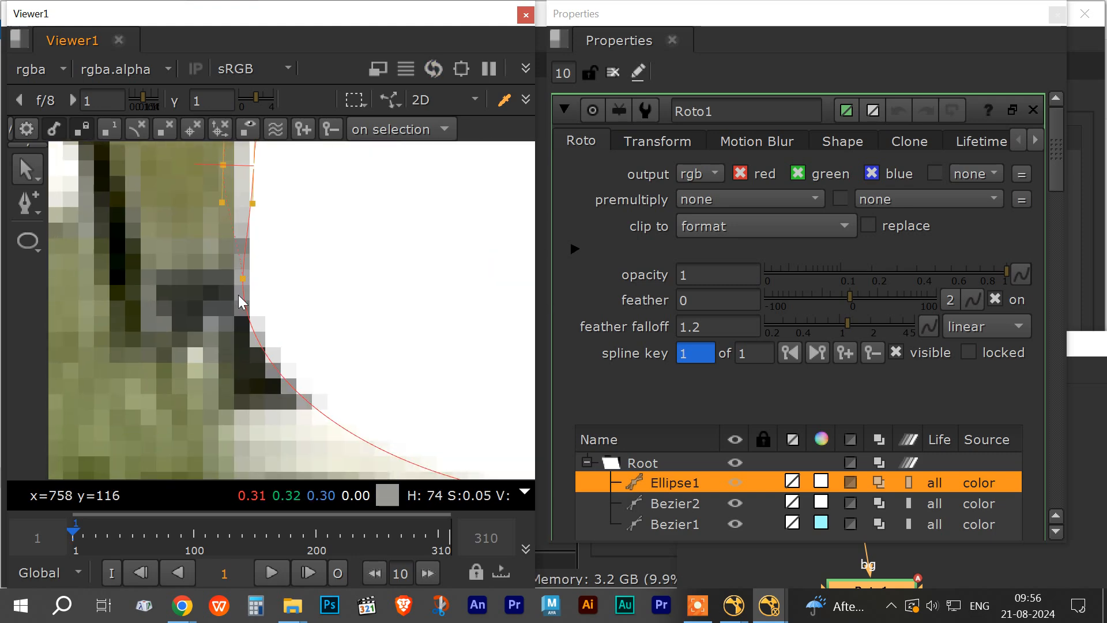
click(240, 279)
drag(240, 280, 191, 281)
middle_drag(359, 408, 303, 253)
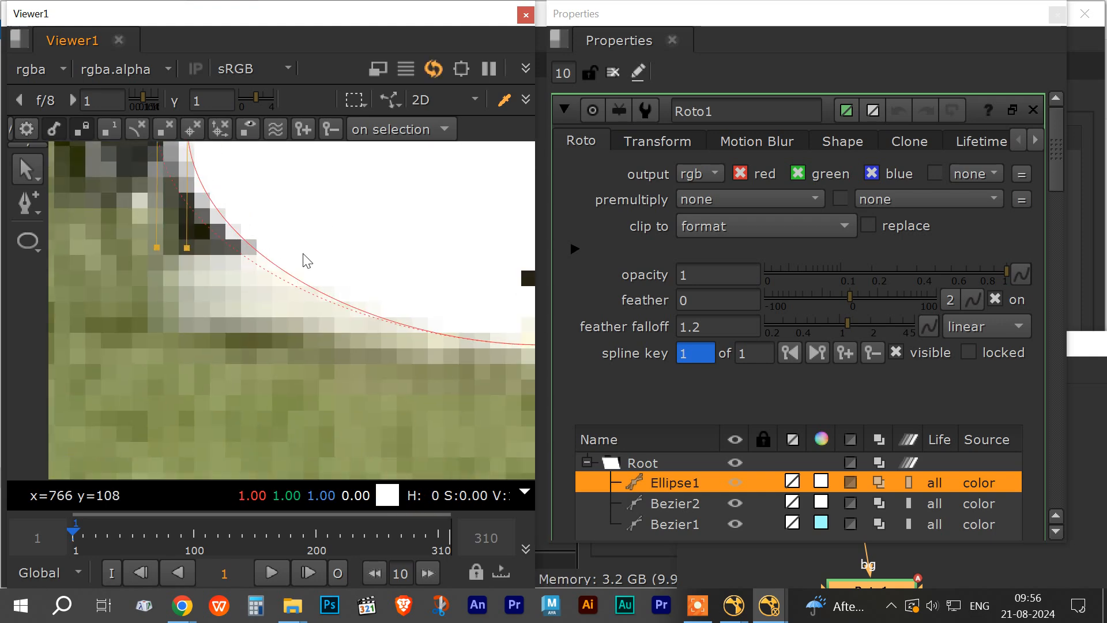
Pull a feather downward from Ellipse1's bottom point over the white sole of the shoe.
scroll(256, 330, down, 3)
scroll(362, 352, down, 6)
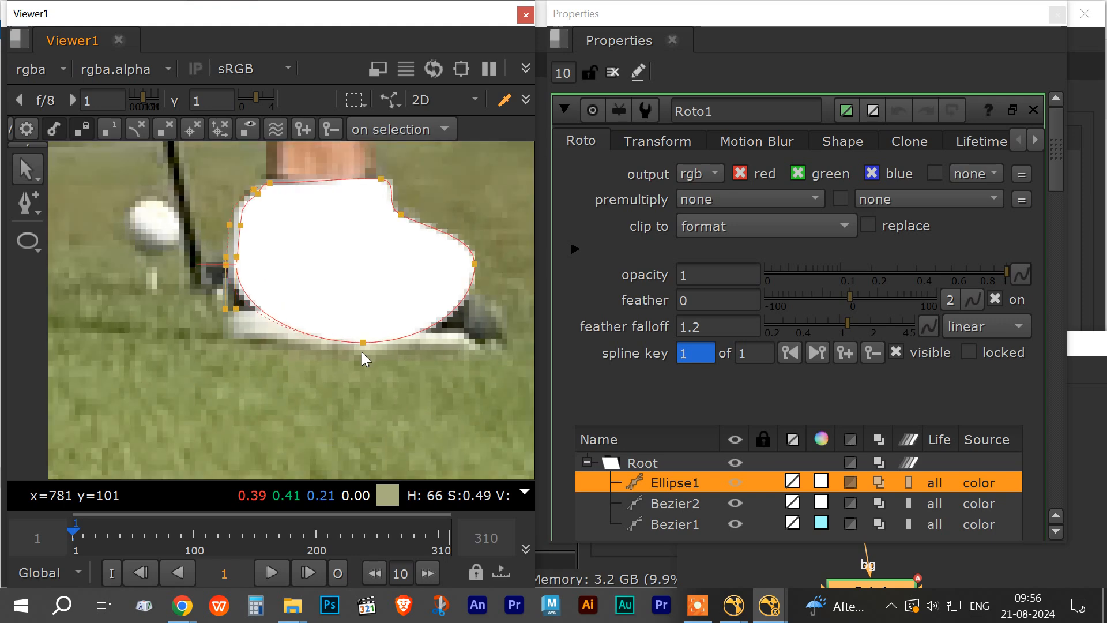
click(362, 344)
drag(361, 361, 363, 379)
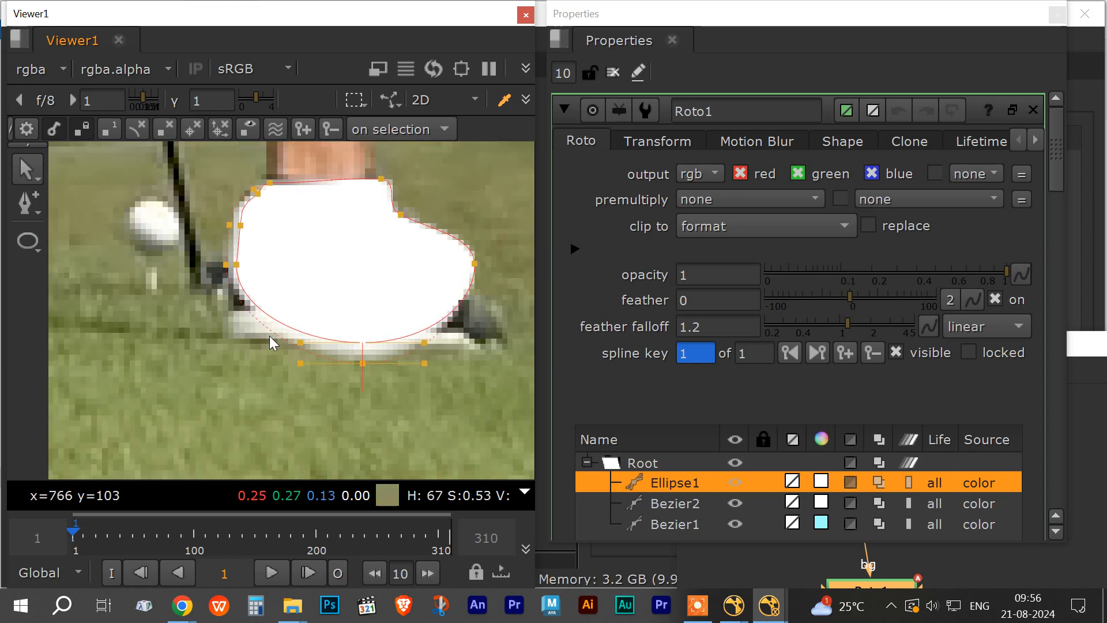
Add a point to Ellipse1 at the lower heel corner, move it slightly outward and pull its feather out to the sole's edge.
drag(29, 205, 75, 199)
click(244, 317)
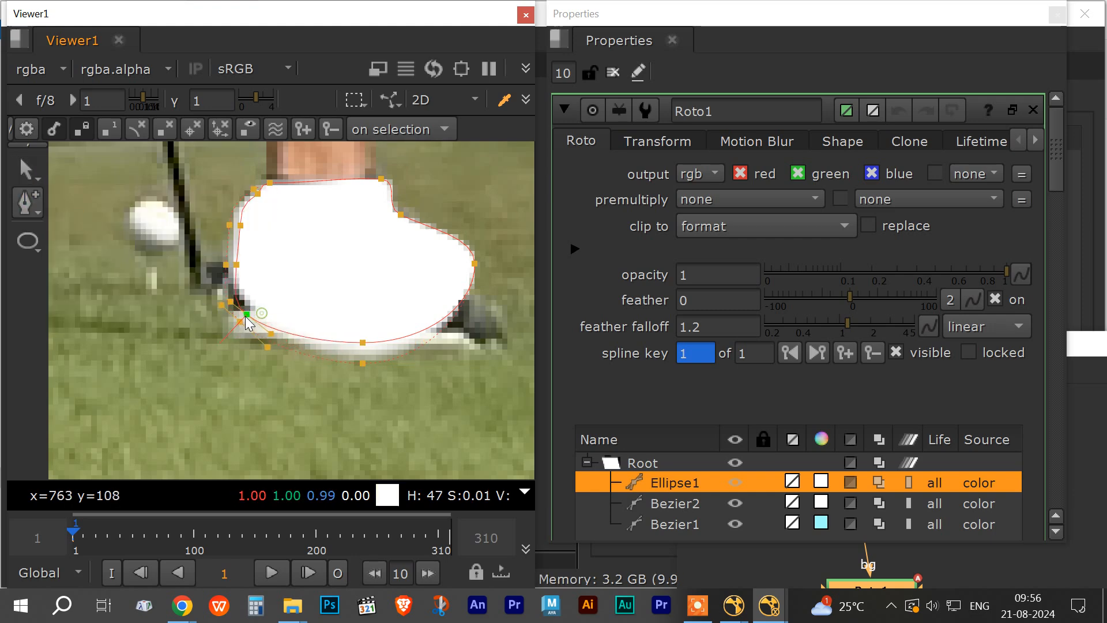
drag(244, 317, 236, 323)
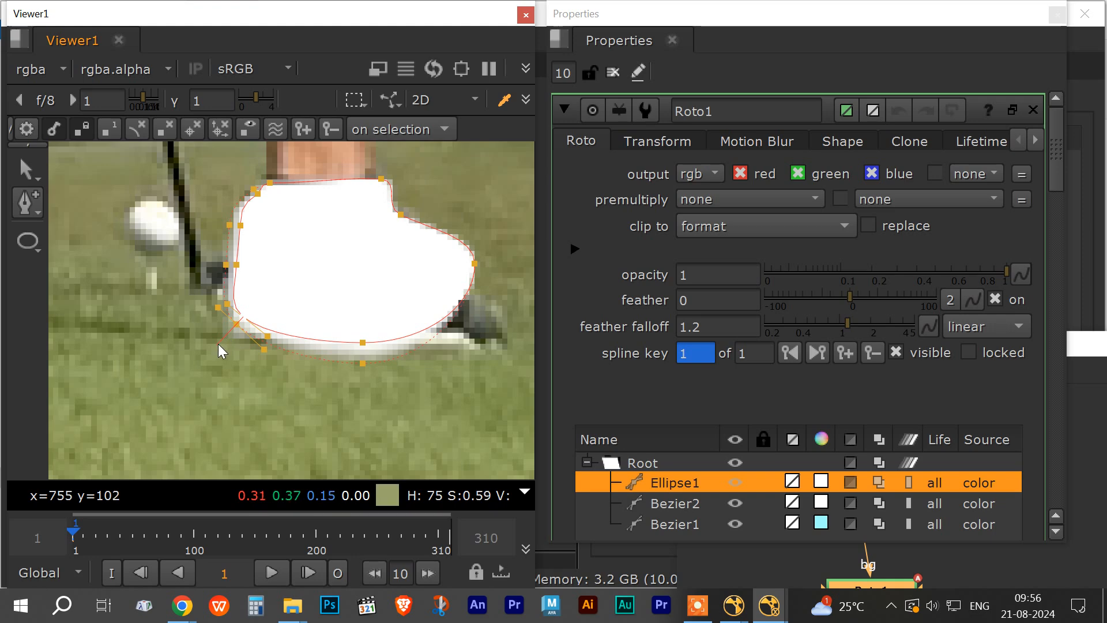
click(23, 169)
mouse_move(219, 343)
mouse_down()
mouse_move(199, 359)
mouse_move(203, 351)
mouse_up()
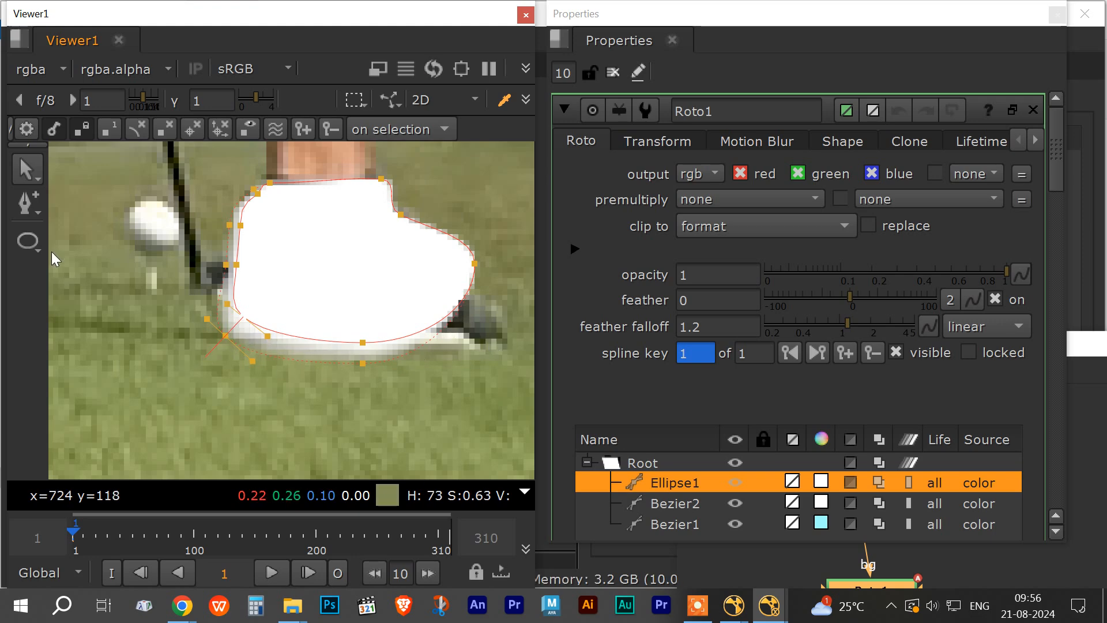
Add a point to Ellipse1 on the lower front curve and move it out to the tip of the shoe's toe.
right_click(34, 200)
click(104, 200)
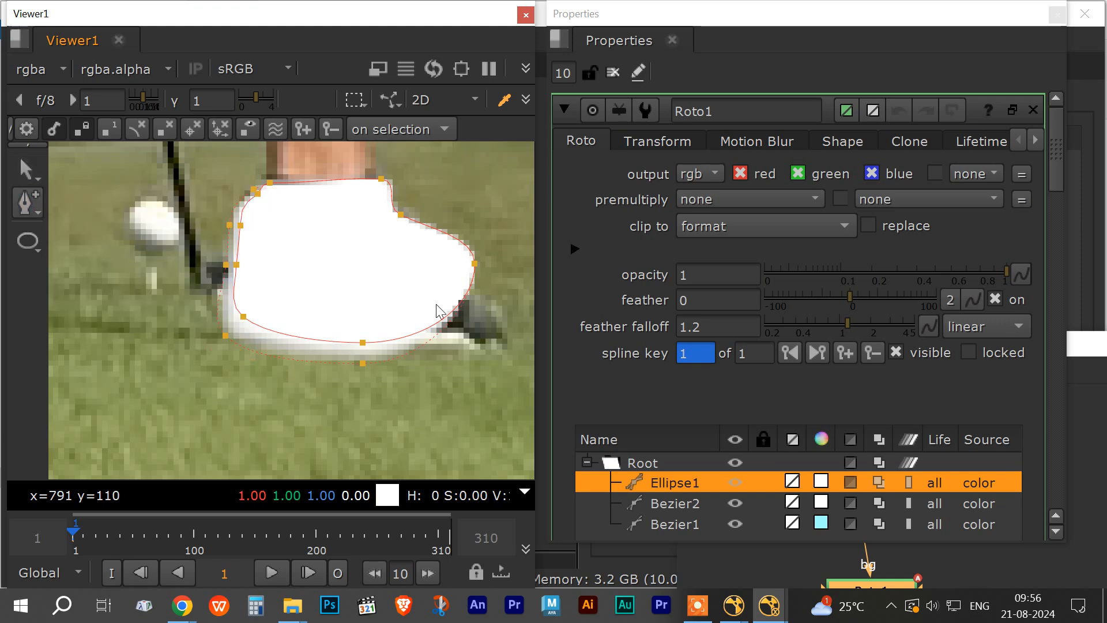
click(24, 172)
drag(457, 313, 508, 333)
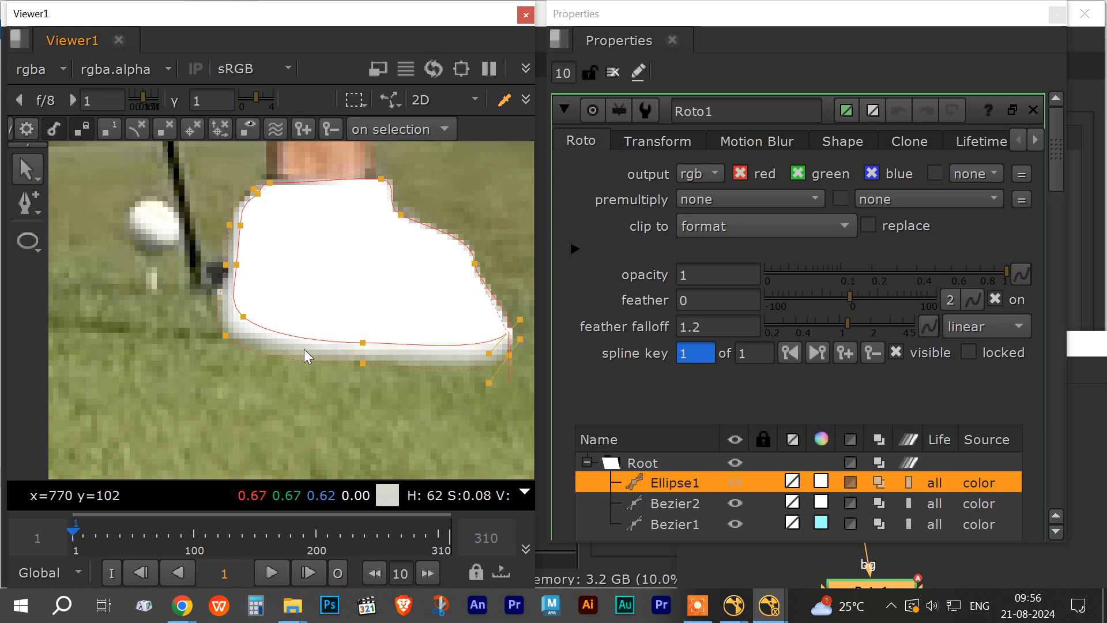
Pull a feather outward from the point on the shoe's front edge, above the toe tip.
scroll(510, 335, up, 8)
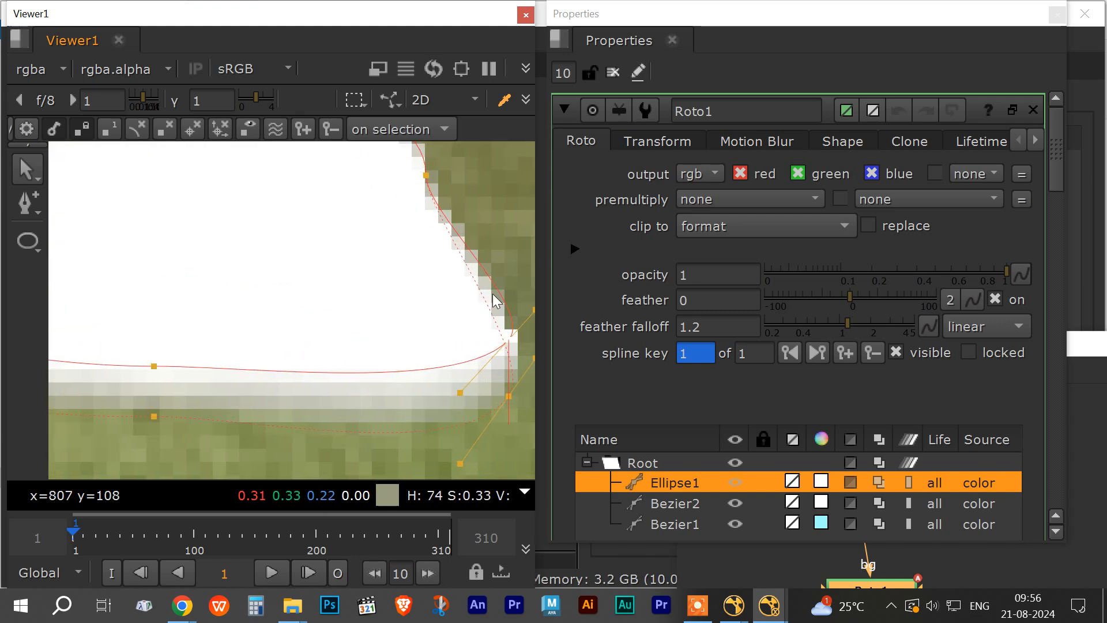
scroll(370, 401, up, 2)
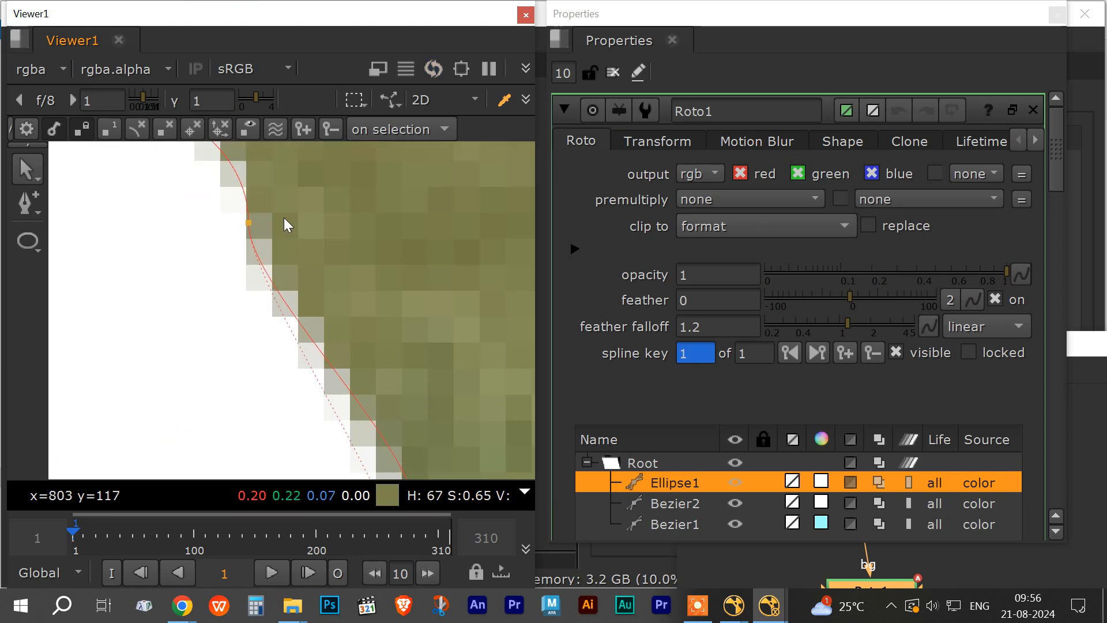
click(249, 223)
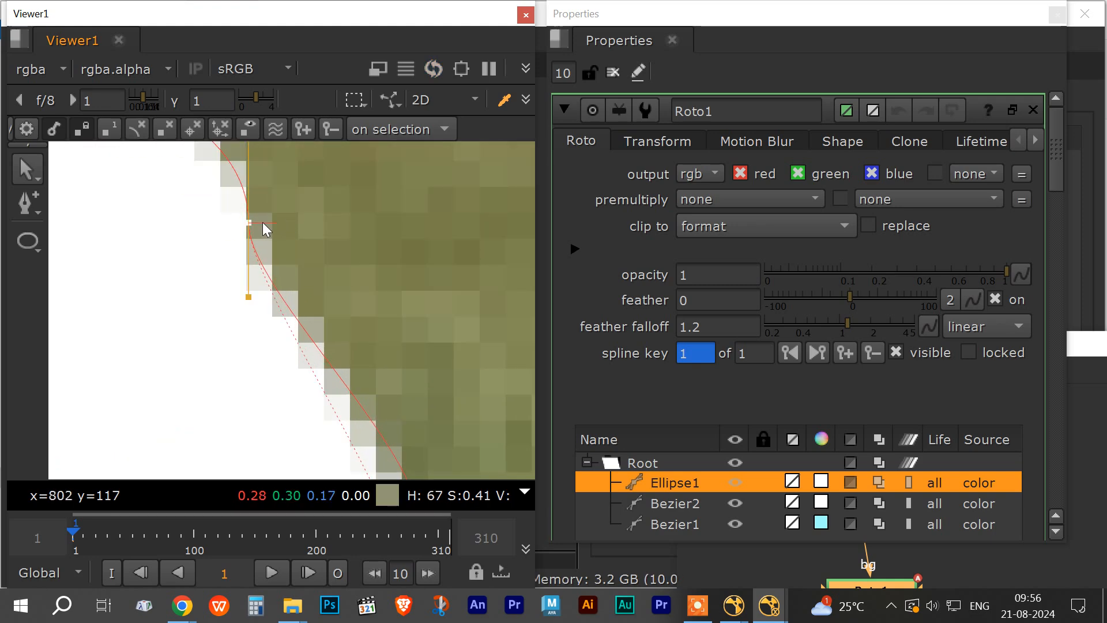
drag(290, 221, 316, 220)
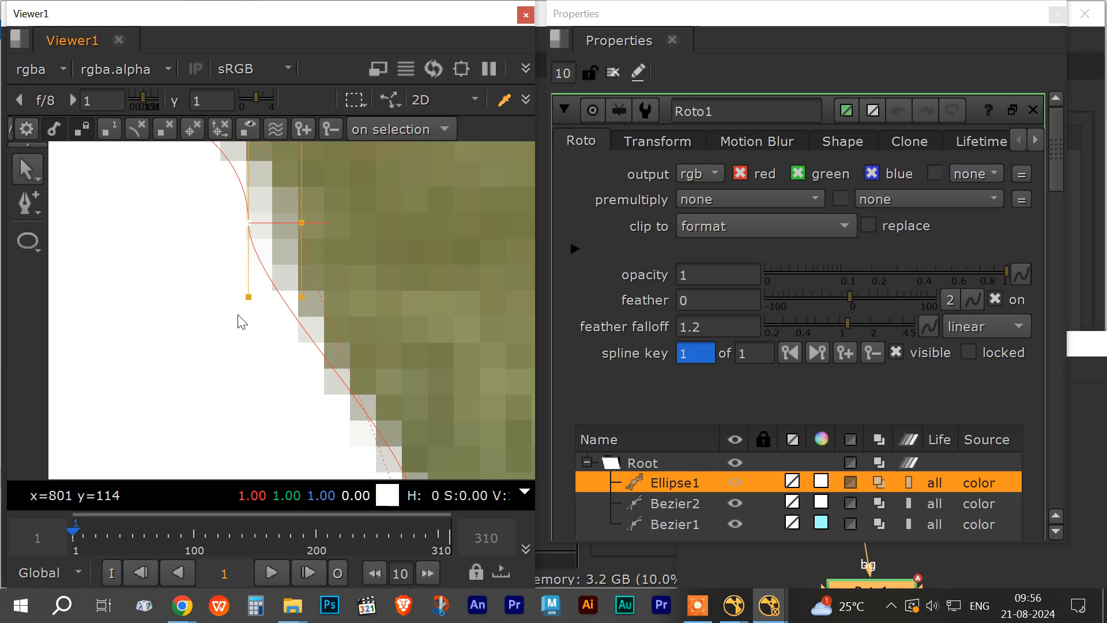
scroll(239, 316, down, 2)
Switch to the Google Meet call in Chrome and admit the waiting participant.
mouse_move(182, 606)
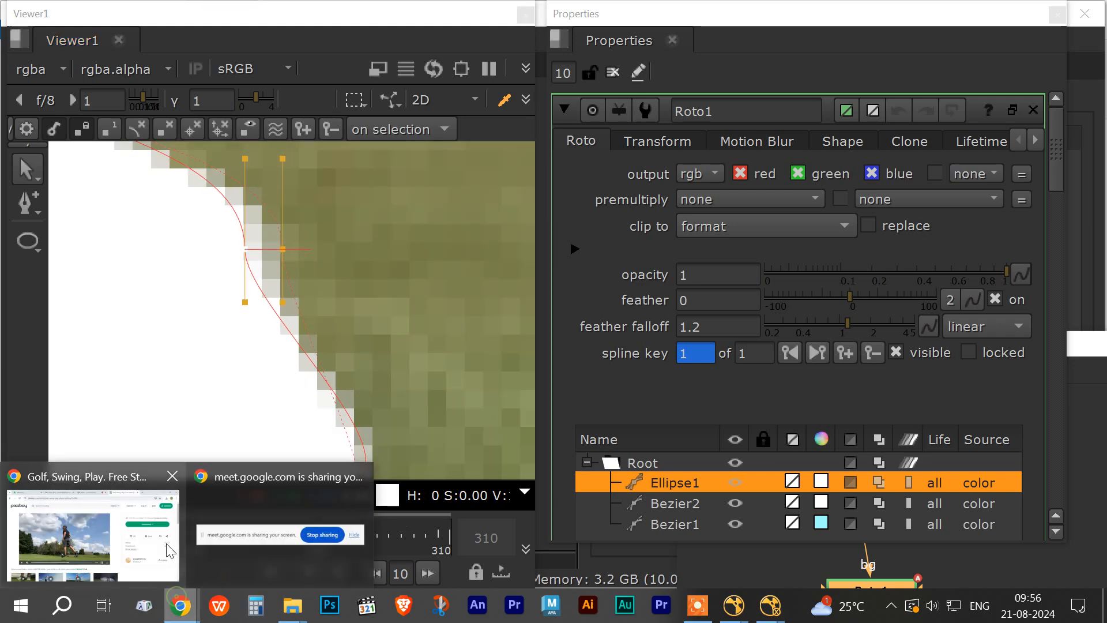
click(95, 522)
click(525, 21)
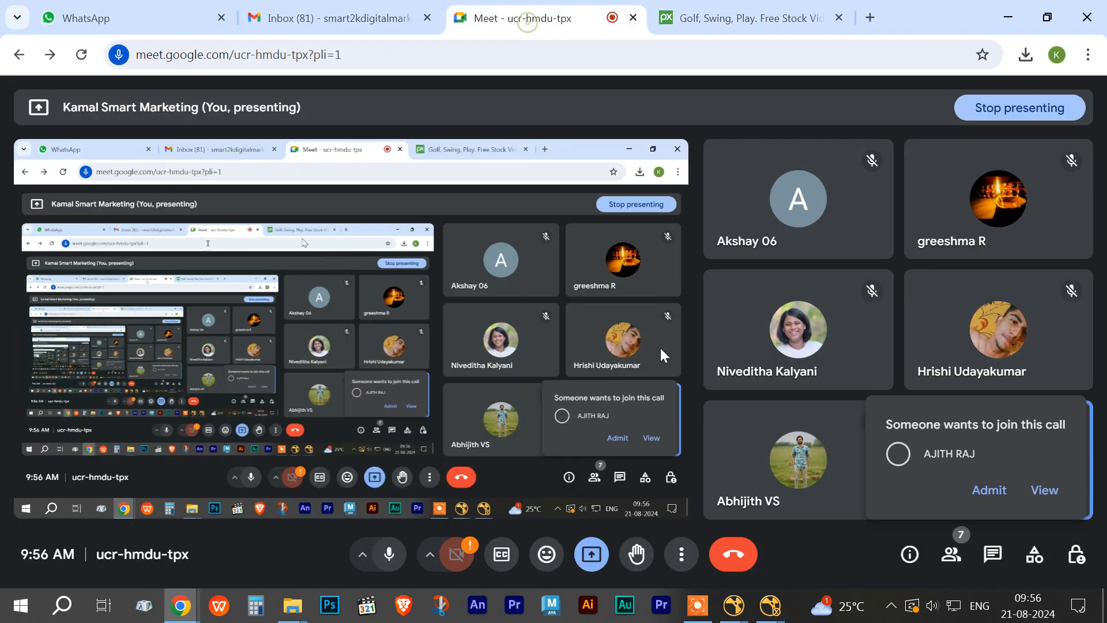
click(984, 490)
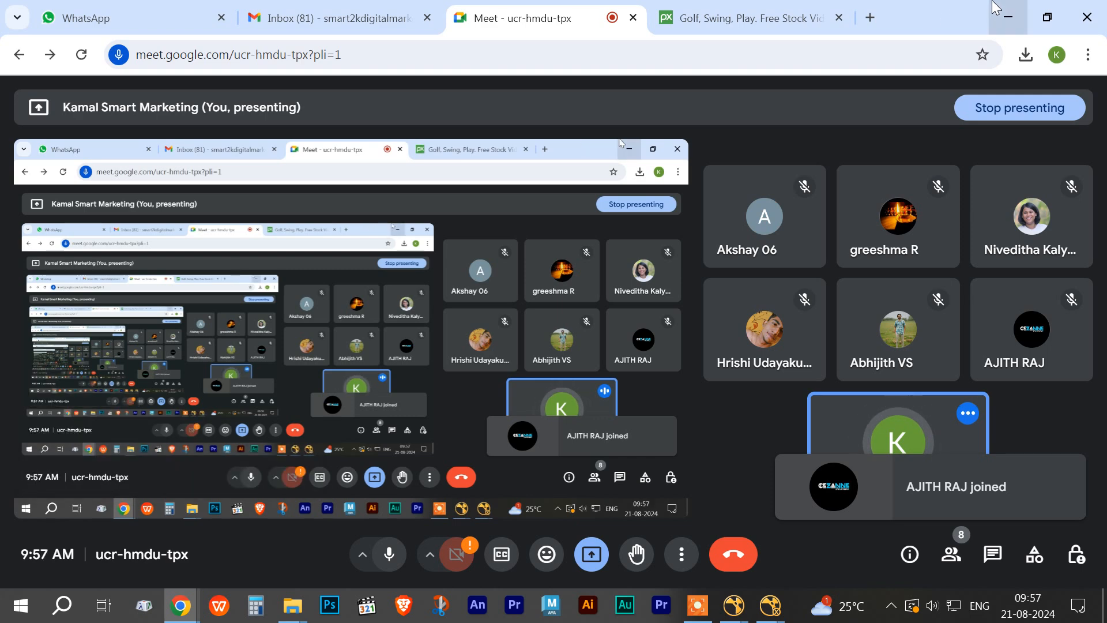
Capture a full-screen snip of the meeting, save it as Screenshot 2024-08-21 095712.jpg and close Snip & Sketch.
key(super+shift+s)
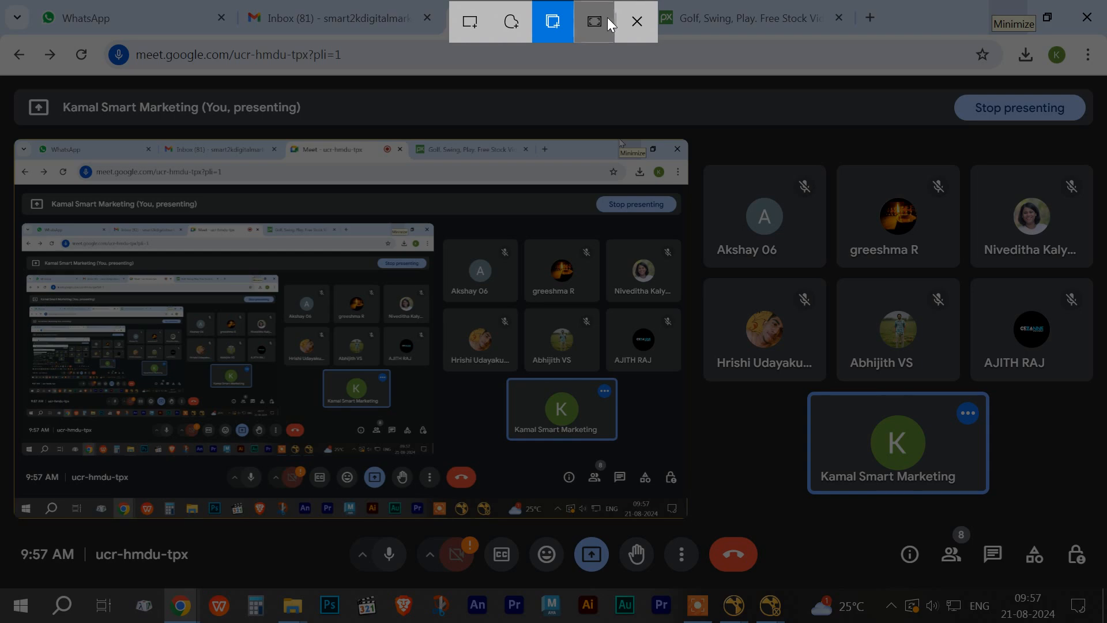
click(610, 21)
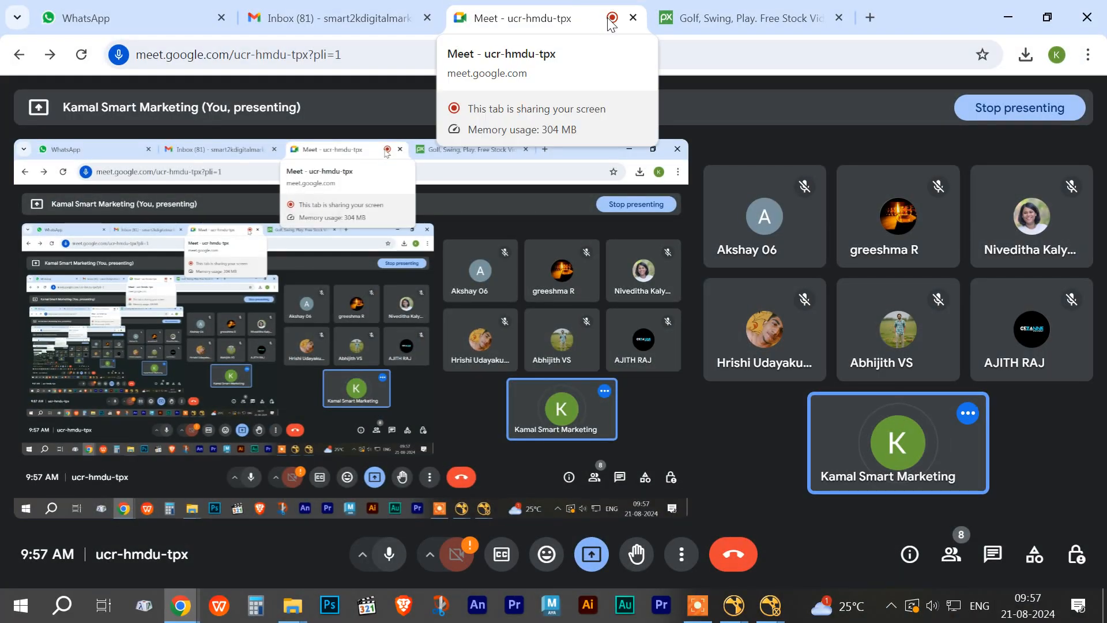
click(1078, 606)
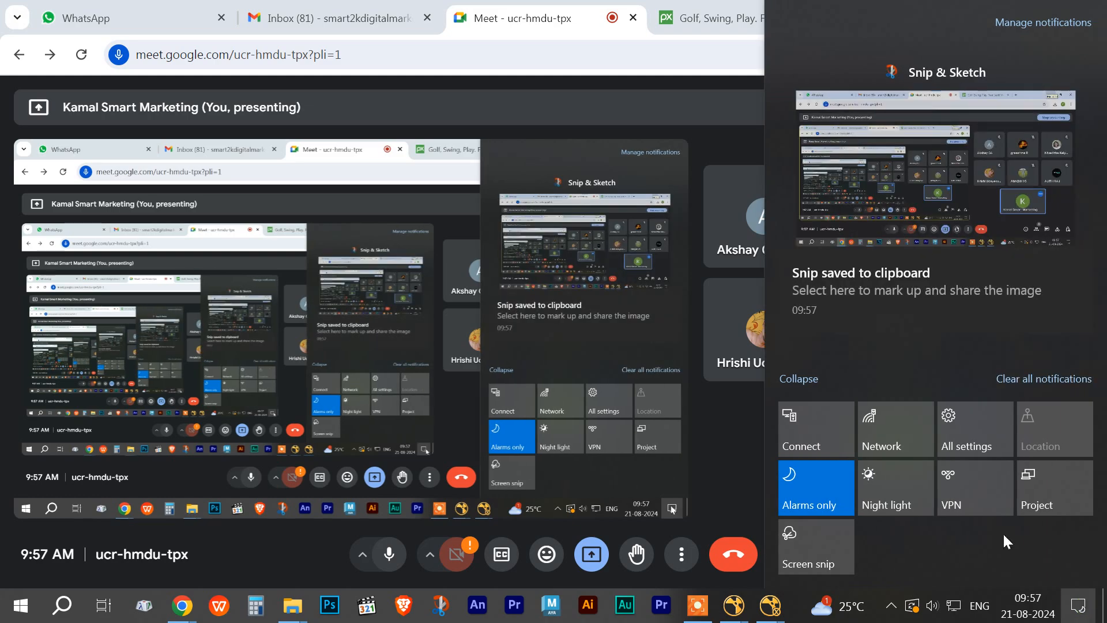
click(1010, 316)
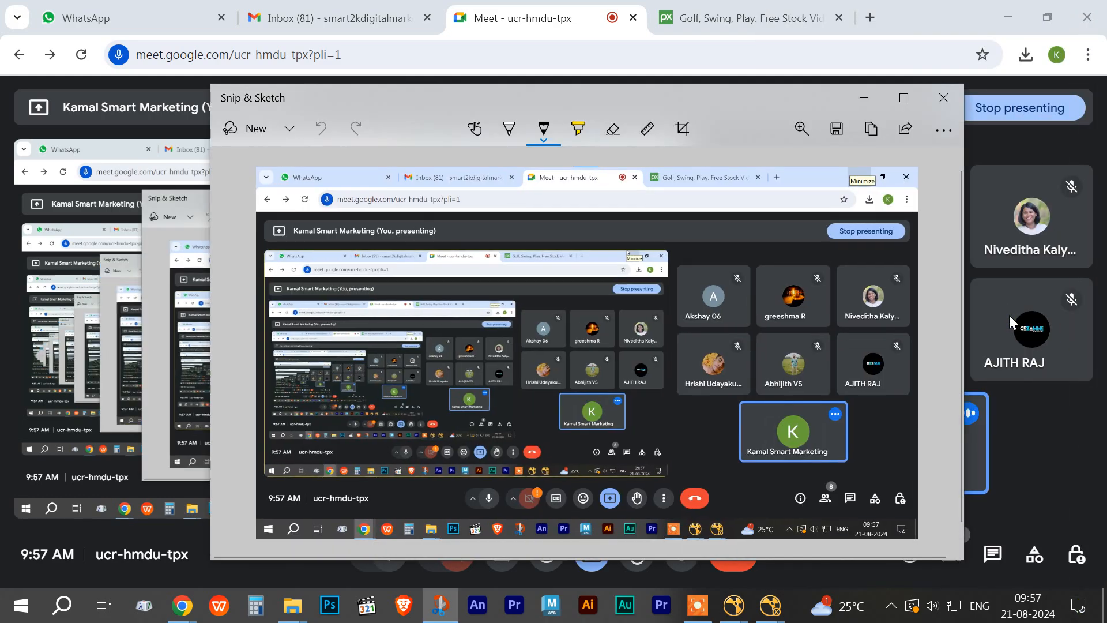
click(835, 137)
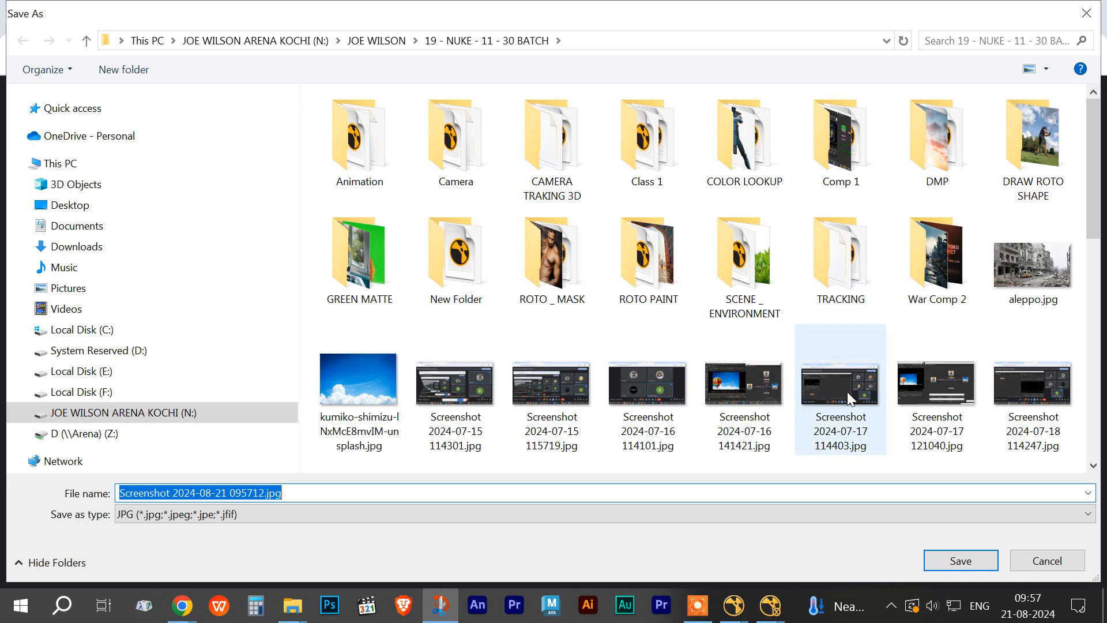
click(952, 562)
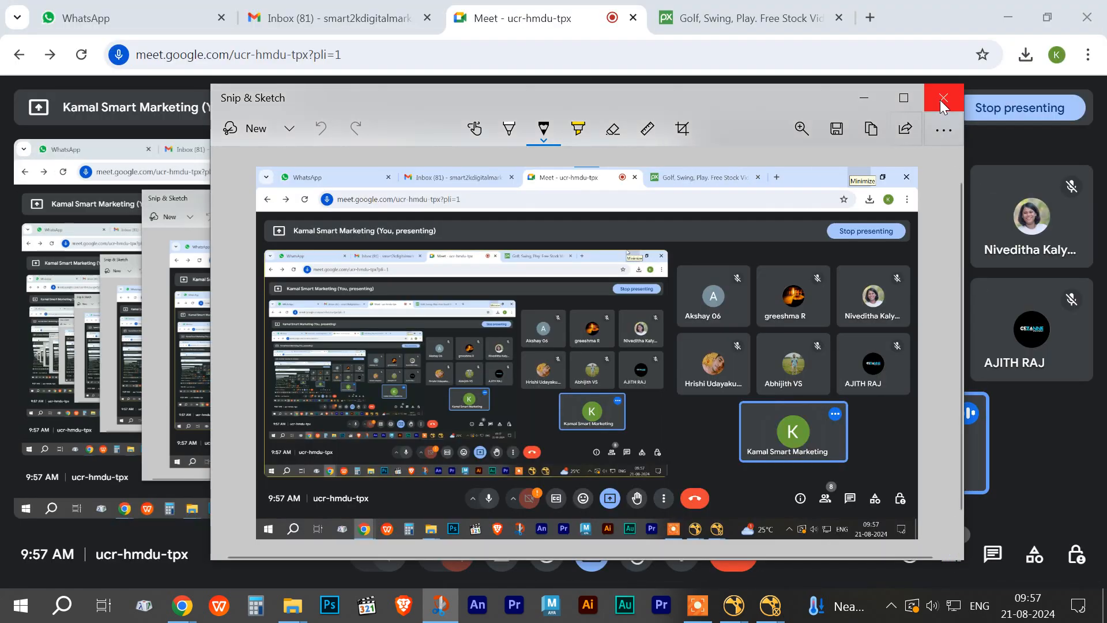
click(943, 98)
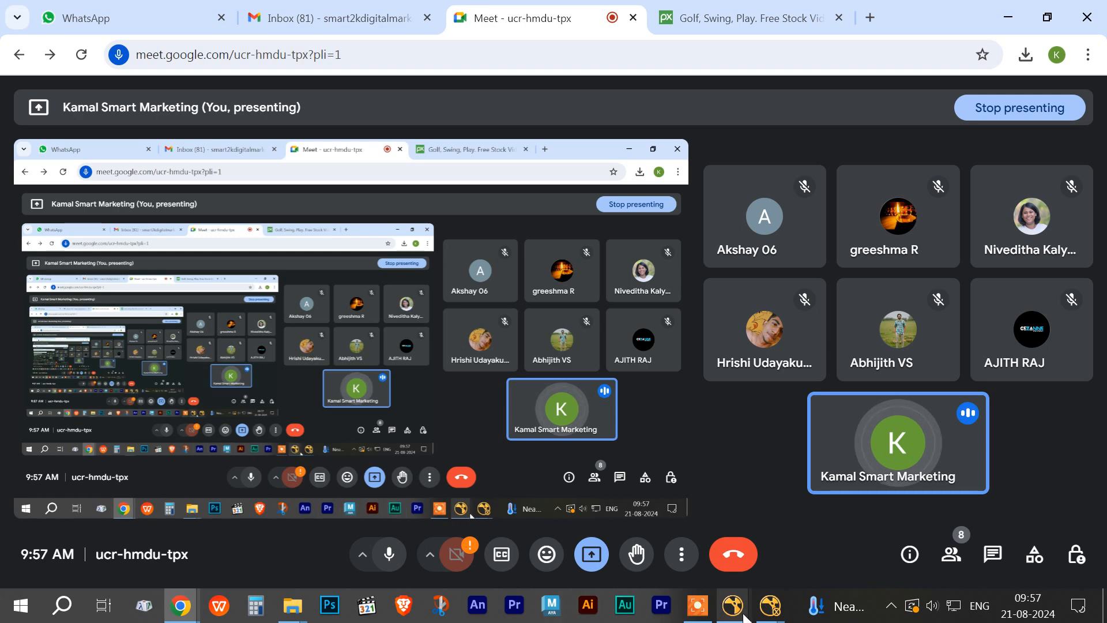
Switch back to the Nuke session containing the Roto1 project.
mouse_move(189, 609)
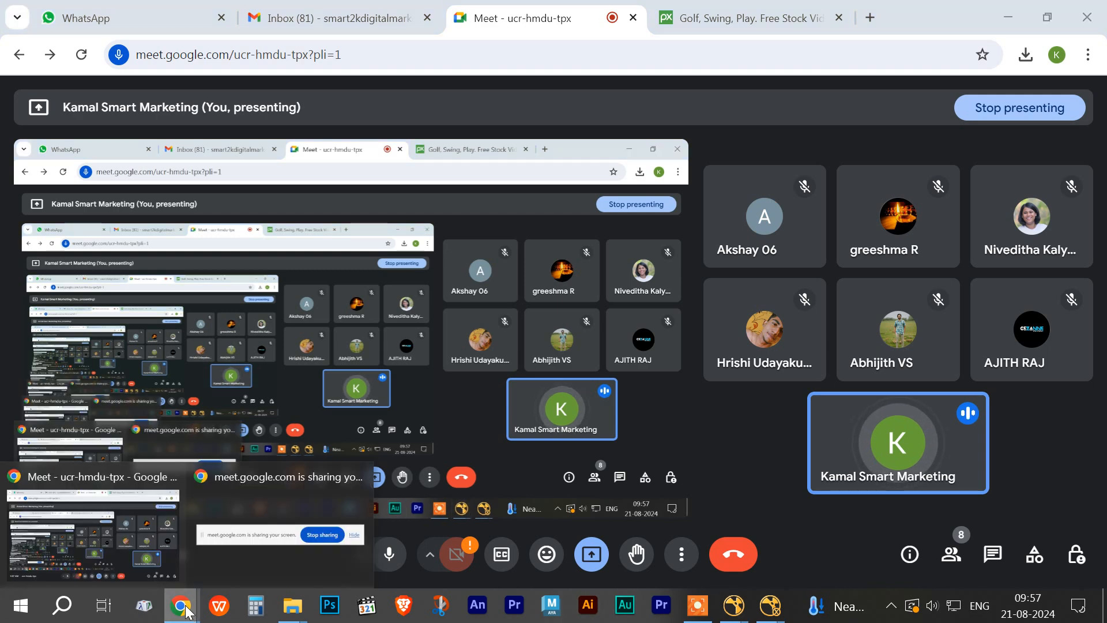
mouse_move(771, 607)
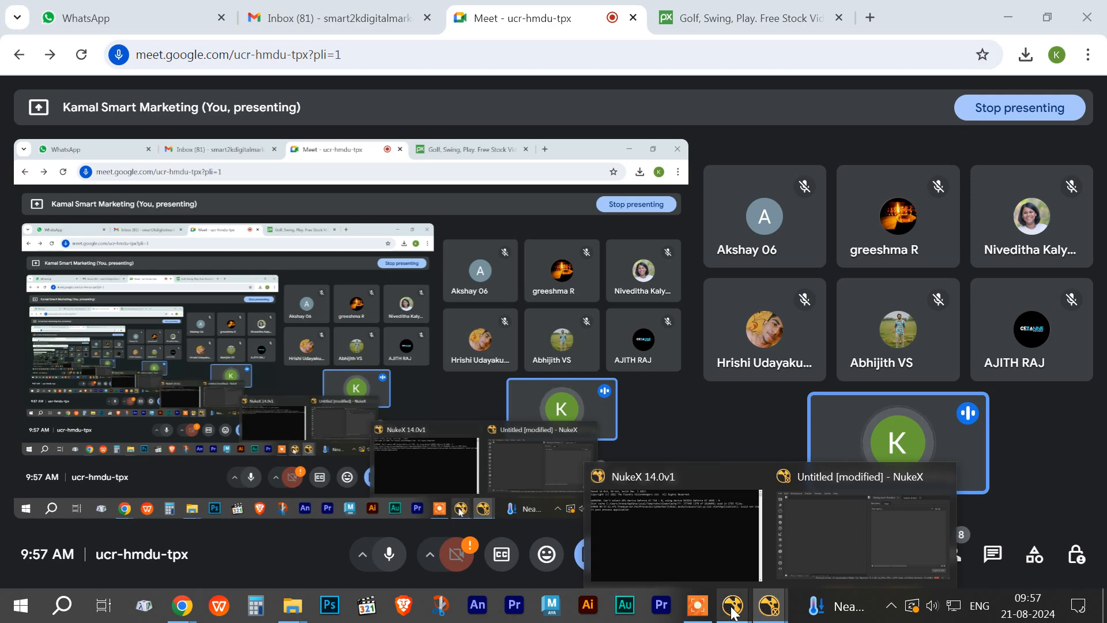
mouse_move(734, 607)
click(777, 483)
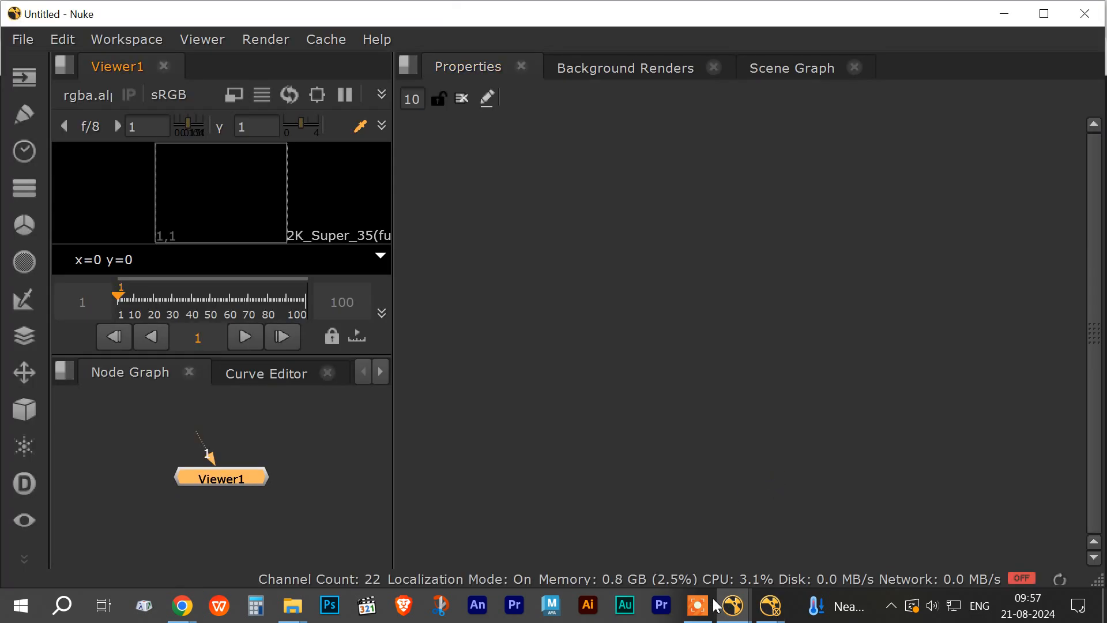
mouse_move(770, 605)
click(808, 490)
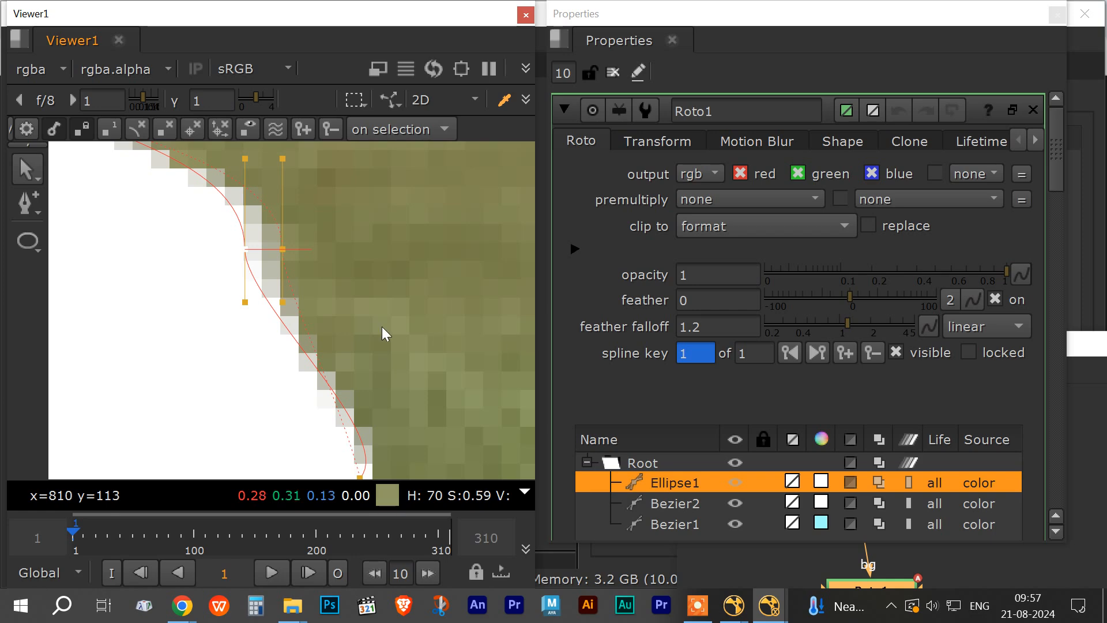
Pull a small feather outward from the instep point below the front of the collar and nudge the point slightly inward.
scroll(327, 334, down, 6)
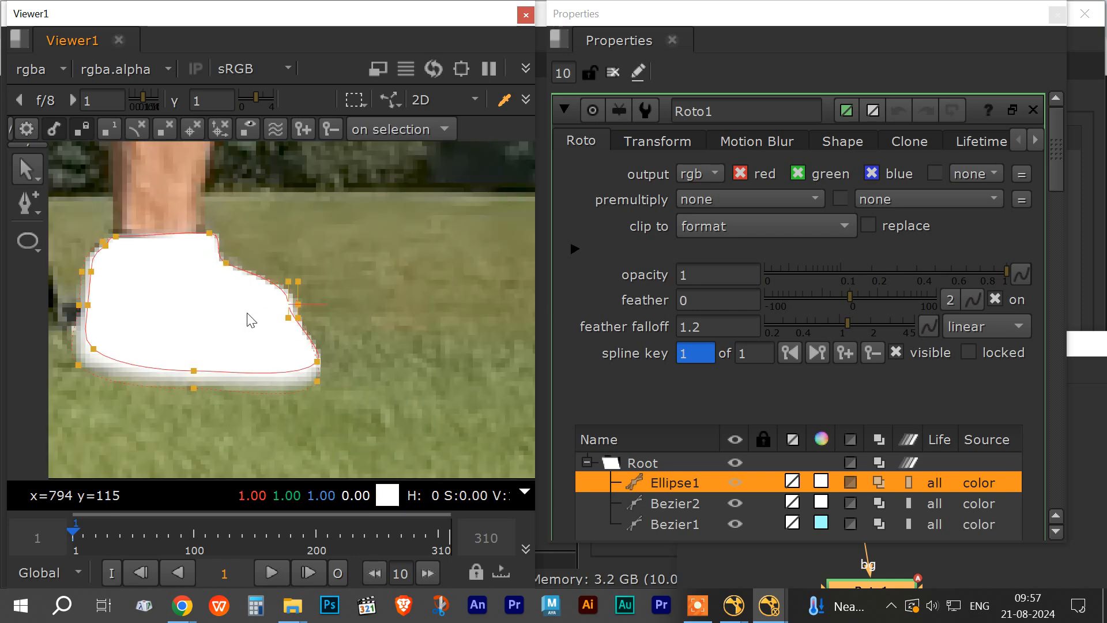
scroll(242, 320, up, 5)
middle_drag(227, 292, 331, 381)
scroll(332, 380, up, 3)
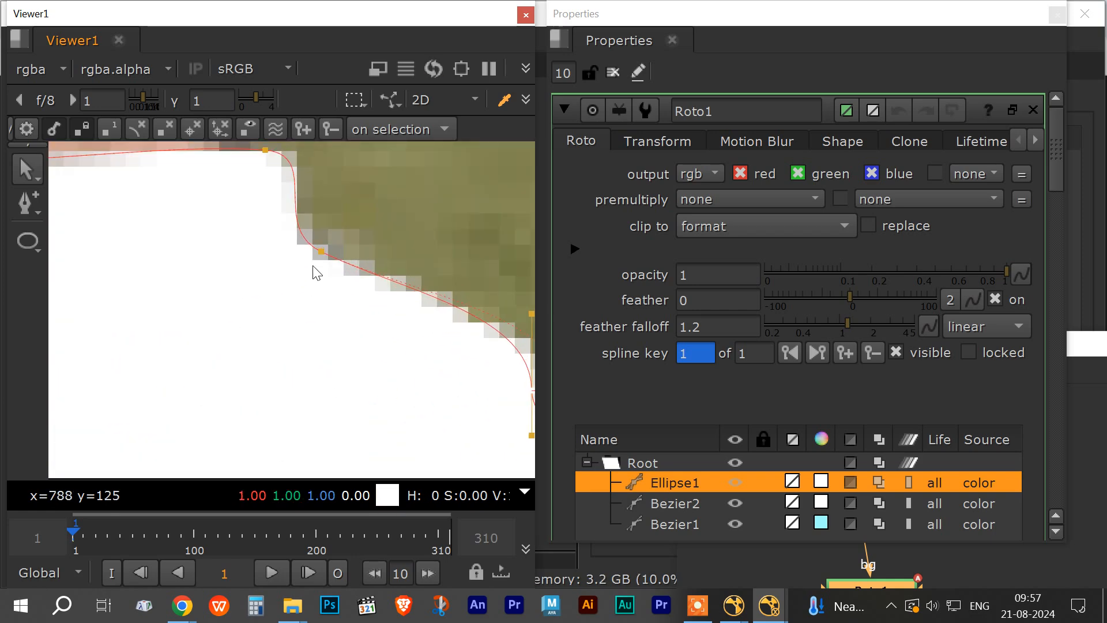
click(322, 250)
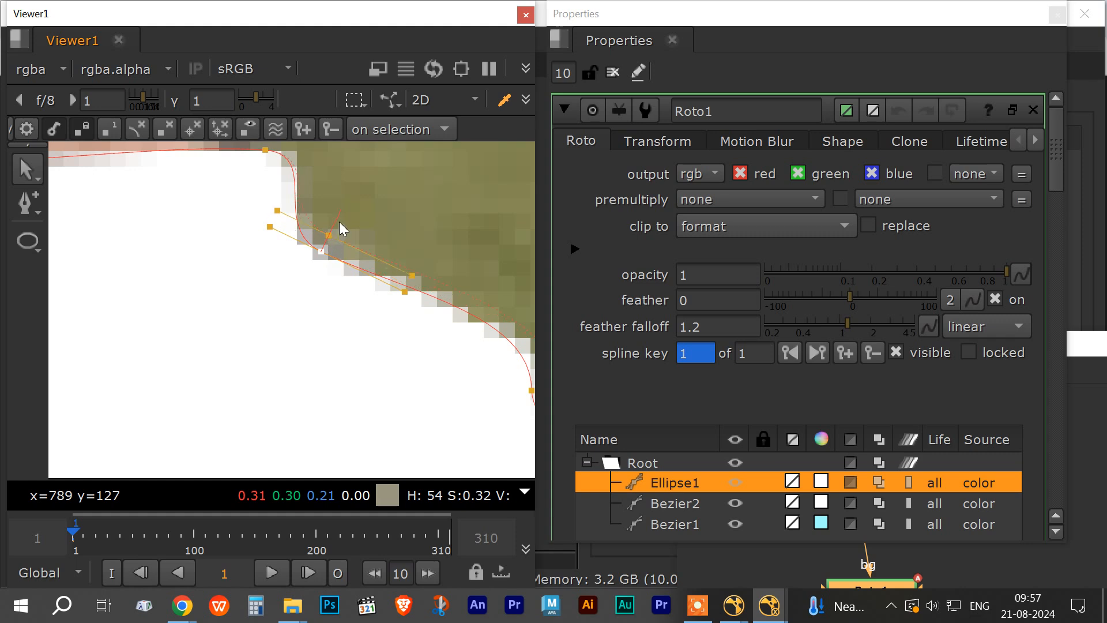
drag(321, 252, 317, 258)
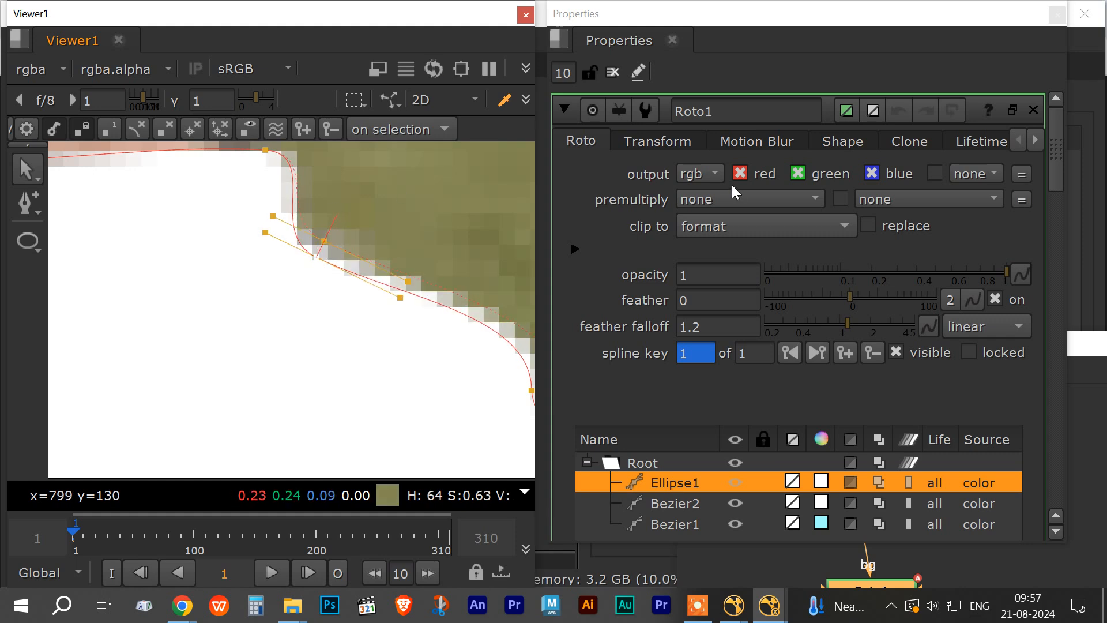
Set Roto1's output to alpha and bring the golfer's full figure into view.
click(714, 172)
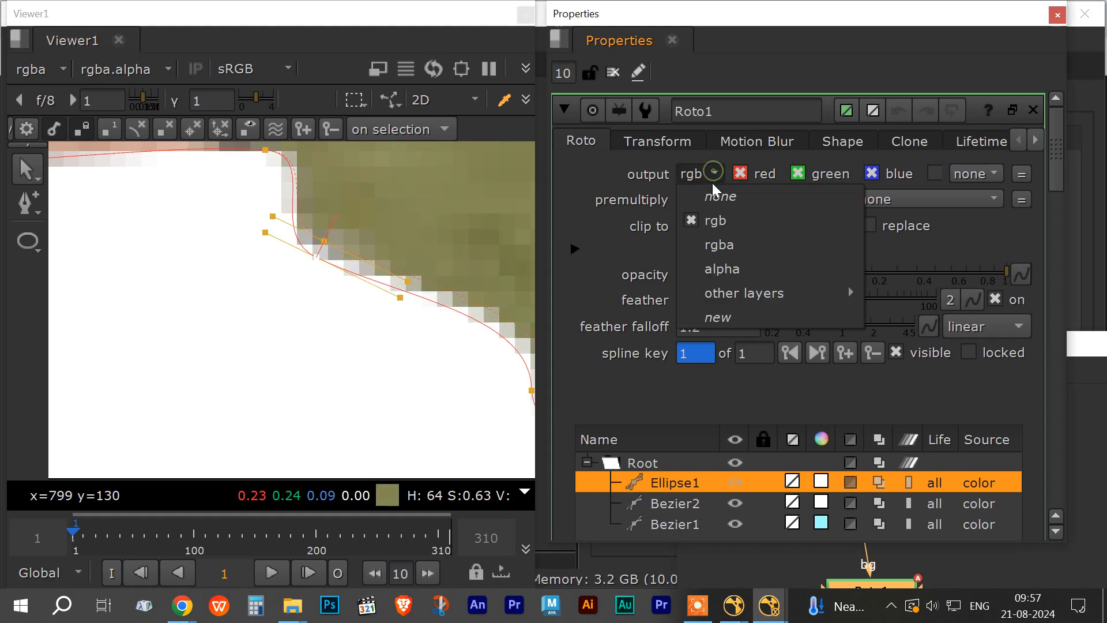
click(722, 264)
scroll(381, 327, down, 10)
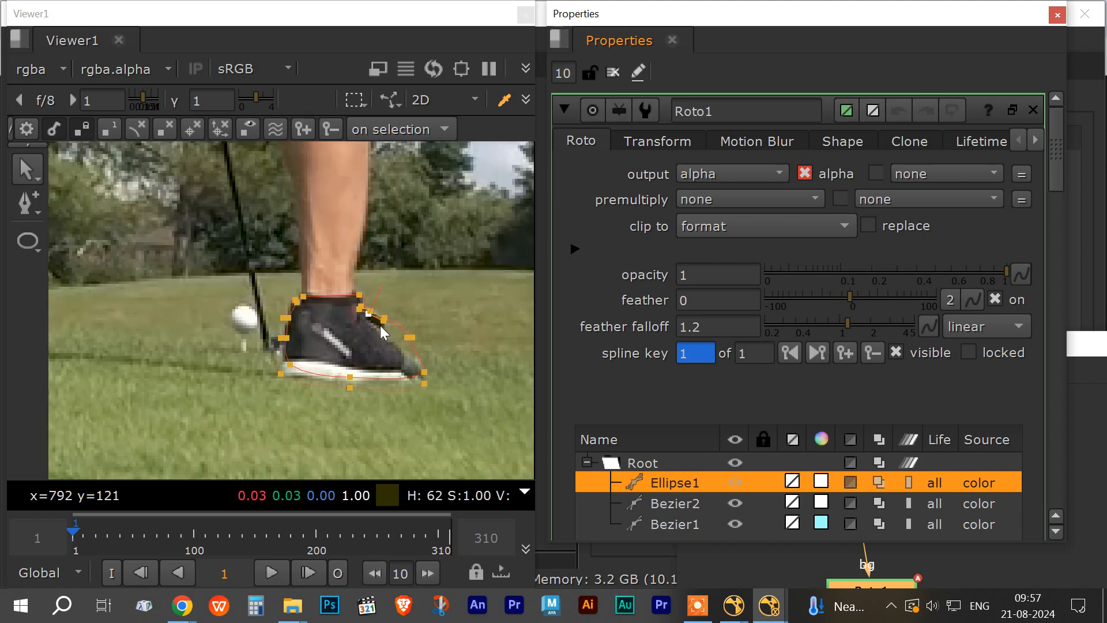
scroll(378, 345, down, 1)
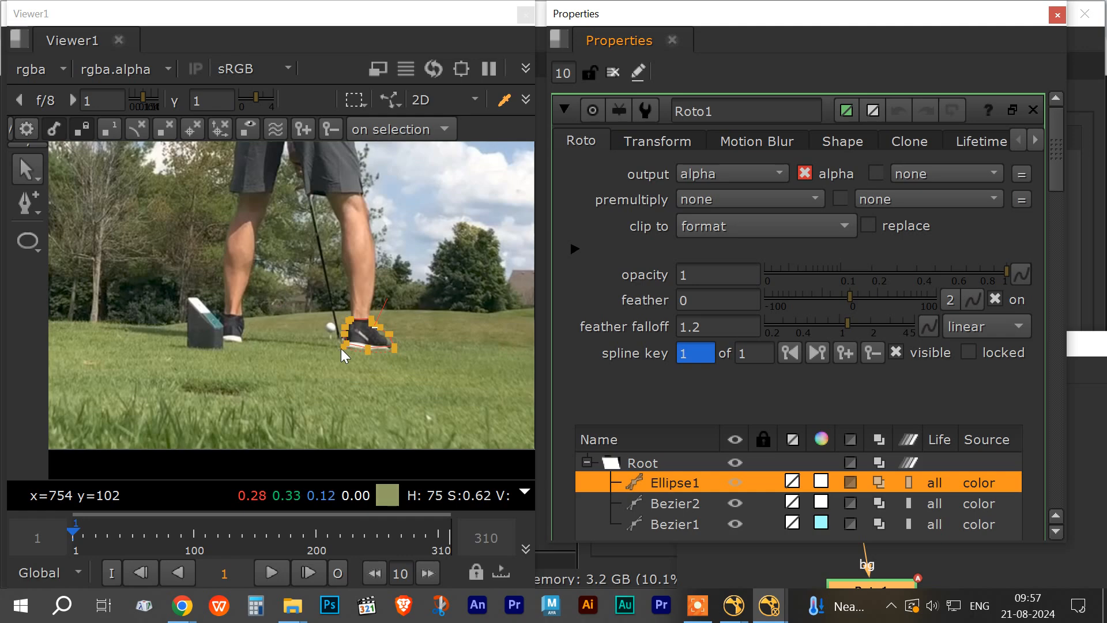
scroll(287, 348, up, 2)
scroll(286, 348, up, 2)
scroll(286, 349, down, 4)
scroll(286, 348, down, 1)
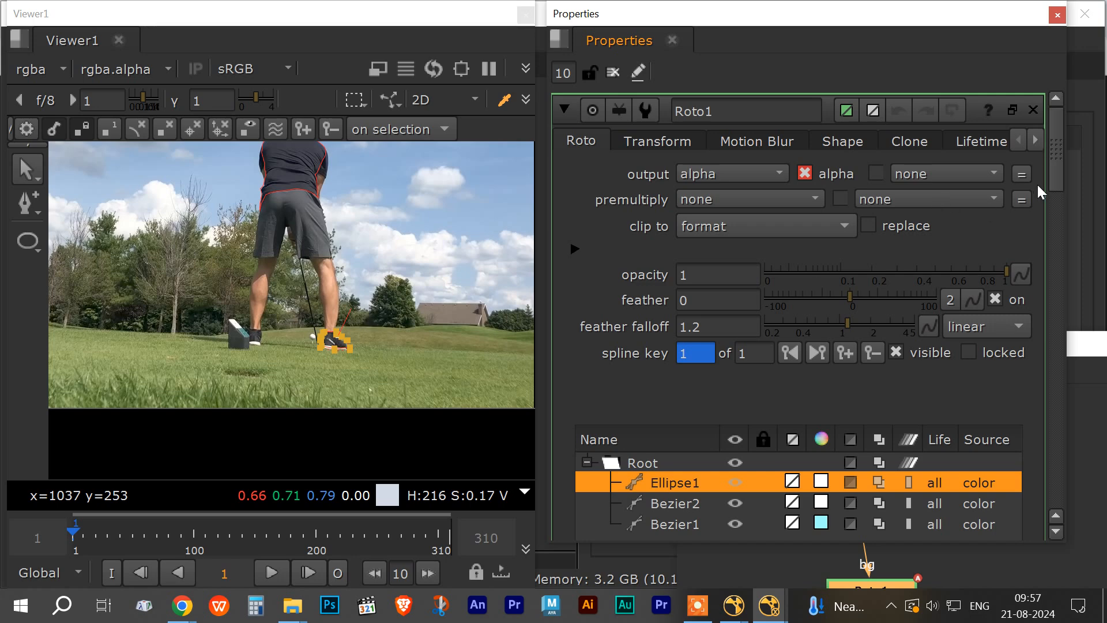
Show the transform settings of Roto1 and then its tracking settings.
click(684, 144)
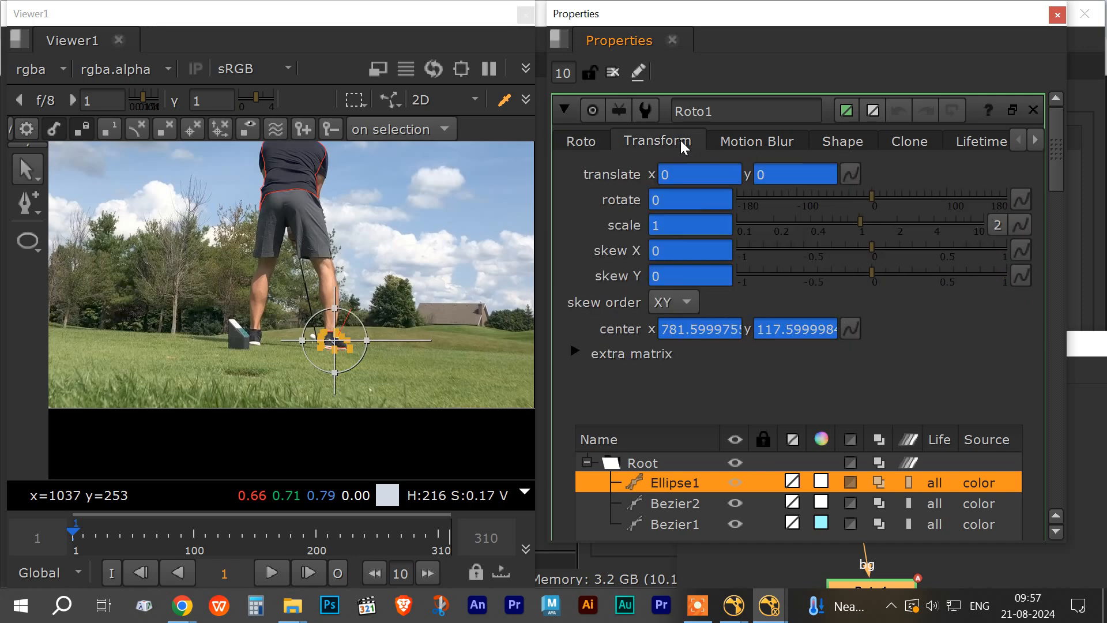
click(1036, 141)
click(1036, 141)
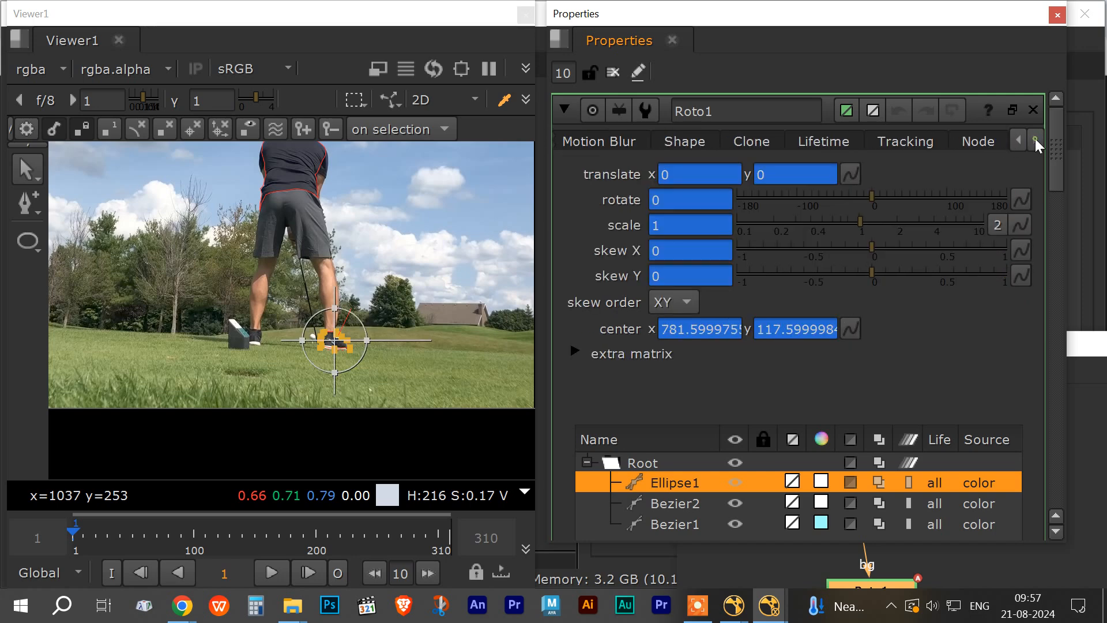
click(903, 145)
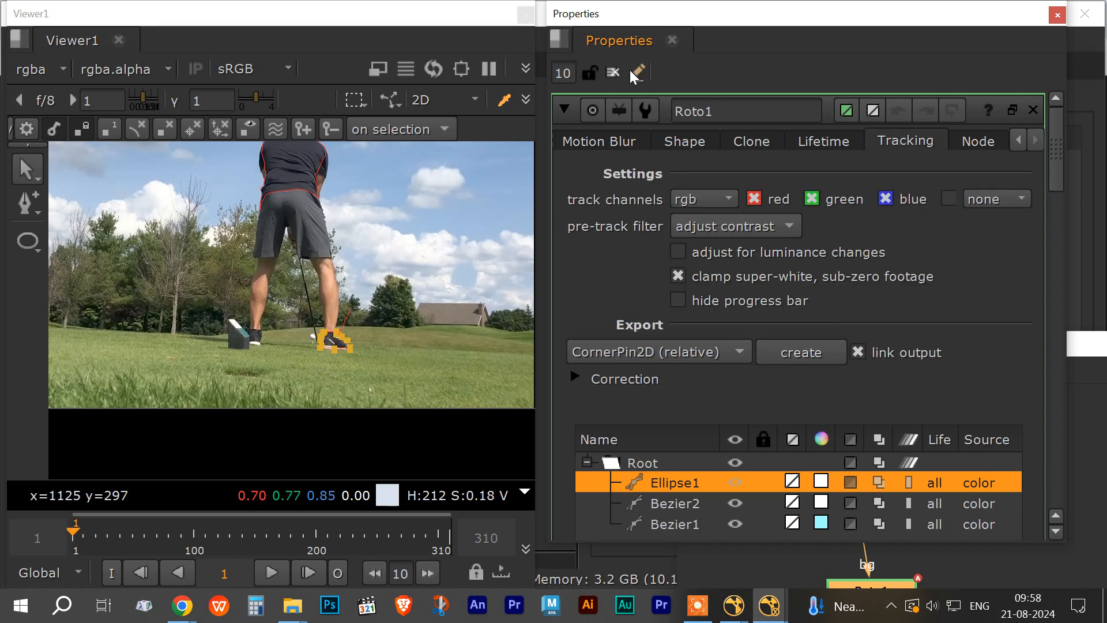
Arrange the floating Viewer and Properties windows side by side and bring the Node Graph up over the Properties window.
drag(624, 15, 829, 48)
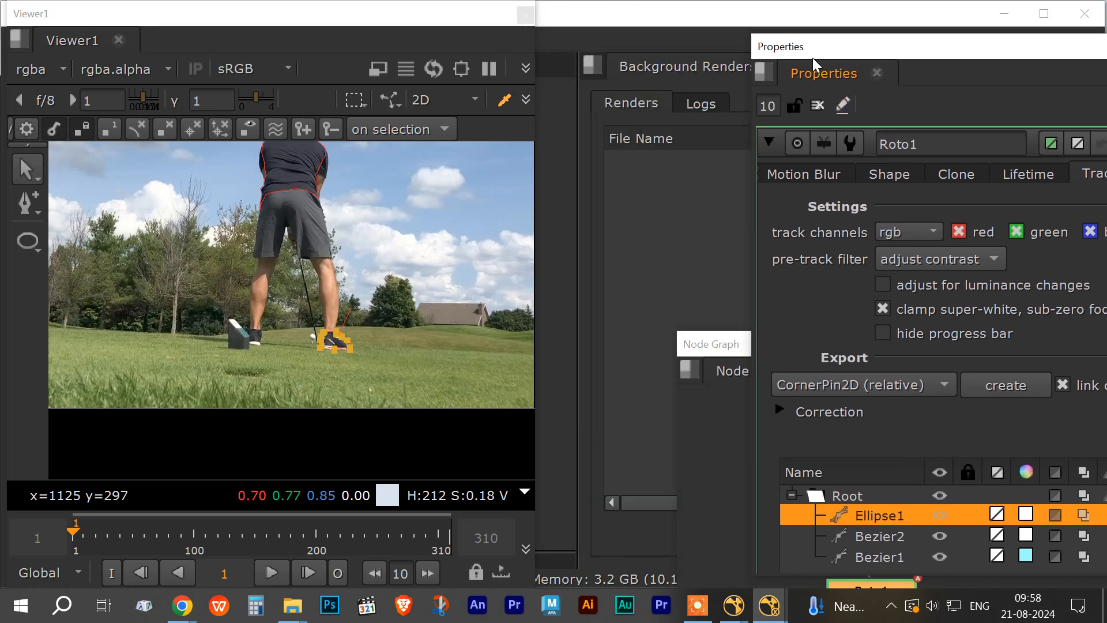
drag(321, 13, 717, 30)
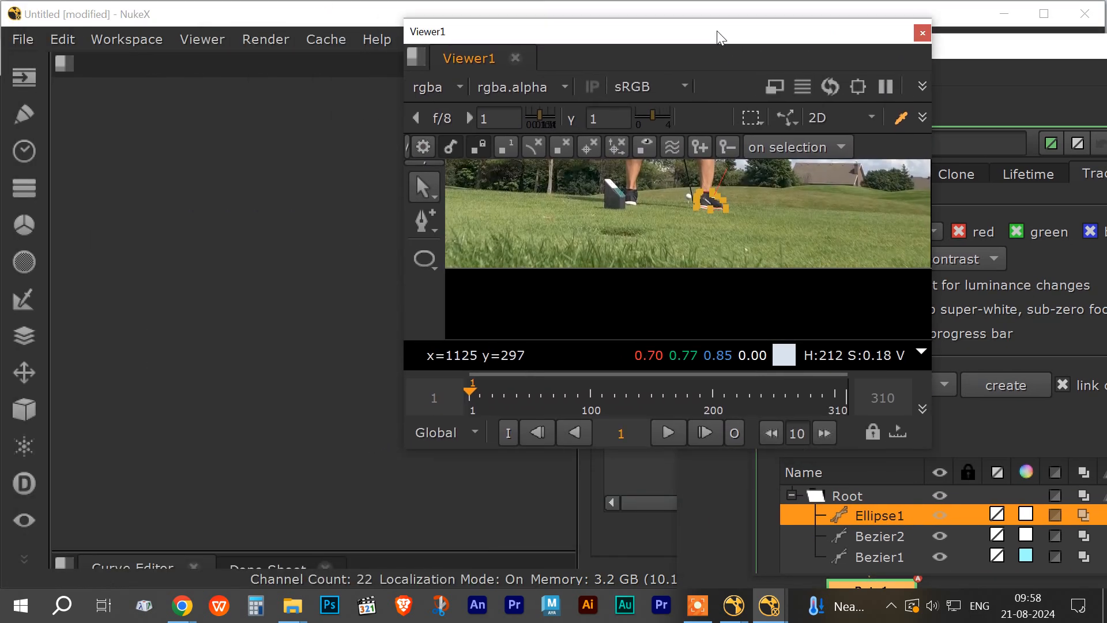
drag(510, 43, 115, 26)
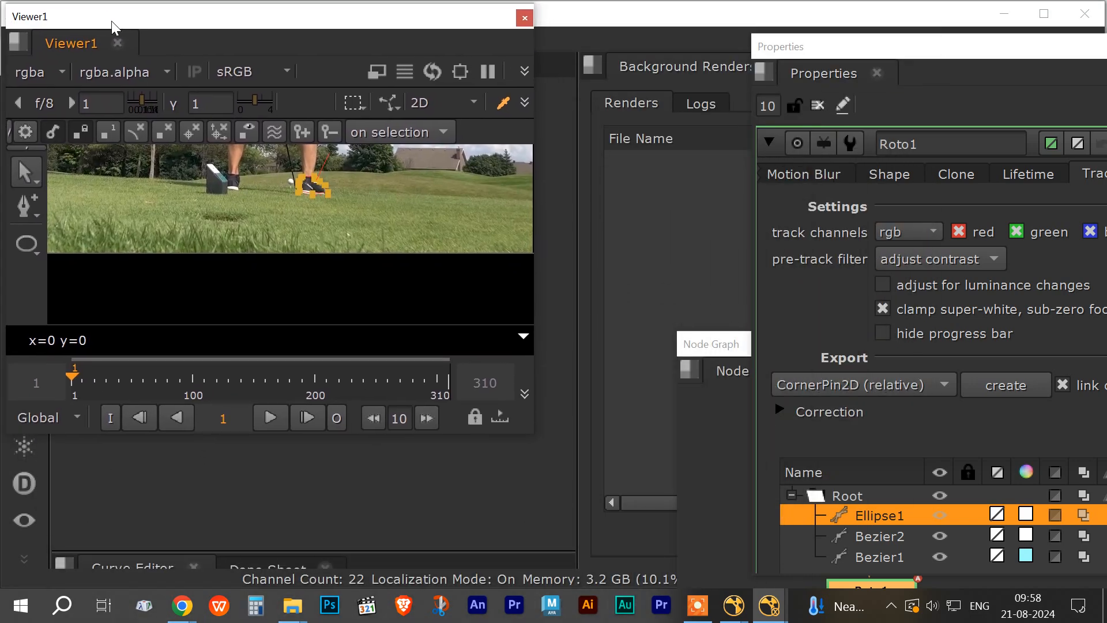
drag(746, 36, 646, 21)
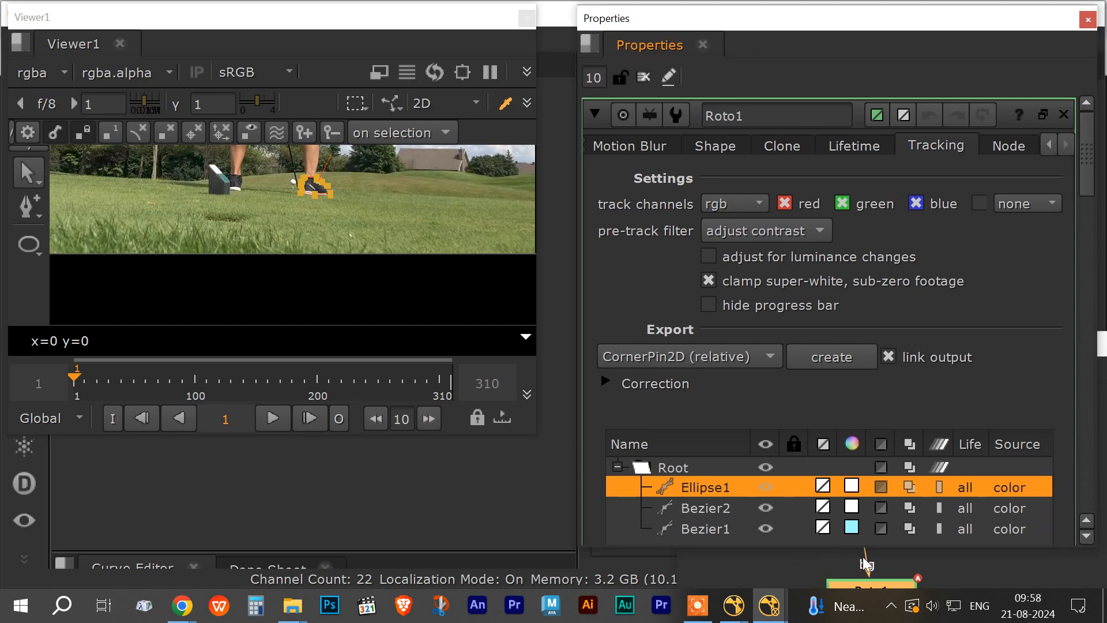
click(962, 577)
drag(791, 343, 710, 72)
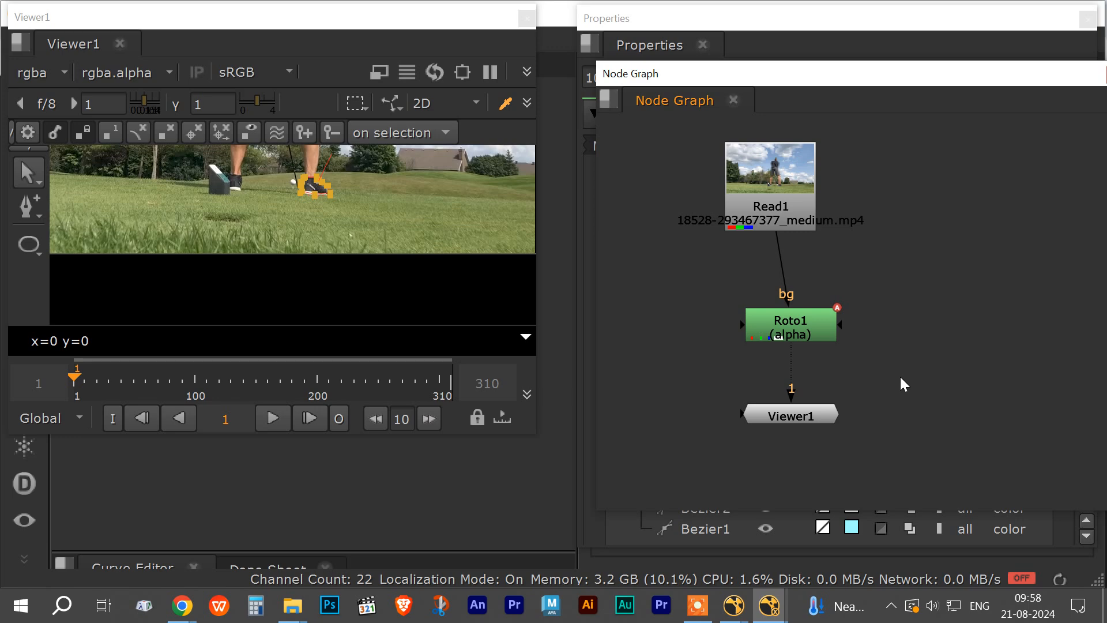
Search the node list for TRAC and for ROTO TRACK, clearing each search.
key(Tab)
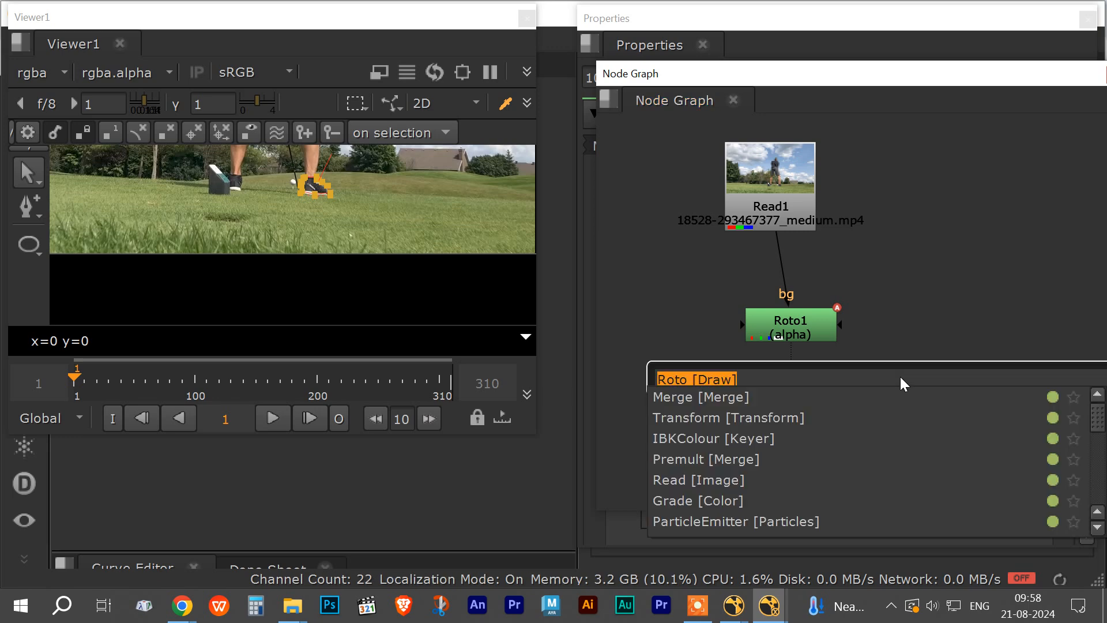
text(TRAC)
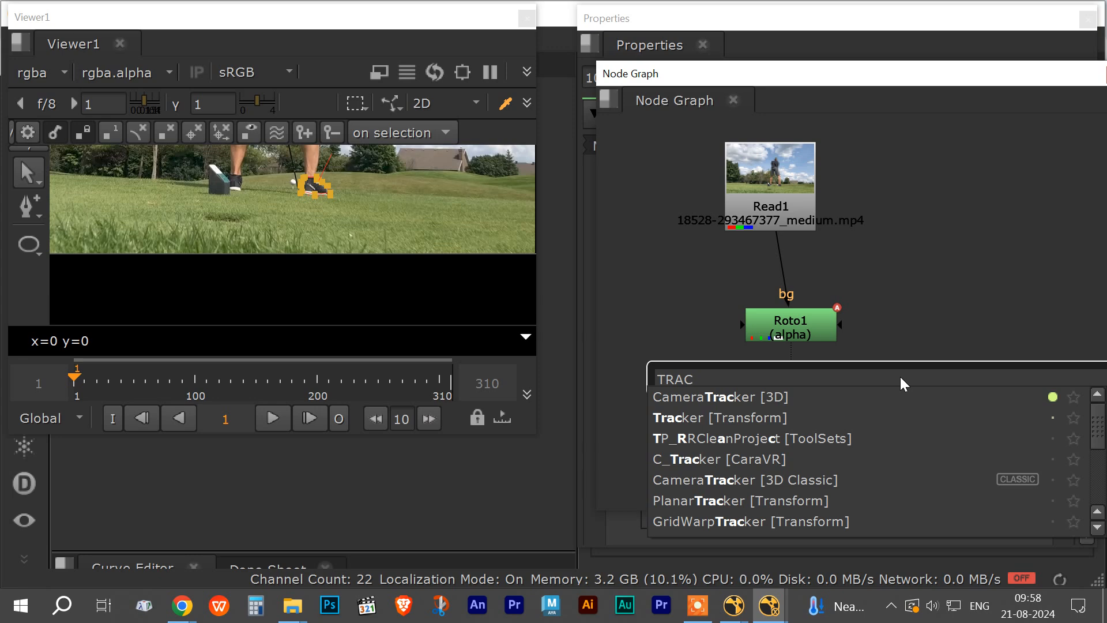
key(BackSpace)
key(BackSpace)
key(BackSpace)
key(BackSpace)
key(BackSpace)
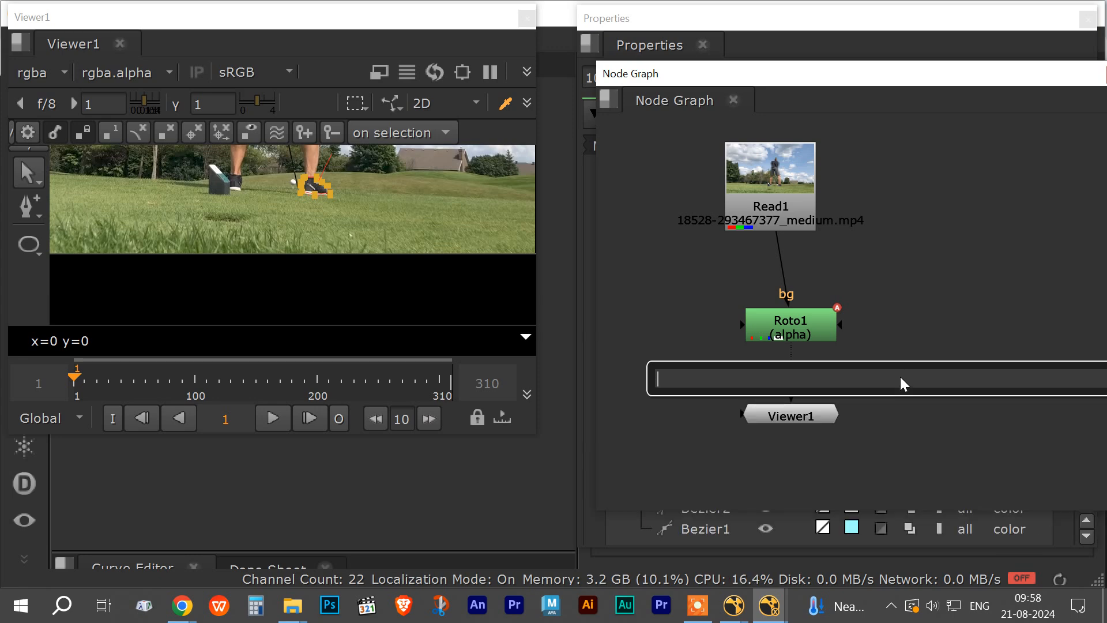
text(ROTO )
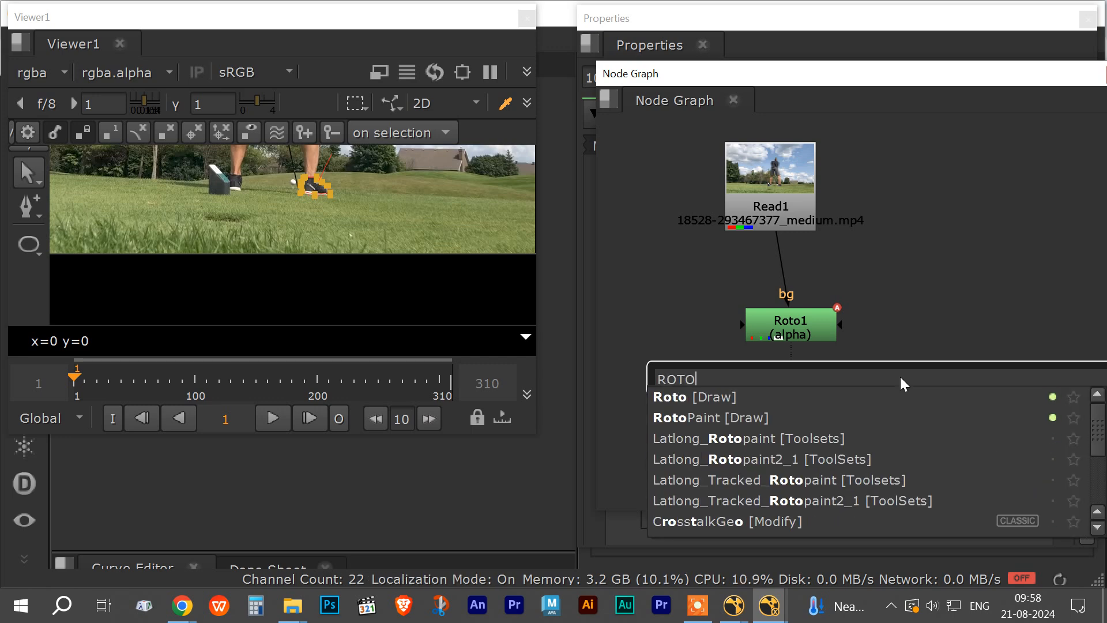
text(TRACK)
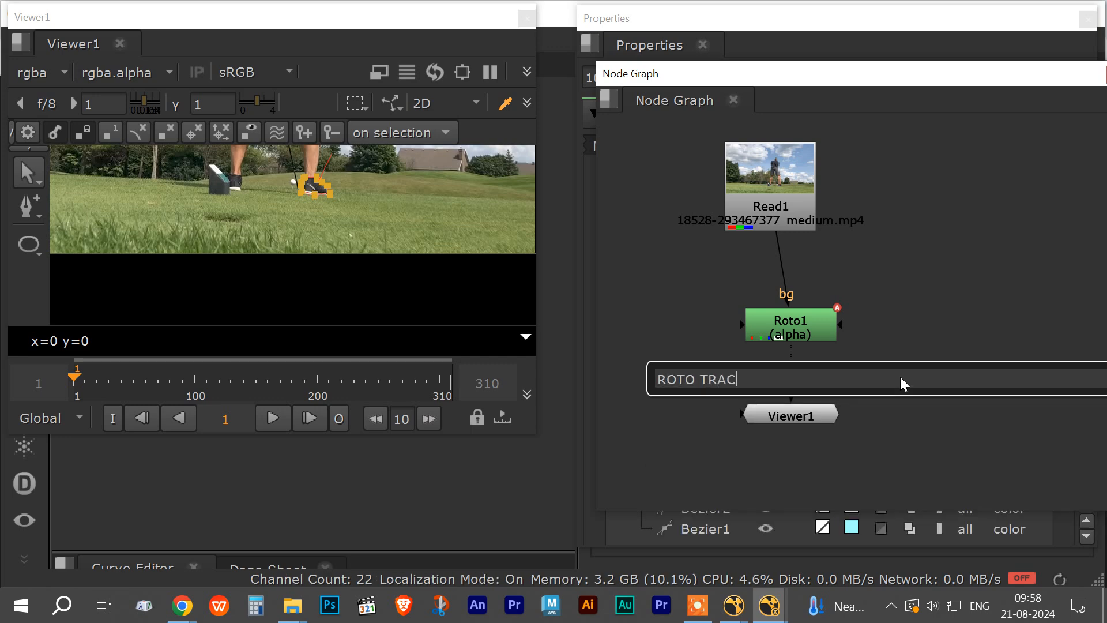
key(BackSpace)
key(BackSpace)
key(BackSpace)
key(BackSpace)
key(BackSpace)
key(BackSpace)
key(BackSpace)
key(BackSpace)
key(BackSpace)
key(BackSpace)
Search the node list for track, add a CameraTracker node and frame the golfer in the viewer.
text(track)
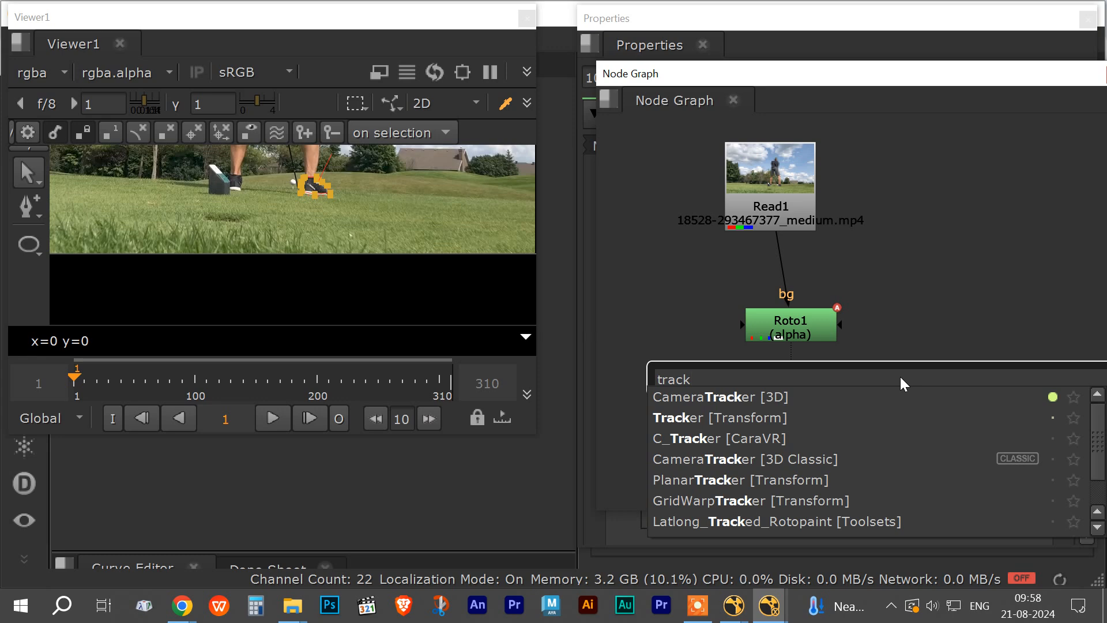
click(765, 396)
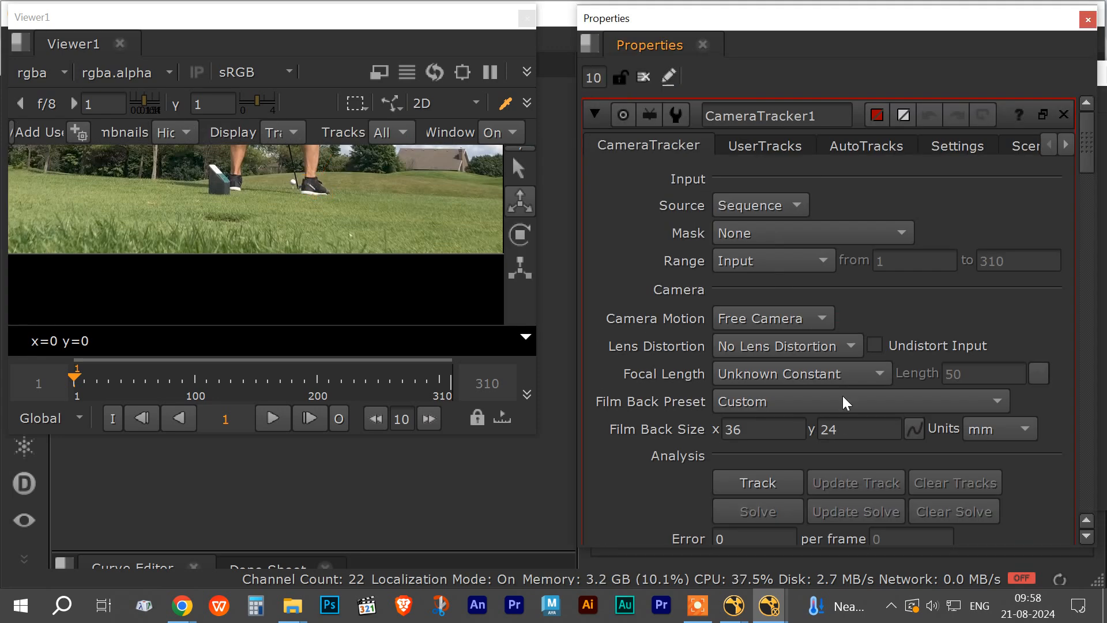
scroll(375, 247, down, 2)
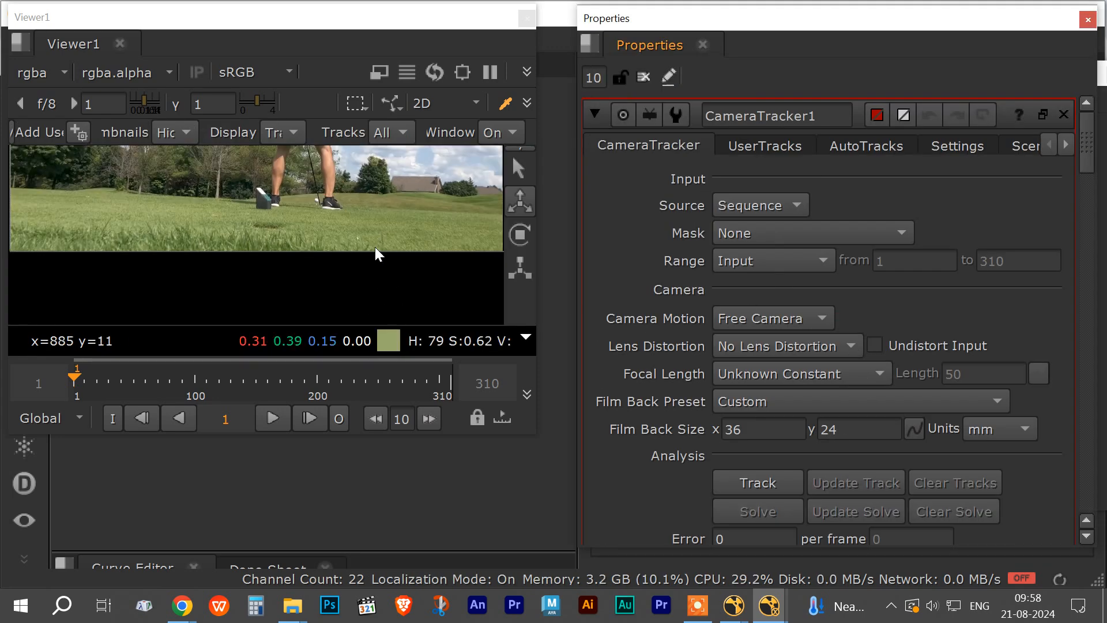
middle_drag(379, 209, 359, 328)
mouse_move(361, 233)
middle_down()
mouse_move(346, 307)
mouse_move(355, 220)
middle_up()
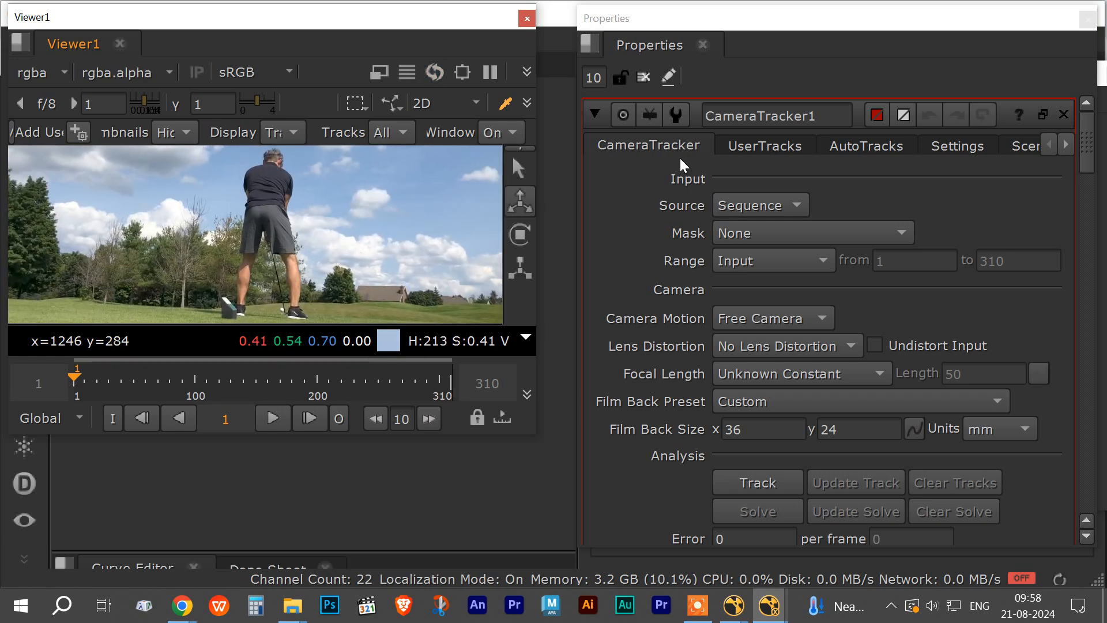
Look through the CameraTracker node's user tracks, auto tracks and general settings, returning to its main settings.
click(756, 145)
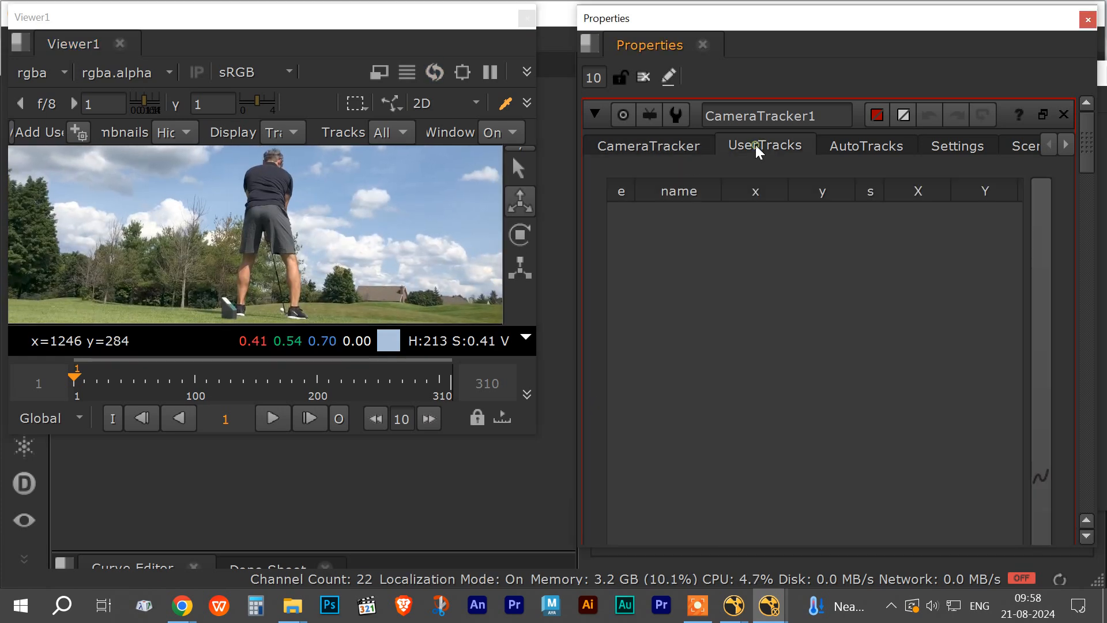
click(880, 150)
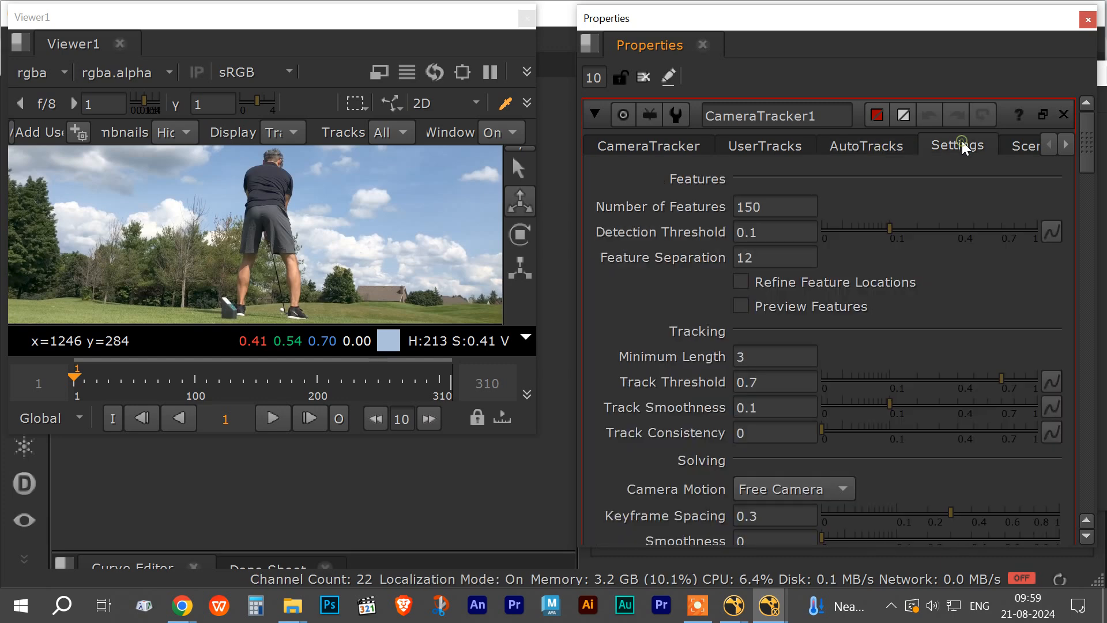
click(627, 145)
Align the Roto1 node beneath Read1 and reopen Roto1's properties beside the viewer.
drag(621, 18, 1000, 108)
drag(875, 374, 784, 330)
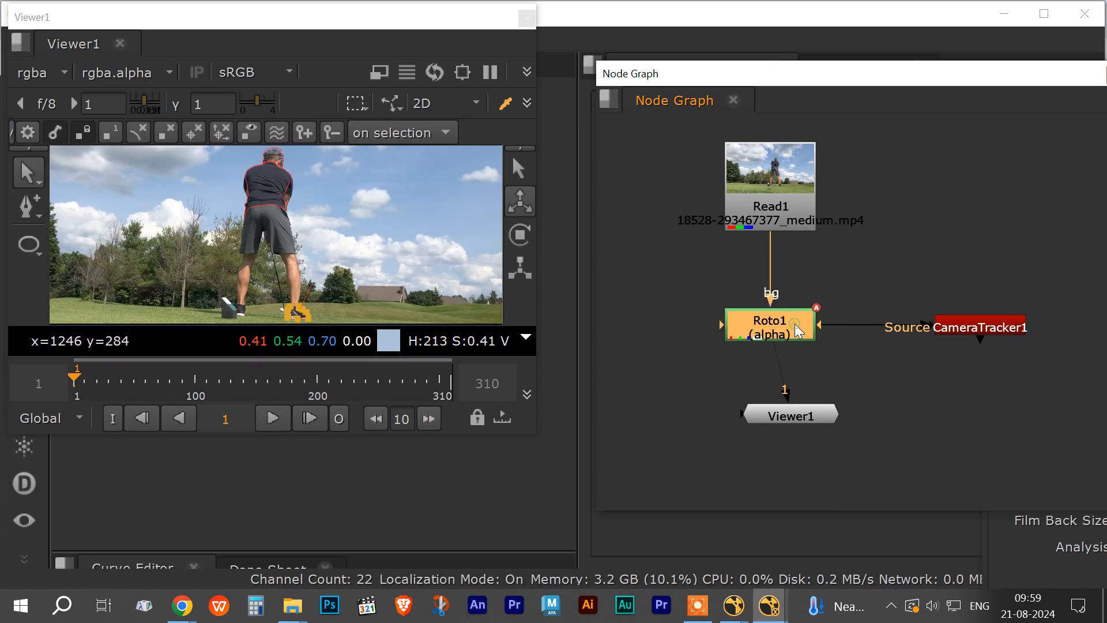
double_click(793, 327)
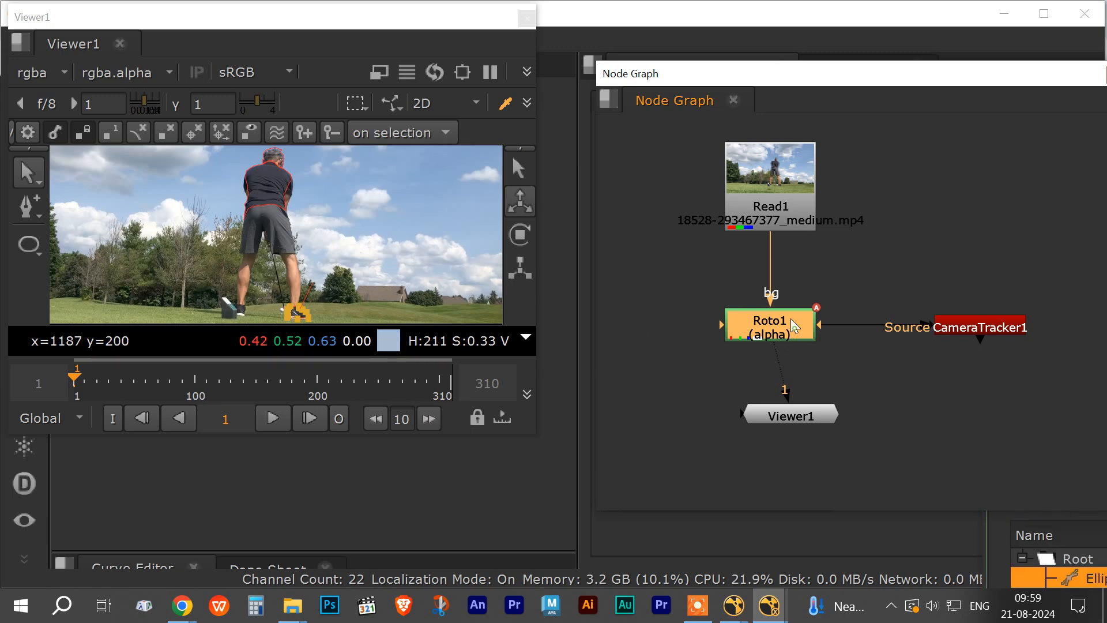
drag(709, 72, 762, 271)
drag(748, 363, 820, 287)
click(1013, 118)
drag(1047, 115, 599, 44)
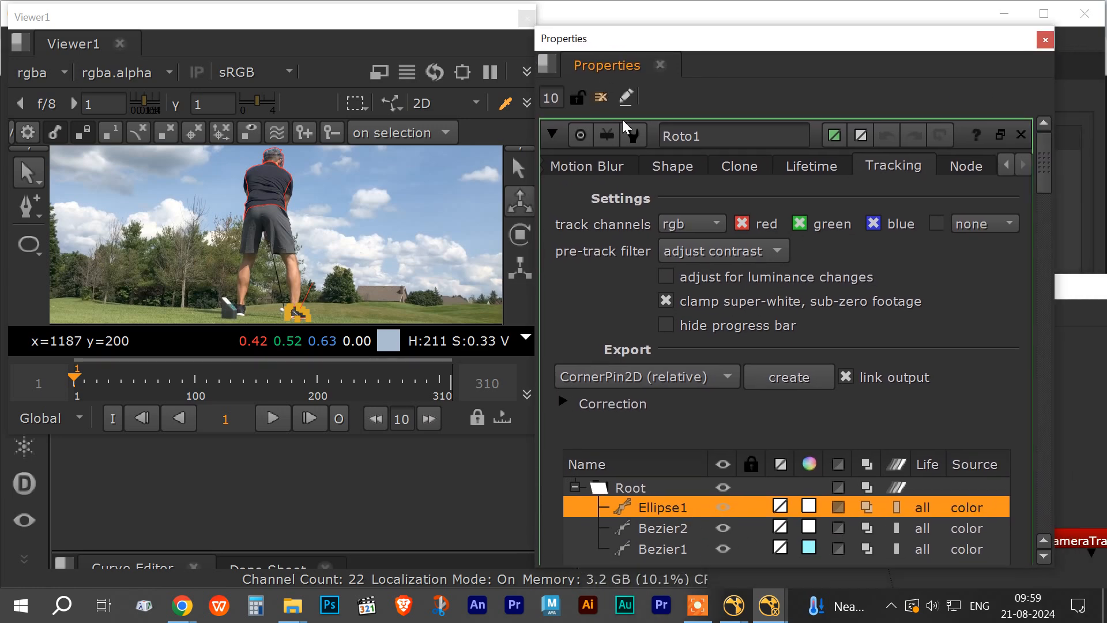
Set the tracking export type of Roto1 to Tracker.
click(562, 398)
click(562, 402)
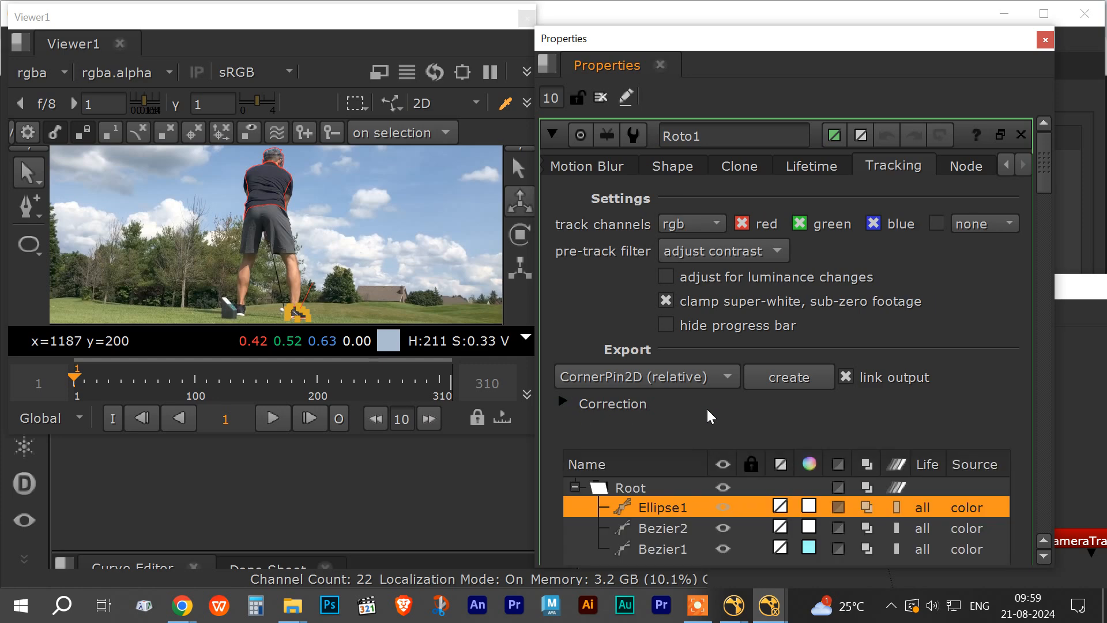
click(726, 375)
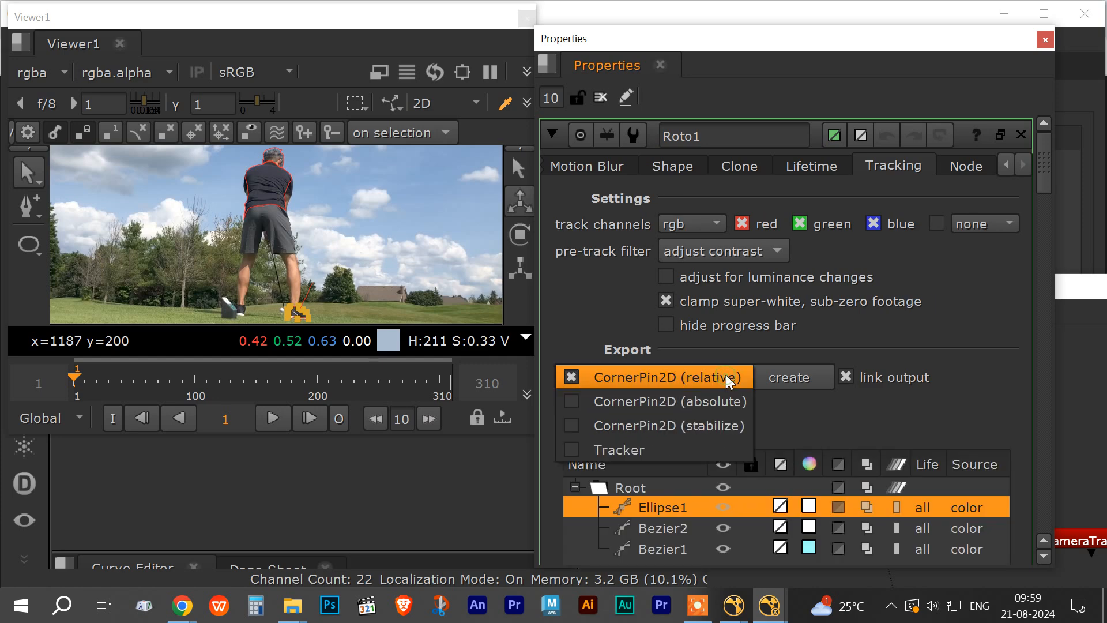
click(662, 454)
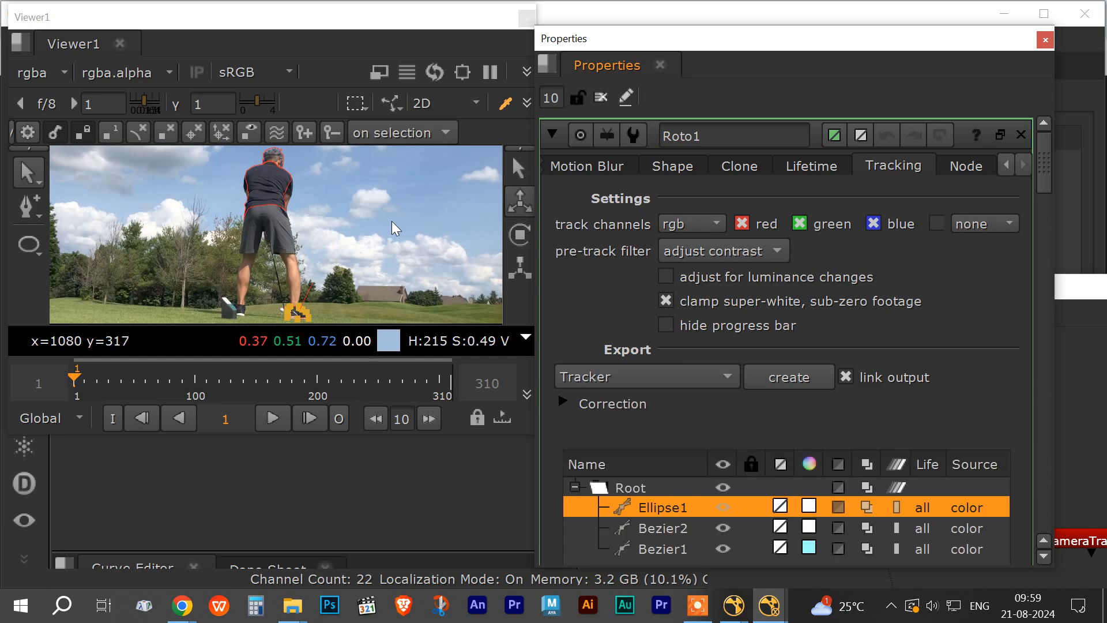
click(268, 189)
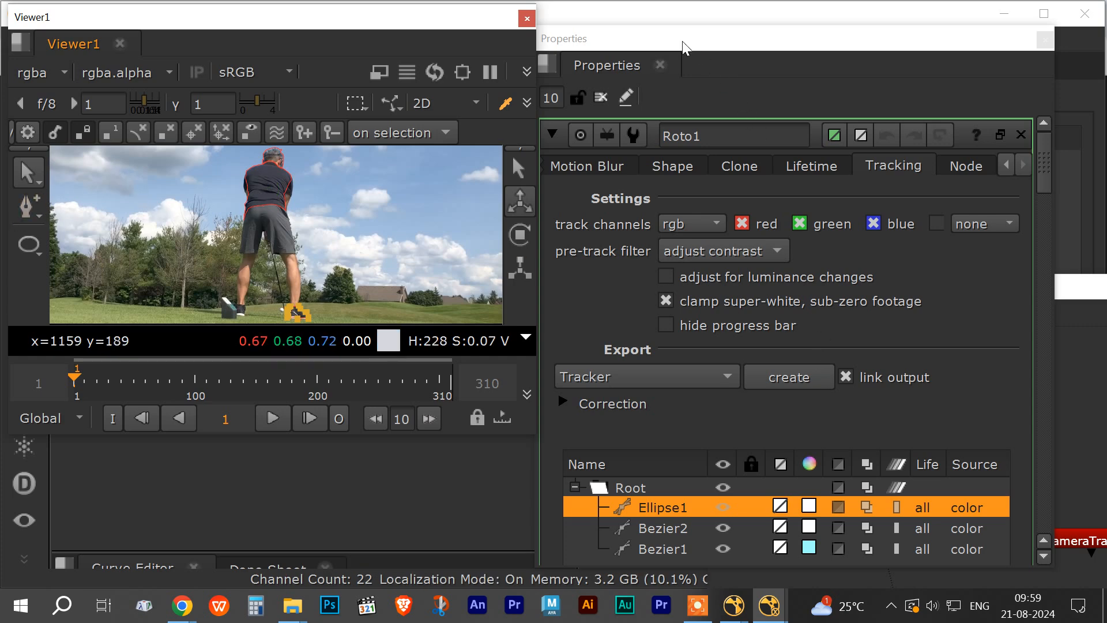
drag(684, 44, 847, 184)
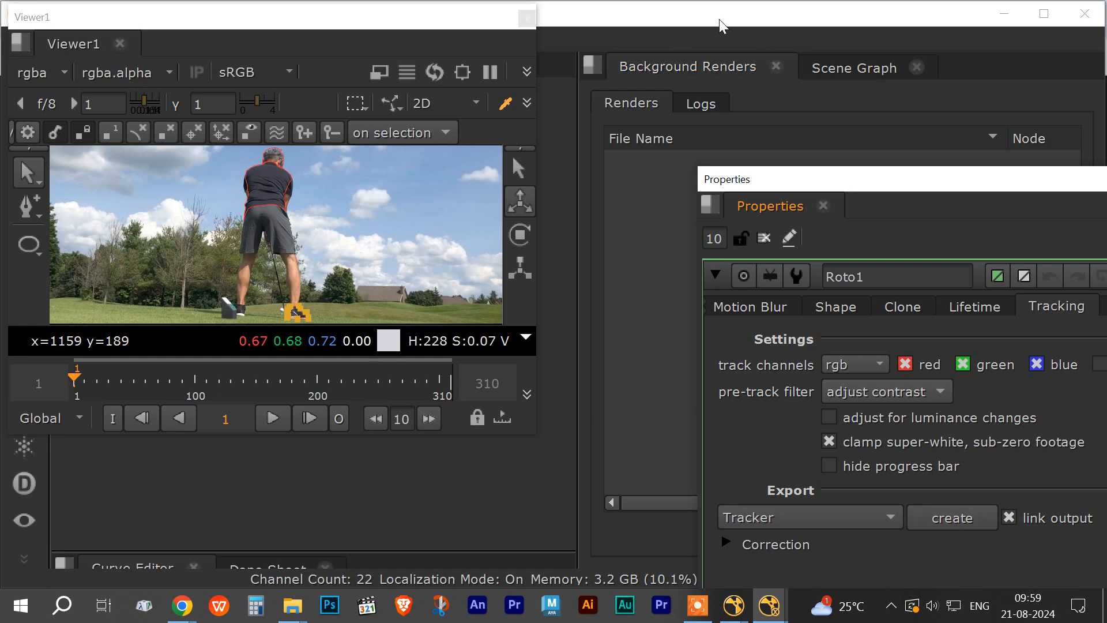
drag(757, 184, 658, 2)
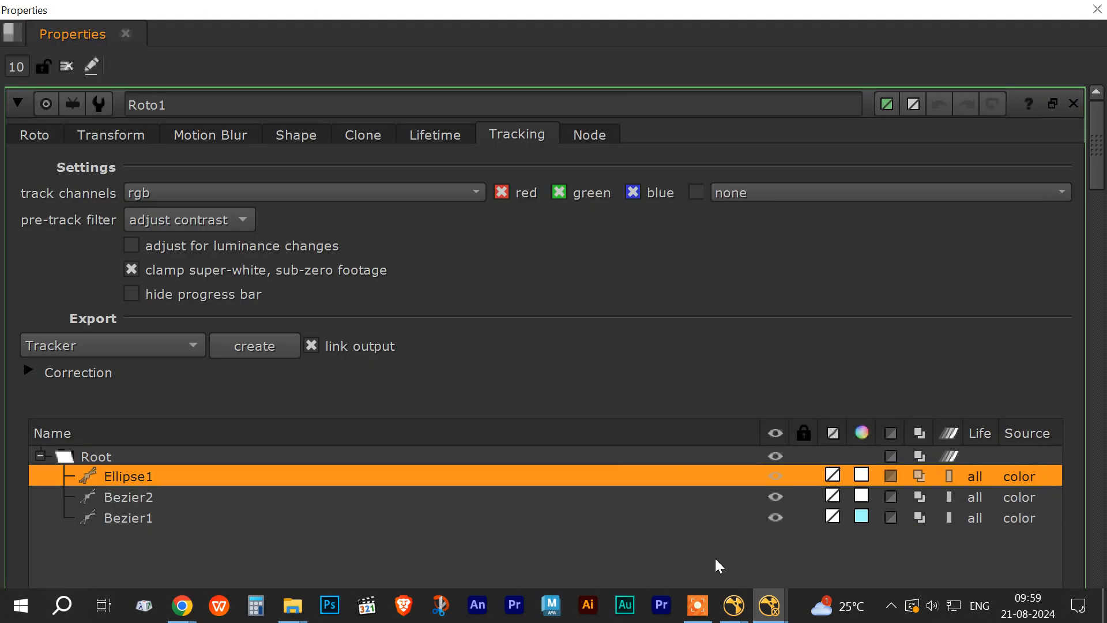
drag(81, 12, 444, 11)
Reopen CameraTracker1's properties beside the viewer and activate adding user tracks in the viewer.
click(952, 506)
drag(917, 288, 794, 26)
double_click(994, 277)
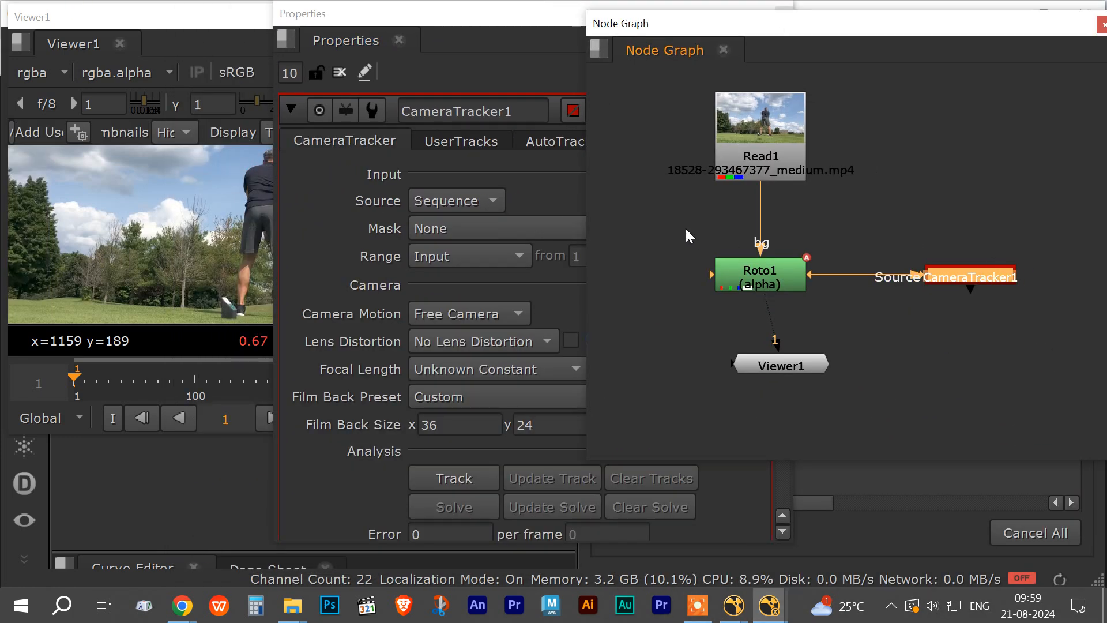
drag(644, 27, 783, 38)
drag(387, 15, 731, 50)
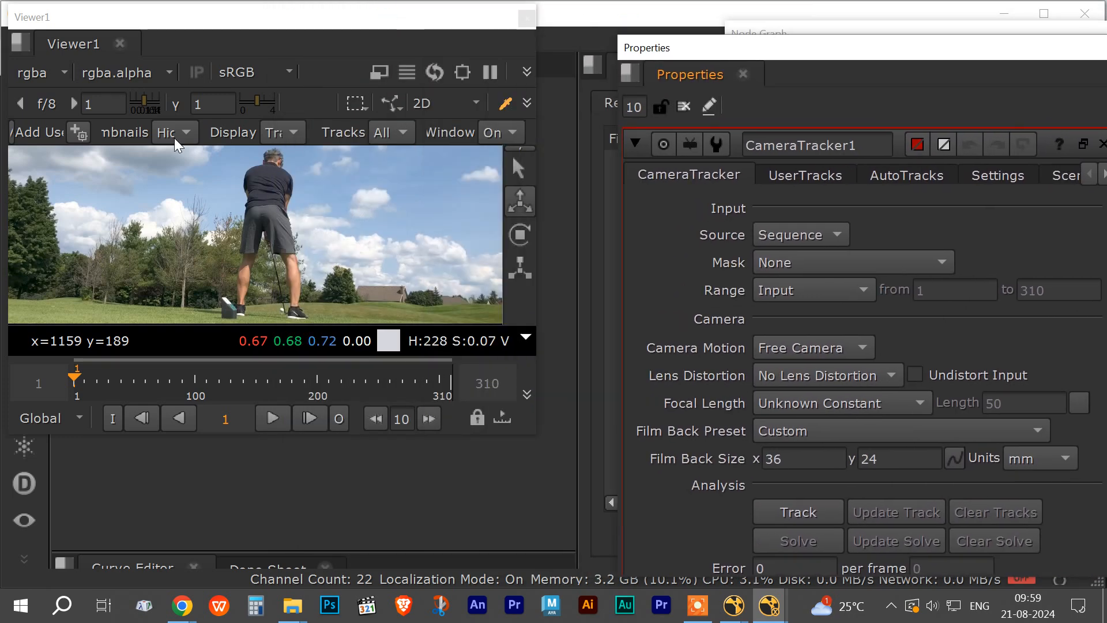
click(78, 133)
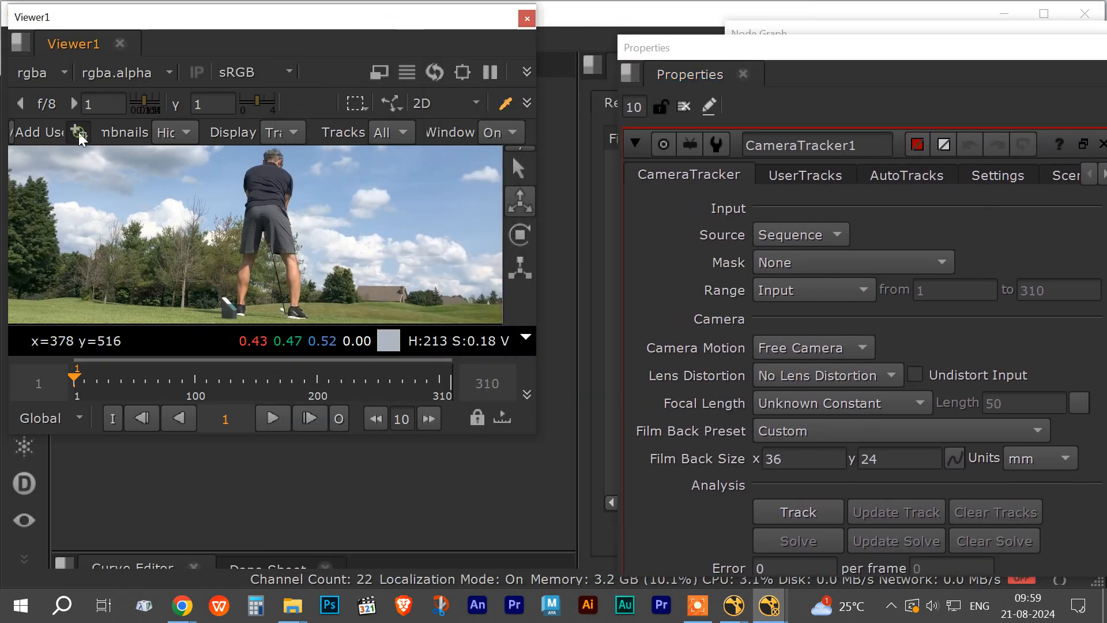
Place a user track point on the golfer's head, play the clip briefly, and return to frame 1.
click(275, 157)
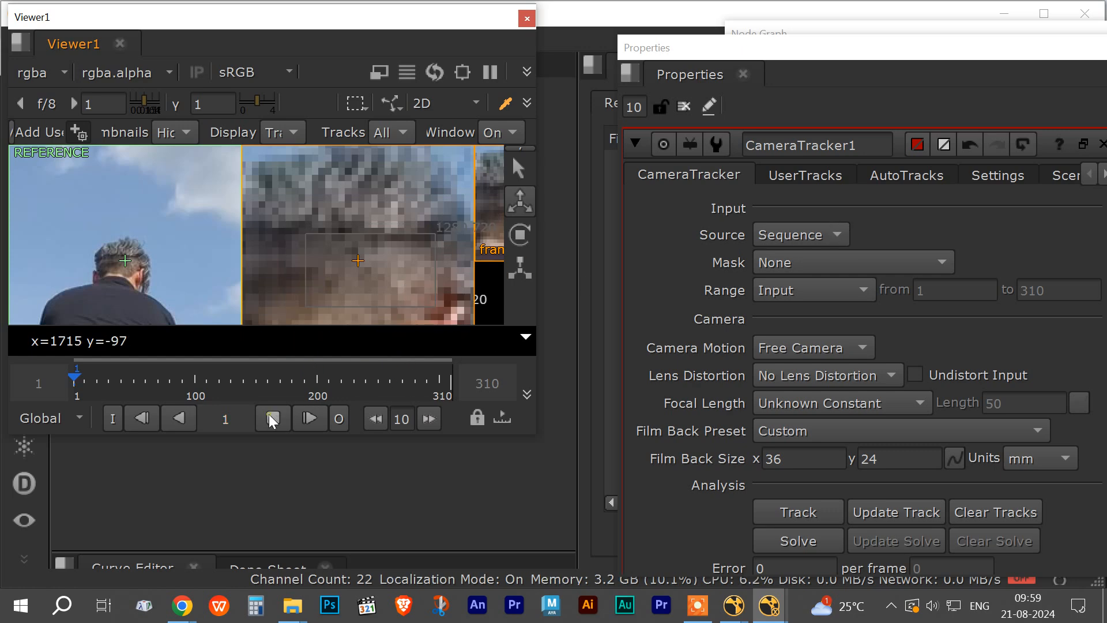
click(271, 419)
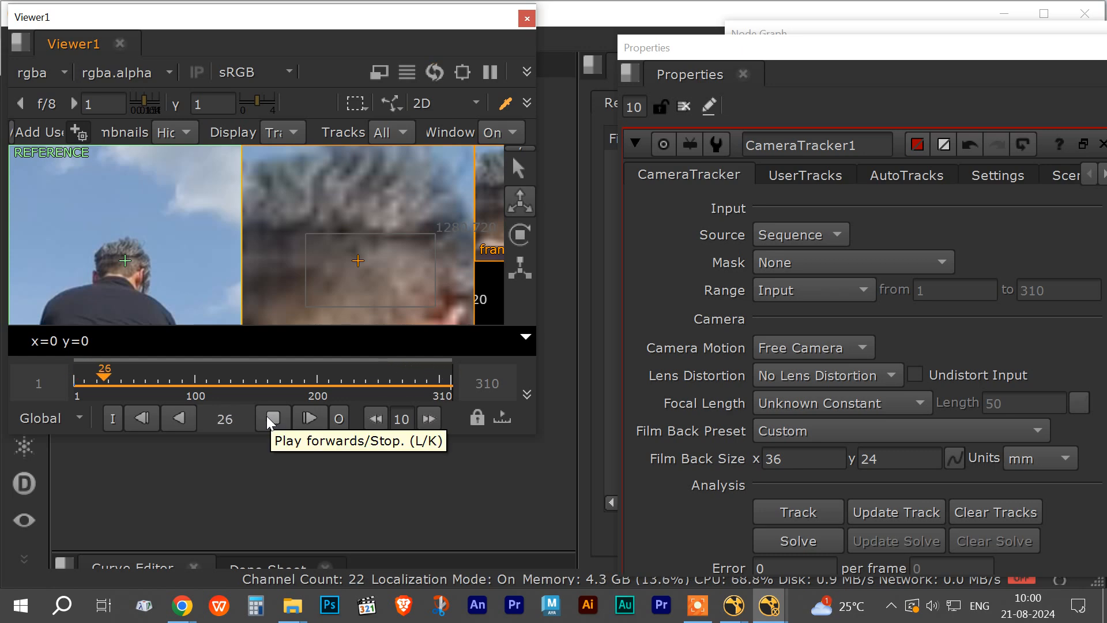
click(266, 417)
click(75, 379)
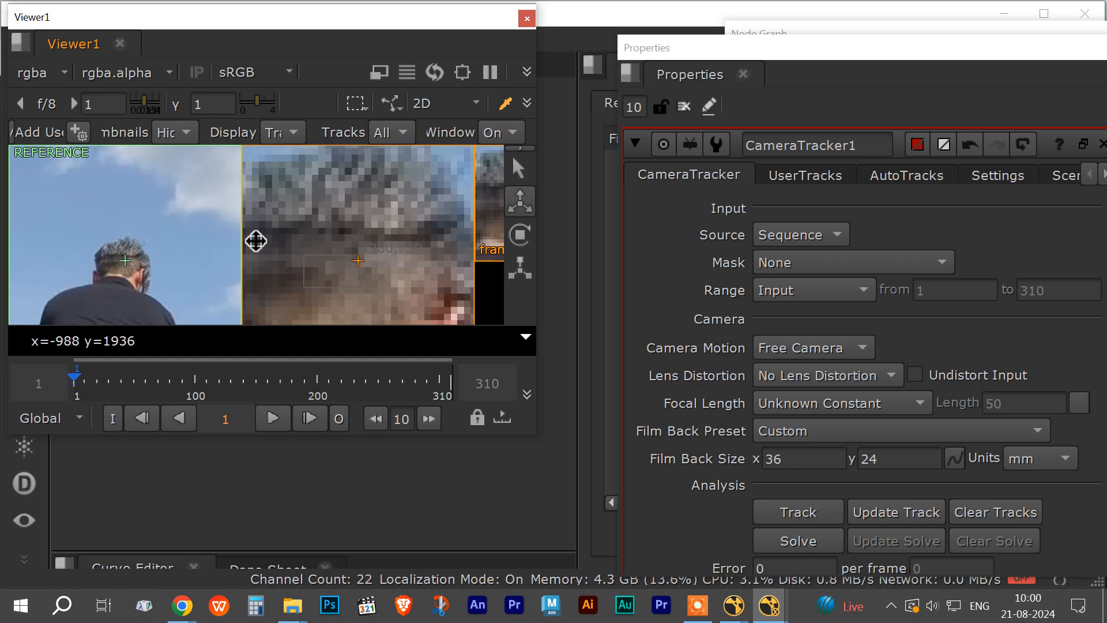
mouse_move(331, 279)
mouse_down()
mouse_move(354, 271)
mouse_move(331, 280)
mouse_up()
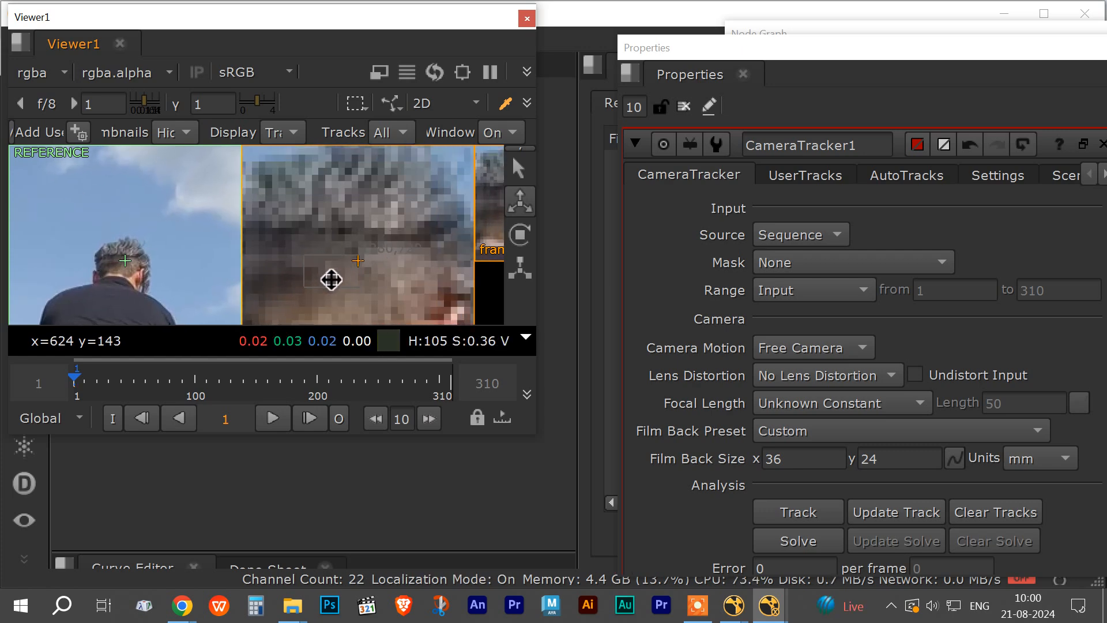
scroll(351, 272, up, 3)
scroll(350, 273, down, 1)
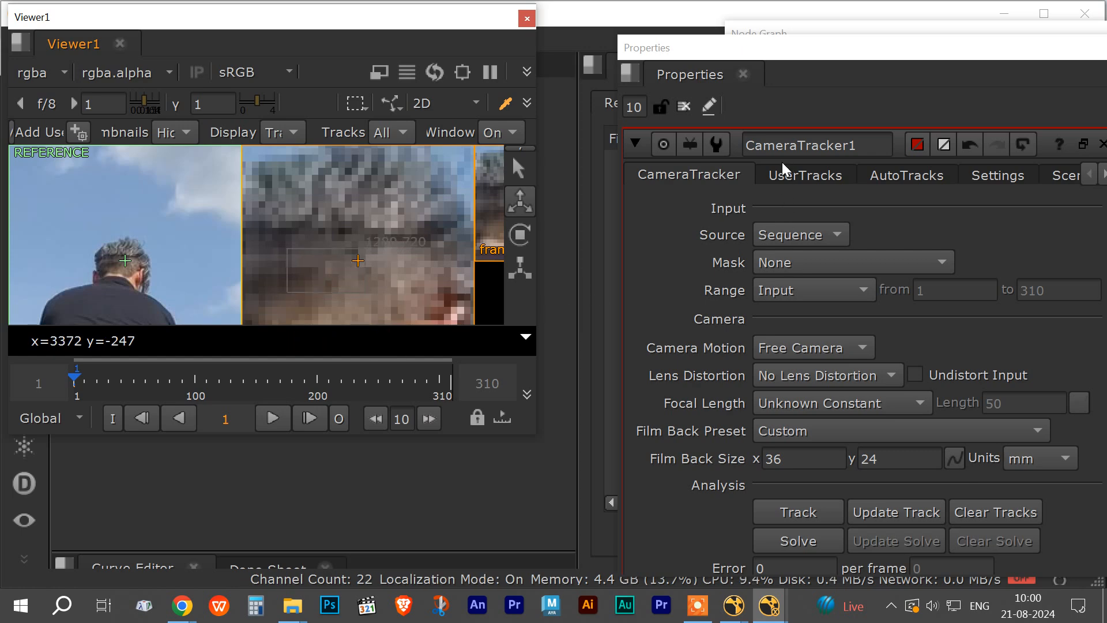
Bring the node graph forward and check the properties of Roto1, CameraTracker1 and Read1.
drag(673, 88, 873, 169)
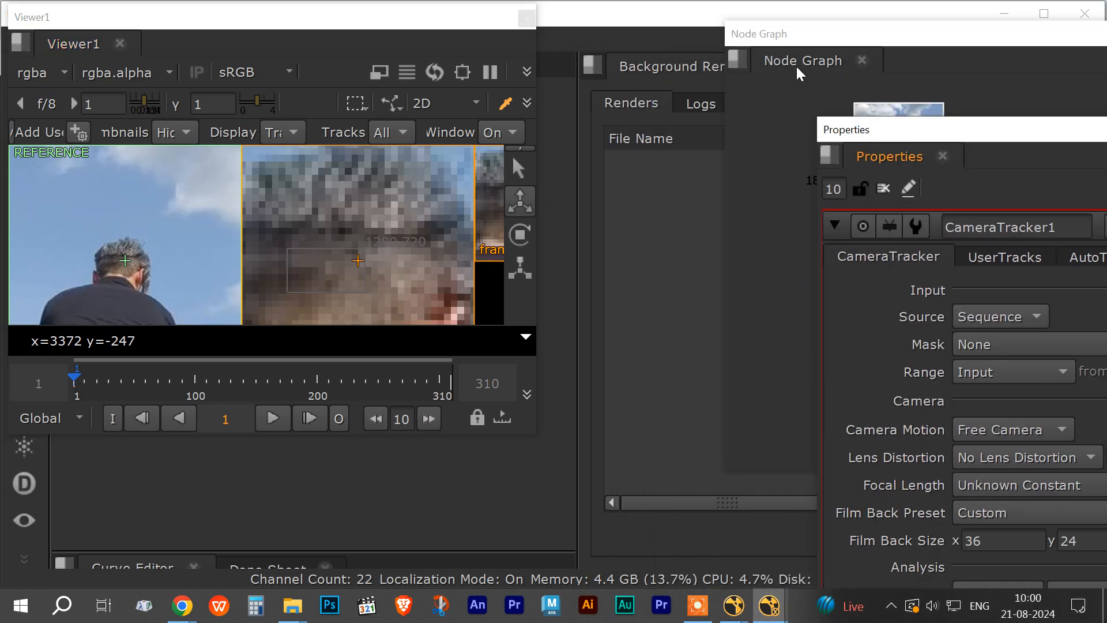
click(804, 73)
double_click(893, 277)
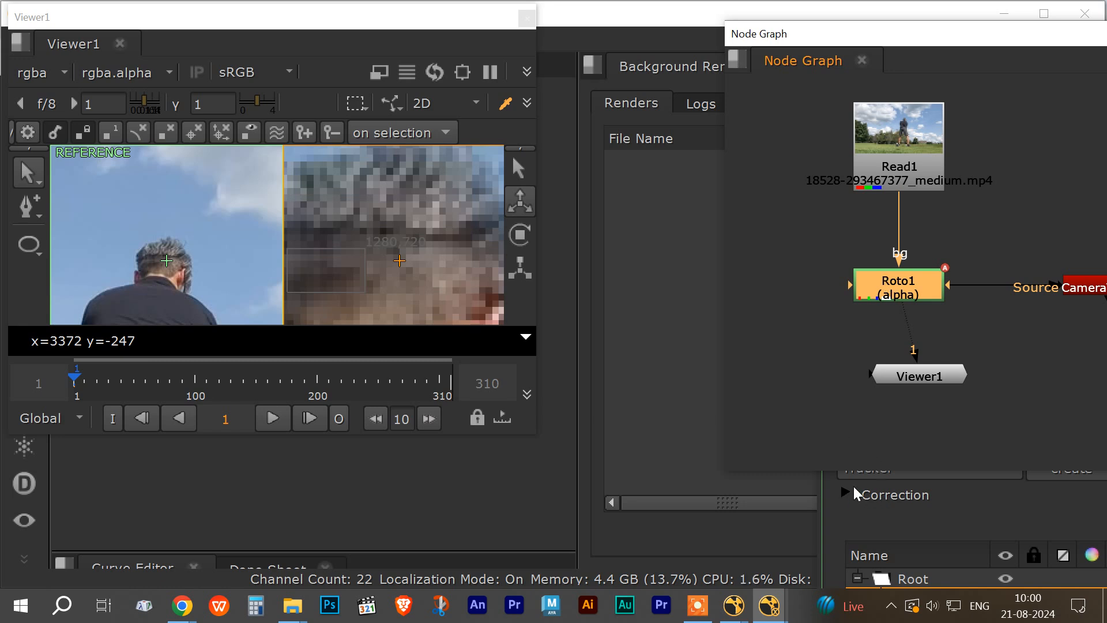
double_click(1087, 291)
double_click(901, 283)
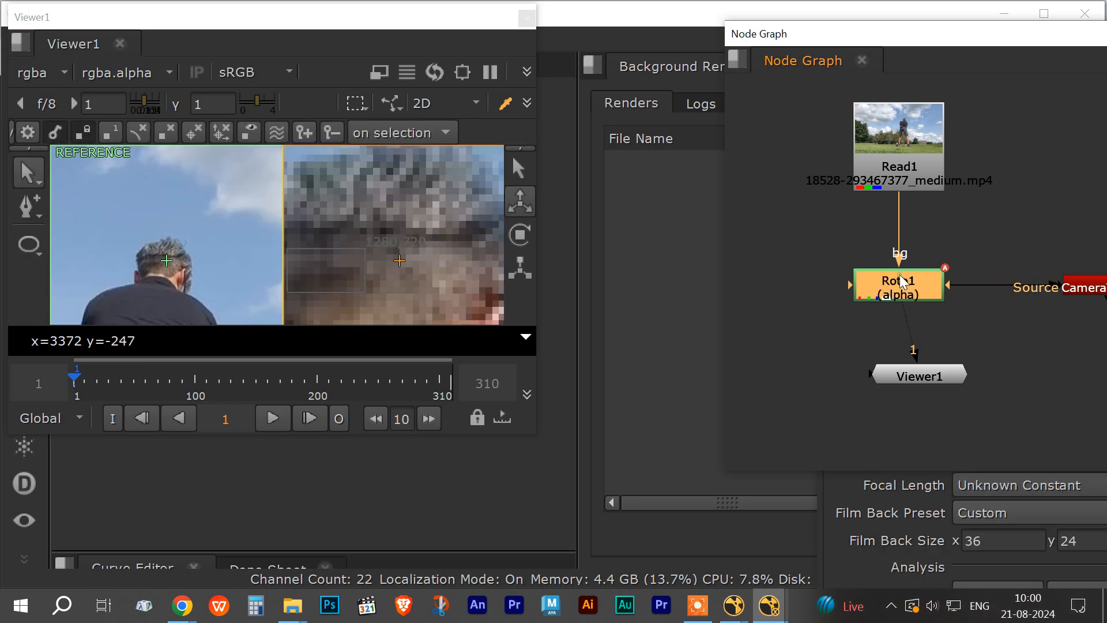
double_click(898, 182)
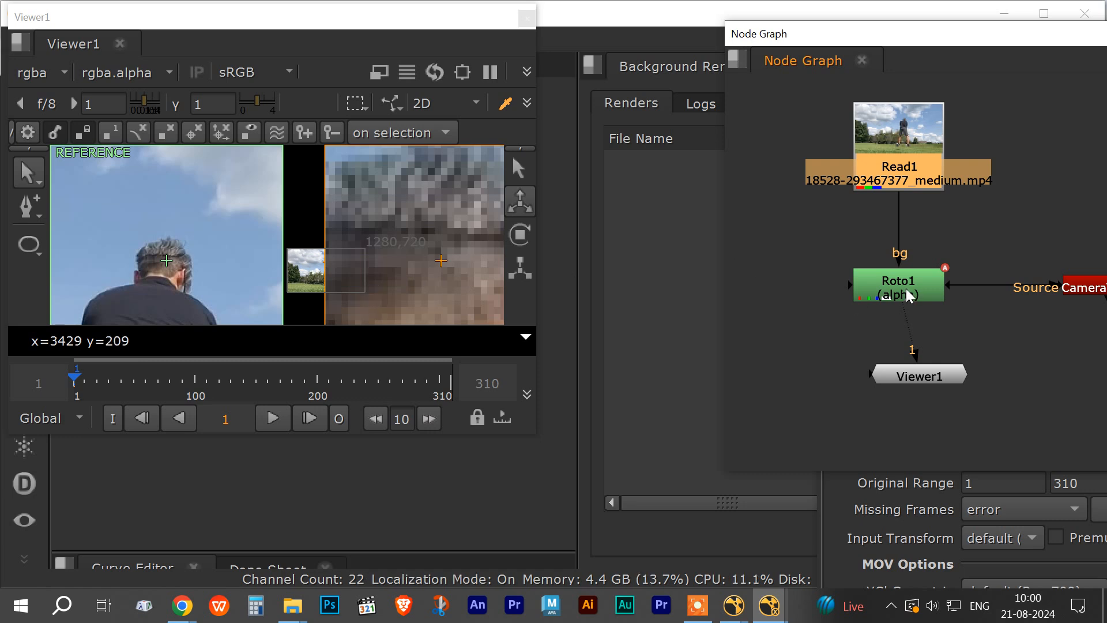
Try viewing CameraTracker1's output, rewire Viewer1 directly to Read1, and place Viewer1 below the footage node.
drag(906, 289, 875, 289)
drag(905, 375, 846, 391)
drag(867, 316, 1082, 293)
drag(846, 395, 1064, 385)
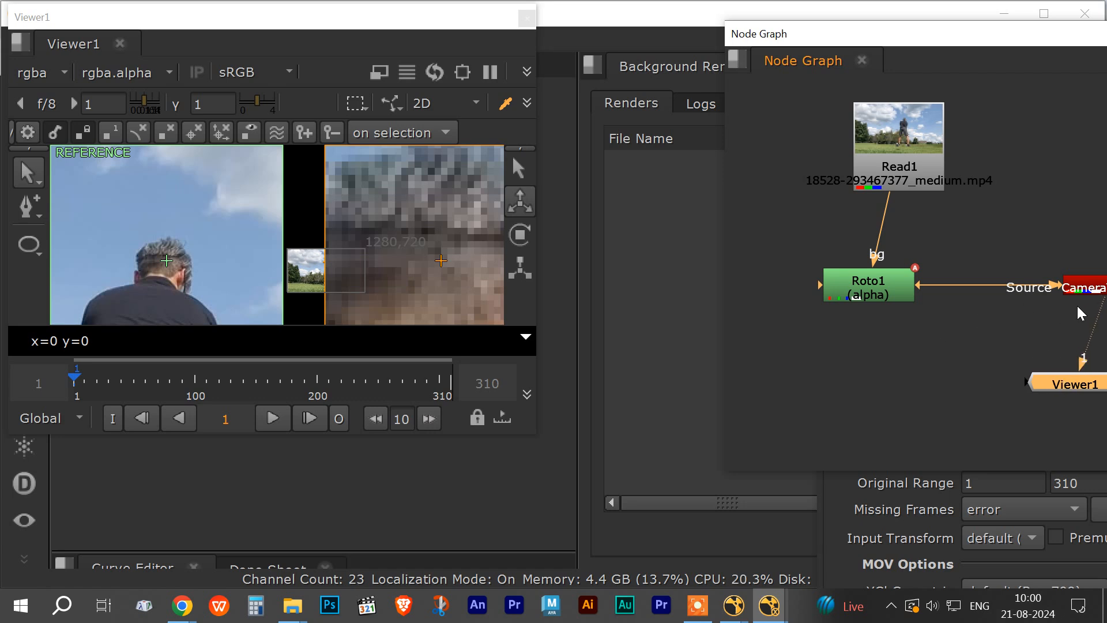
drag(1102, 323, 909, 184)
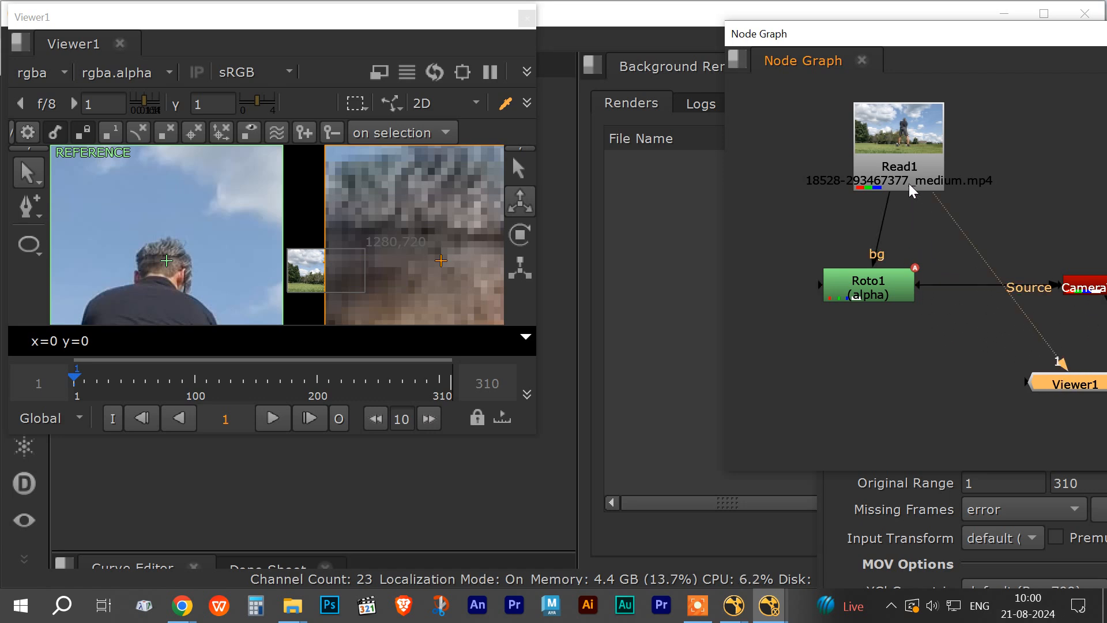
drag(1069, 395, 962, 401)
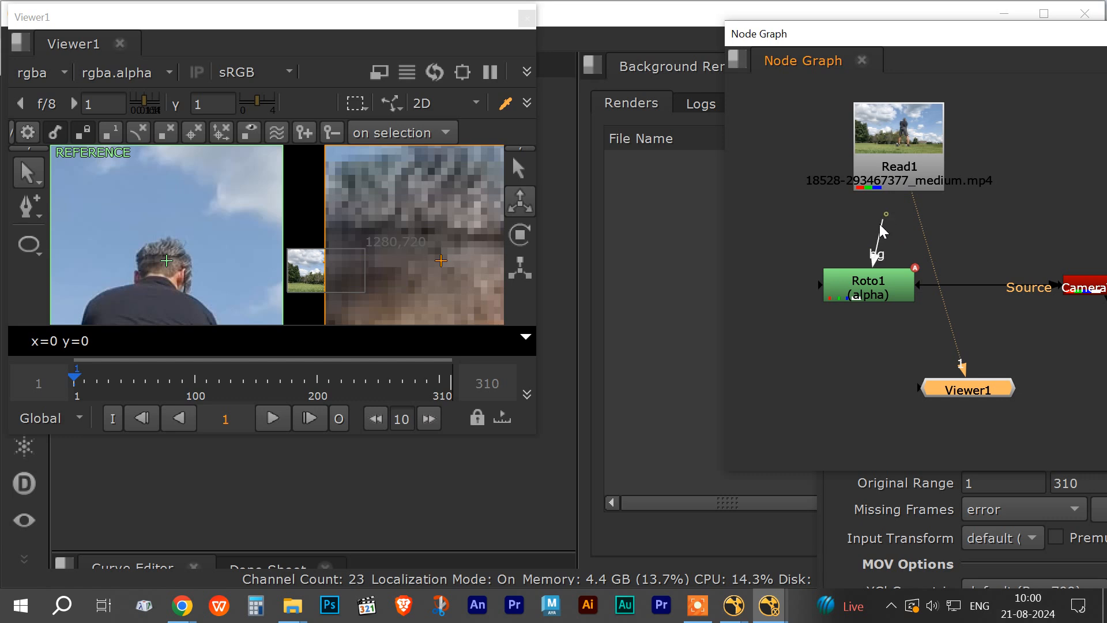
Disconnect Roto1 from Read1, move it above CameraTracker1, and align Viewer1 directly beneath Read1.
drag(881, 224, 930, 288)
click(984, 292)
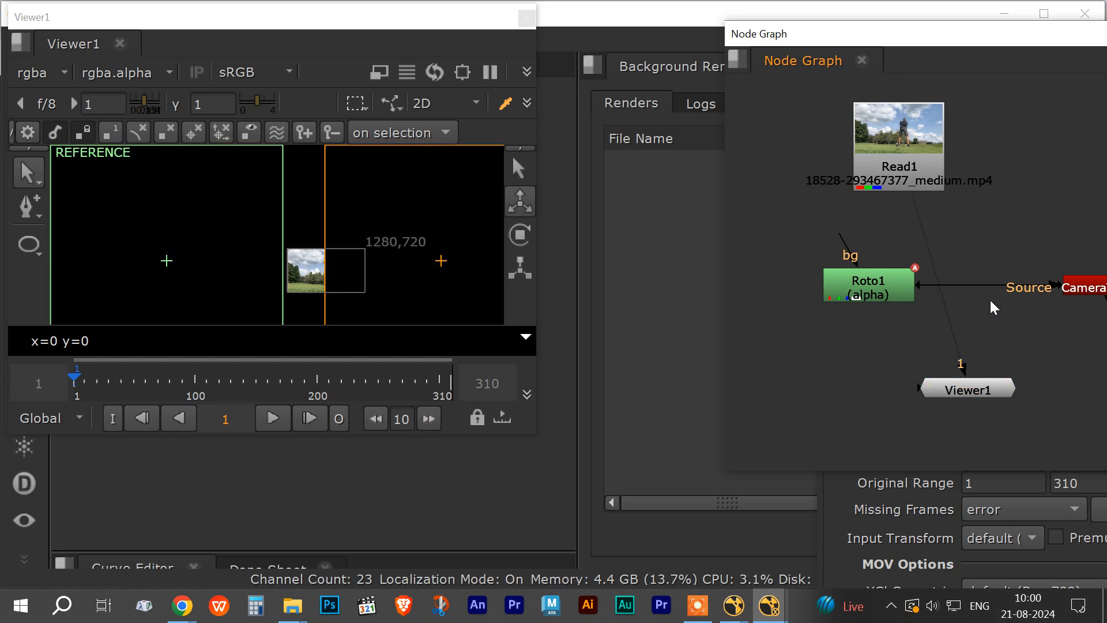
drag(921, 284, 1106, 246)
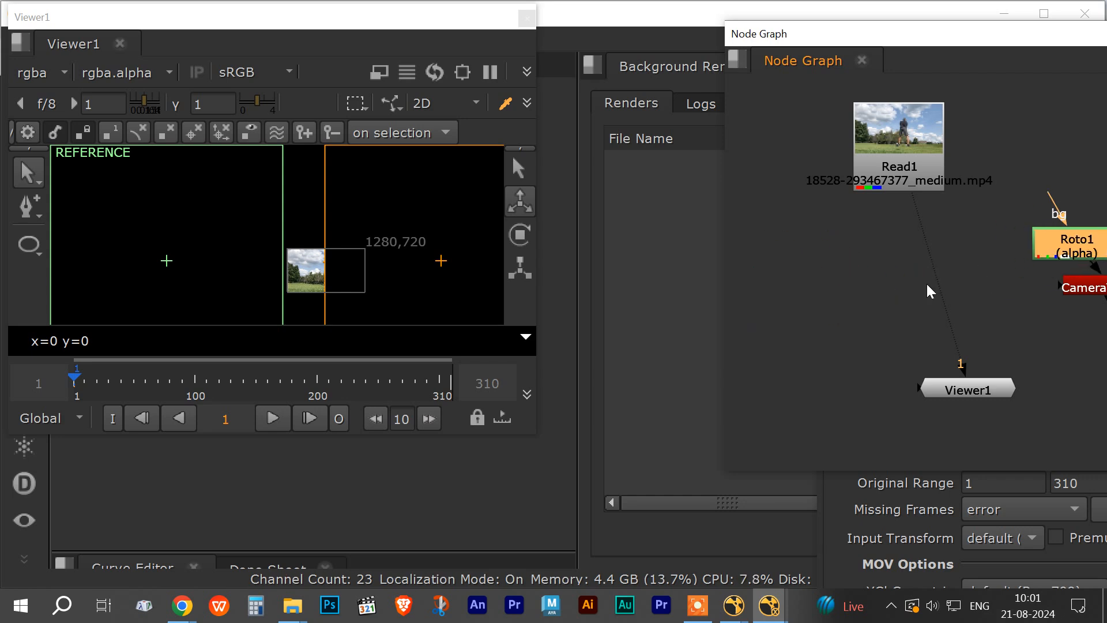
drag(967, 390, 901, 348)
click(978, 350)
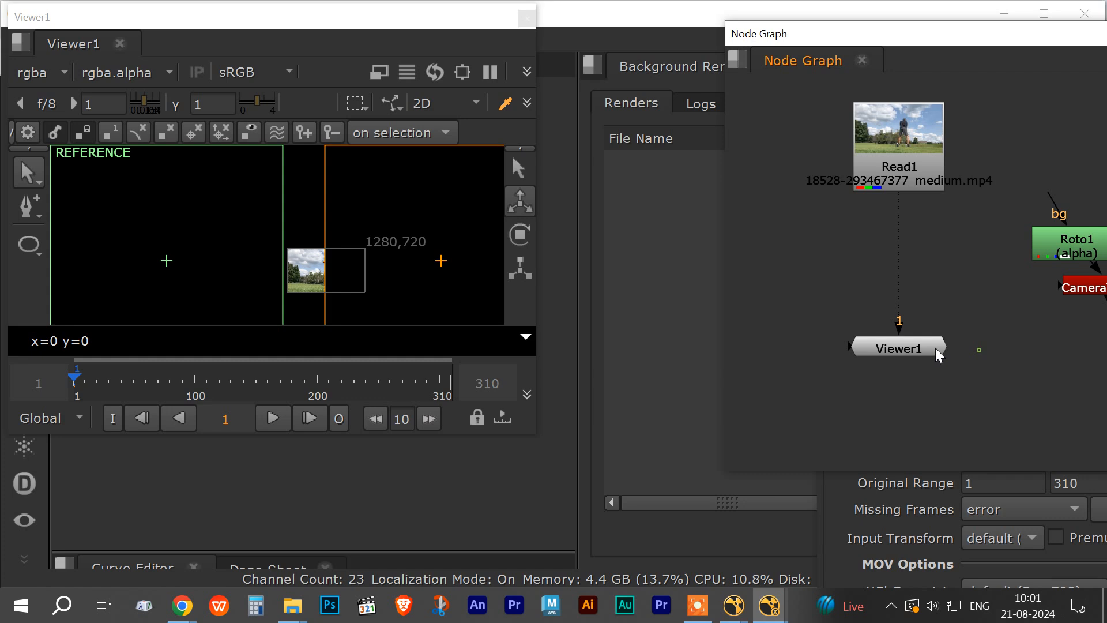
click(908, 346)
drag(1053, 257, 1032, 230)
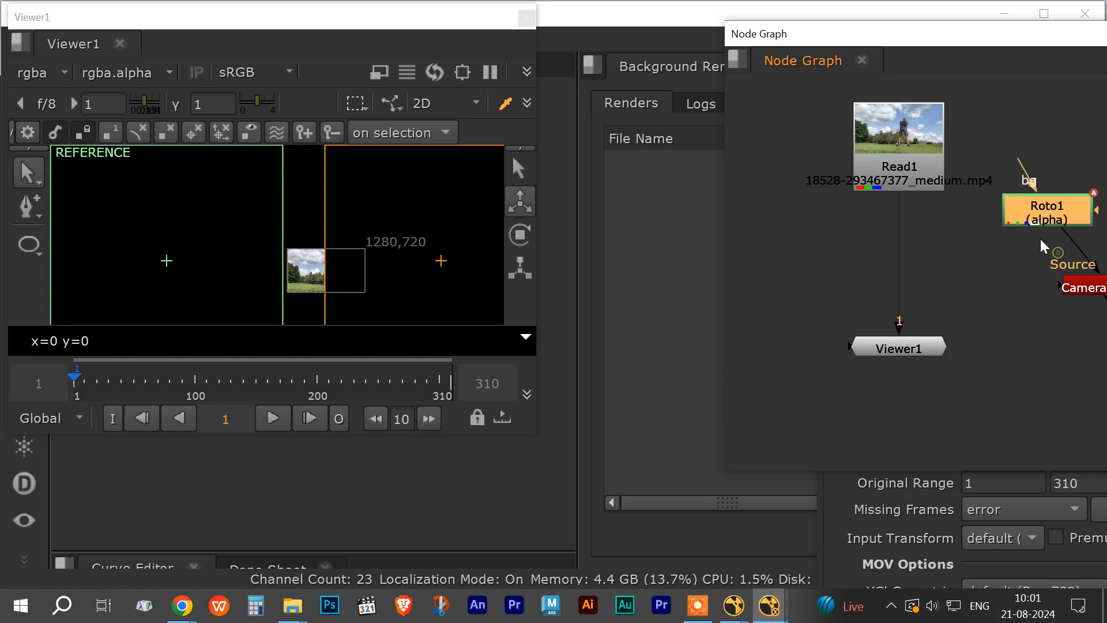
Disable the CameraTracker1 and Roto1 nodes and select Read1.
click(1084, 287)
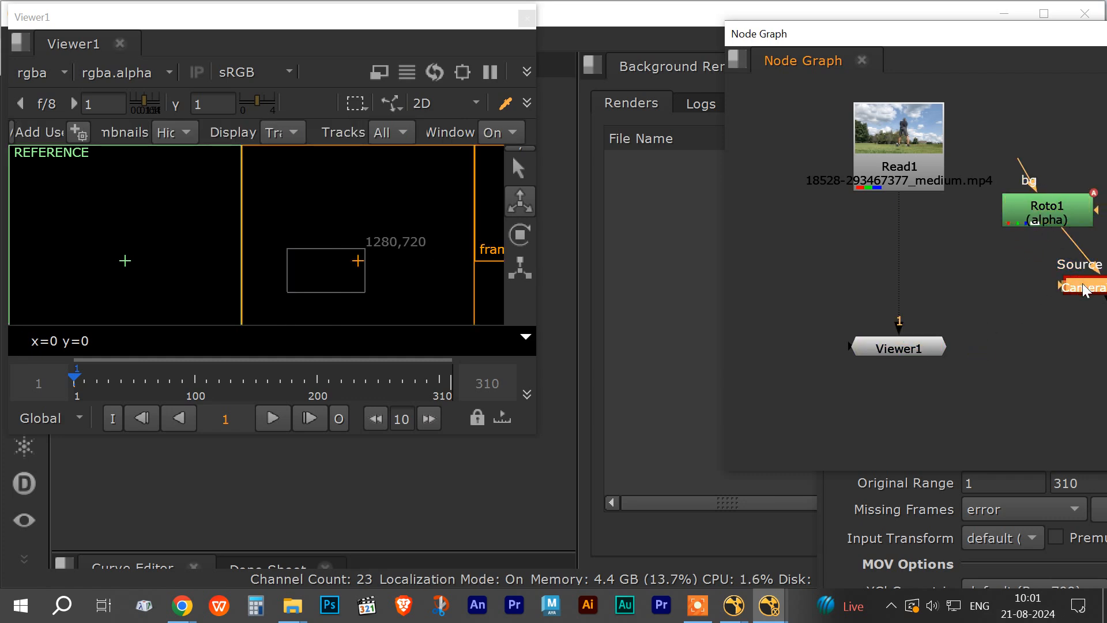
key(d)
click(1072, 228)
key(d)
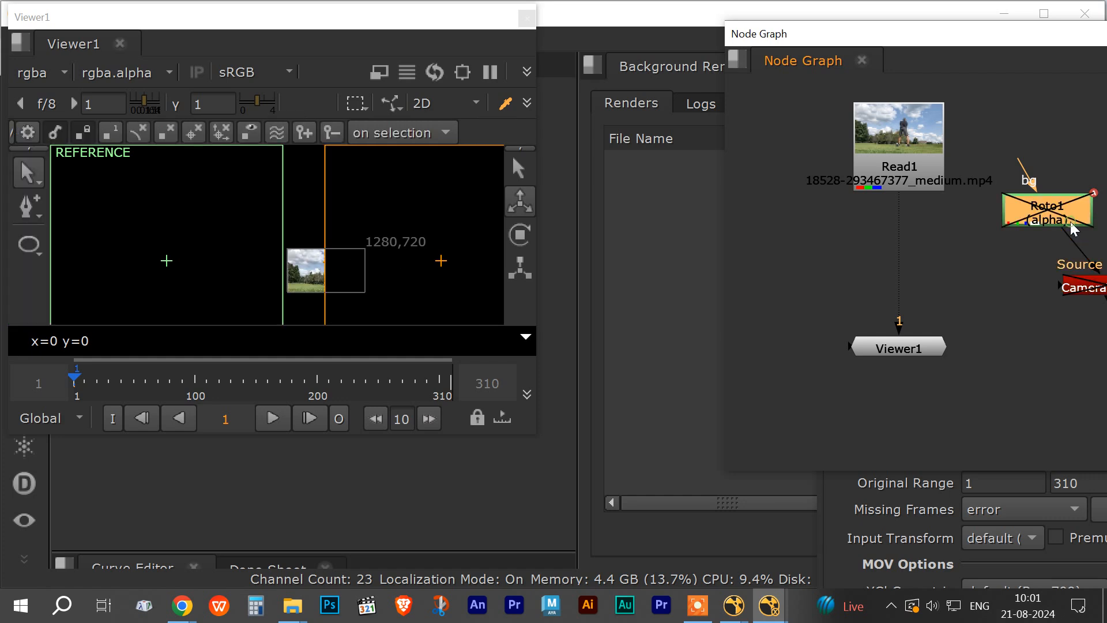
click(942, 274)
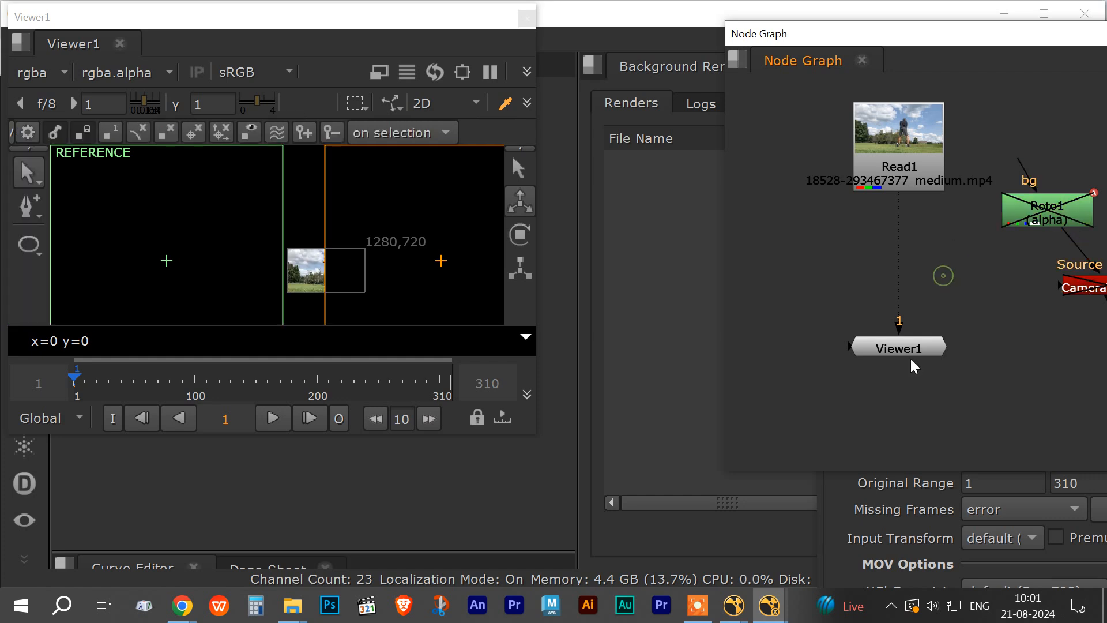
click(910, 352)
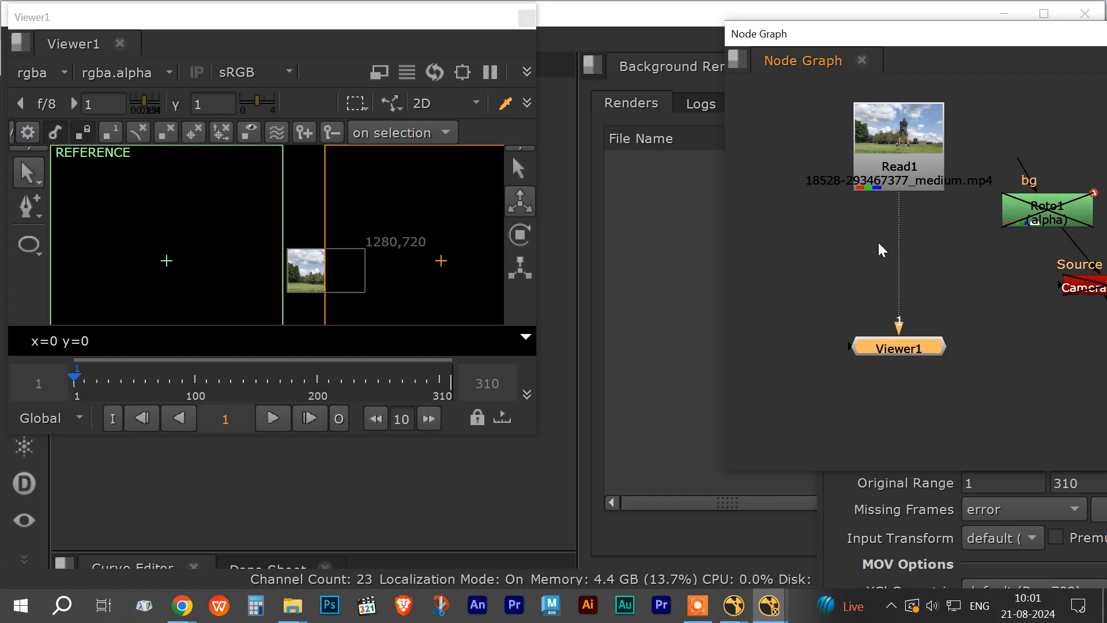
click(905, 175)
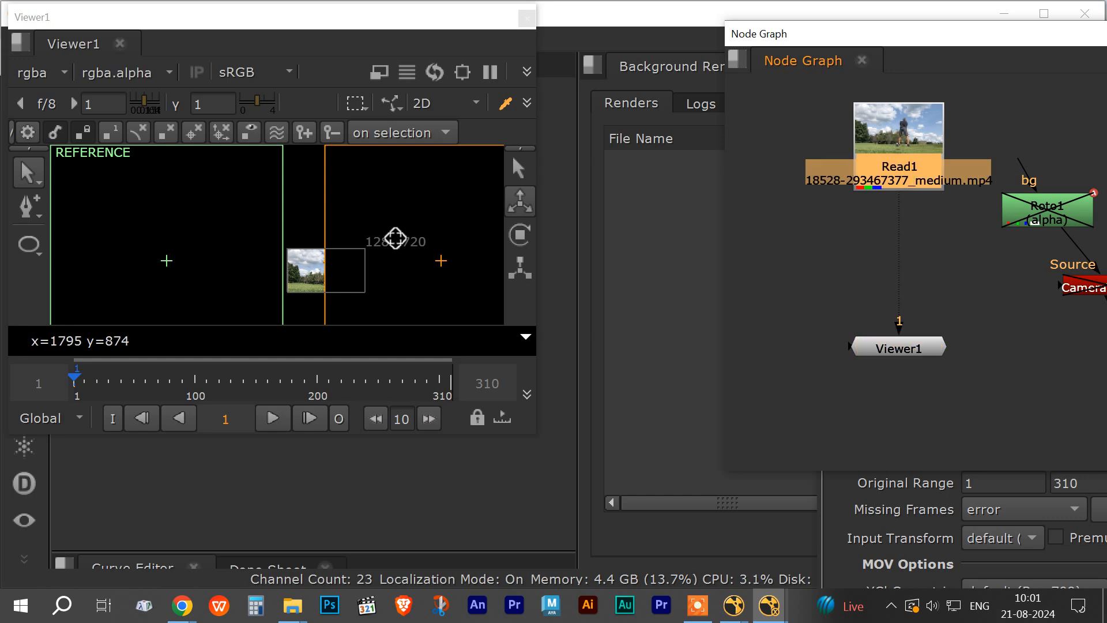
Enlarge the viewer to inspect the user 1 track point and roto outlines around the golfer's head, and restore its size.
double_click(445, 16)
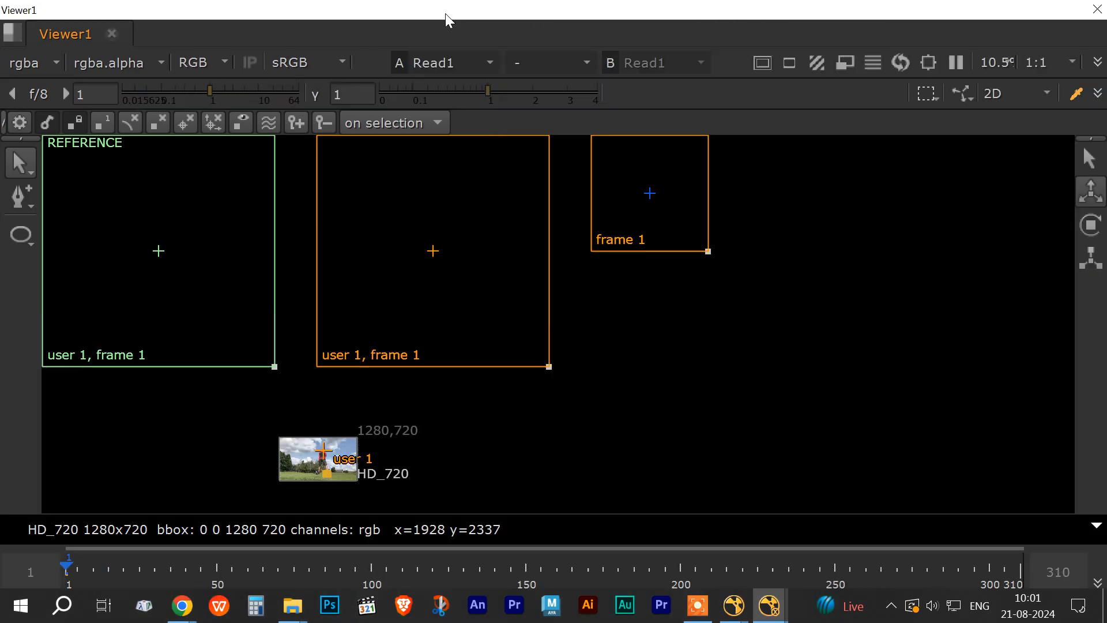
click(310, 465)
click(308, 460)
scroll(340, 459, up, 4)
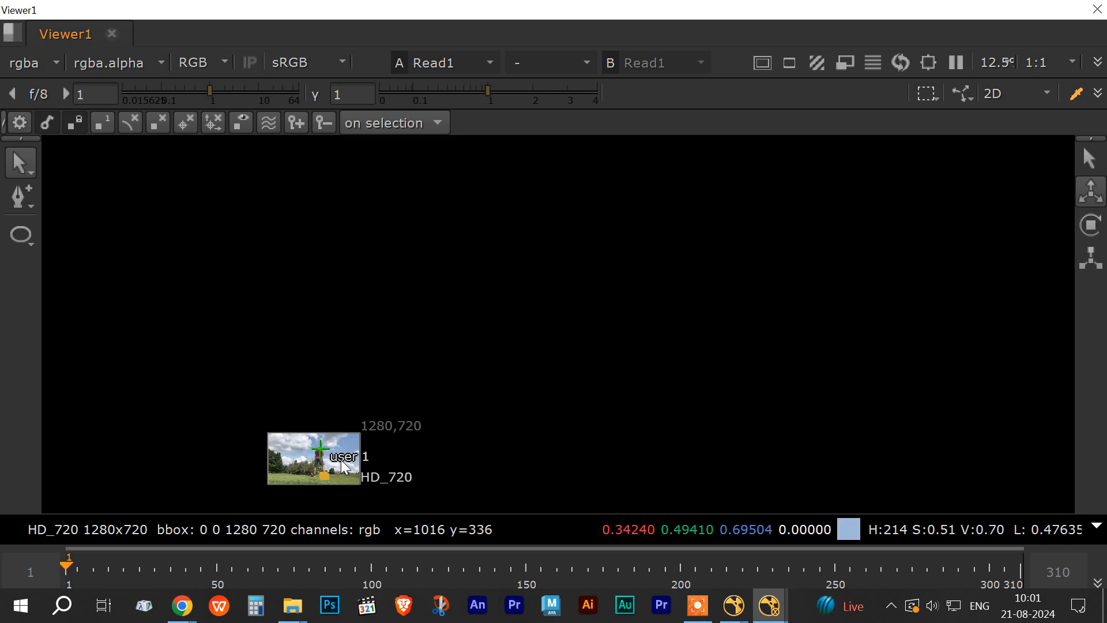
middle_drag(341, 459, 393, 288)
scroll(392, 288, up, 8)
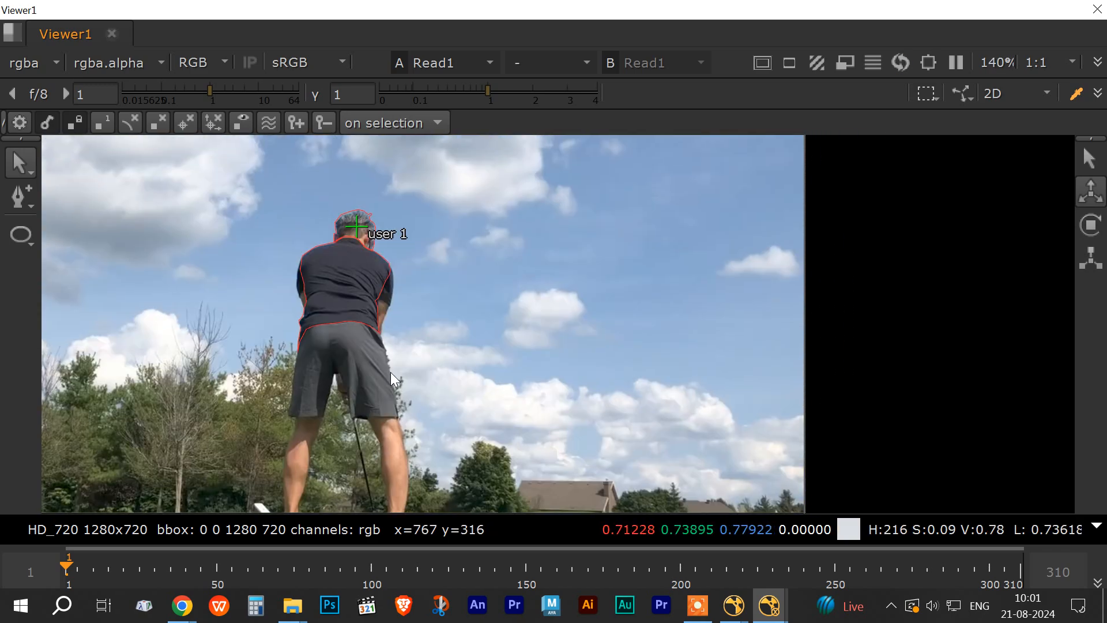
middle_drag(390, 372, 385, 392)
scroll(385, 393, up, 4)
middle_drag(373, 245, 365, 379)
scroll(365, 378, up, 2)
middle_drag(353, 316, 425, 348)
scroll(385, 396, up, 2)
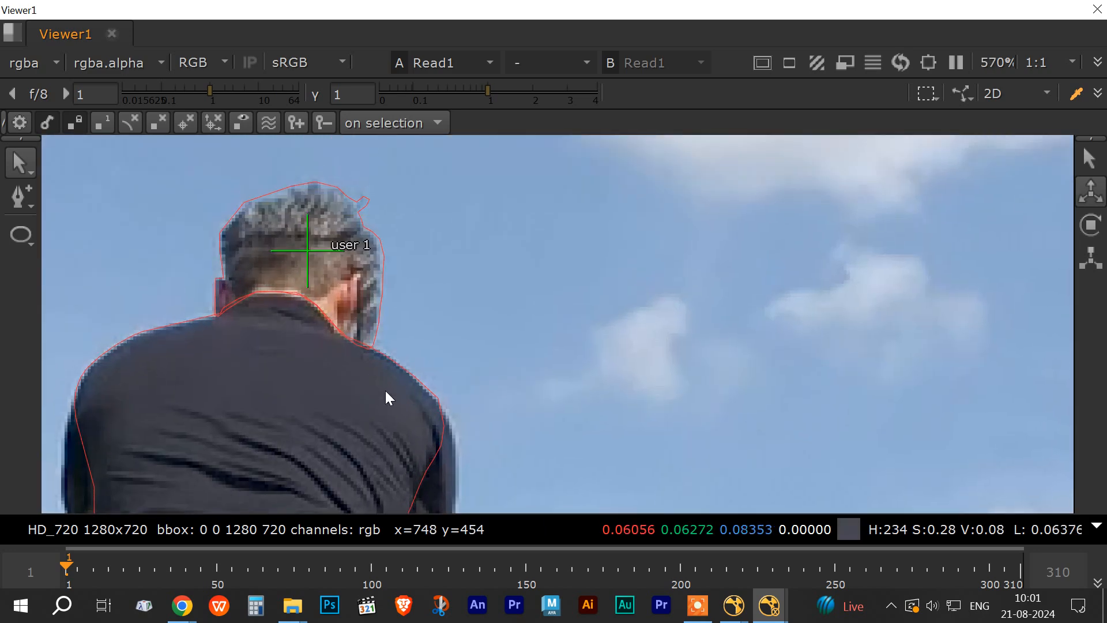
scroll(337, 346, up, 1)
scroll(334, 340, down, 2)
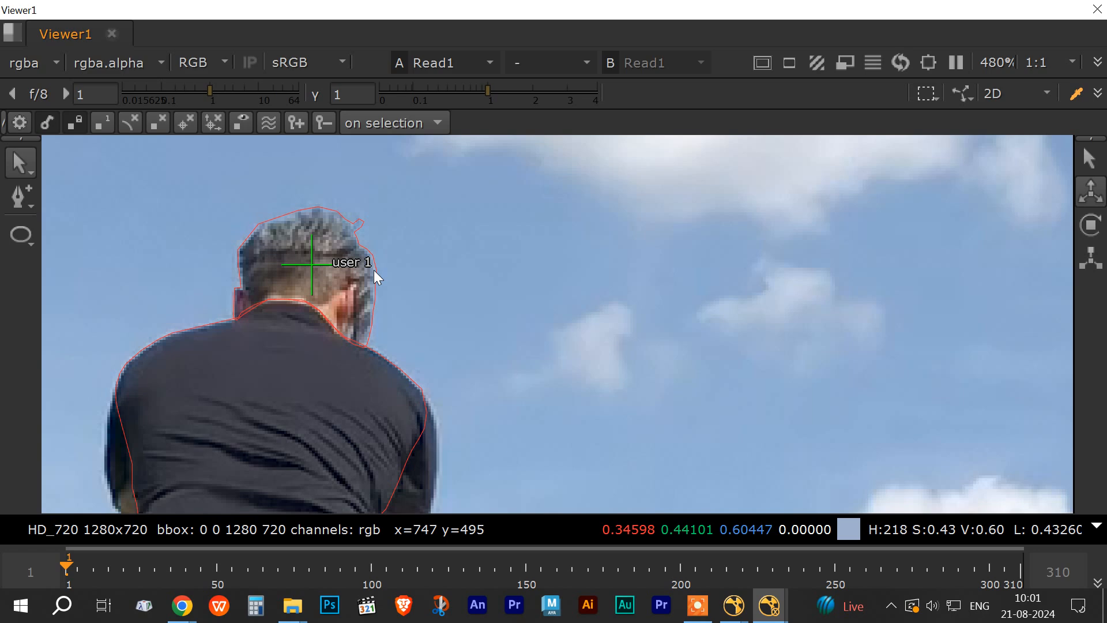
double_click(133, 15)
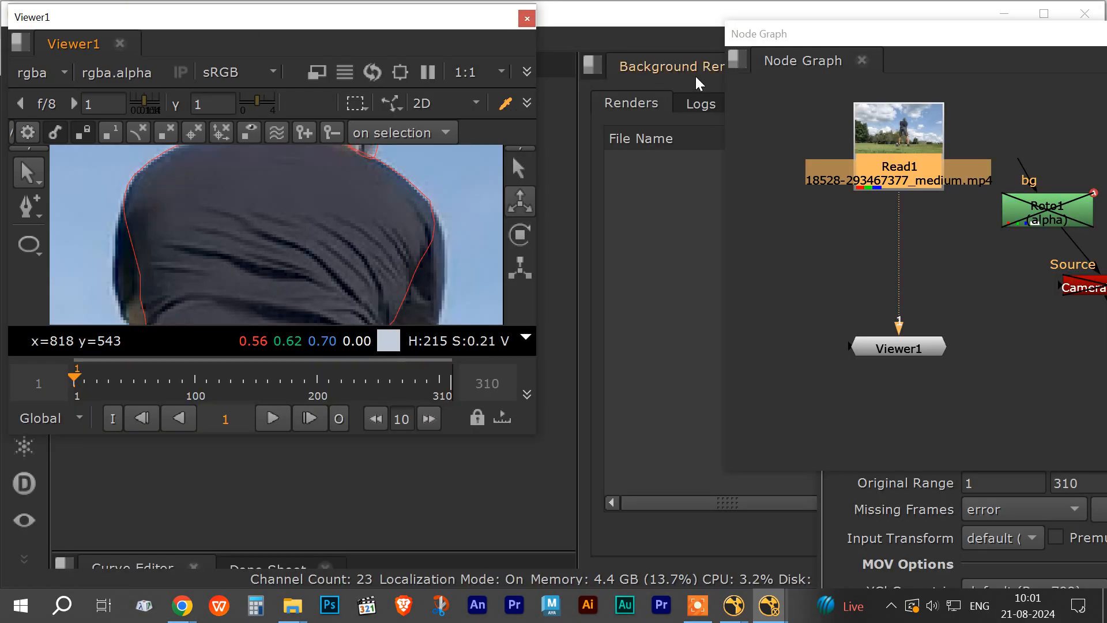
Re-enable Roto1, detach CameraTracker1 from it, and insert Roto1 between Read1 and Viewer1.
drag(846, 35, 682, 15)
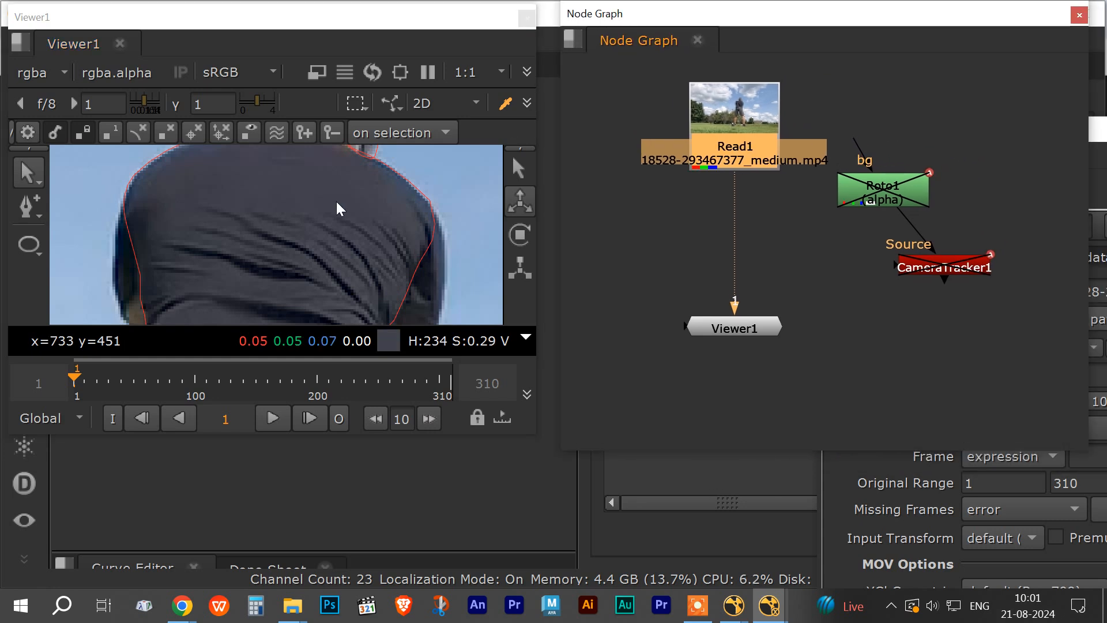
mouse_move(337, 202)
middle_down()
mouse_move(304, 295)
mouse_move(300, 280)
middle_up()
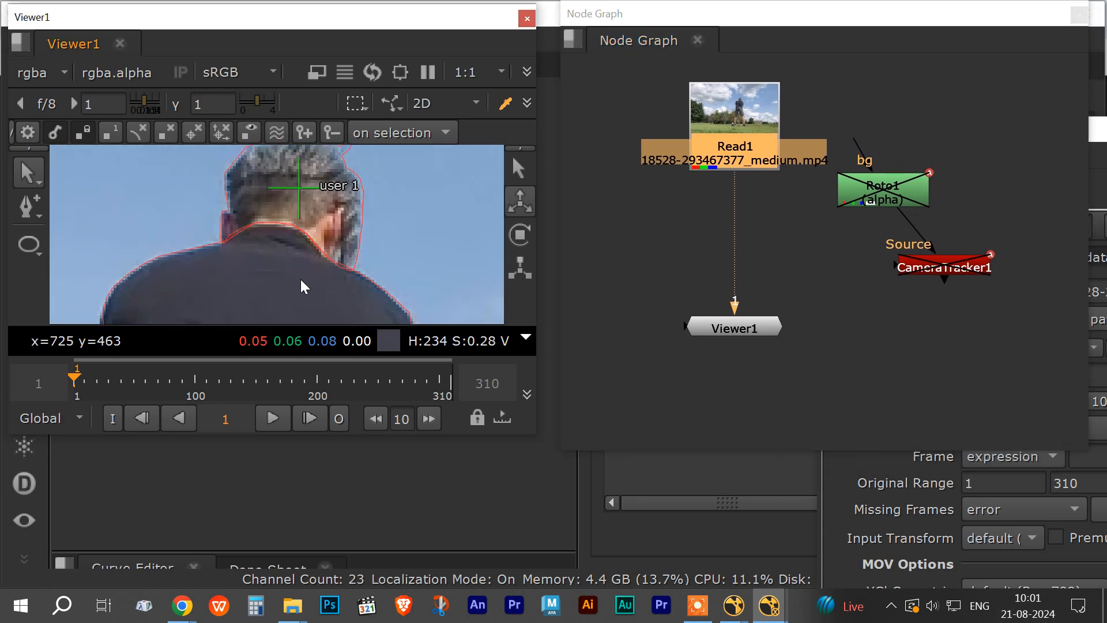
click(886, 193)
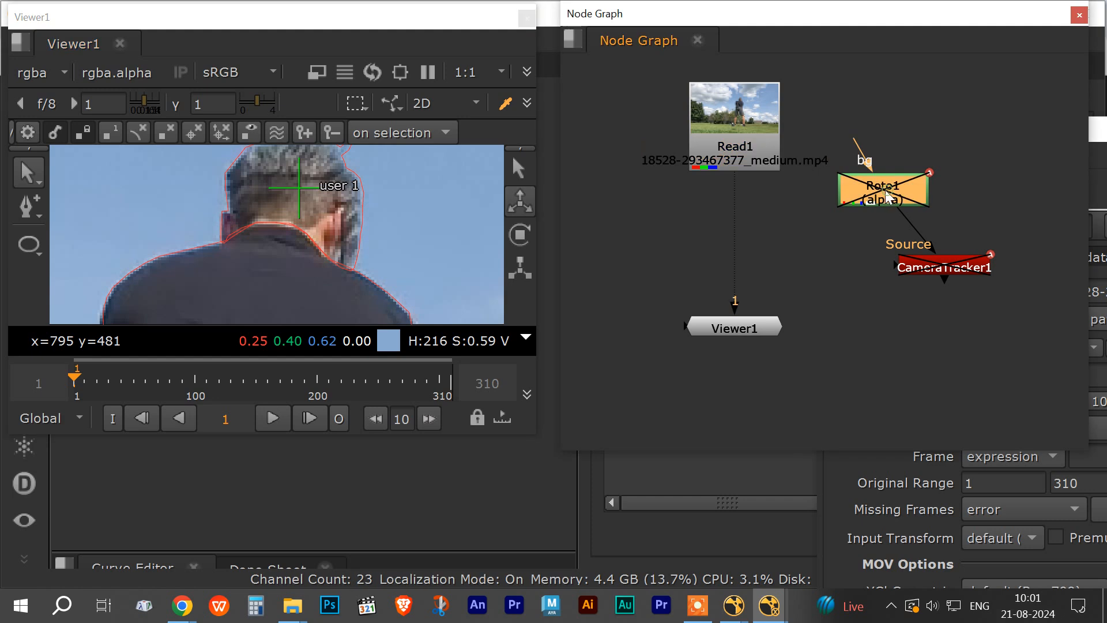
drag(903, 217, 924, 232)
drag(885, 200, 737, 260)
drag(732, 340, 728, 366)
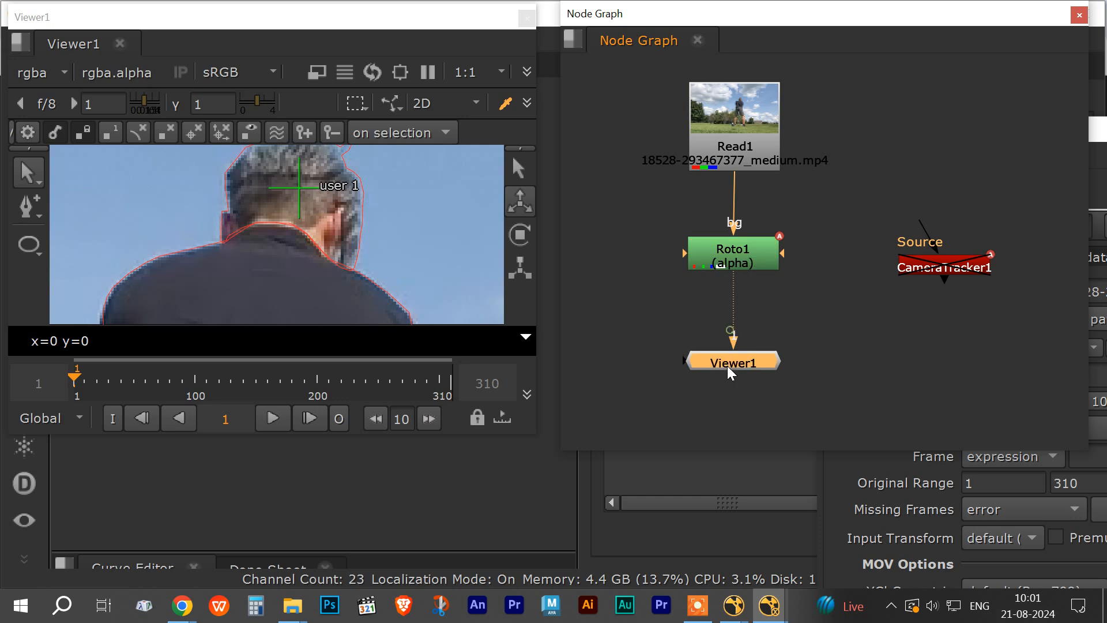
Show Roto1's tracking properties beside the viewer and create a Tracker export node with linked output.
click(746, 265)
drag(718, 16, 845, 63)
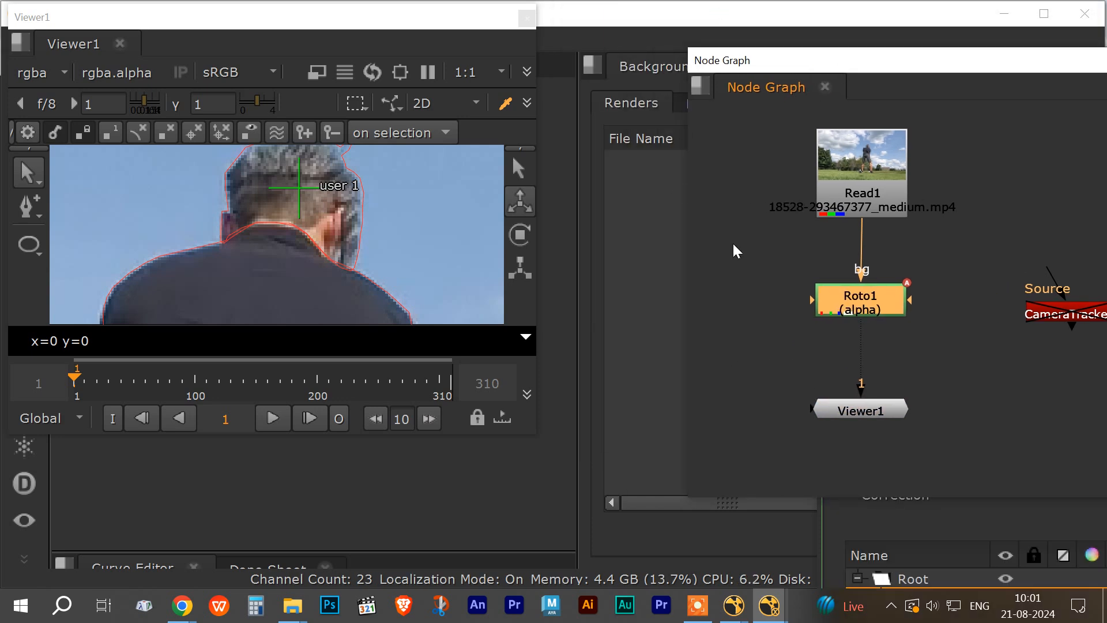
click(862, 533)
drag(901, 136, 635, 30)
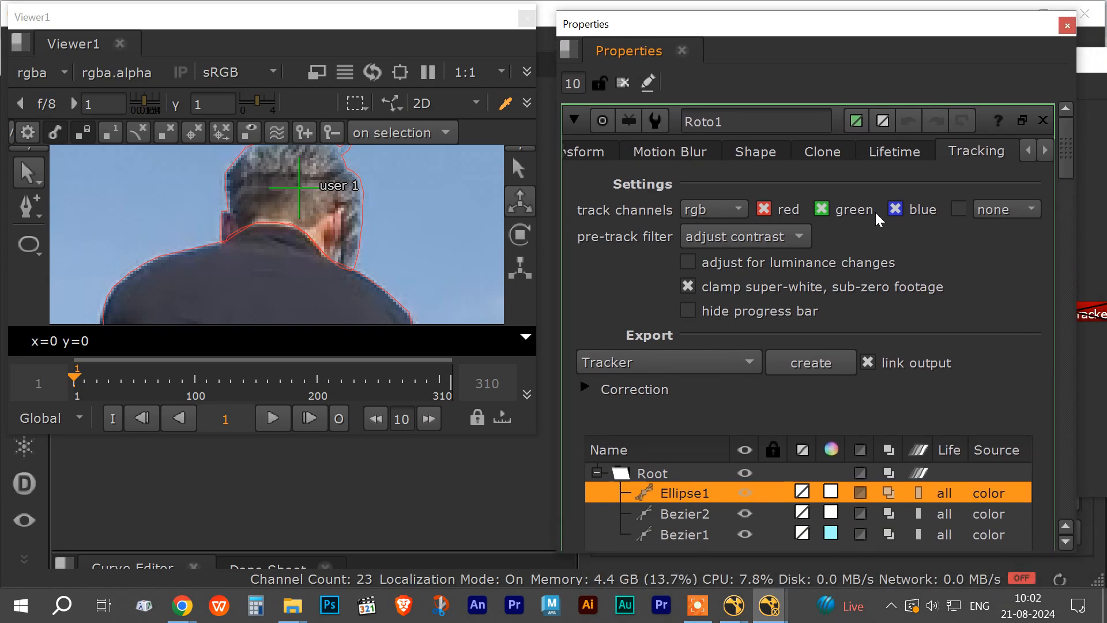
click(704, 365)
click(703, 365)
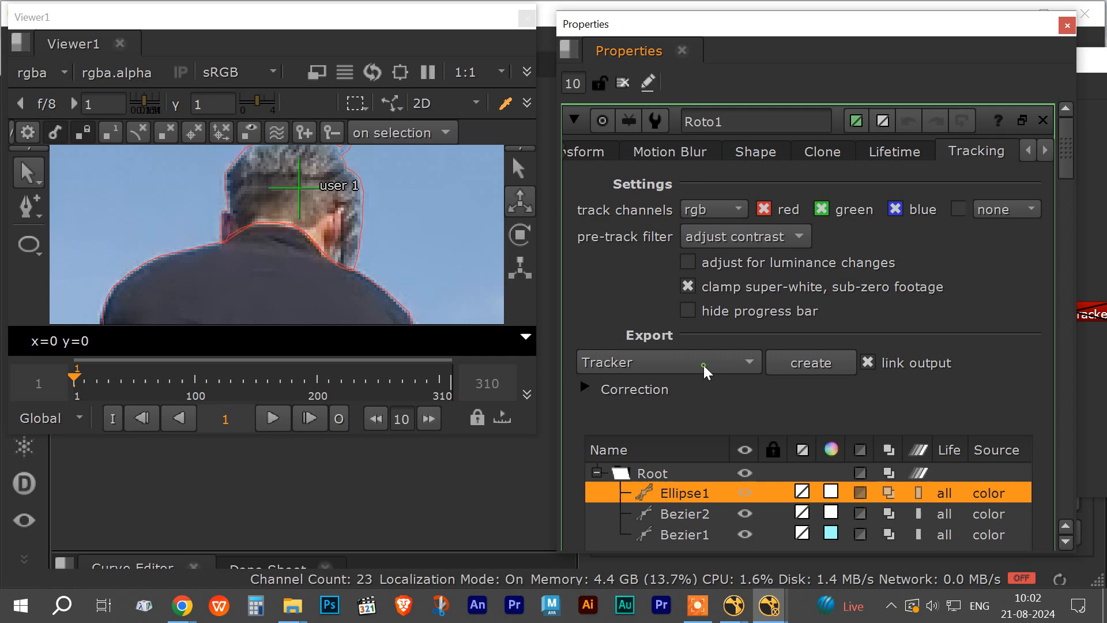
click(800, 362)
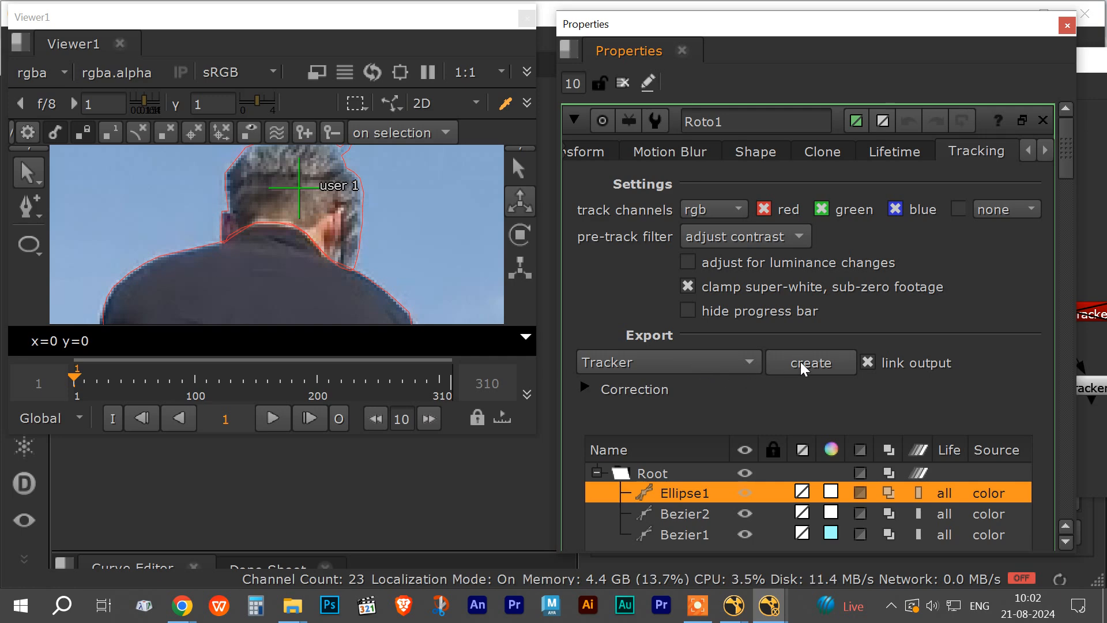
Place the Tracker1 node beside Roto1, play the footage to check the roto outlines, and return to frame 1.
drag(755, 25, 783, 475)
drag(1054, 382, 984, 365)
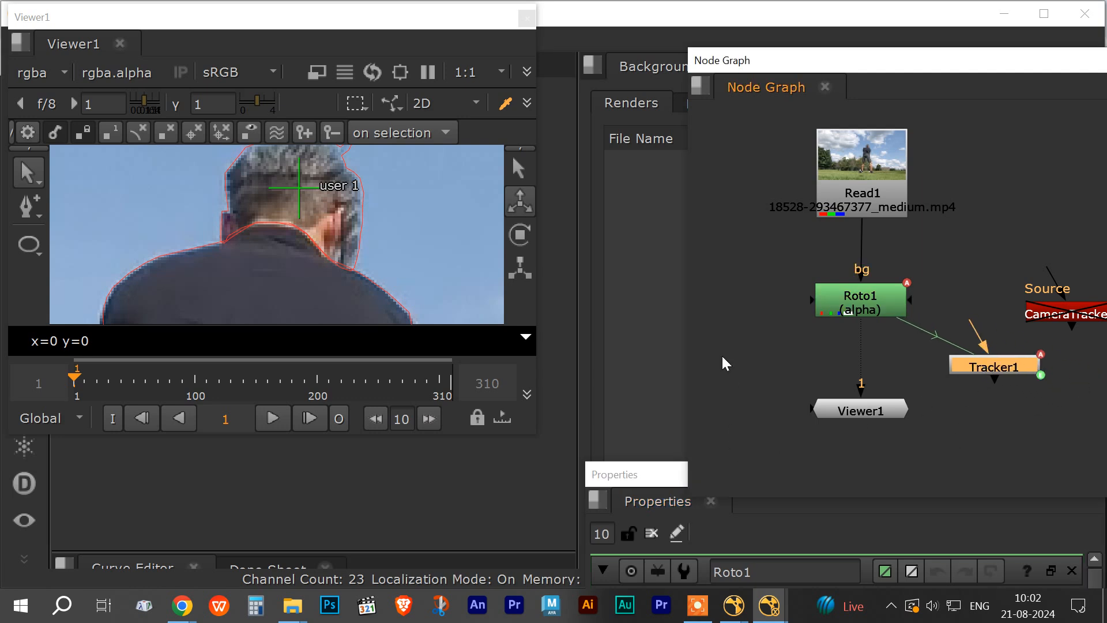
click(272, 417)
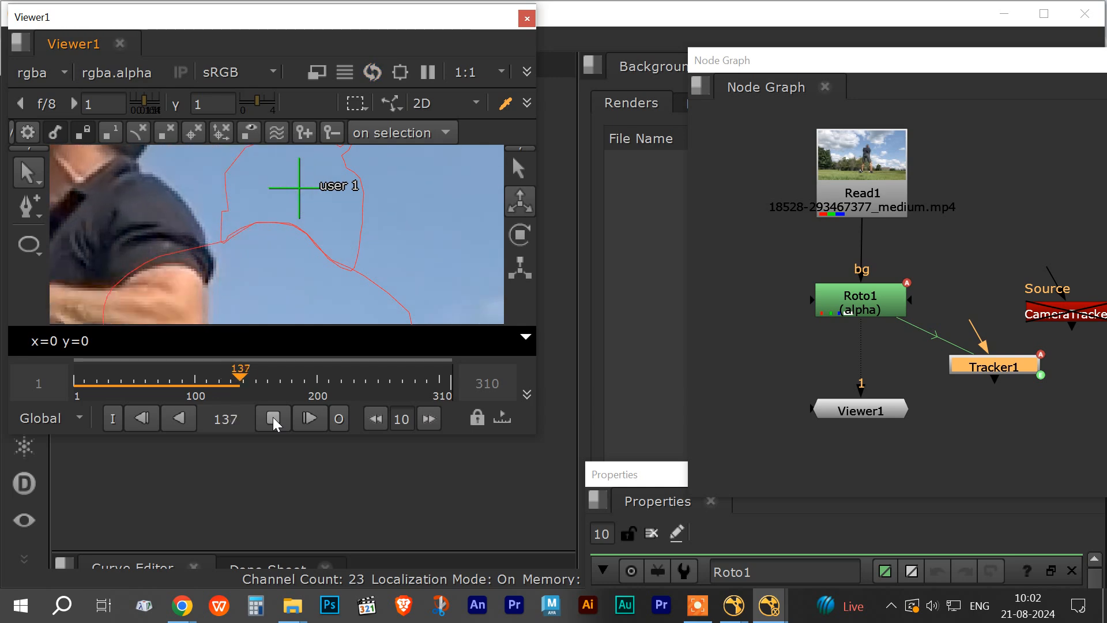
click(268, 417)
drag(306, 379, 74, 390)
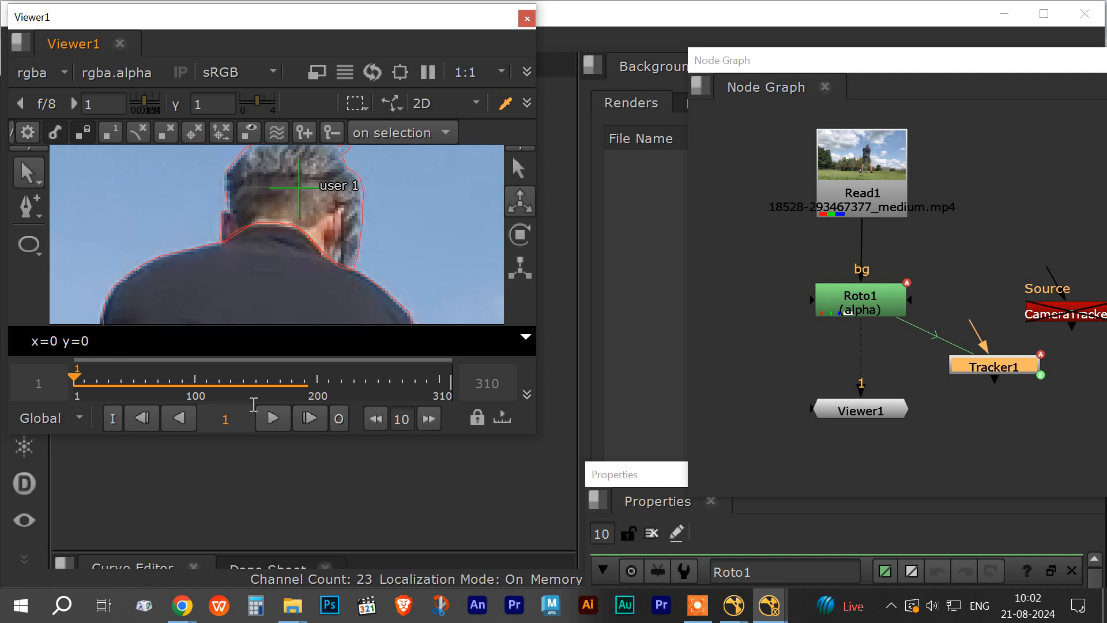
Open Tracker1's controls and inspect its track points and the golfer's head and collar at different magnifications.
double_click(997, 365)
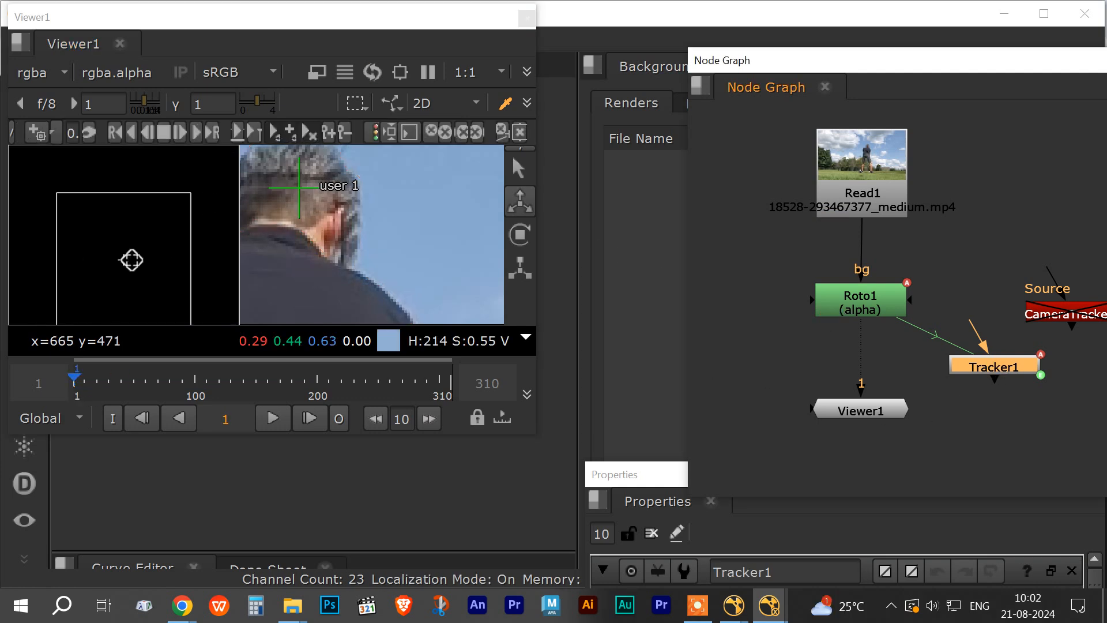
scroll(131, 264, down, 2)
scroll(132, 263, up, 1)
click(124, 258)
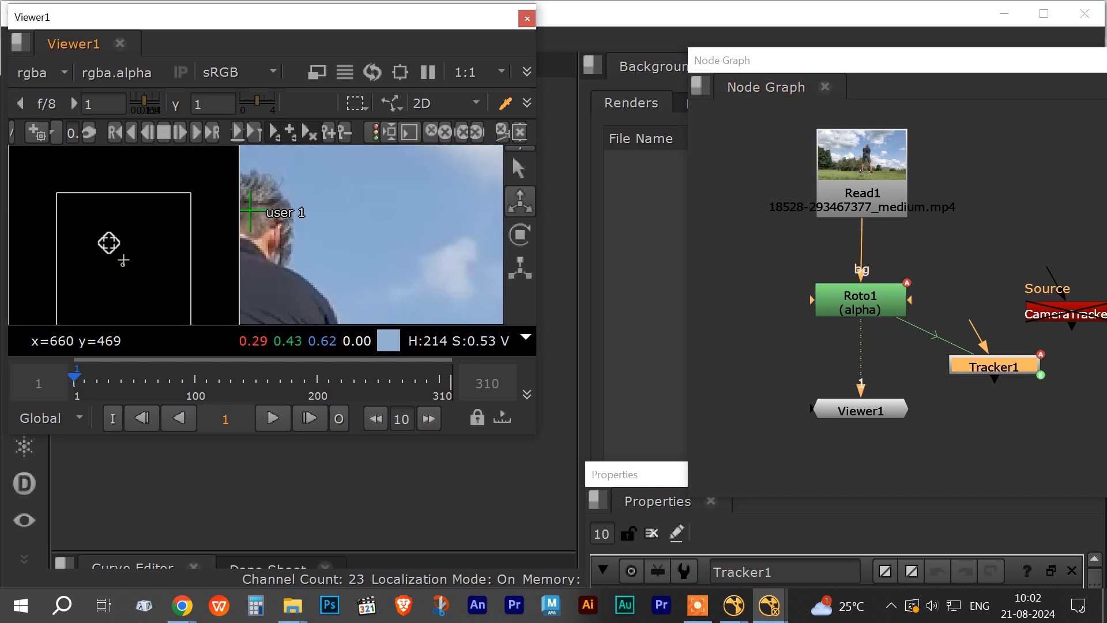
scroll(158, 284, down, 4)
scroll(157, 284, up, 3)
scroll(157, 283, up, 3)
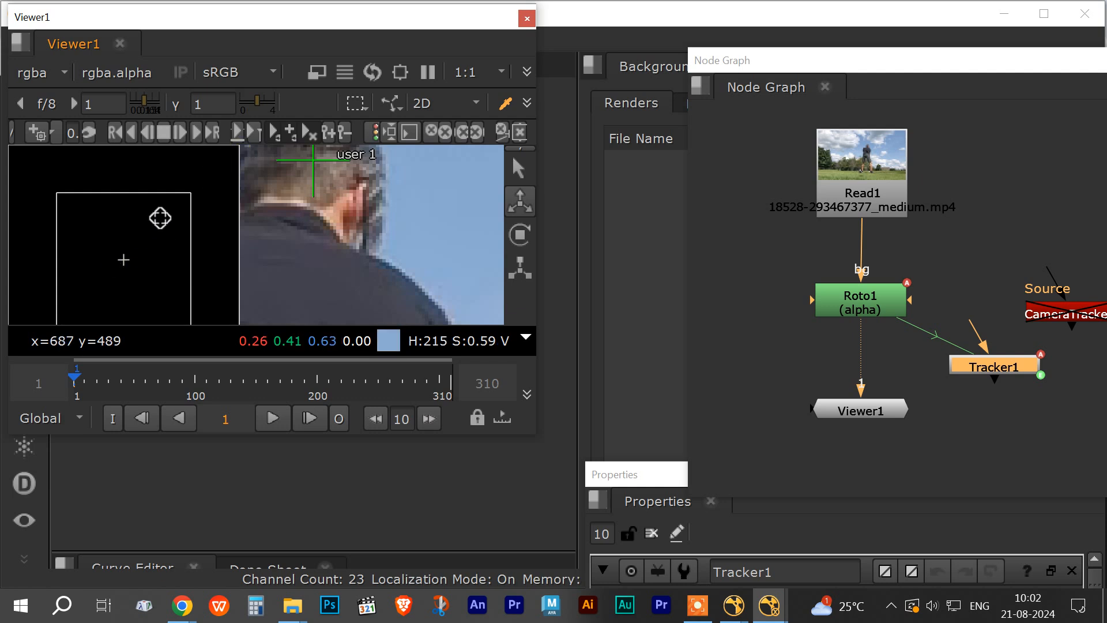
scroll(145, 255, down, 3)
scroll(145, 254, up, 5)
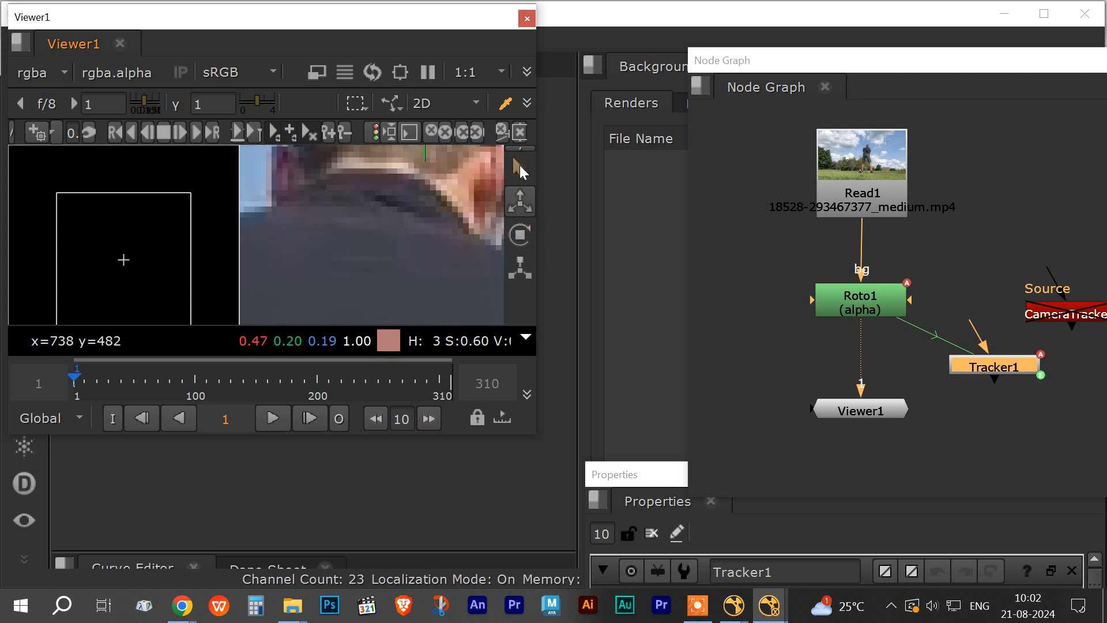
click(520, 169)
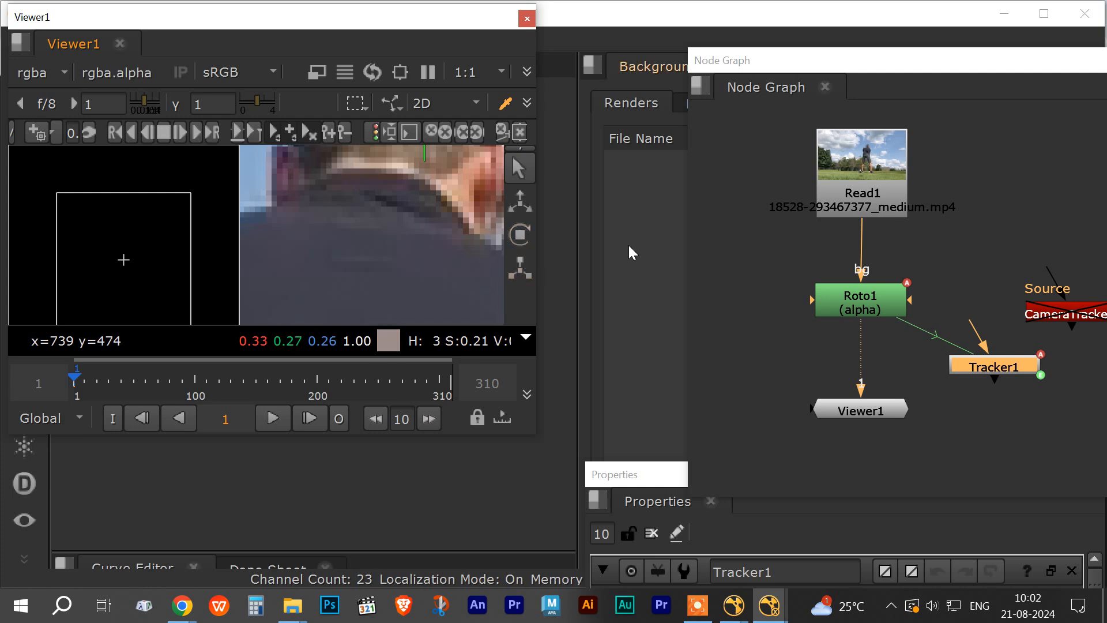
Check the scene in the 3D view and return to the 2D view with the full frame visible.
click(474, 103)
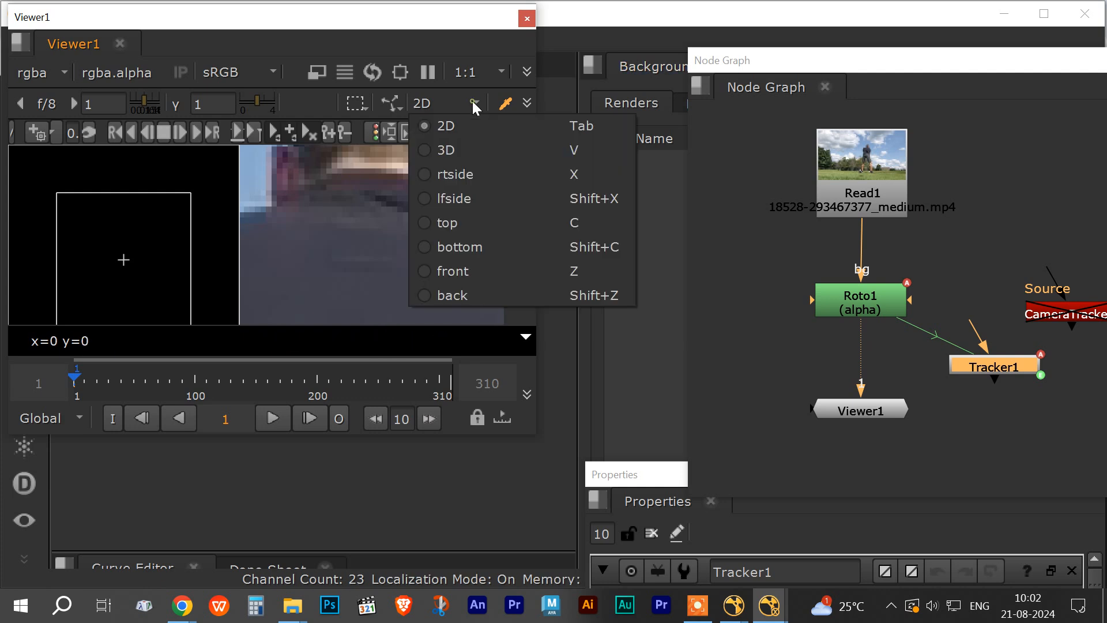
click(475, 104)
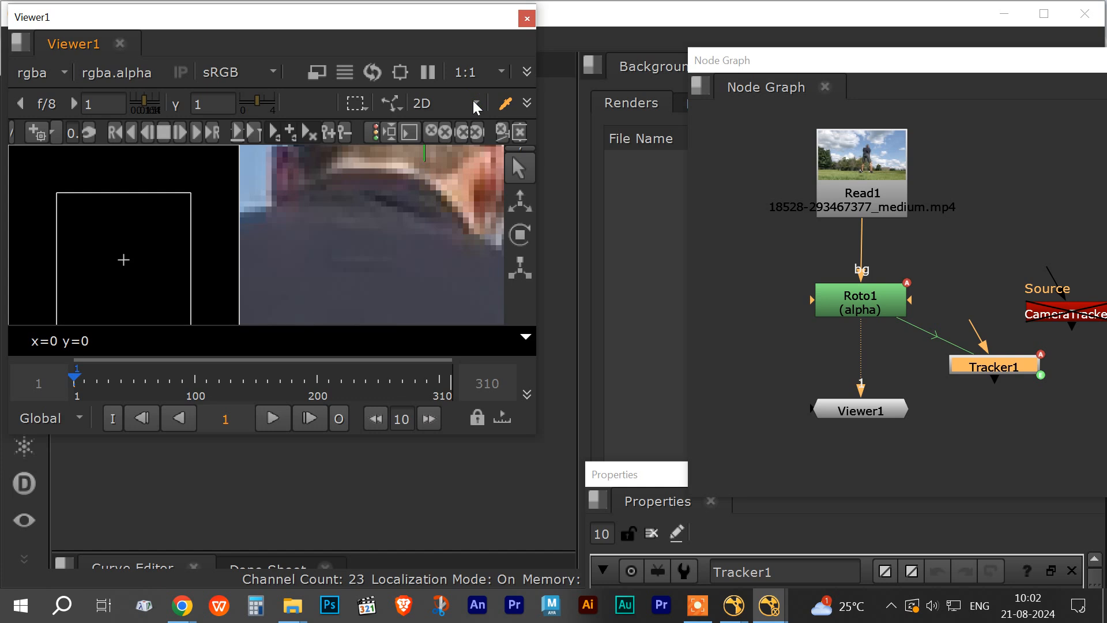
key(Tab)
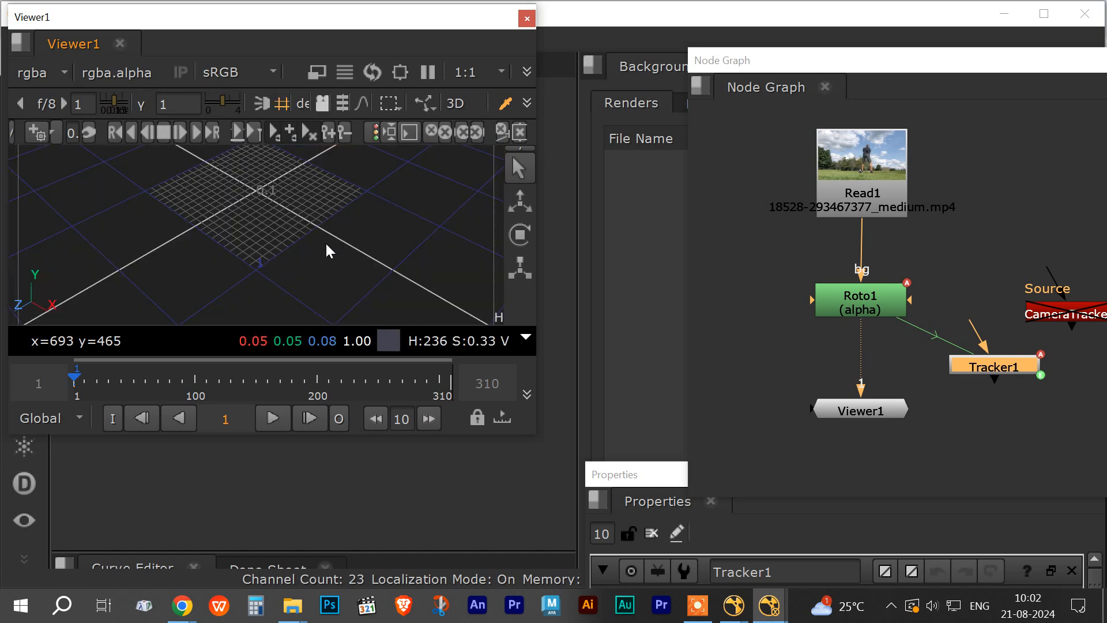
drag(282, 279, 214, 250)
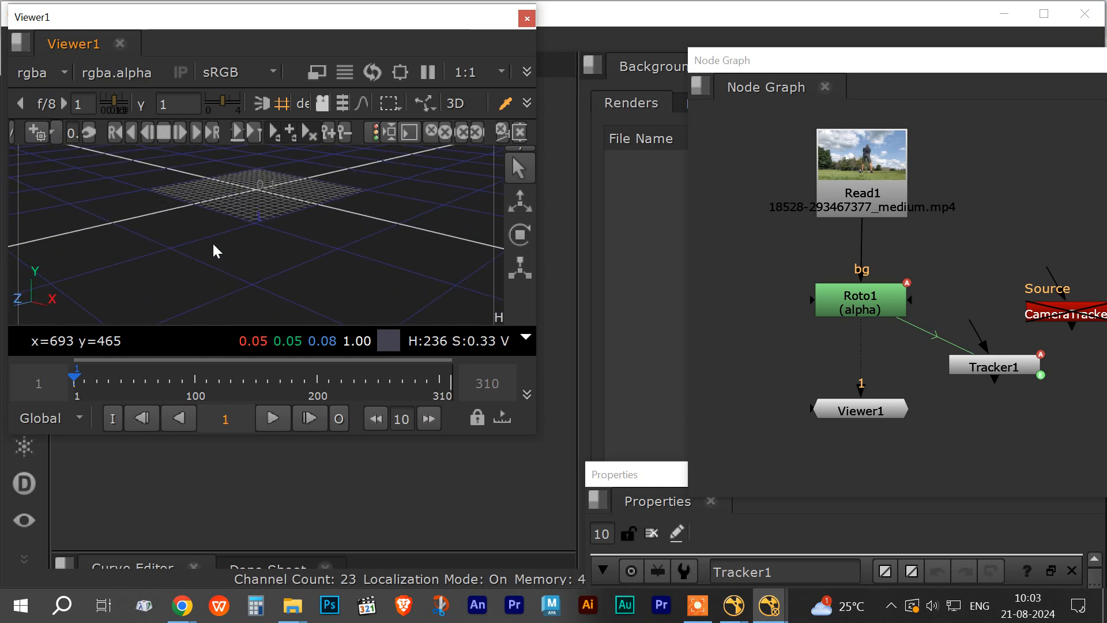
key(Tab)
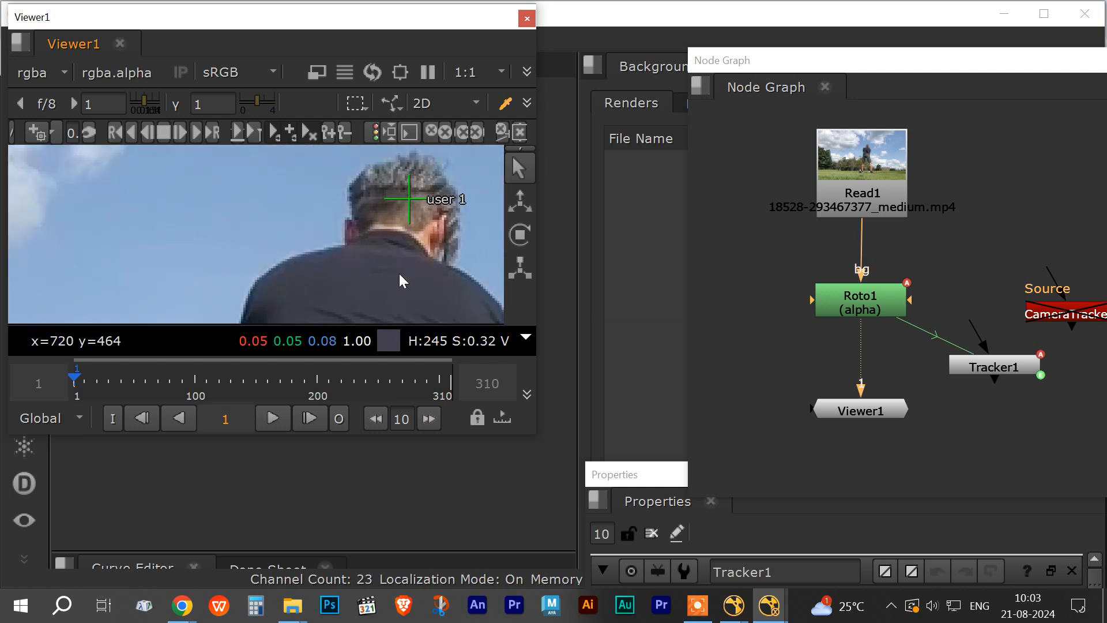
scroll(399, 274, down, 8)
middle_drag(399, 273, 283, 209)
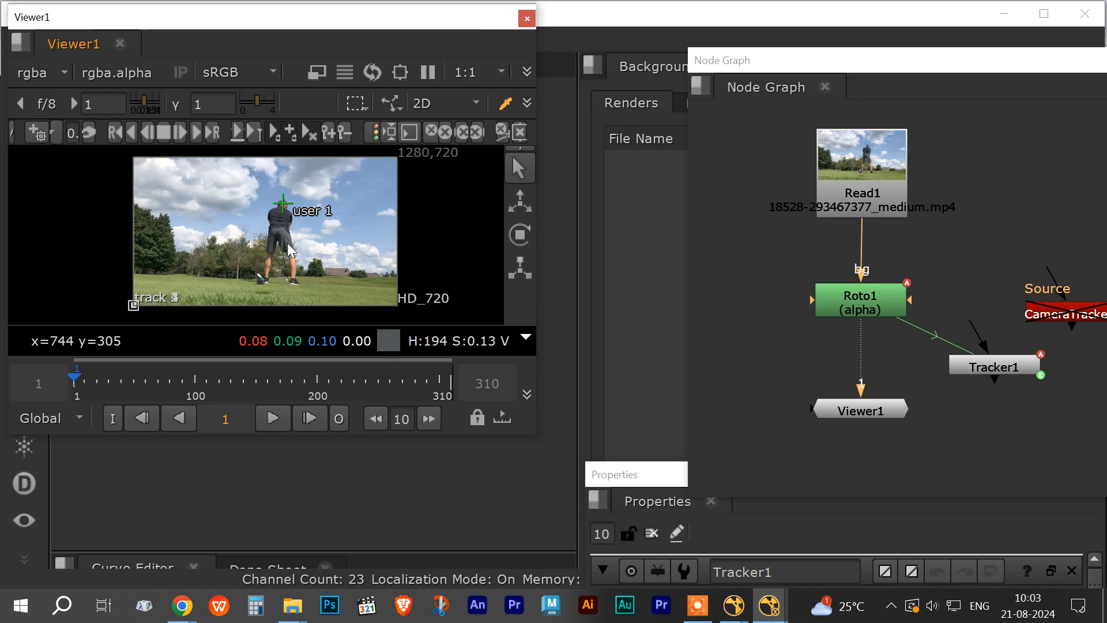
Try to move the track point at the image's corner, and connect Tracker1's input to Read1.
drag(134, 304, 202, 293)
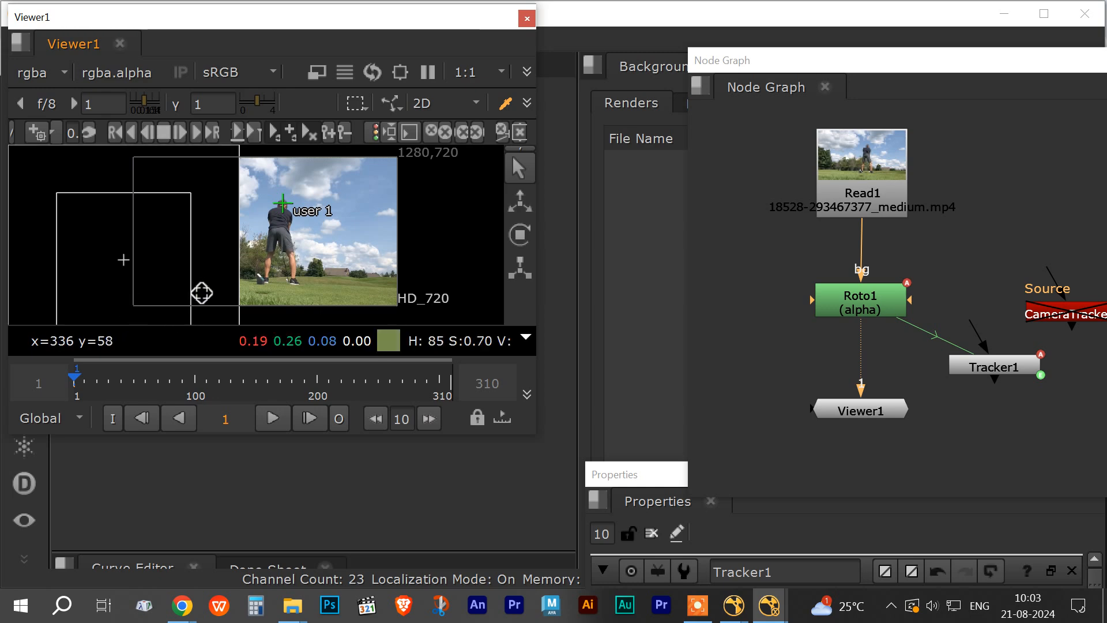
click(335, 262)
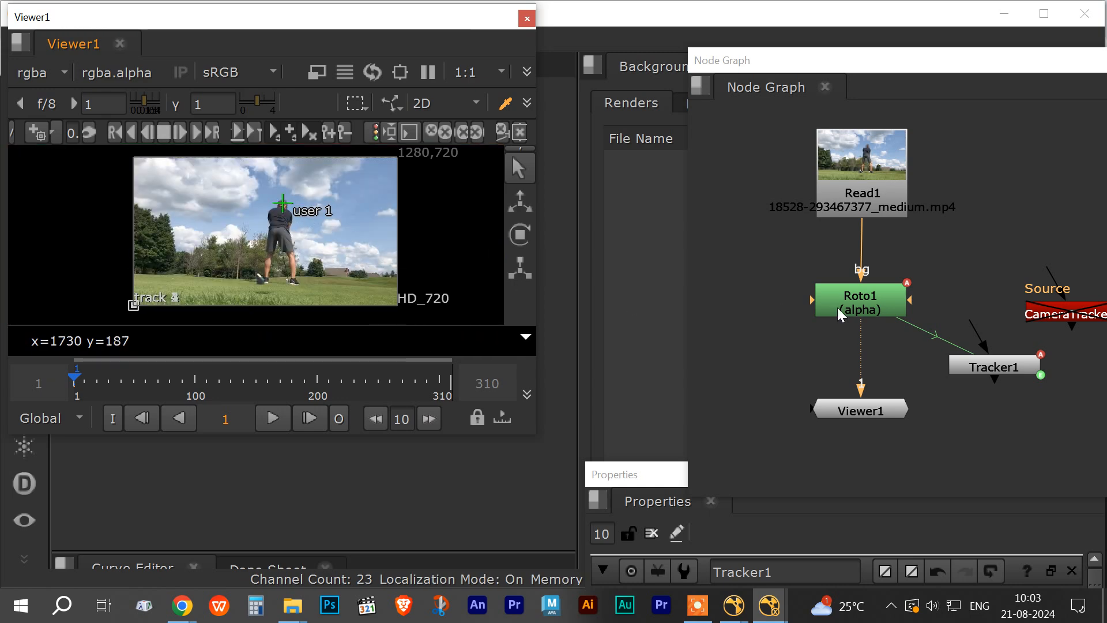
drag(995, 358, 964, 378)
drag(850, 405, 850, 433)
drag(937, 340, 887, 197)
click(951, 384)
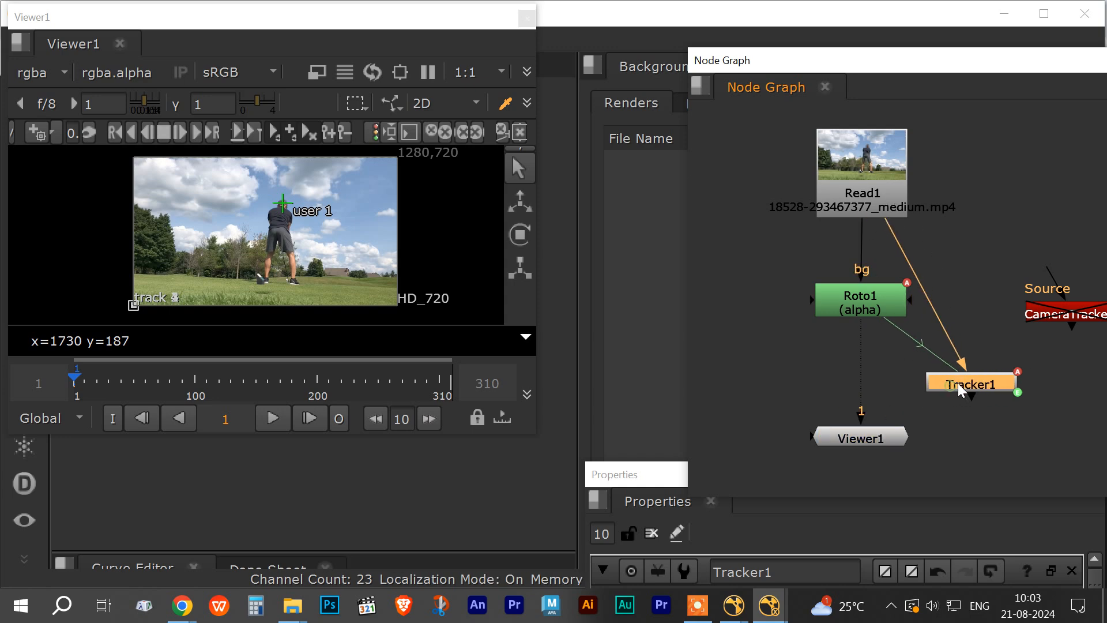
click(891, 324)
drag(943, 386, 941, 381)
Go through the four tracks in Tracker1's track list and disable tracks 4, 3 and 2.
drag(738, 69, 904, 105)
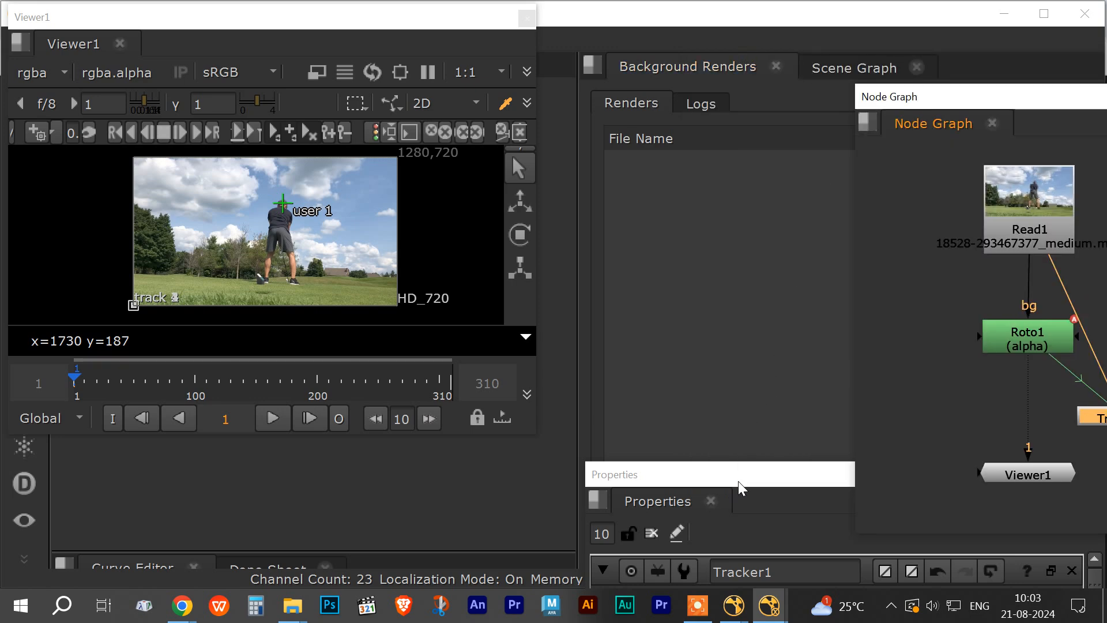
drag(772, 477, 742, 45)
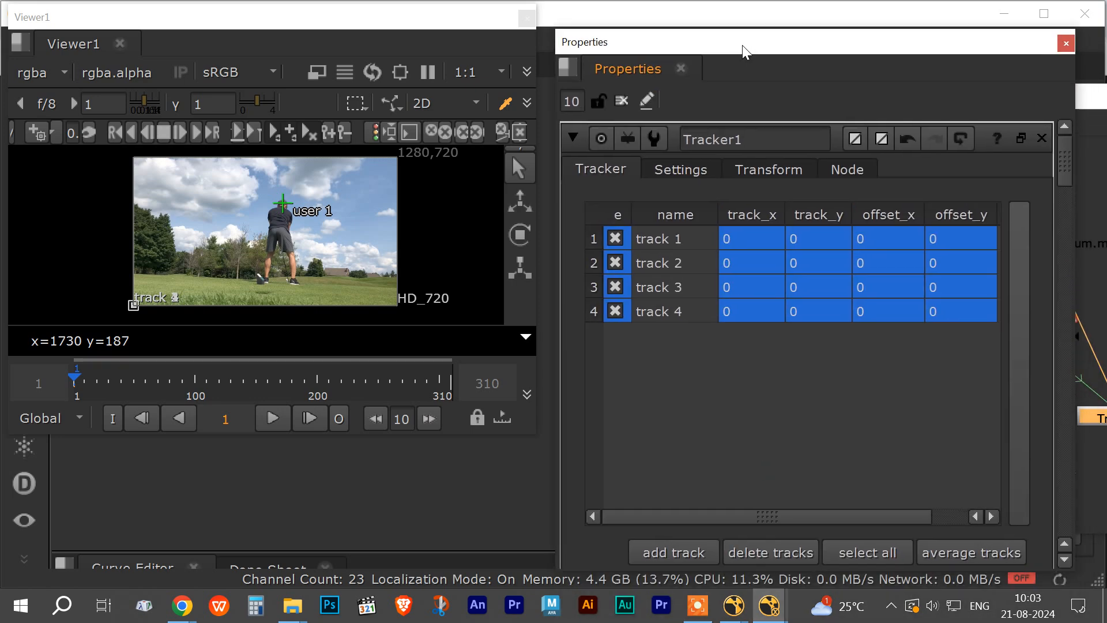
click(691, 242)
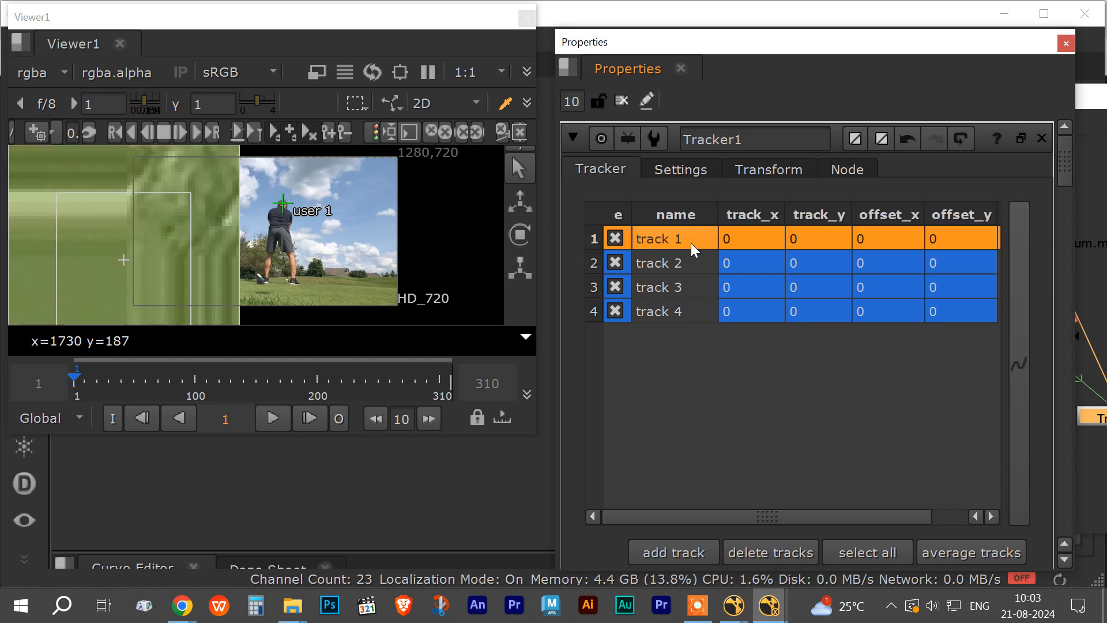
click(687, 268)
click(686, 285)
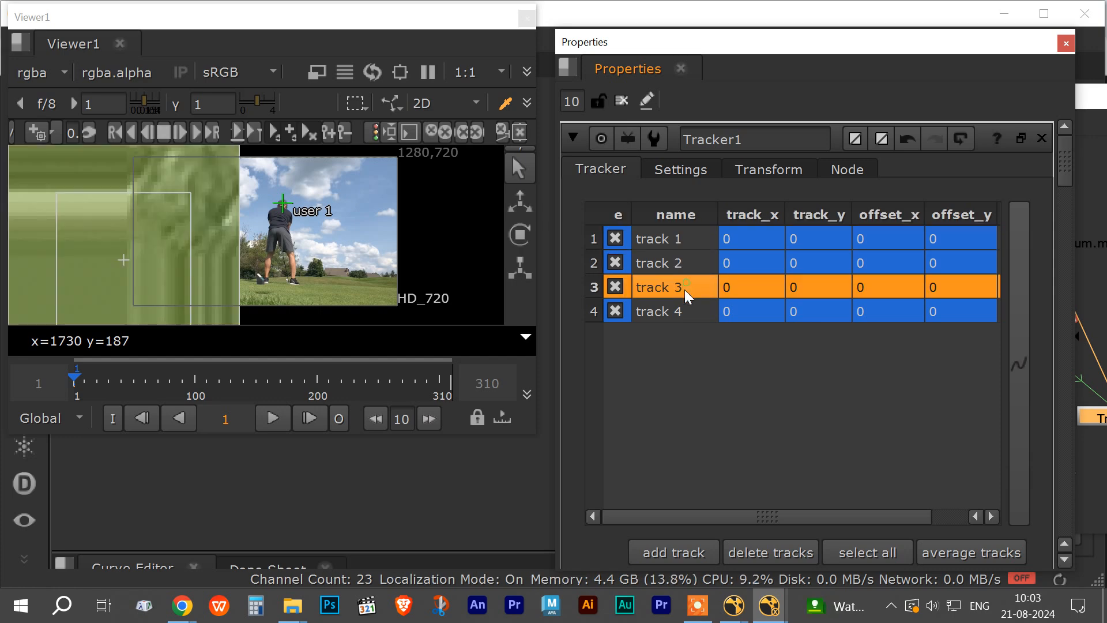
click(684, 311)
click(617, 313)
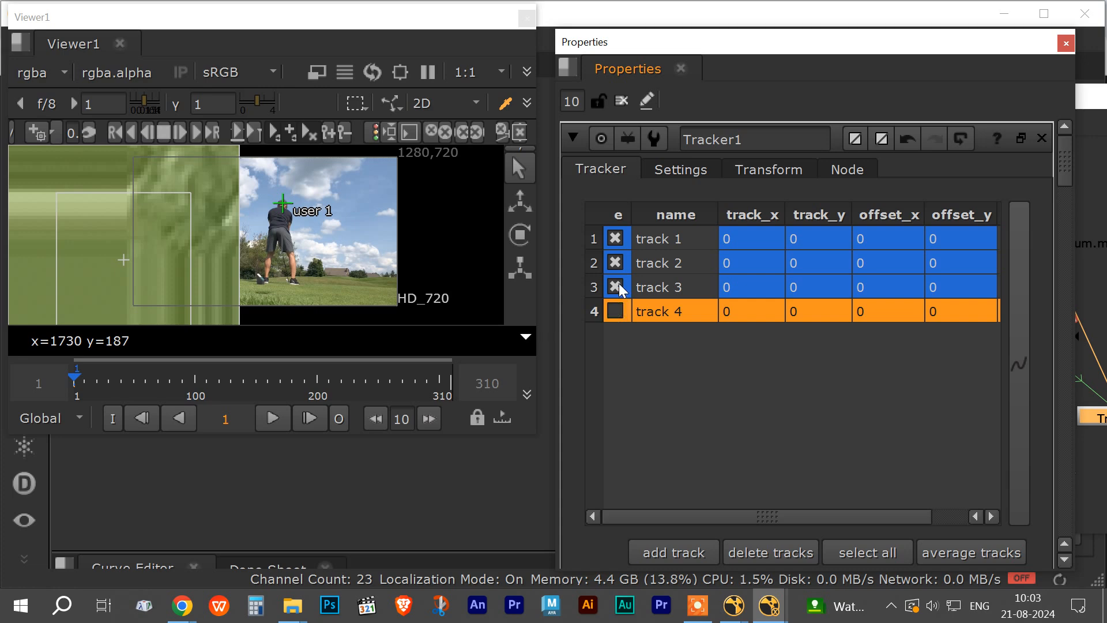
click(617, 286)
click(617, 262)
click(710, 263)
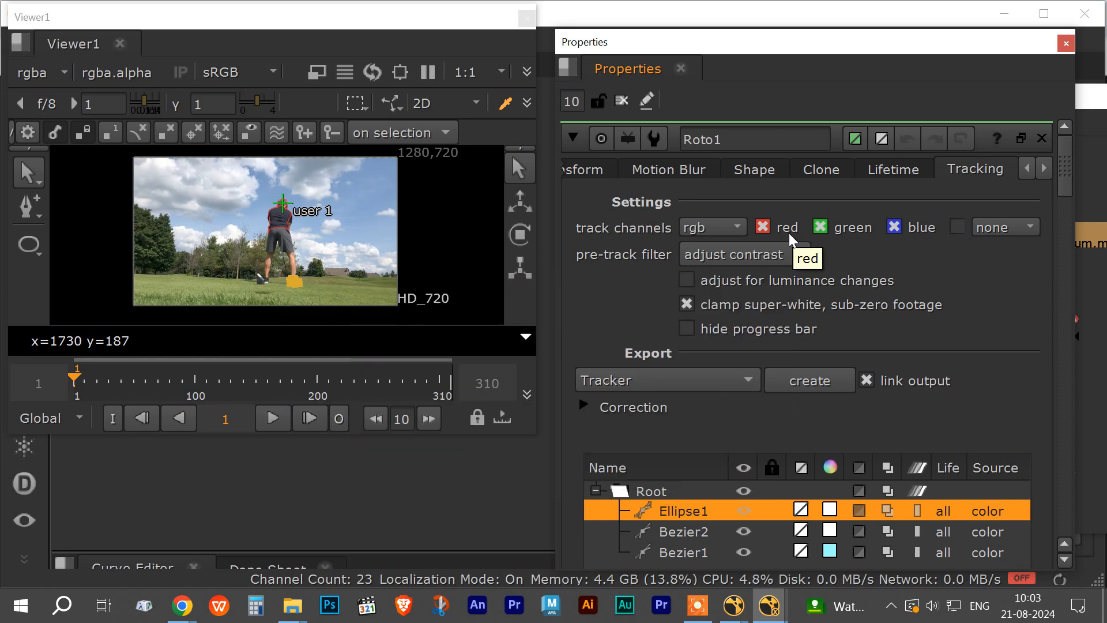
Inspect Roto1's outlines around the golfer's shirt and shorts alongside the user 1 track point.
drag(638, 45, 777, 50)
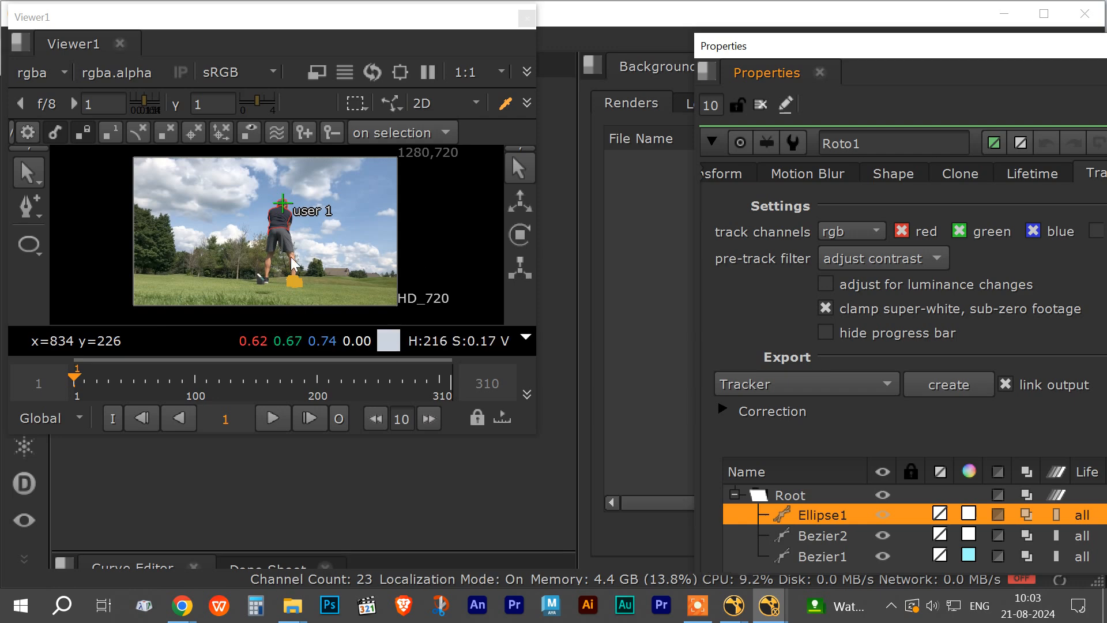
scroll(282, 255, up, 5)
scroll(282, 255, up, 4)
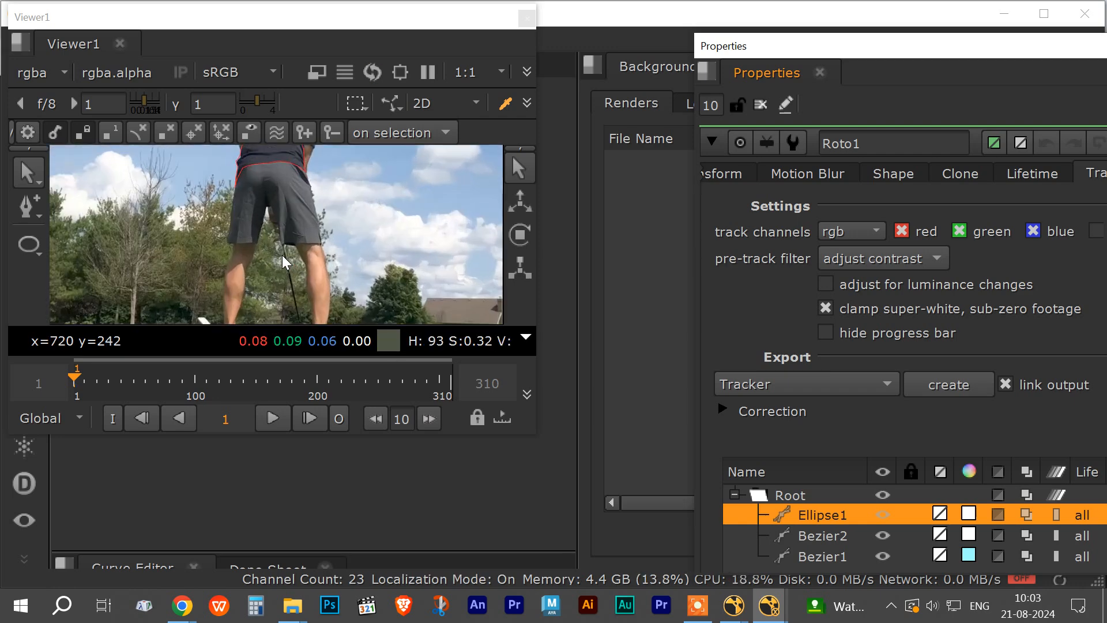
middle_drag(303, 165, 304, 305)
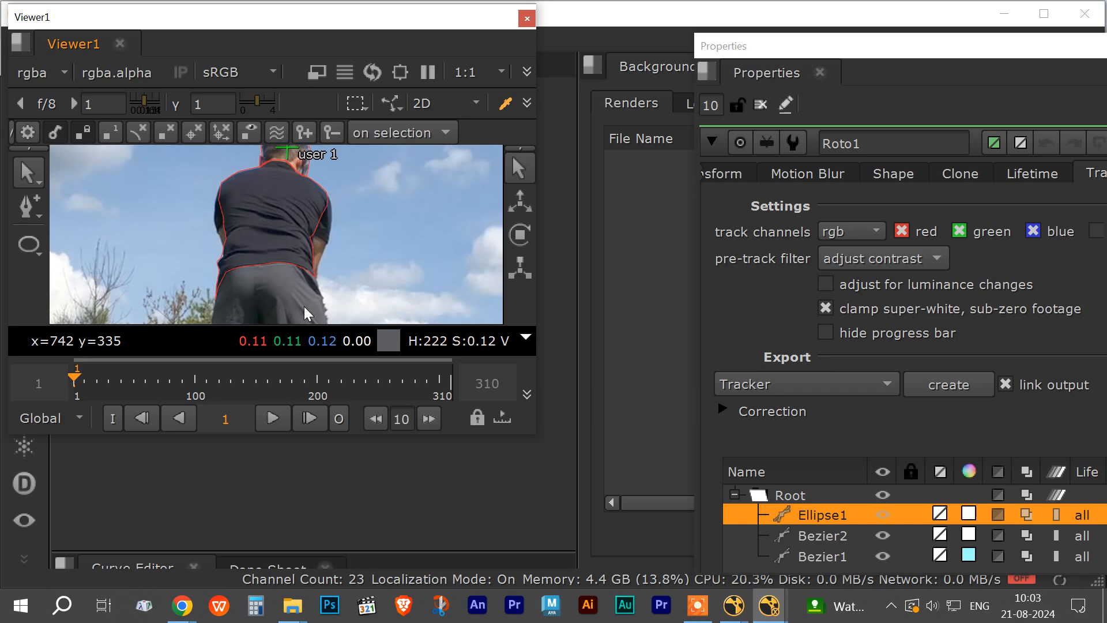
scroll(304, 306, up, 3)
scroll(307, 269, down, 5)
scroll(307, 268, down, 2)
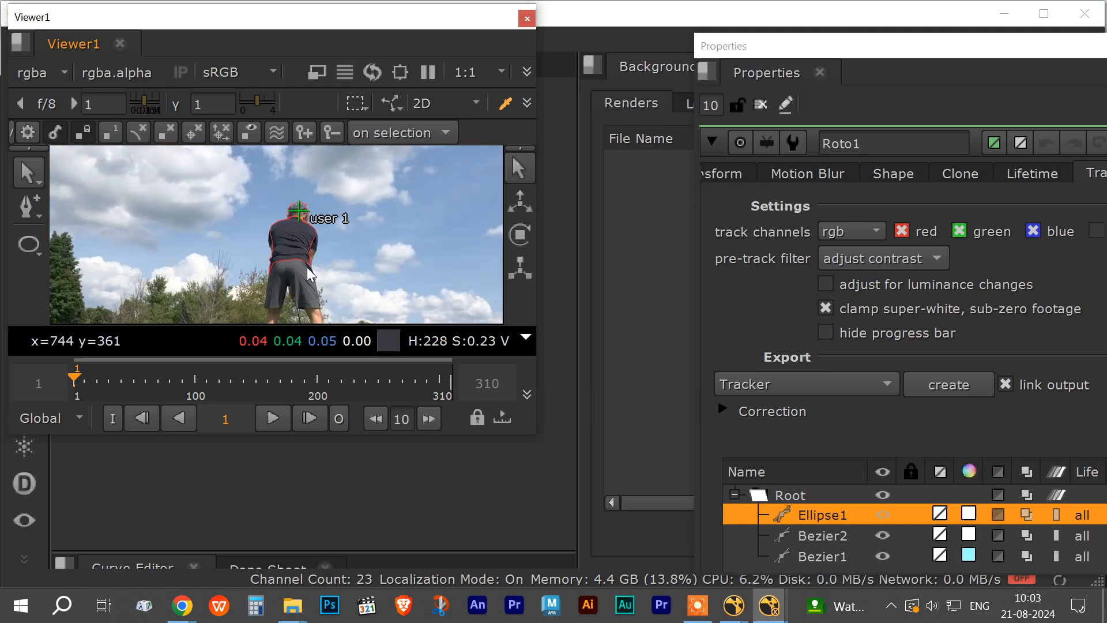
Bring the node graph forward, insert CameraTracker1 between Roto1 and Viewer1, and enable it.
drag(723, 49, 664, 283)
click(962, 107)
drag(961, 102, 630, 30)
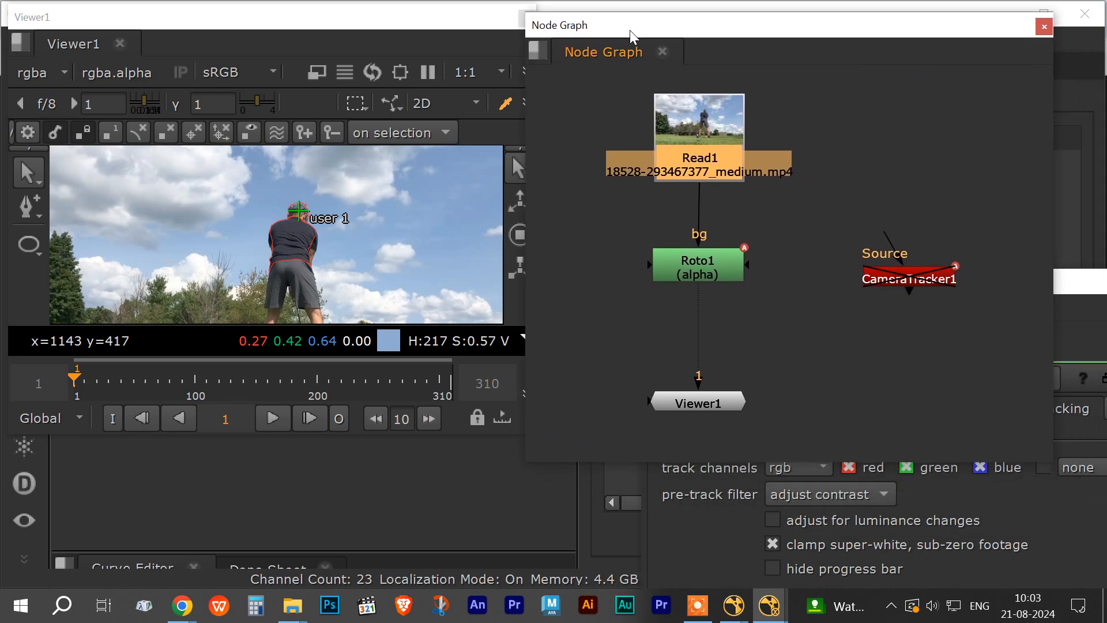
drag(924, 273, 700, 347)
key(d)
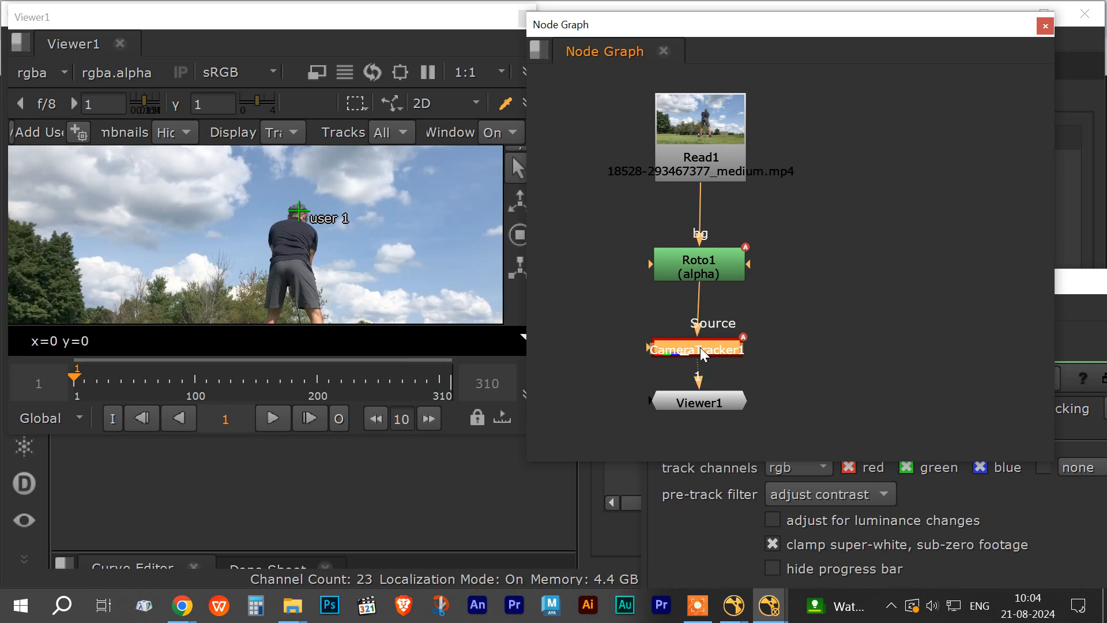
click(710, 402)
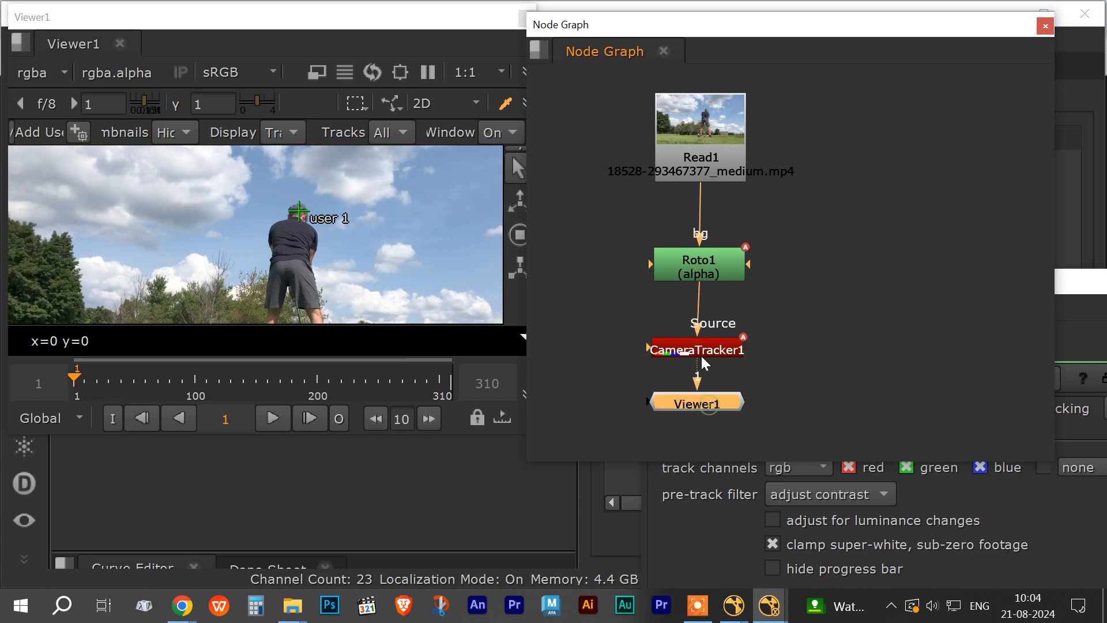
Rearrange the node tree with Read1 above Roto1, CameraTracker1 beside Roto1, and Viewer1 below CameraTracker1.
drag(702, 362, 859, 336)
drag(711, 266, 740, 241)
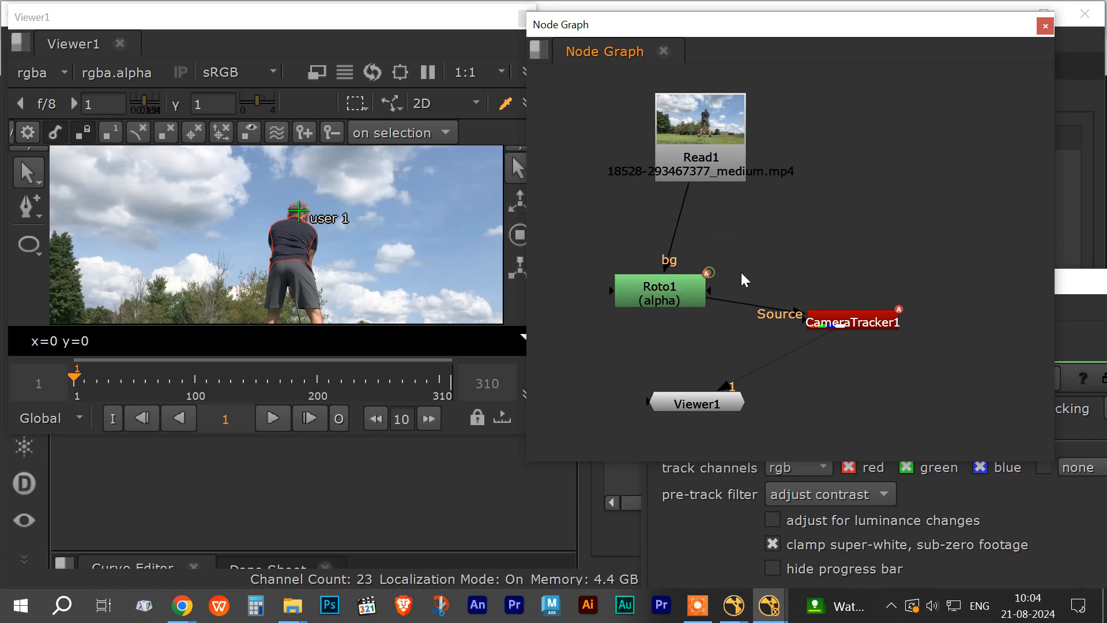
drag(834, 323, 796, 296)
drag(726, 403, 842, 399)
drag(701, 179, 661, 173)
click(884, 225)
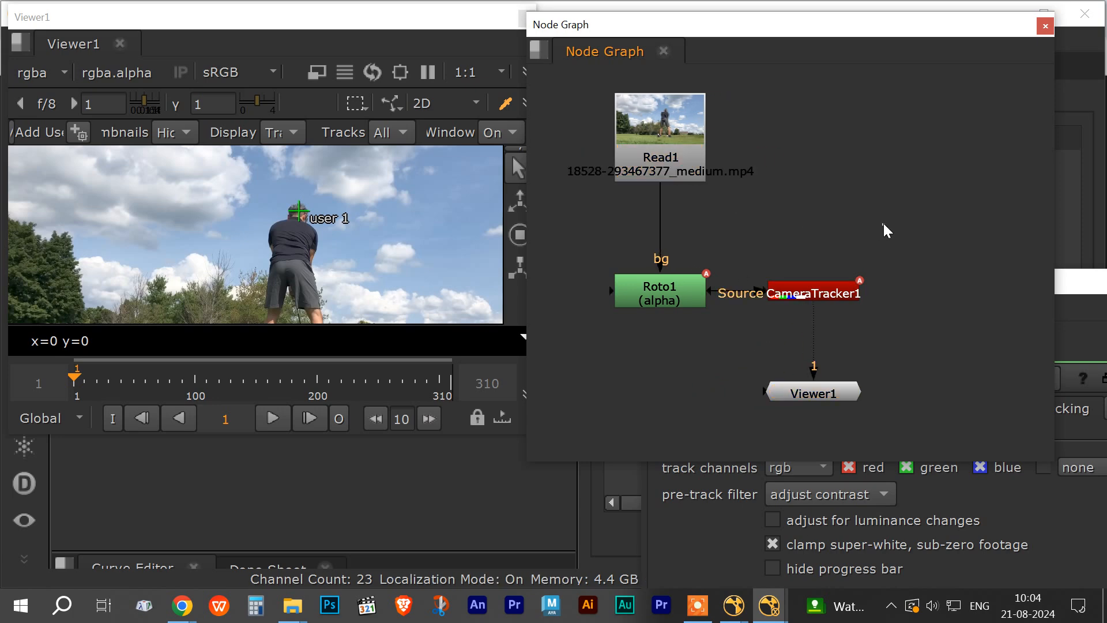
Center the full golfer frame in the viewer and pick the user 1 track point on the head.
scroll(452, 225, down, 4)
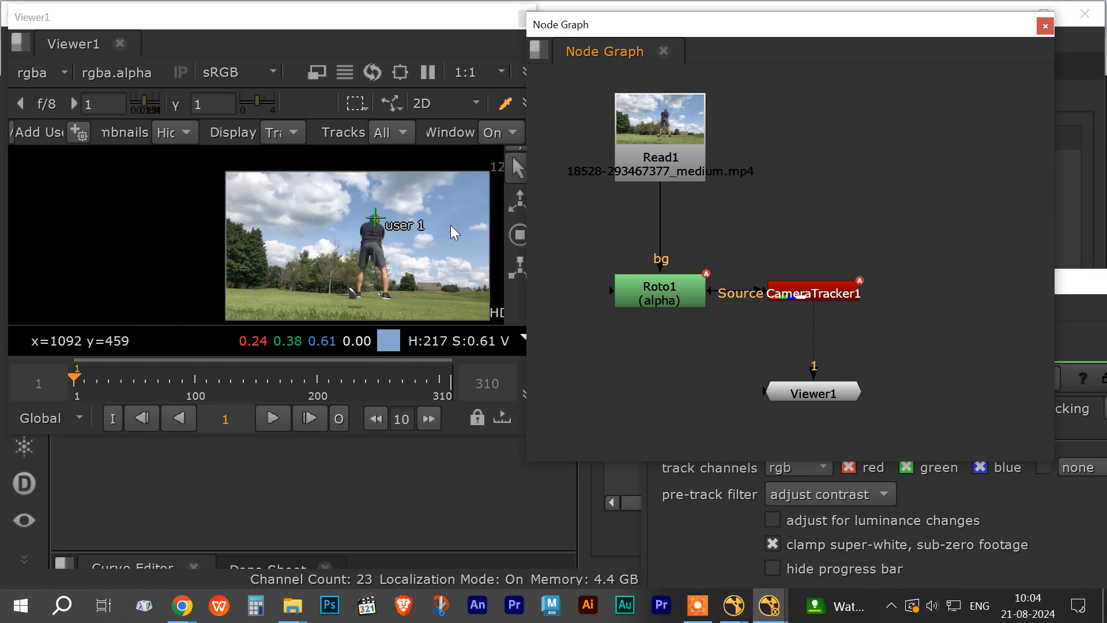
scroll(425, 234, up, 1)
middle_drag(425, 234, 341, 224)
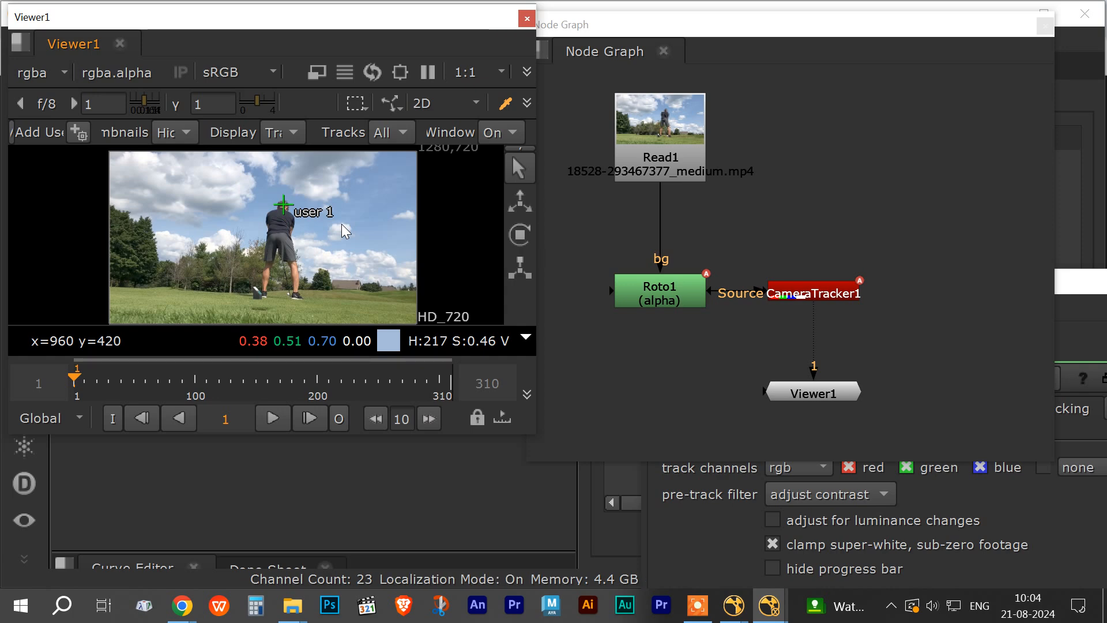
click(287, 211)
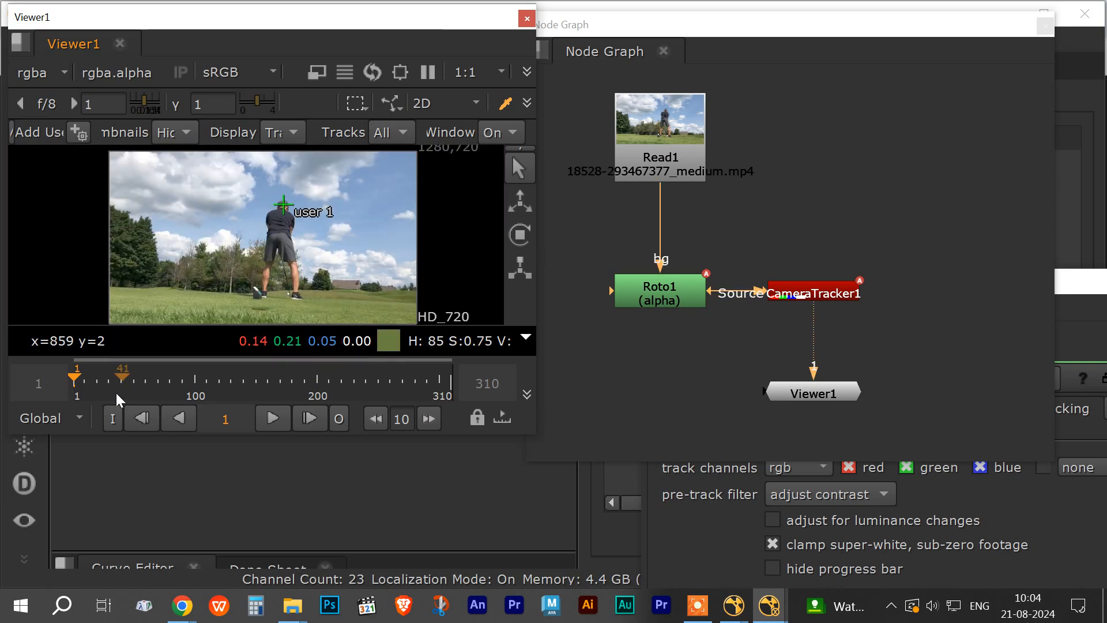
Scrub and play the golfer footage through to about frame 80 to compare the user 1 point with the swing.
click(96, 376)
drag(96, 373, 255, 372)
click(668, 300)
drag(98, 378, 55, 376)
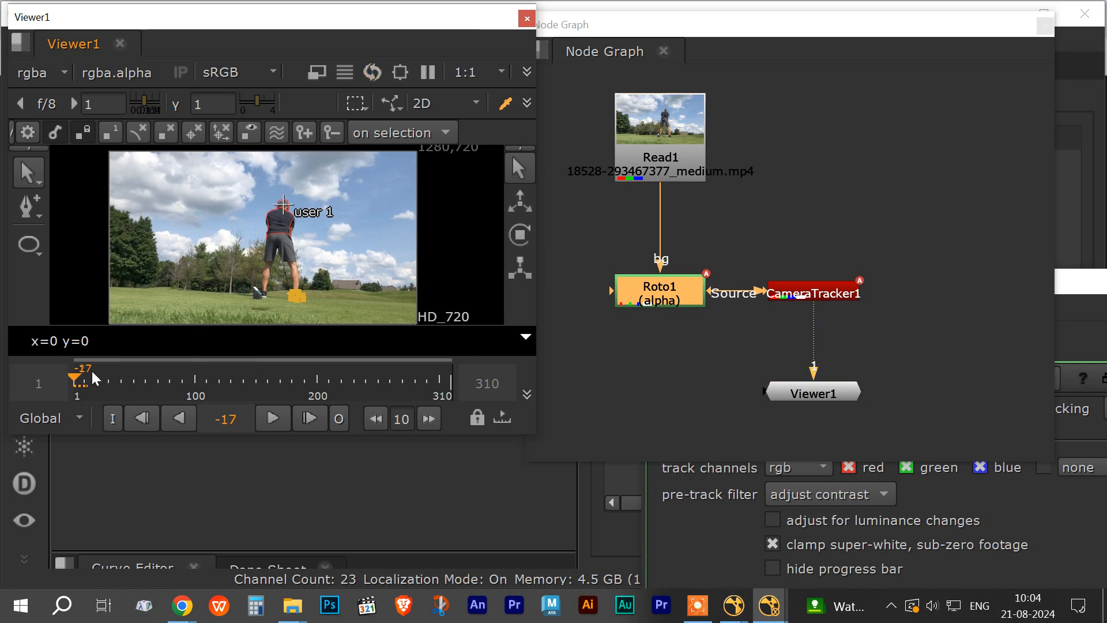
click(801, 393)
double_click(801, 394)
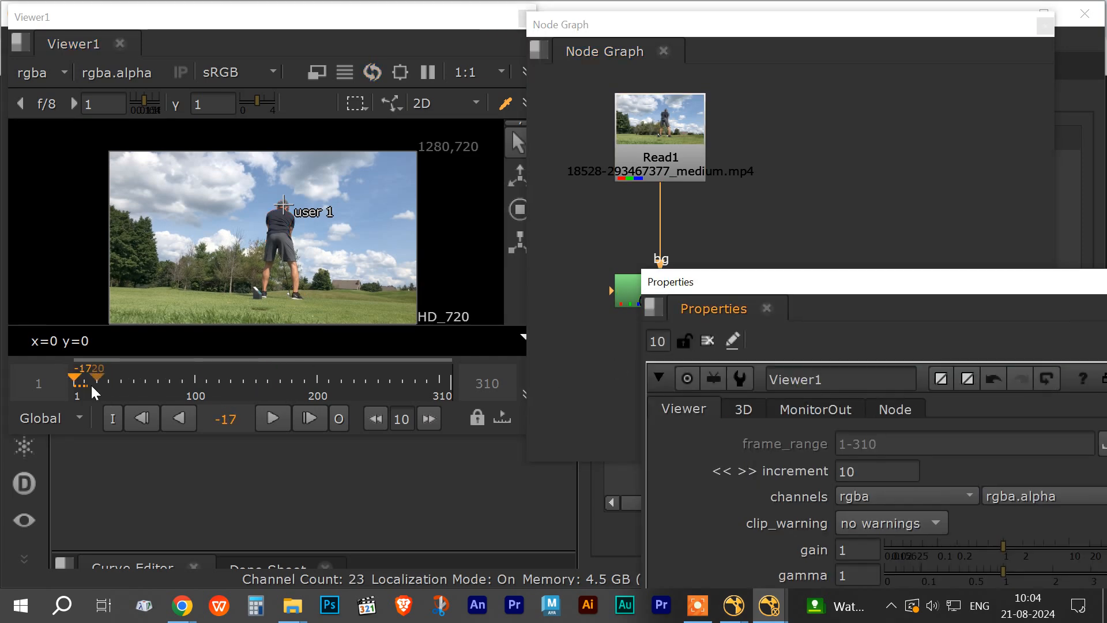
drag(75, 378, 68, 407)
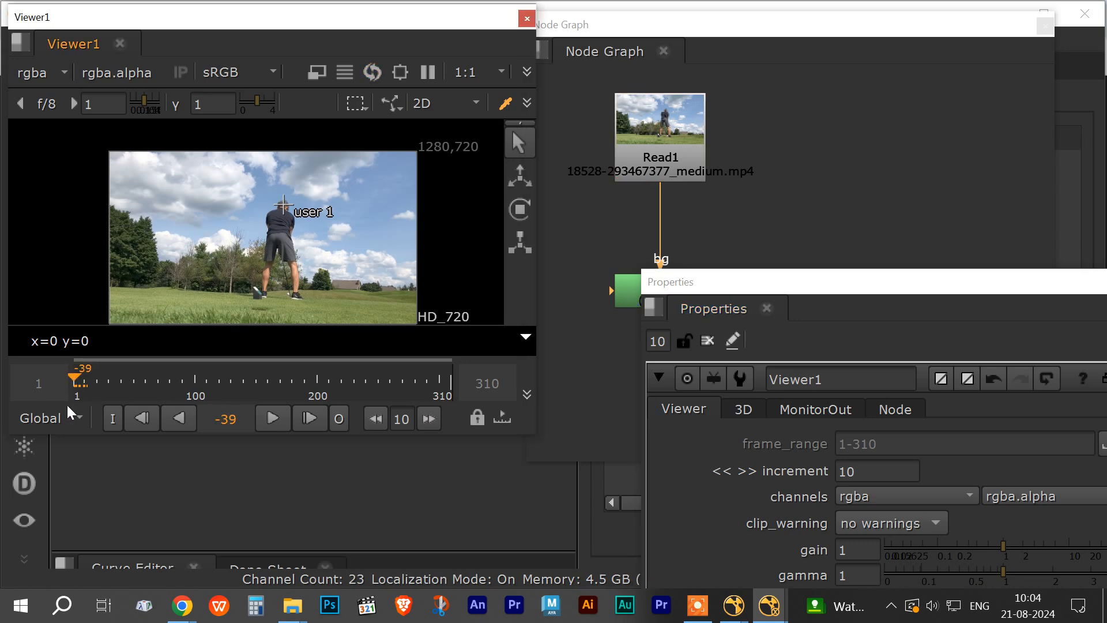
click(269, 417)
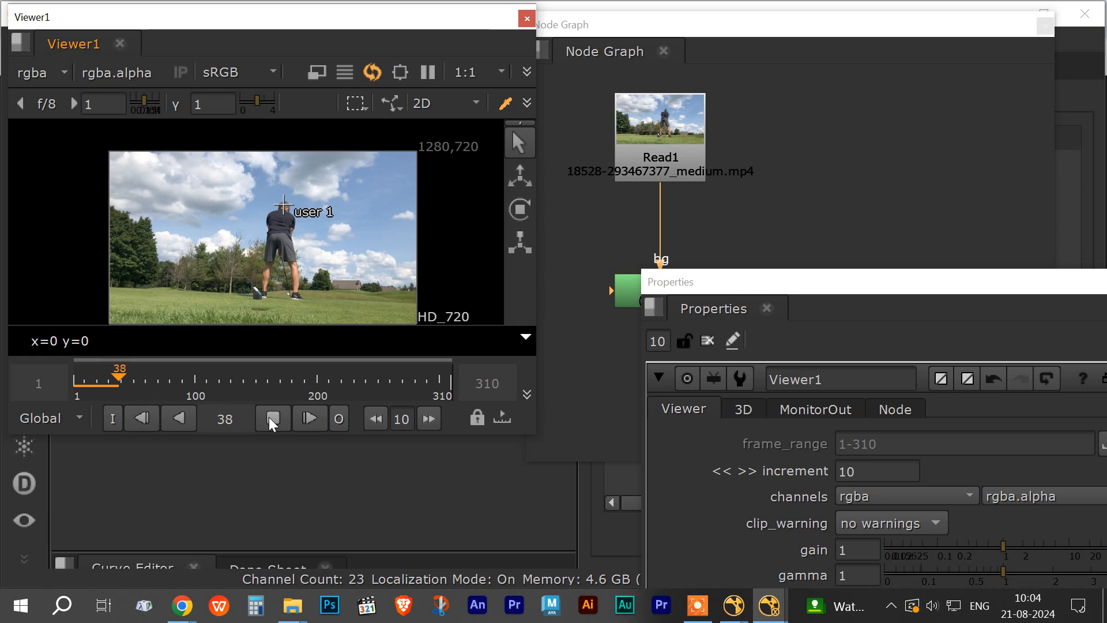
click(273, 418)
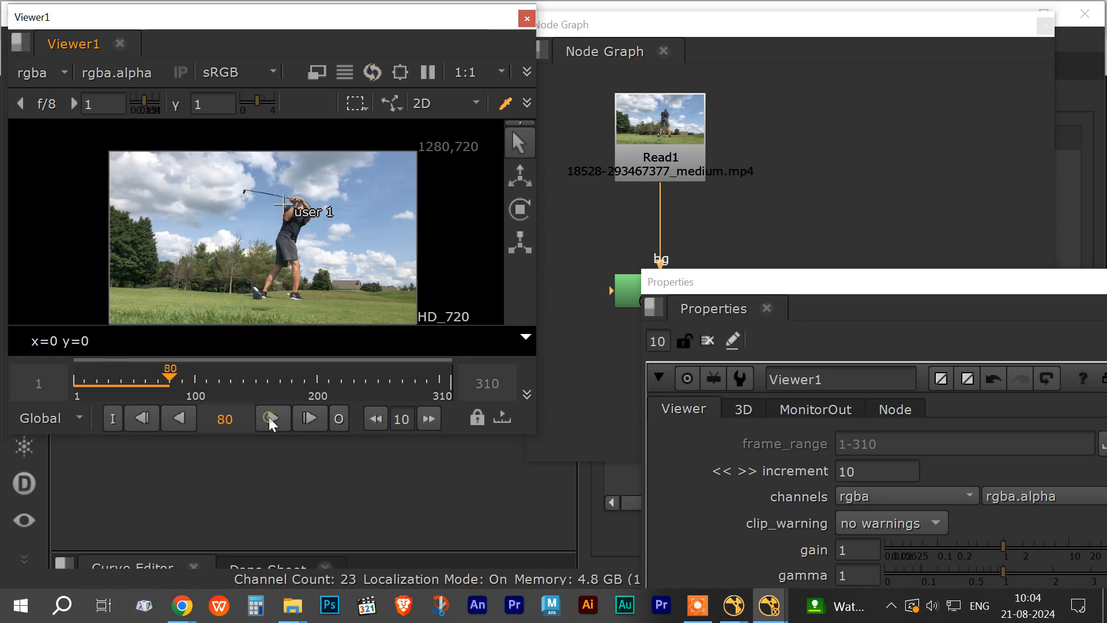
Select Roto1, return to frame 1, and pick the user 1 track point on the golfer's head.
click(633, 286)
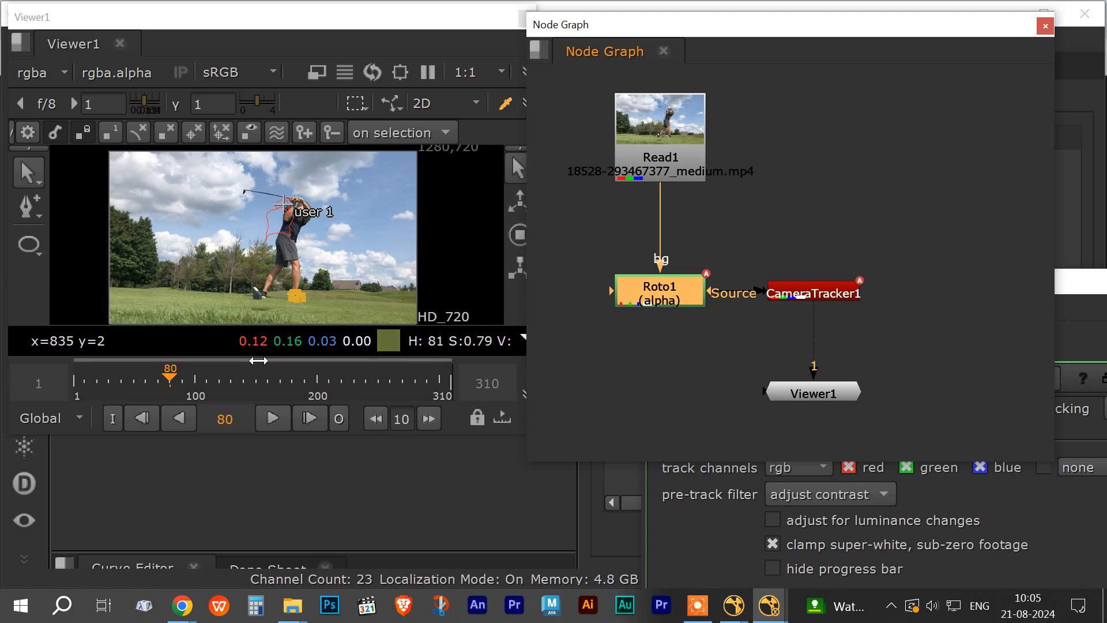
drag(172, 379, 79, 382)
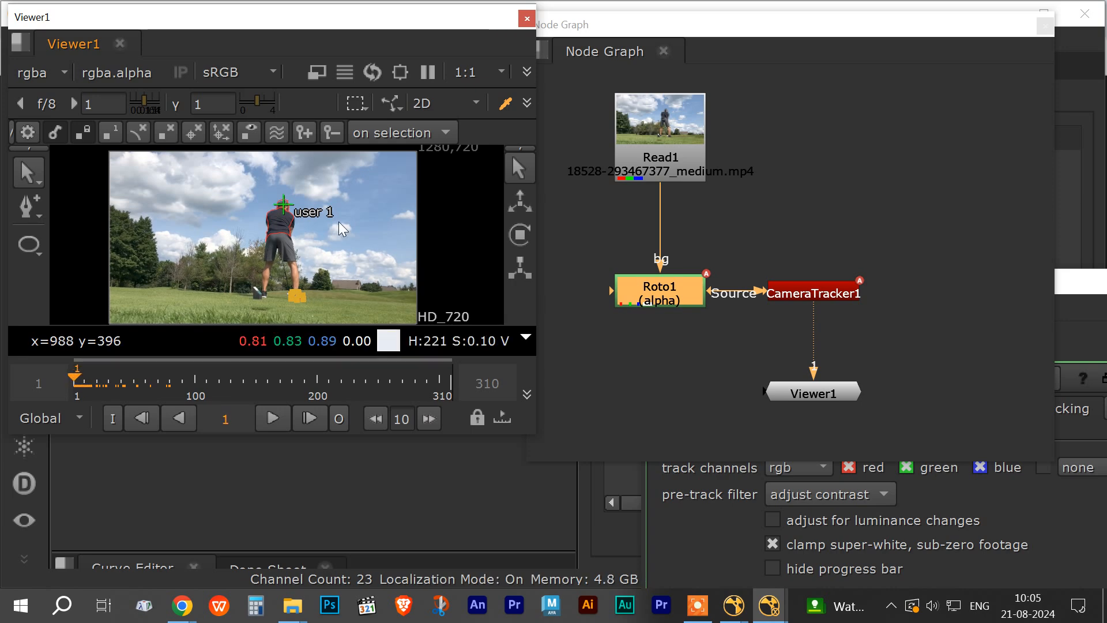
click(283, 205)
click(376, 230)
click(280, 205)
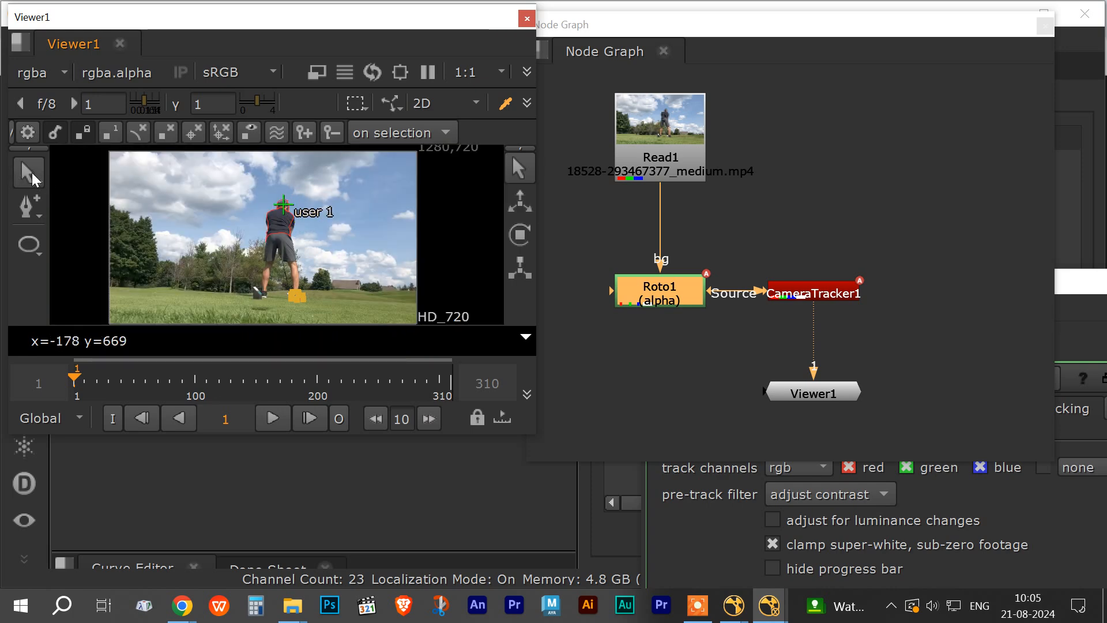
Activate Roto1's spline drawing tool and examine the golfer's shirt outline in close-up.
click(663, 297)
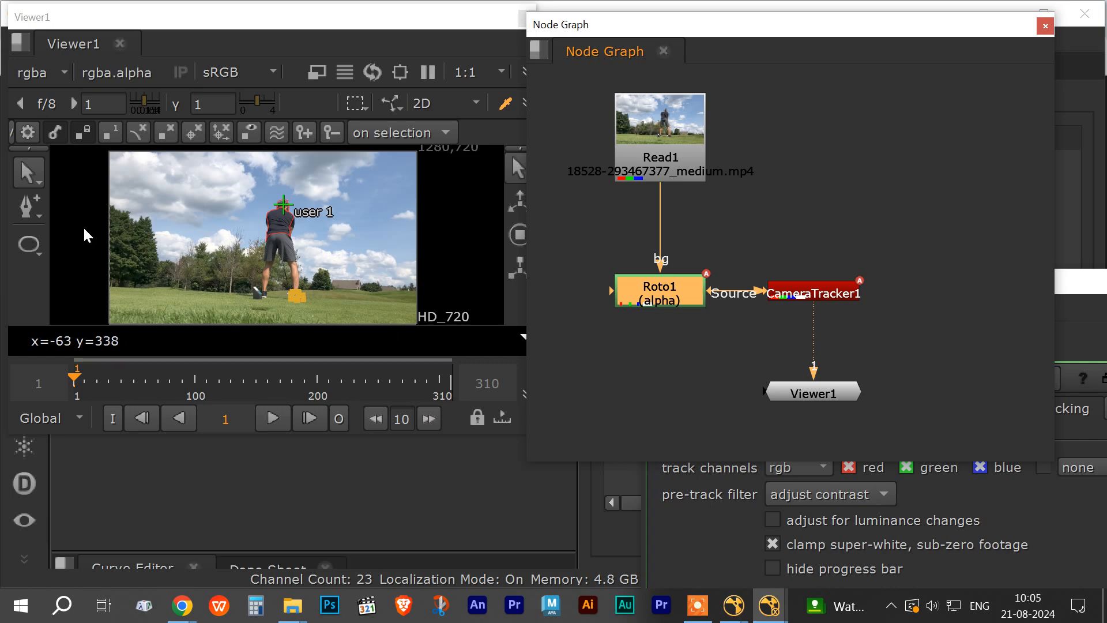
click(40, 218)
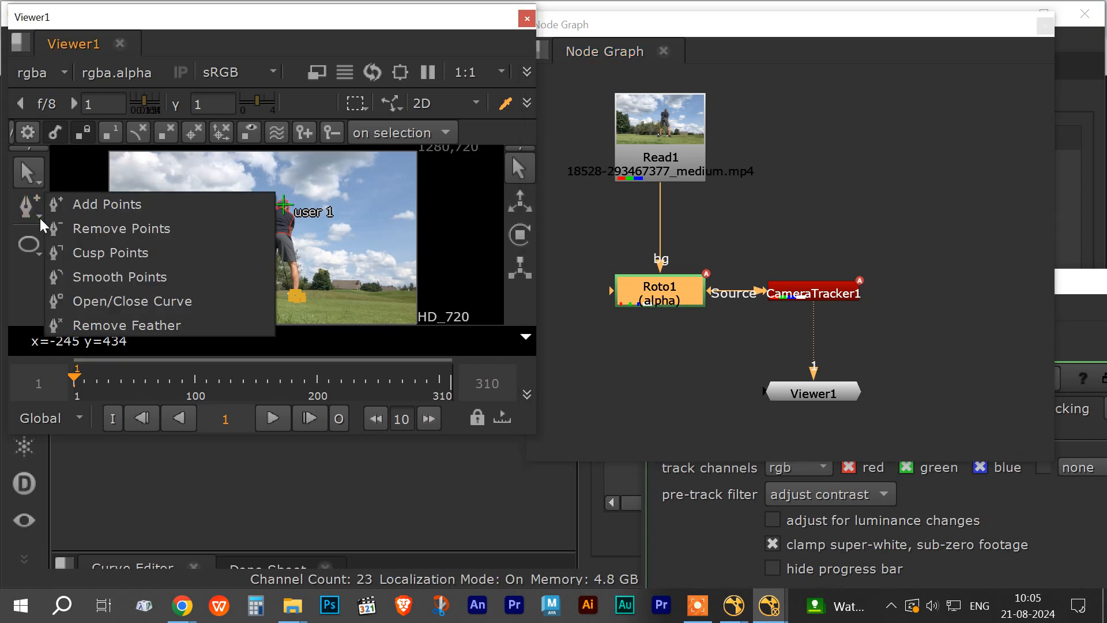
click(31, 180)
click(30, 180)
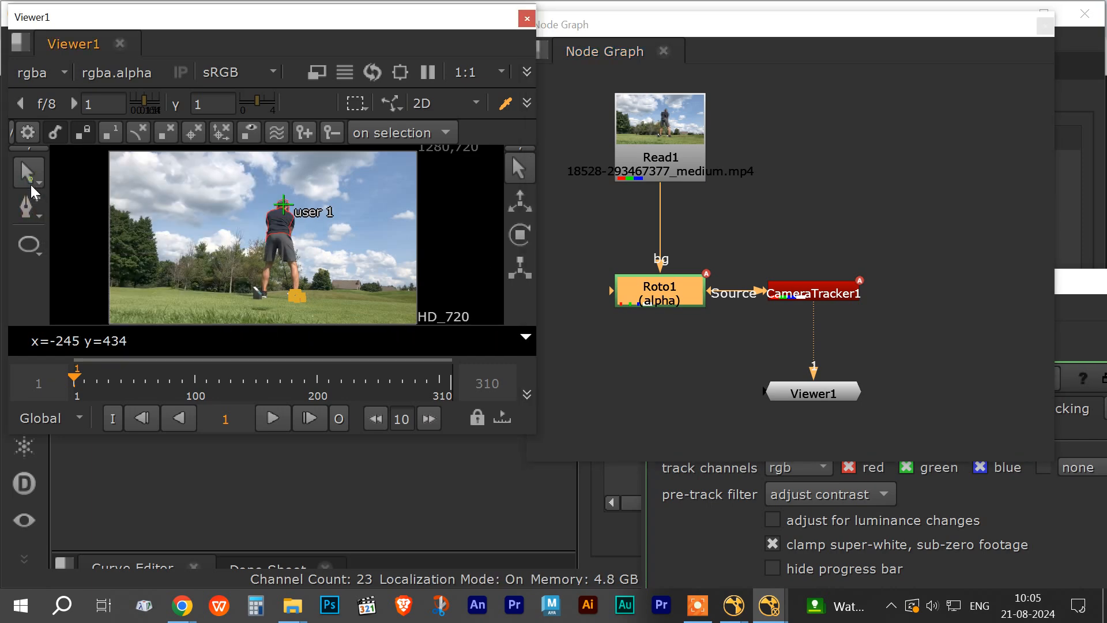
click(33, 250)
click(106, 388)
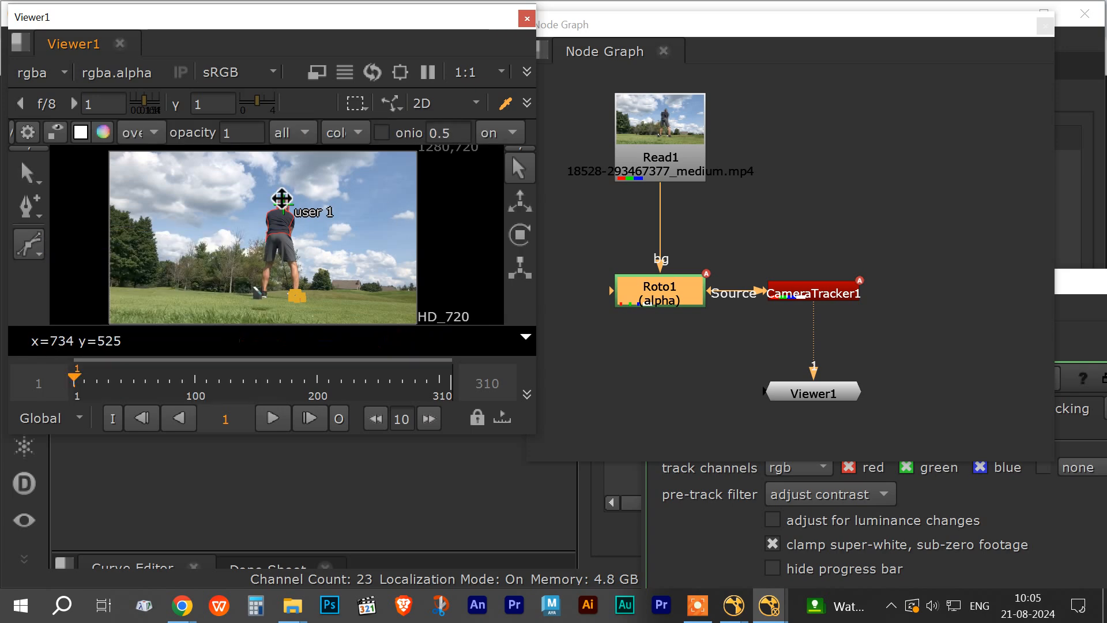
scroll(287, 220, up, 2)
scroll(286, 225, up, 5)
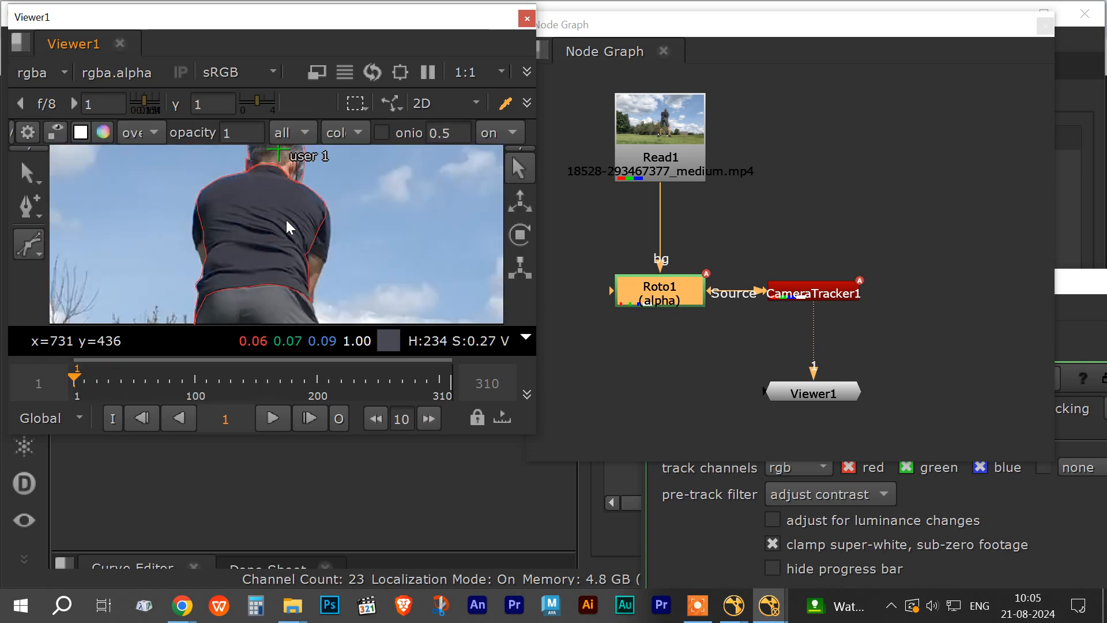
scroll(286, 220, up, 4)
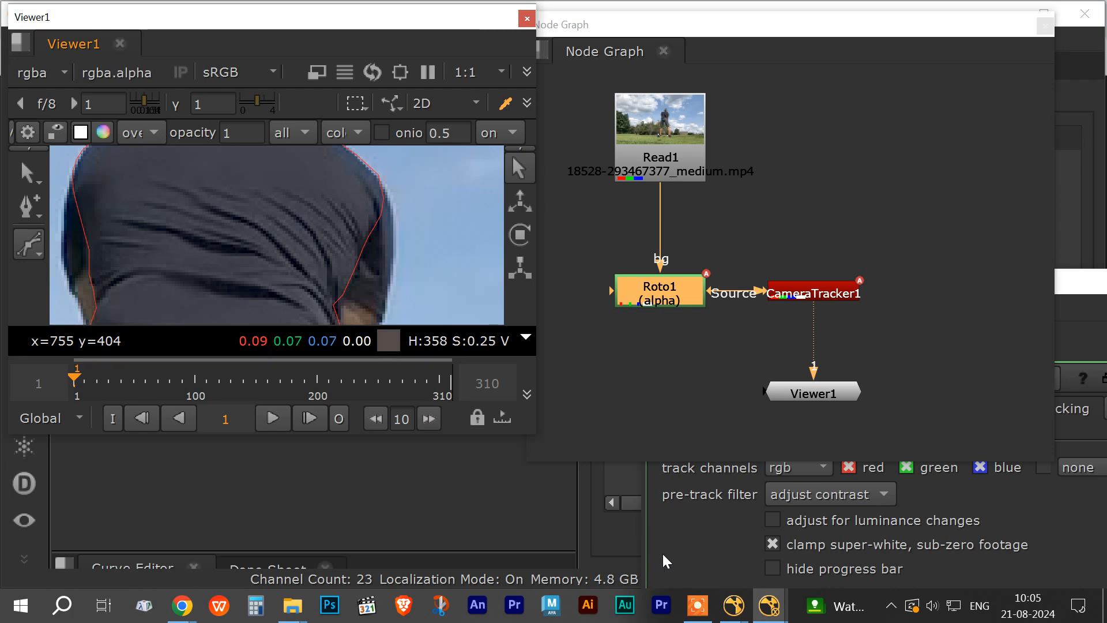
Bring Roto1's properties into view and set Ellipse1's shape blending mode to minus.
click(698, 545)
drag(720, 289, 712, 44)
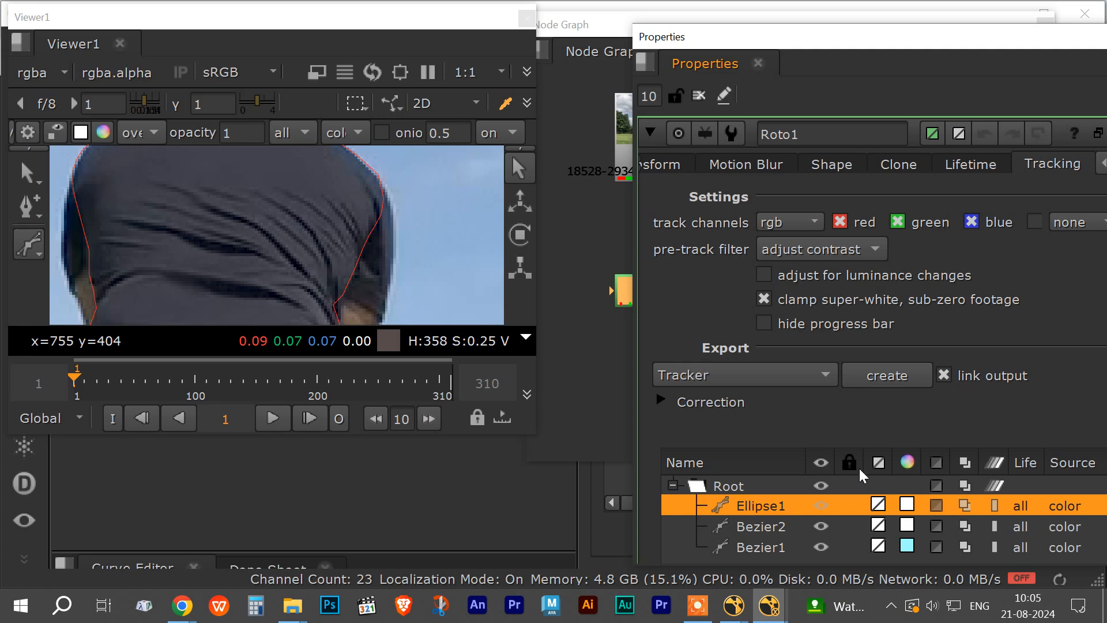
click(879, 249)
click(879, 251)
drag(799, 45, 623, 31)
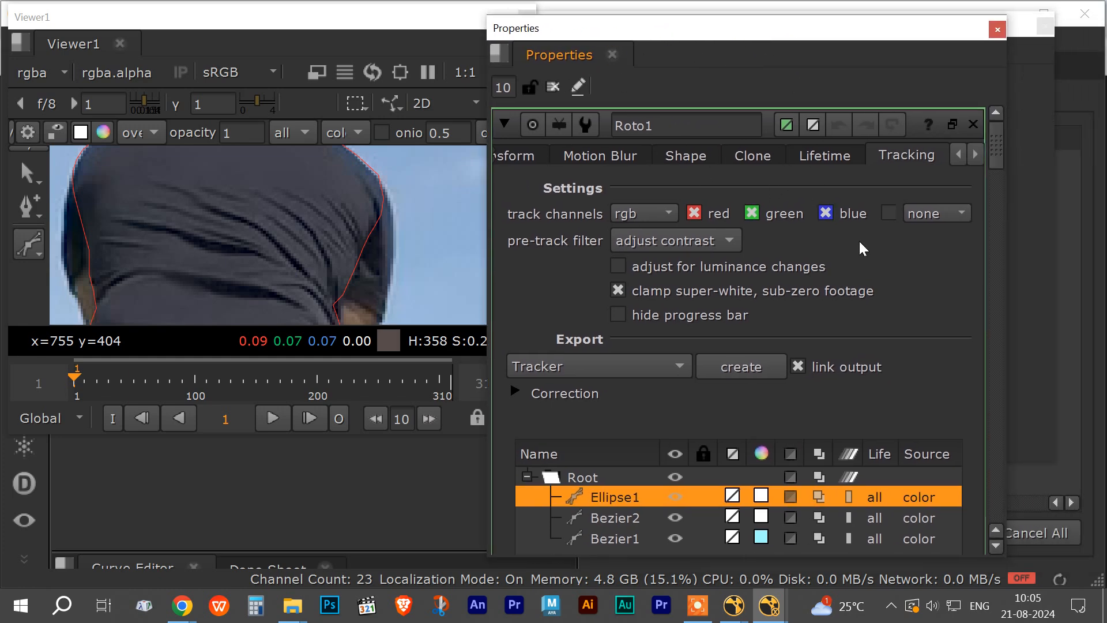
click(680, 155)
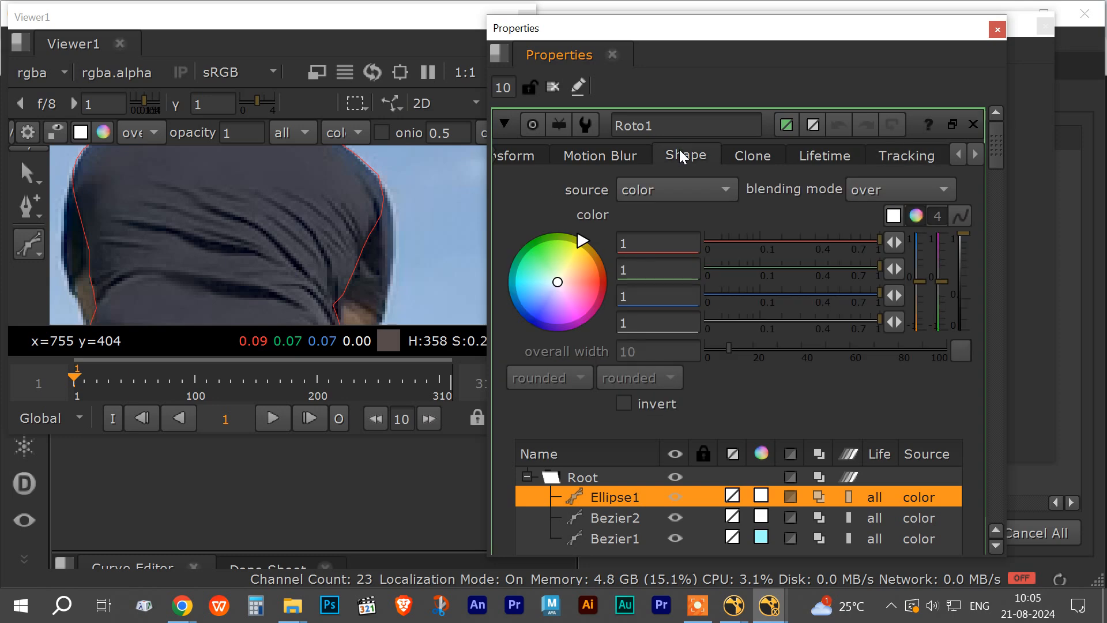
click(946, 200)
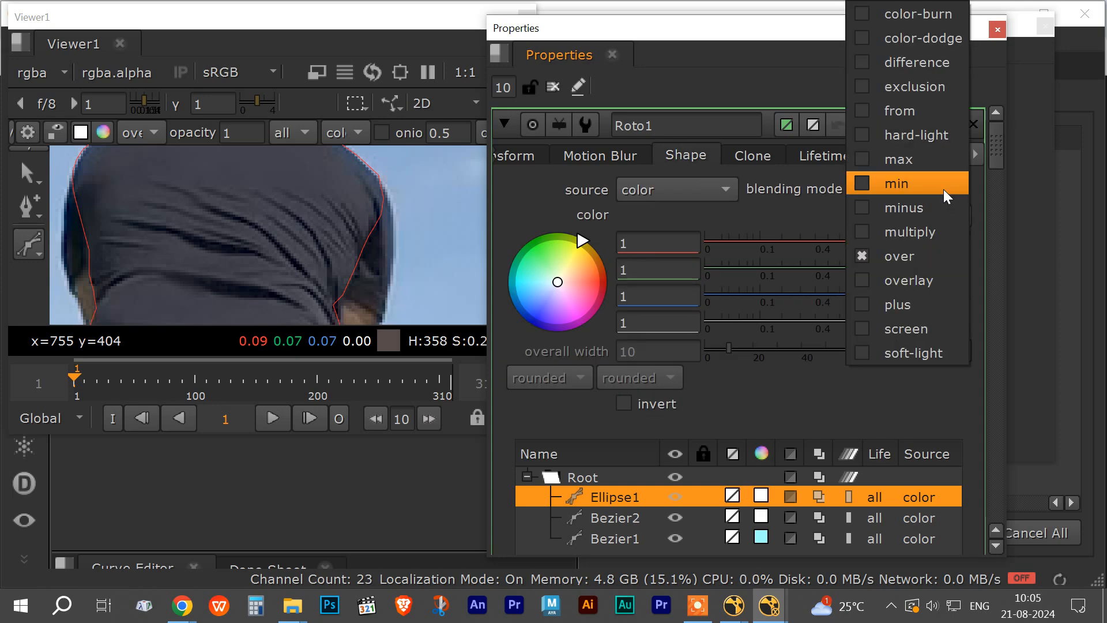
click(934, 208)
Undo the stray stroke and box-select the points of the head and shirt outlines using Select All.
scroll(362, 226, down, 10)
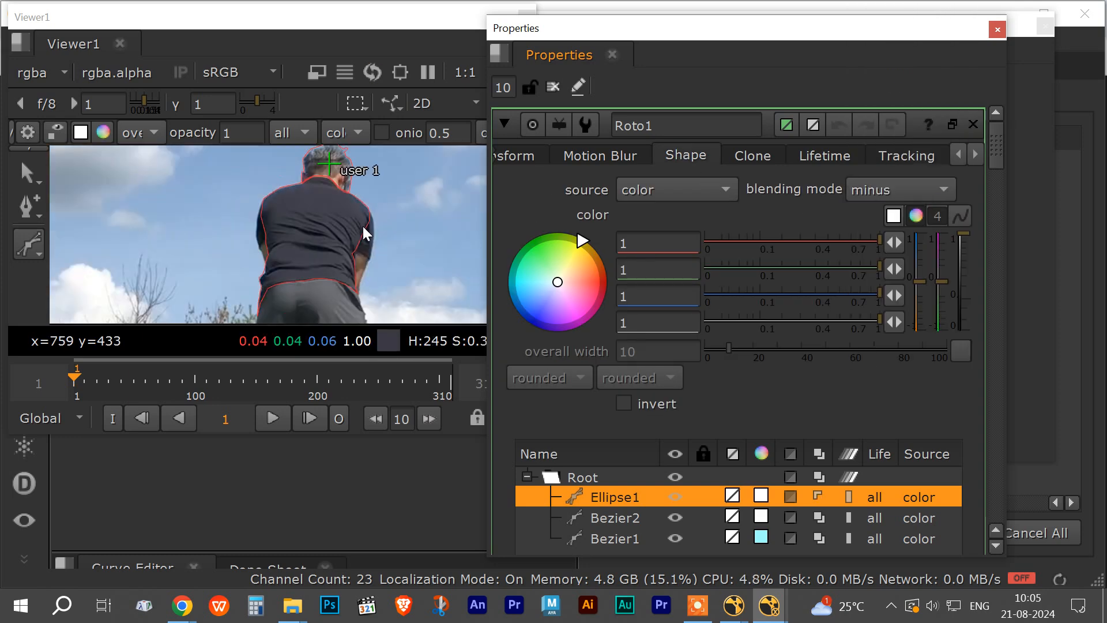
drag(275, 158, 377, 254)
key(ctrl+z)
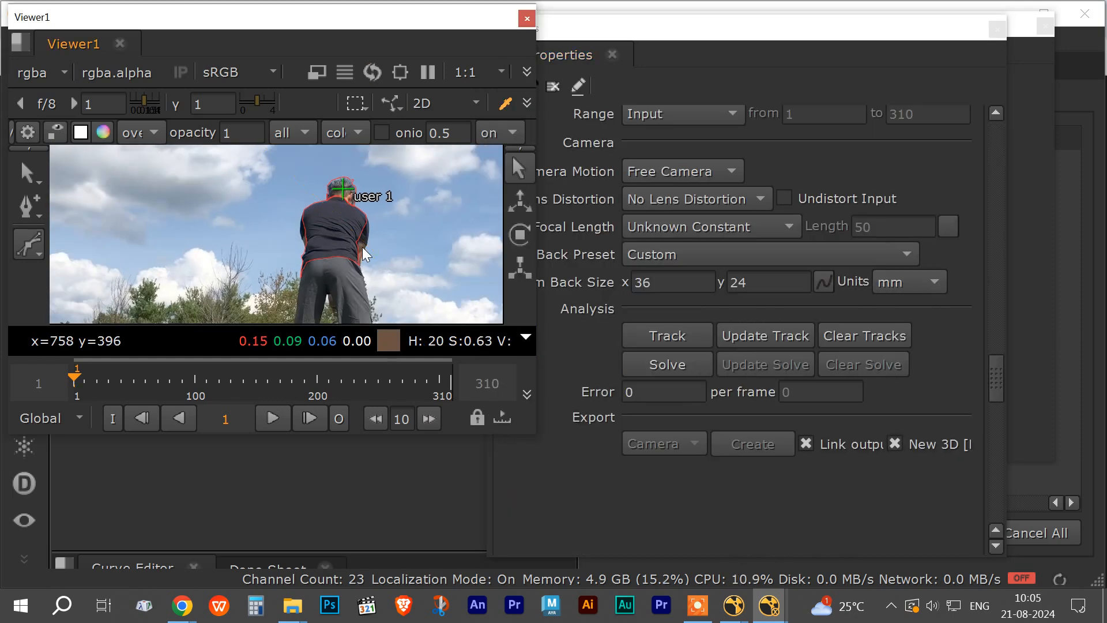
click(26, 171)
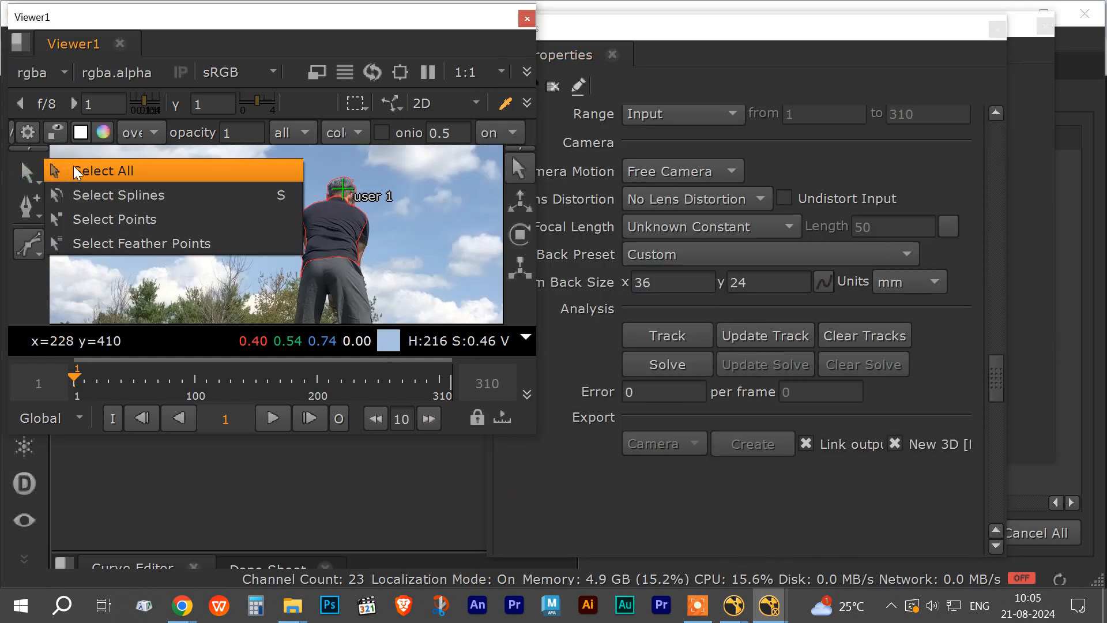
click(75, 172)
drag(277, 166, 387, 279)
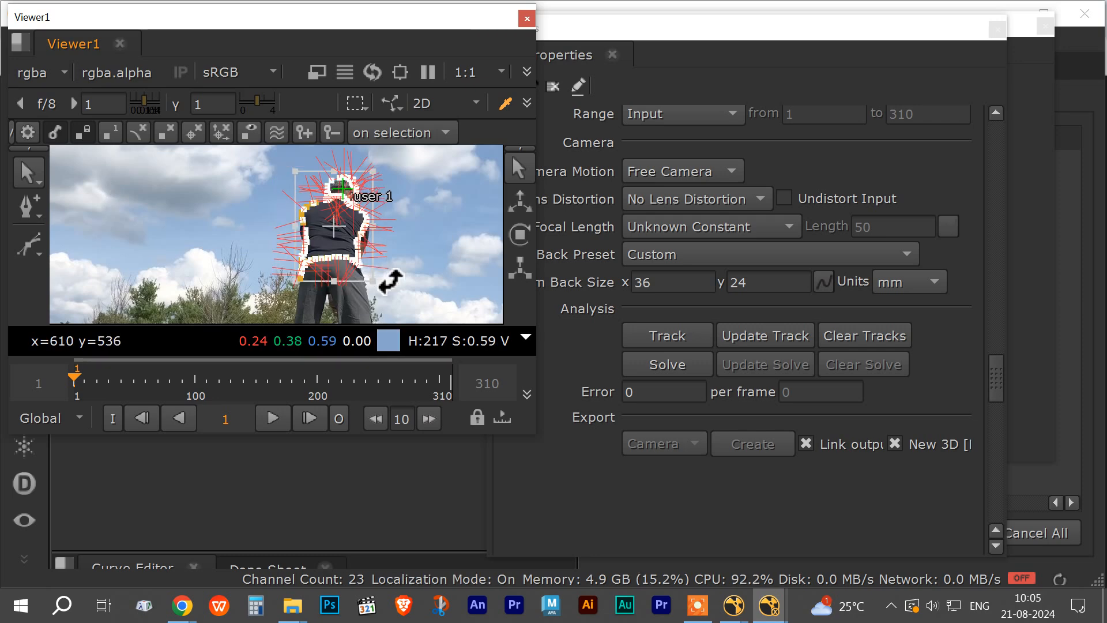
scroll(428, 274, up, 2)
scroll(428, 274, up, 2)
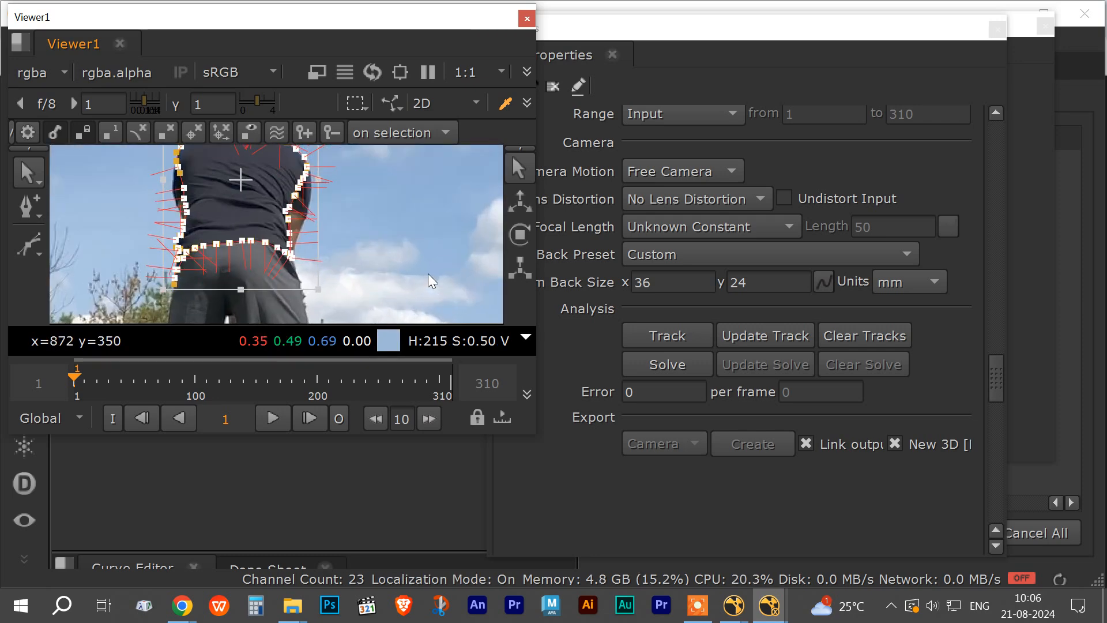
scroll(428, 273, down, 4)
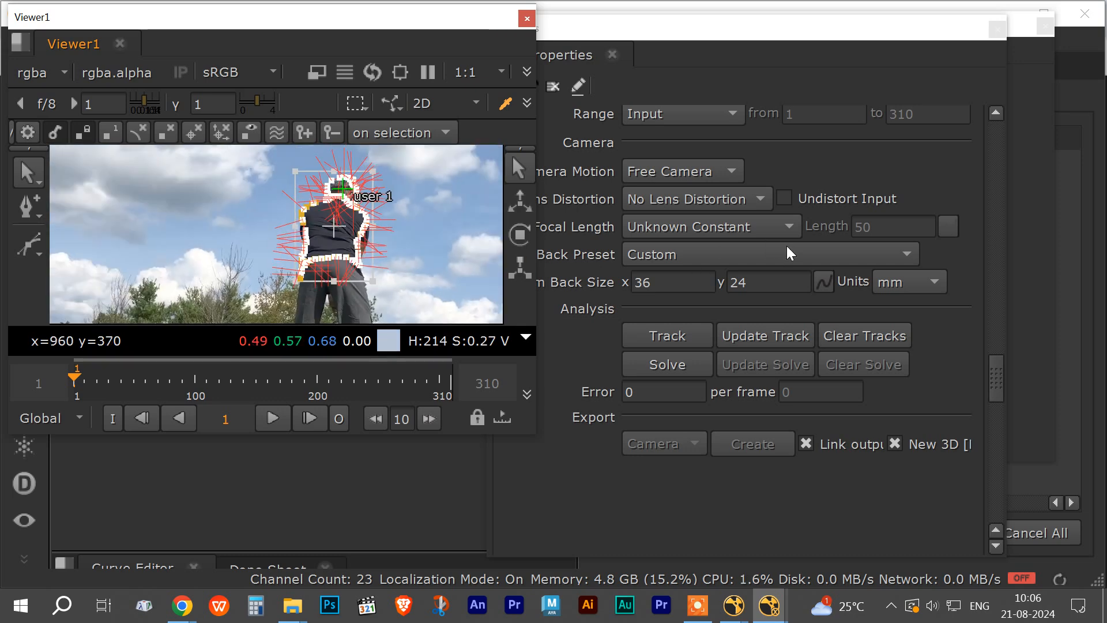
Clear the box selection, uncover the CameraTracker1 settings, and pick the head and shirt outlines one after the other.
drag(570, 35, 673, 29)
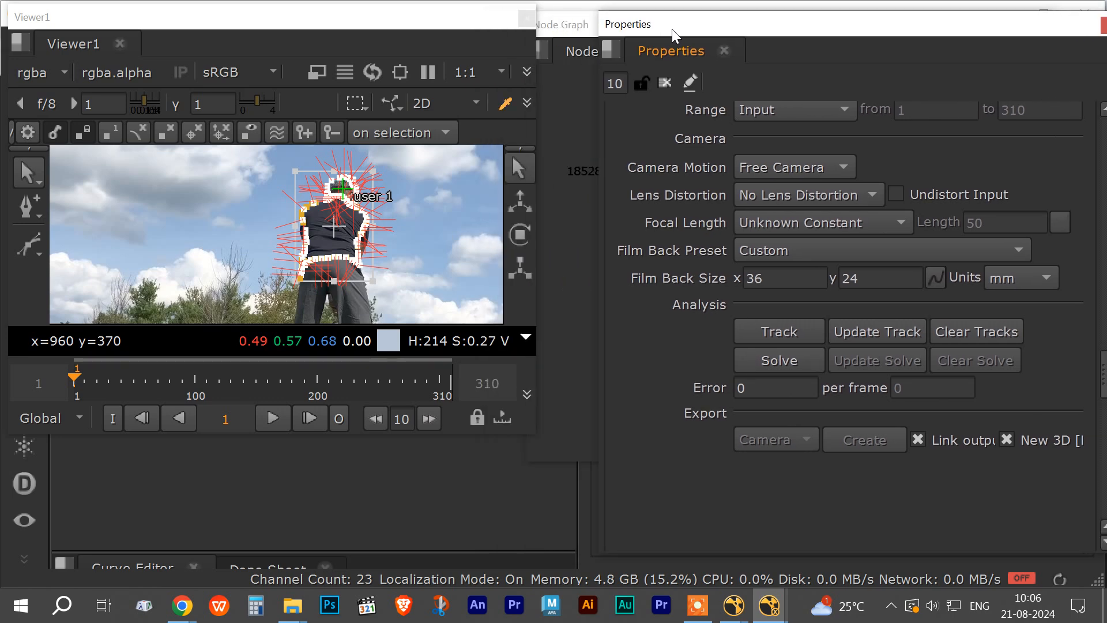
click(440, 178)
click(355, 206)
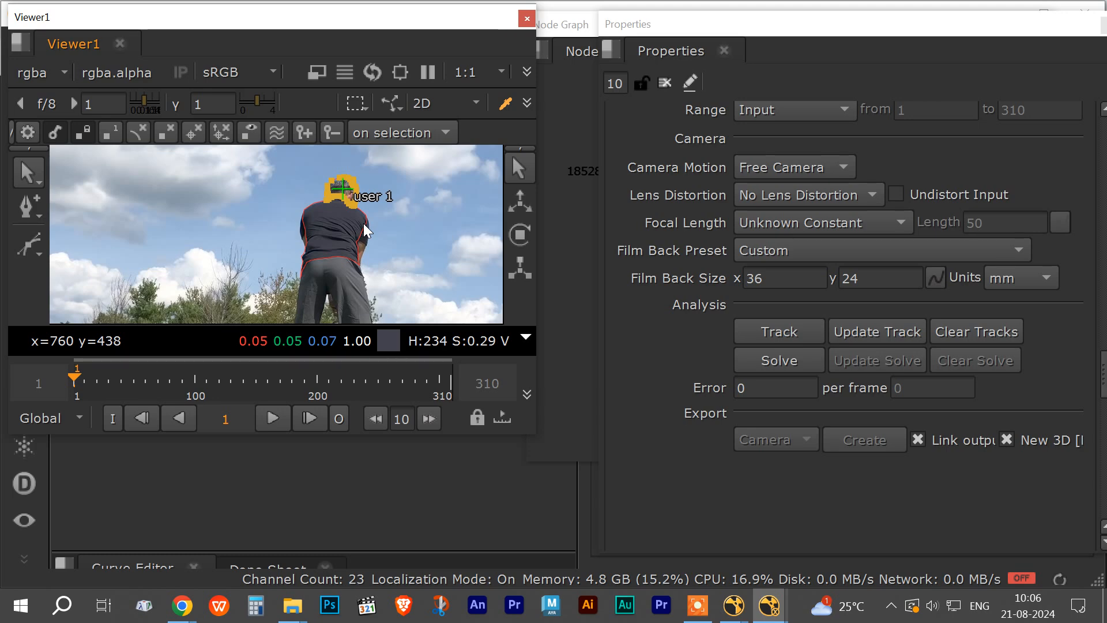
click(365, 224)
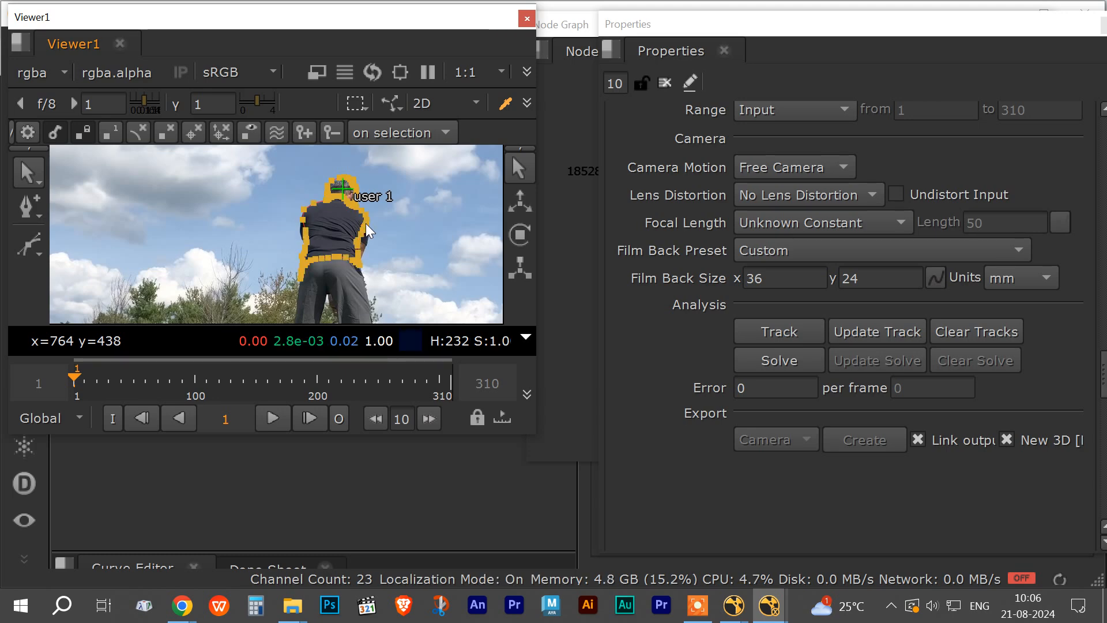
Run CameraTracker1's tracking analysis on the input footage.
drag(730, 24, 680, 19)
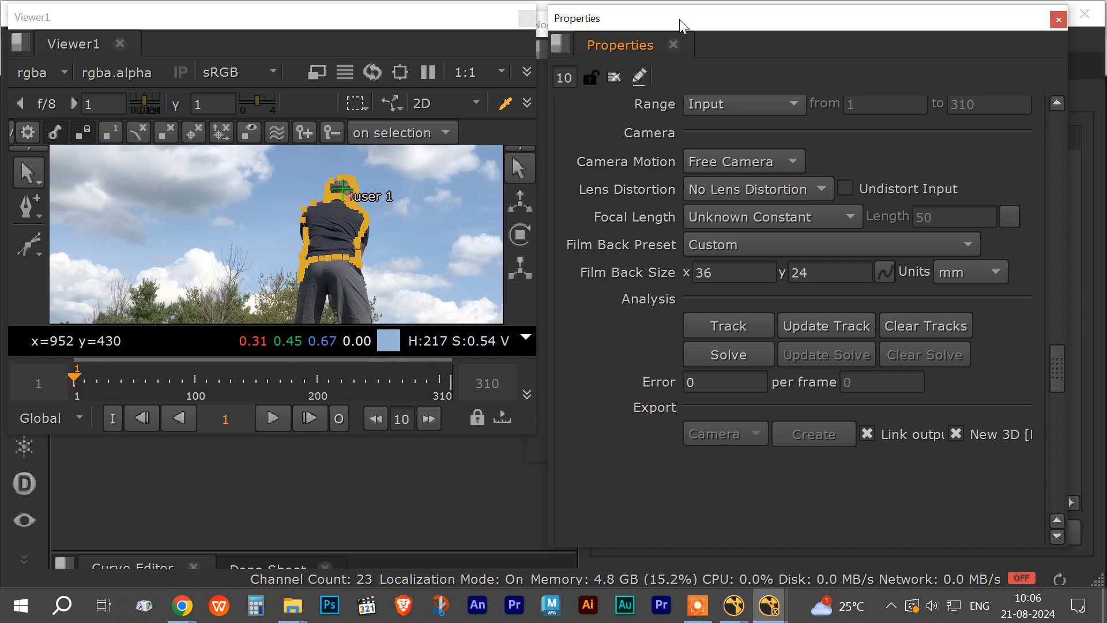
click(732, 332)
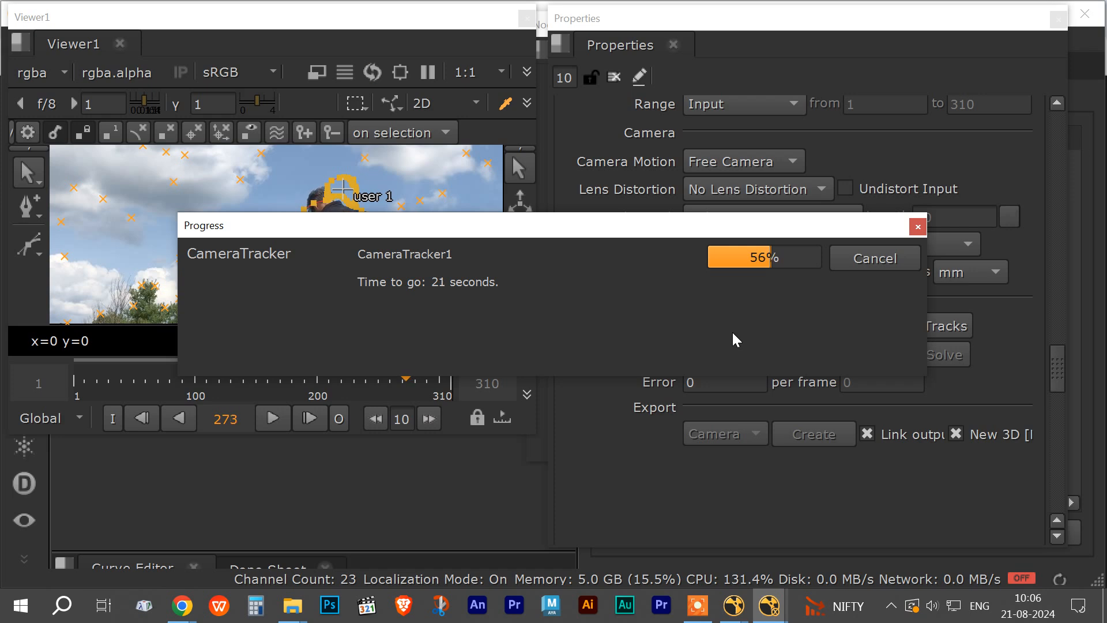
drag(678, 231, 634, 368)
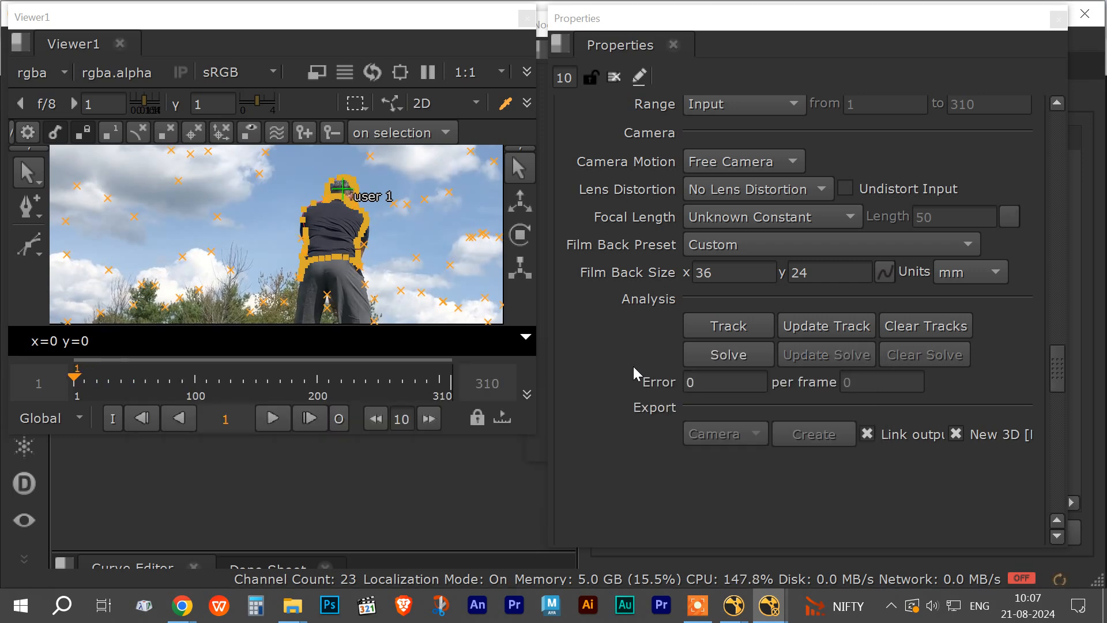
Solve CameraTracker1's camera and clear the resulting solve and 3D points.
click(733, 356)
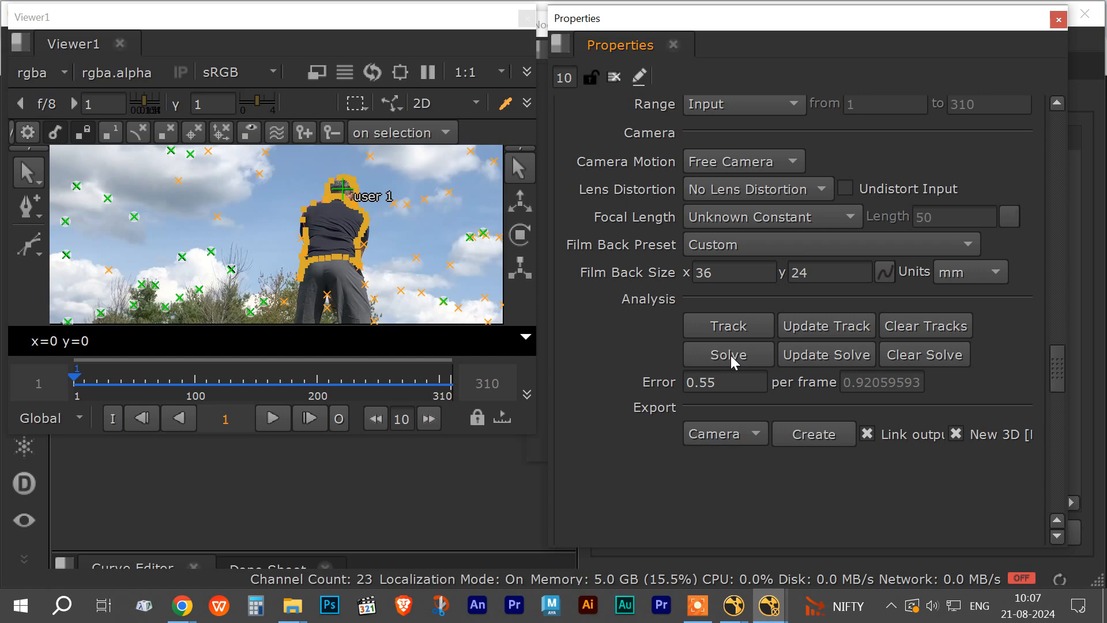
click(911, 354)
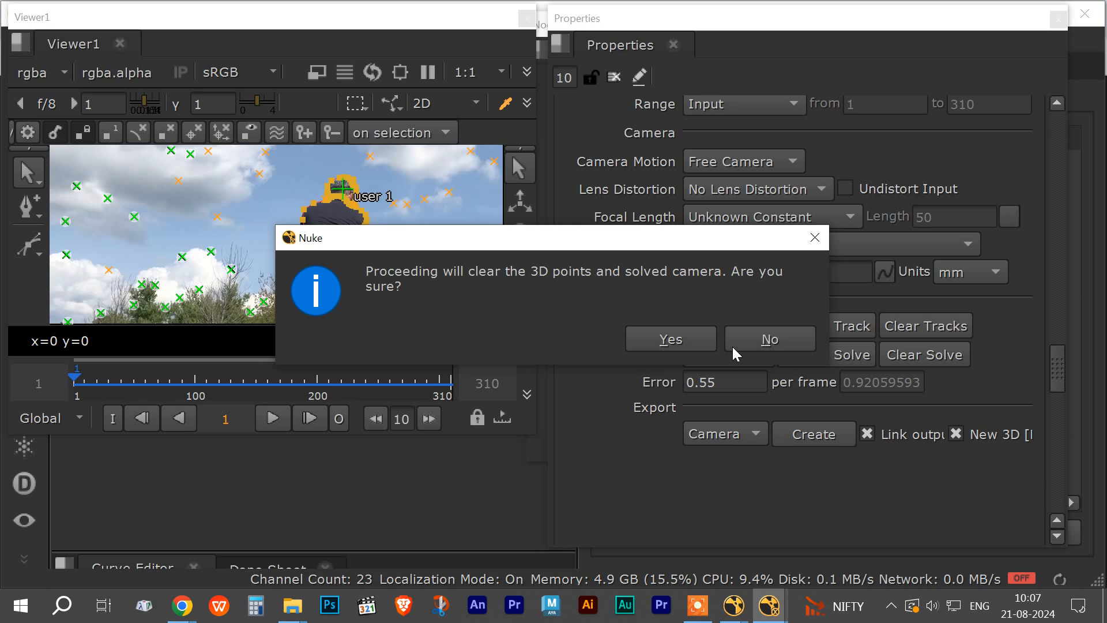
click(694, 336)
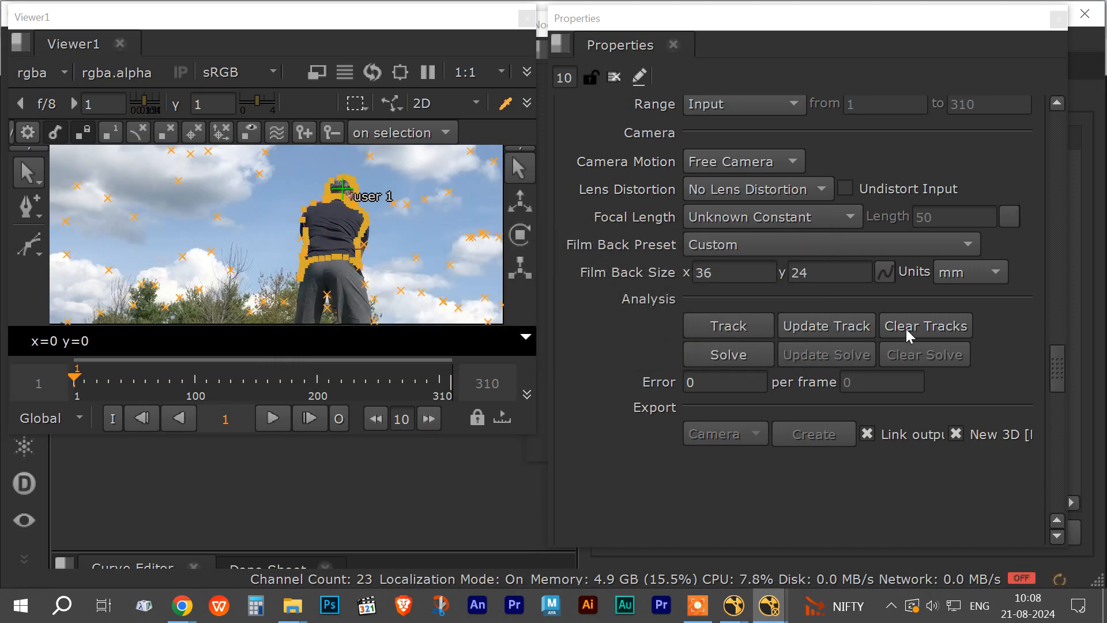
Update CameraTracker1's tracks over the input frame range 1-310 with Continue on error enabled.
click(826, 327)
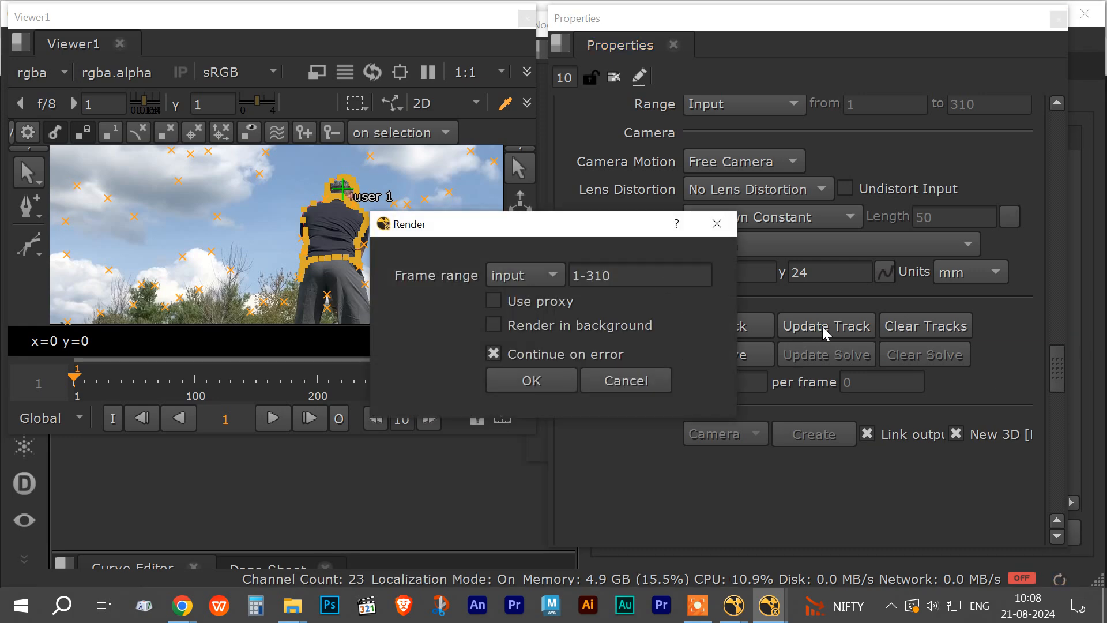
click(545, 381)
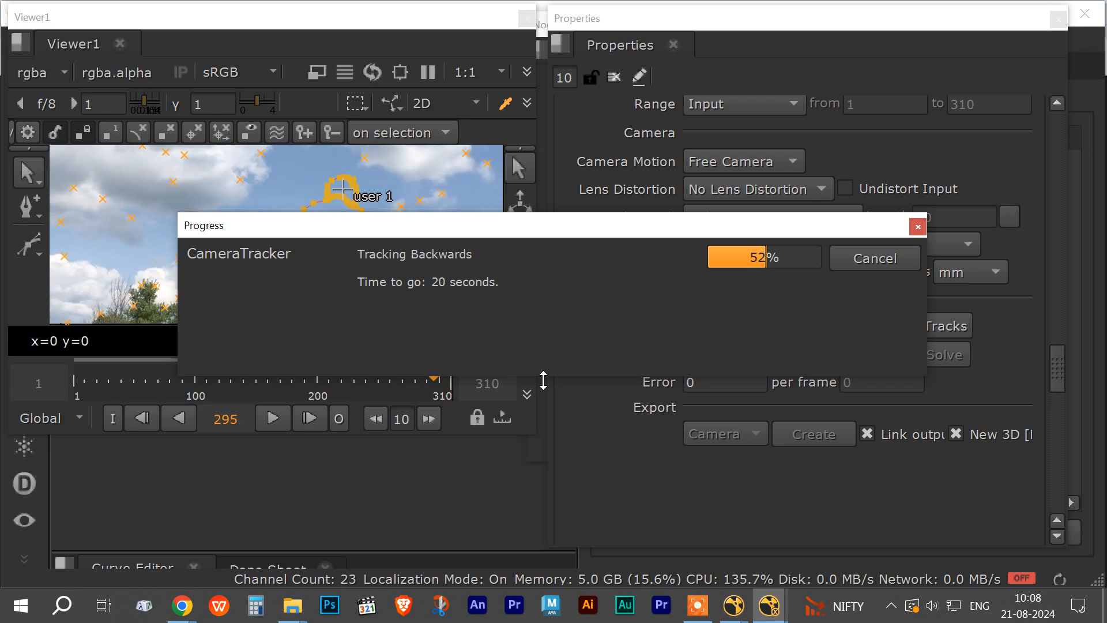
Solve CameraTracker1's camera and update the solve over the input frame range 1-310 with Continue on error enabled.
drag(587, 221, 528, 381)
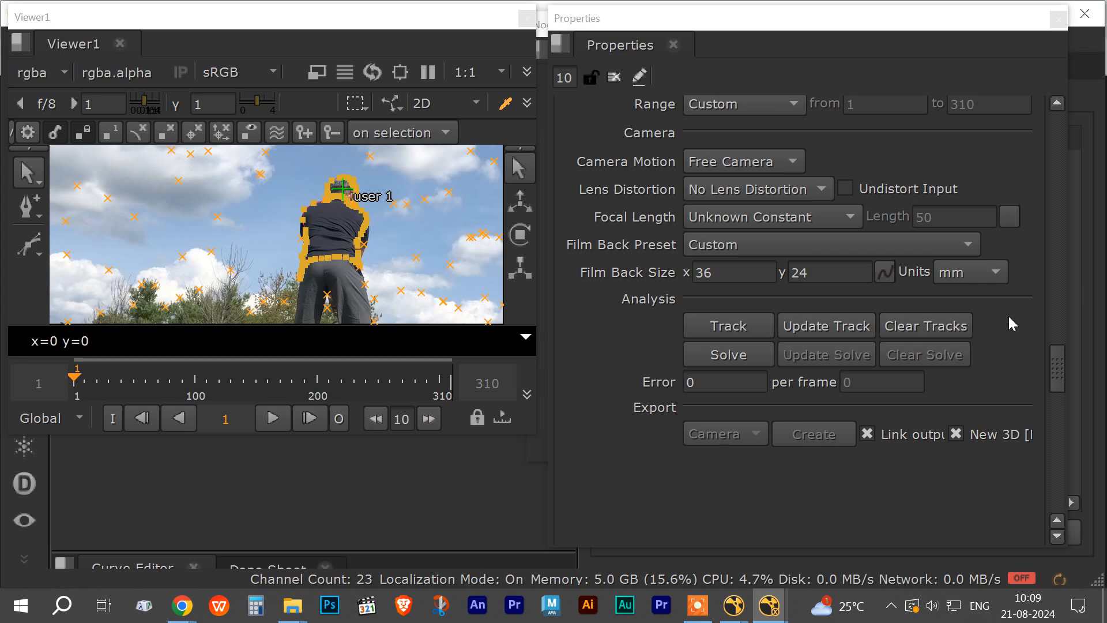
click(738, 353)
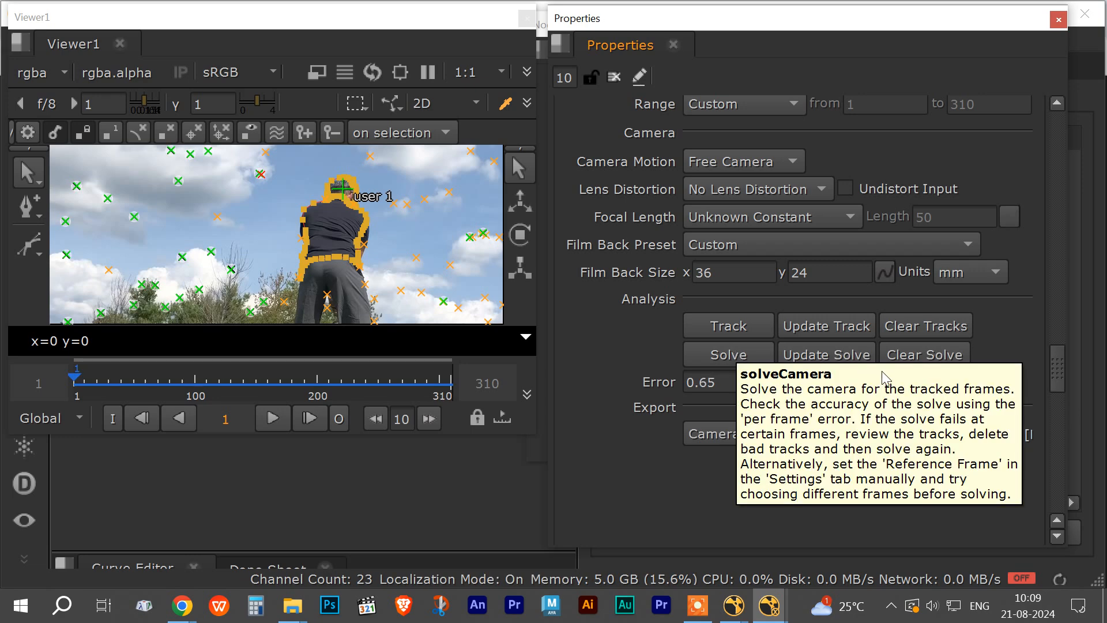
click(843, 353)
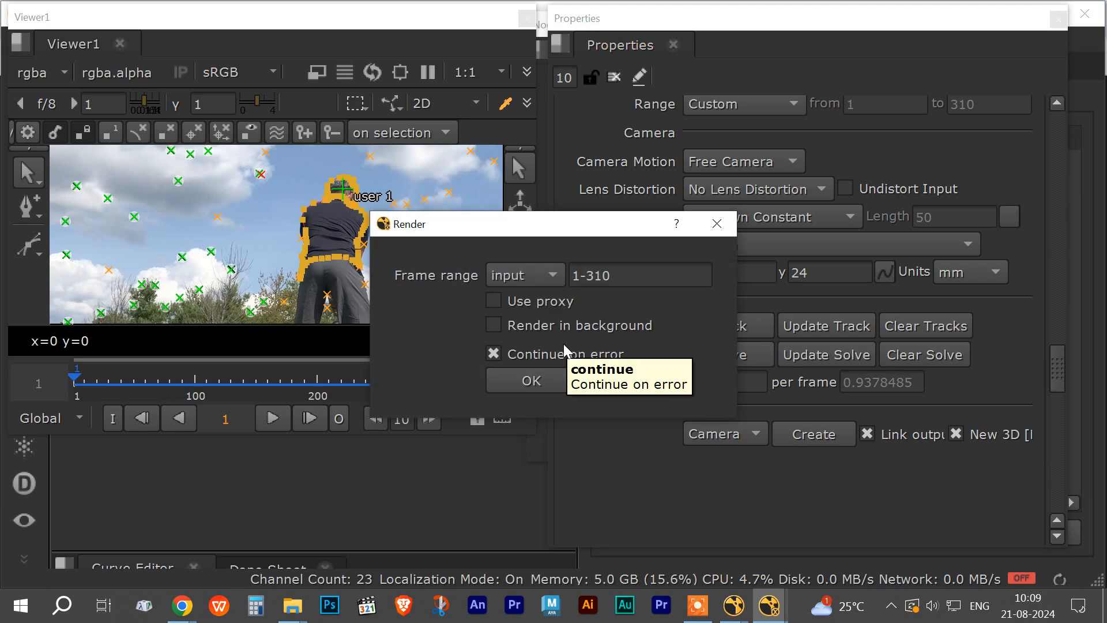
click(556, 383)
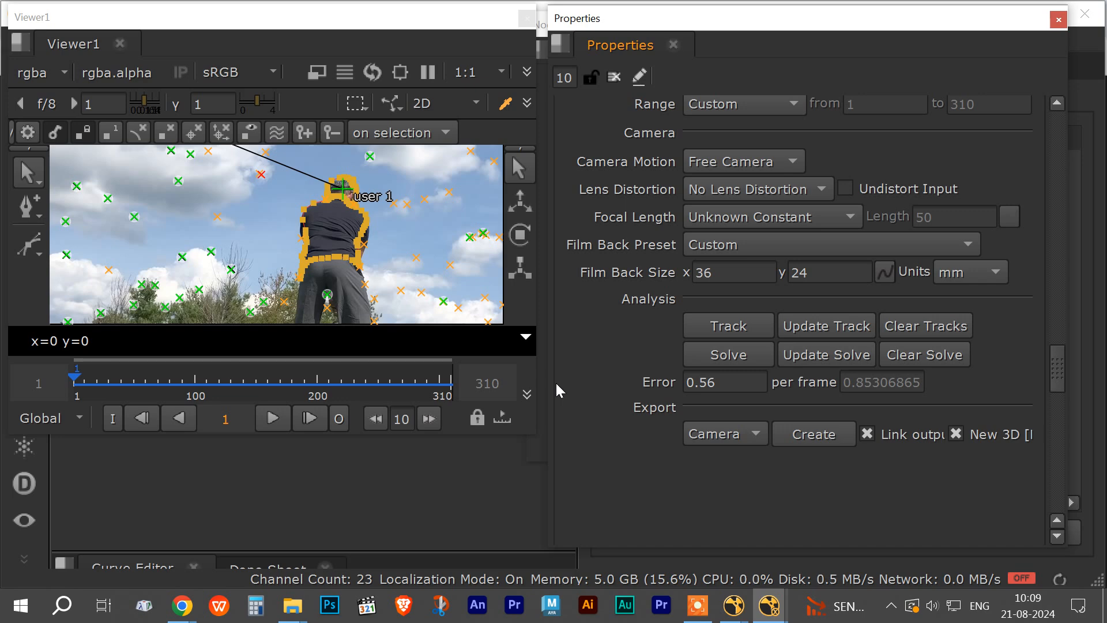
Set CameraTracker1's solve Error to -0.36 and clear its tracks.
click(713, 386)
drag(715, 382, 704, 381)
key(Down)
key(Down)
scroll(703, 390, down, 3)
scroll(731, 382, down, 1)
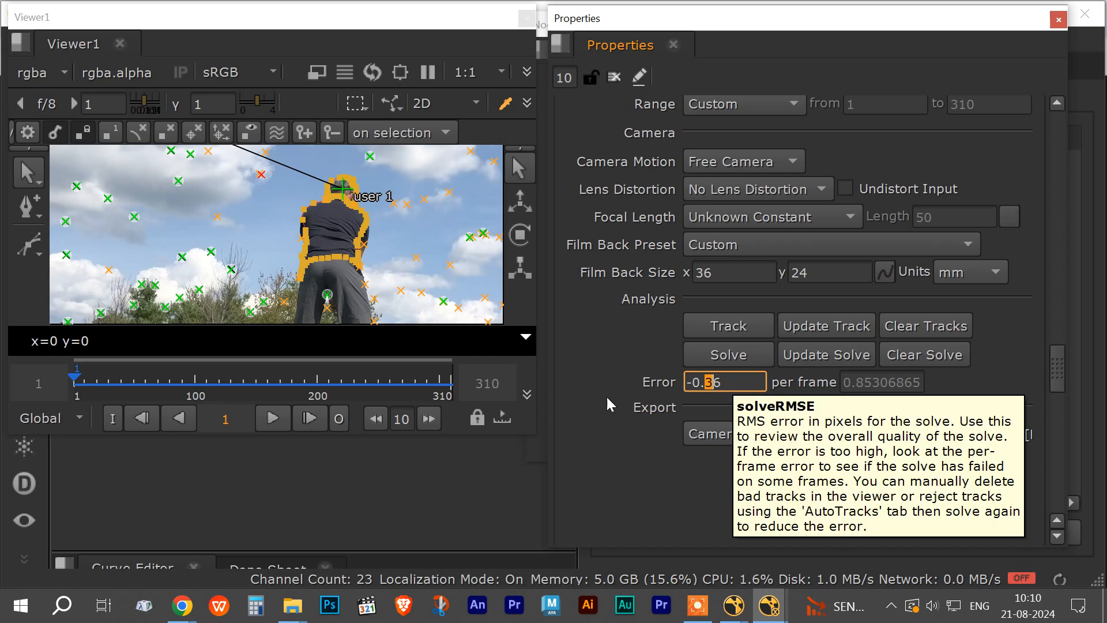
click(927, 327)
click(613, 341)
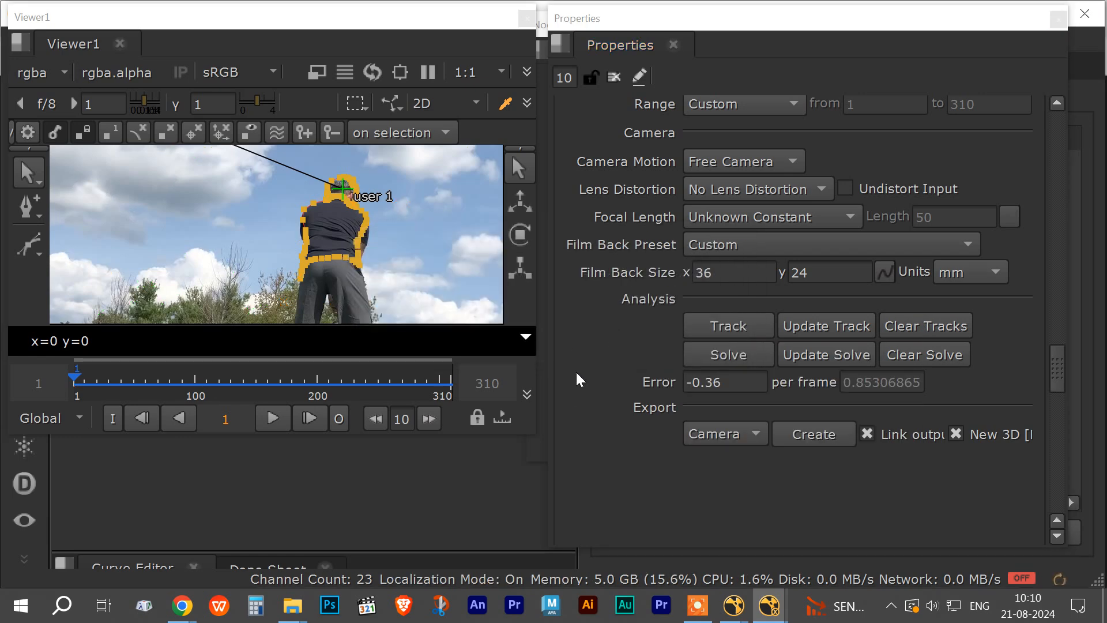
Play the footage from frame 1 with the whole golfer in view, stop at frame 25 and return to frame 1.
scroll(376, 245, down, 5)
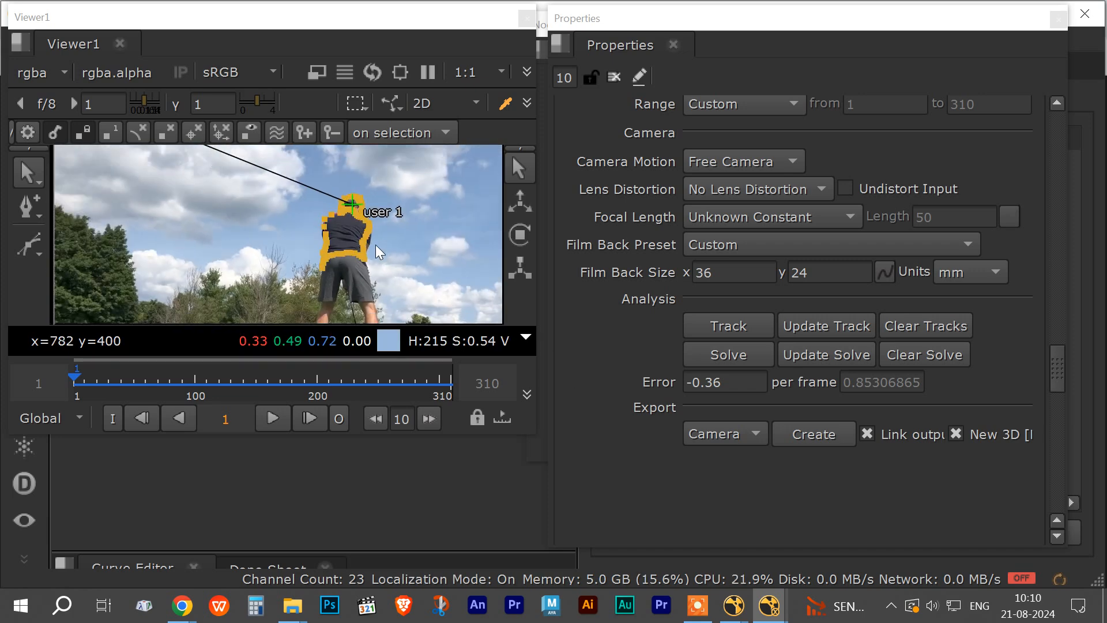
scroll(375, 245, up, 2)
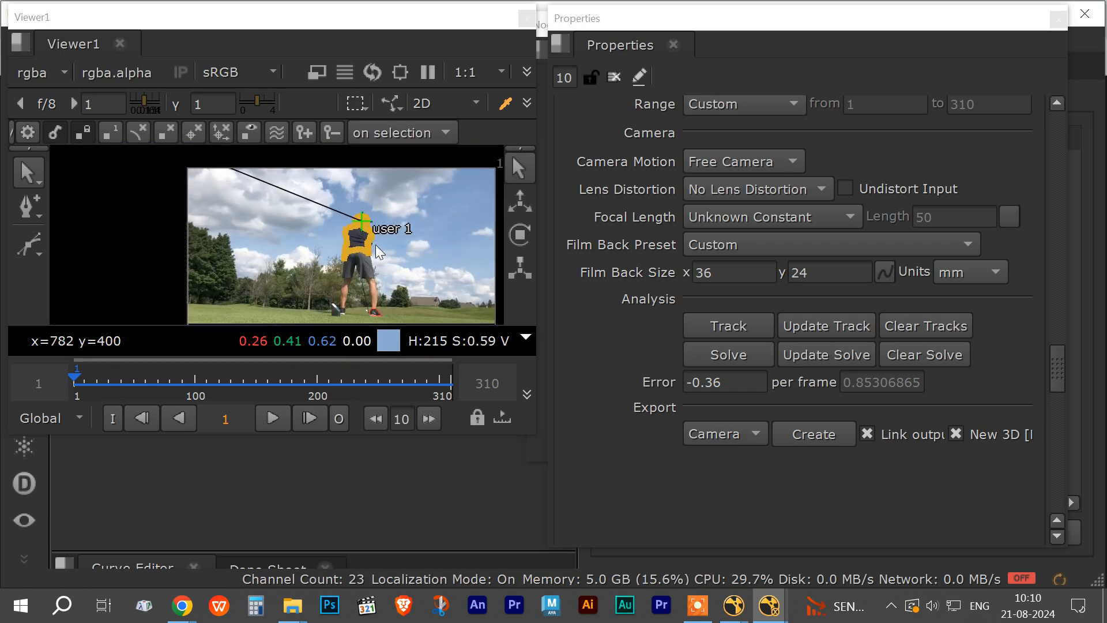
click(265, 423)
click(264, 423)
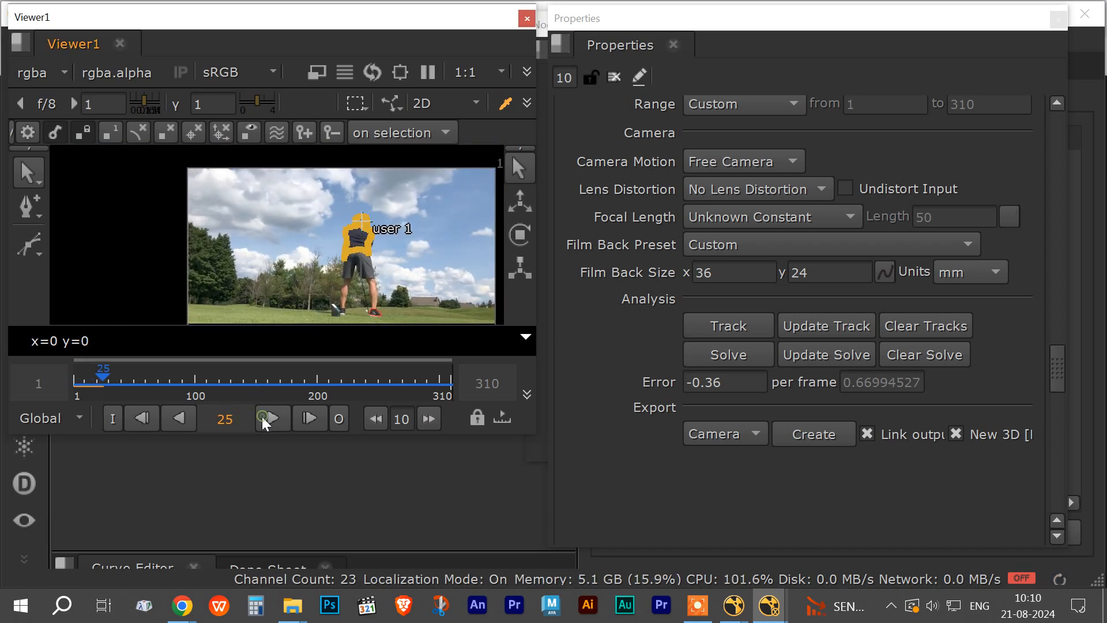
click(98, 378)
drag(98, 378, 76, 378)
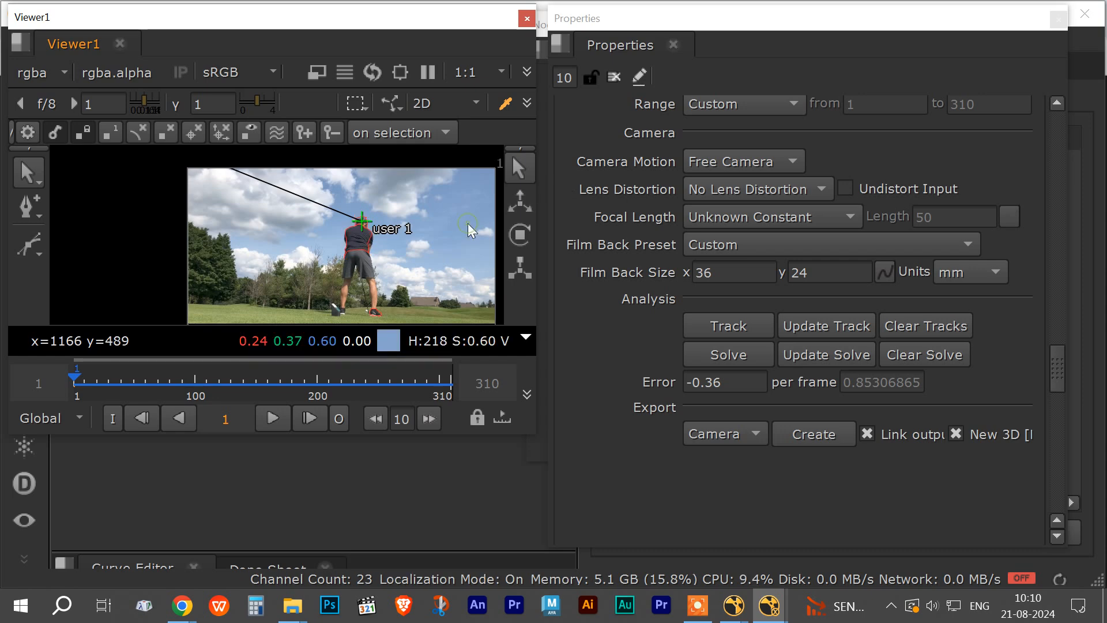
Uncover the Node Graph beside the viewer and disable the CameraTracker1 node.
scroll(424, 227, up, 3)
scroll(409, 241, up, 3)
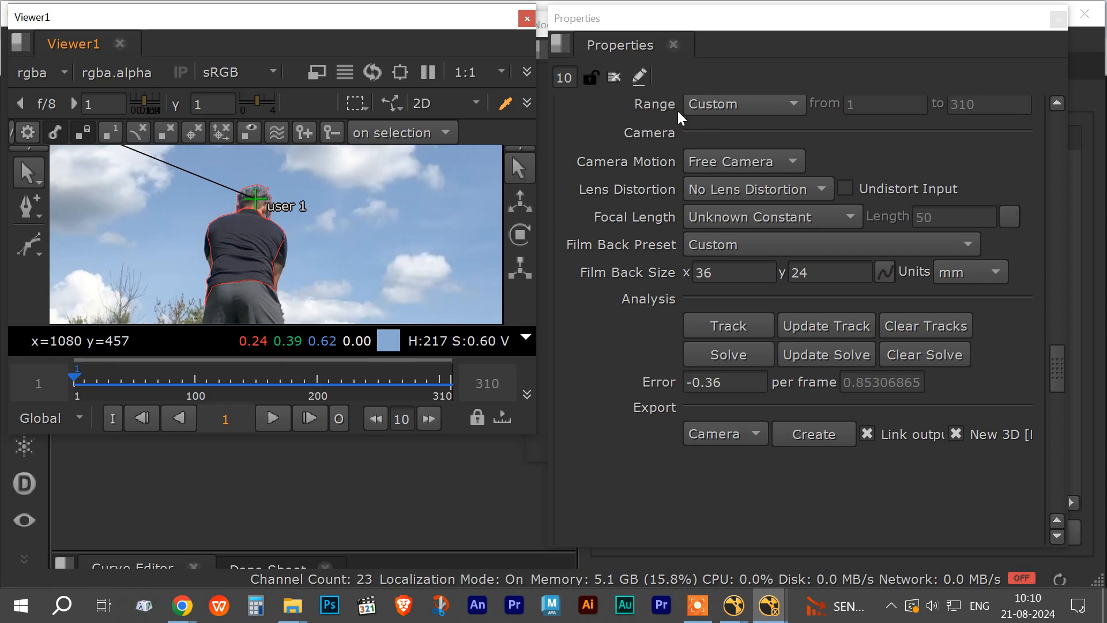
drag(635, 18, 950, 70)
click(710, 29)
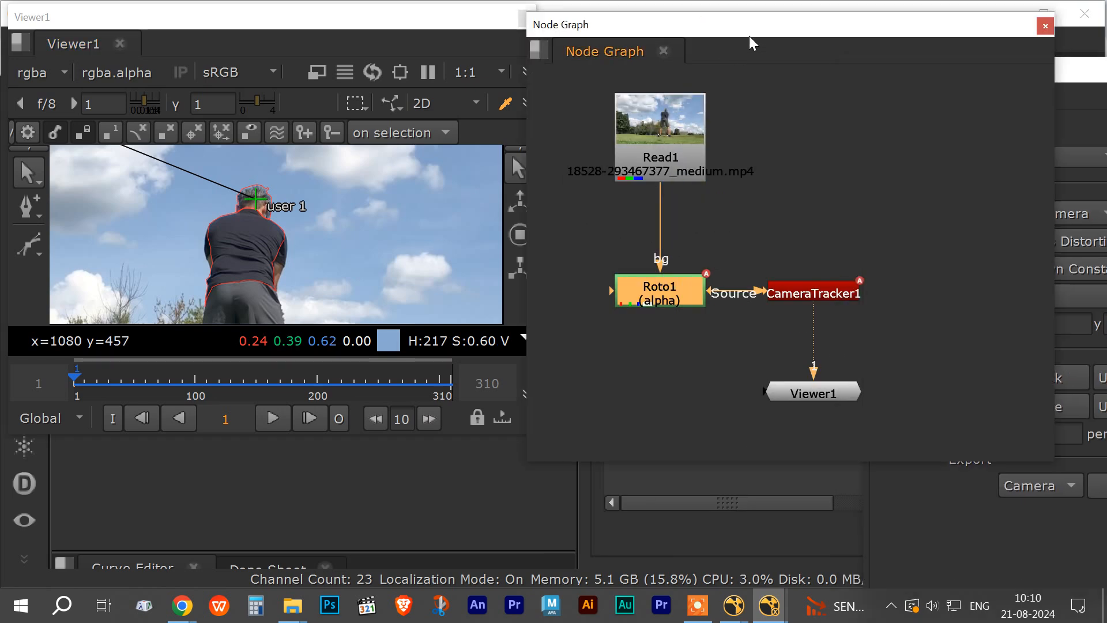
drag(749, 36, 817, 29)
click(864, 289)
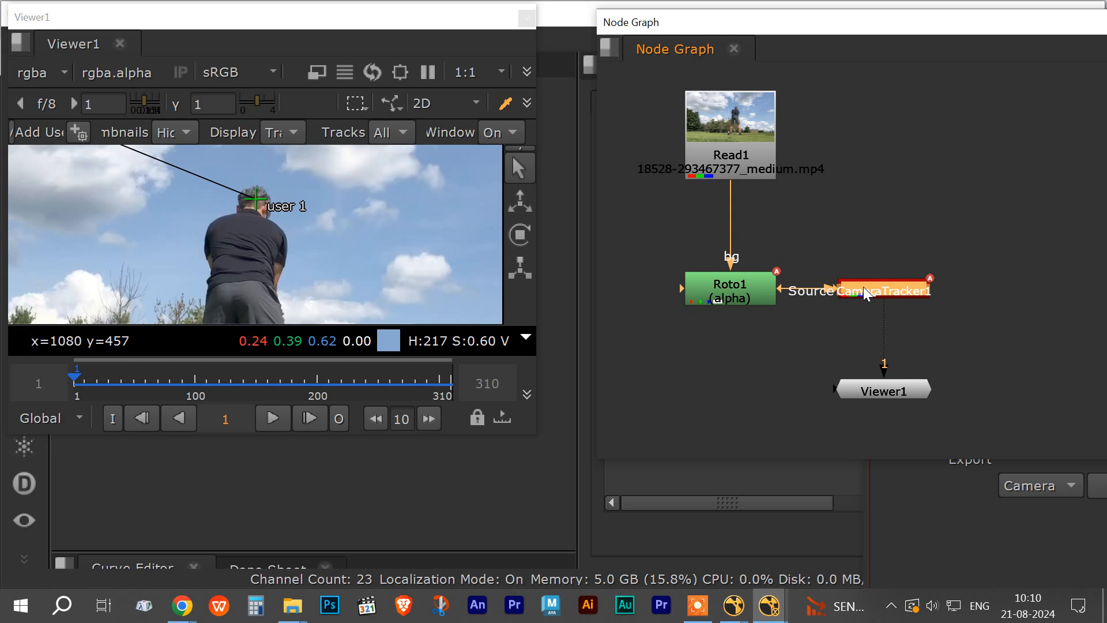
key(d)
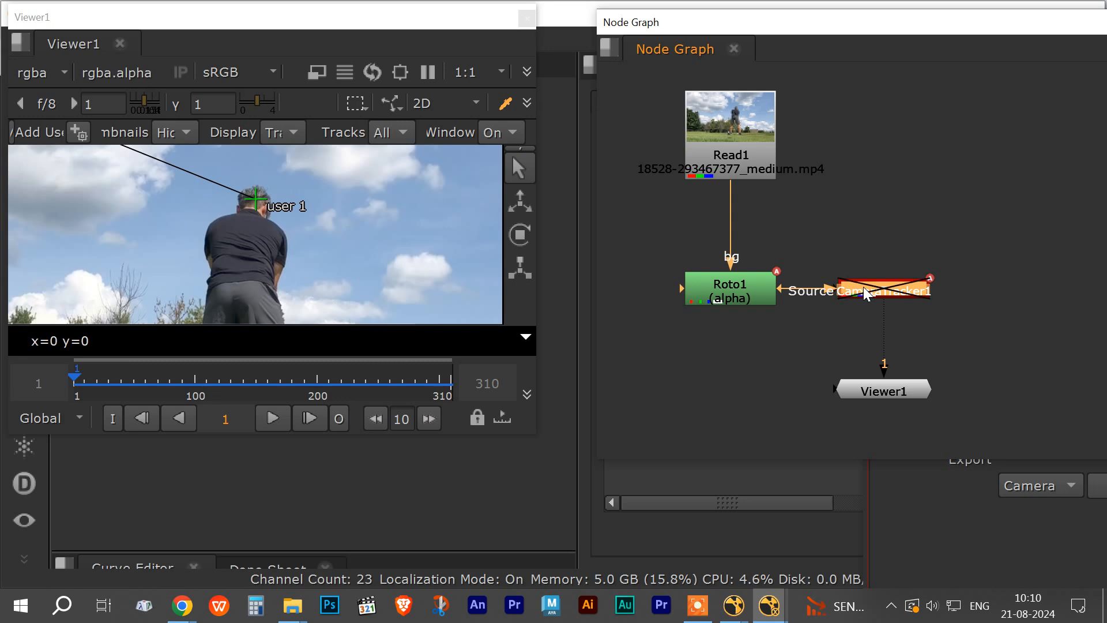
Select Roto1, pick the golfer's shirt outline Bezier2, and enlarge the viewer window downwards and sideways.
click(731, 291)
scroll(344, 223, up, 4)
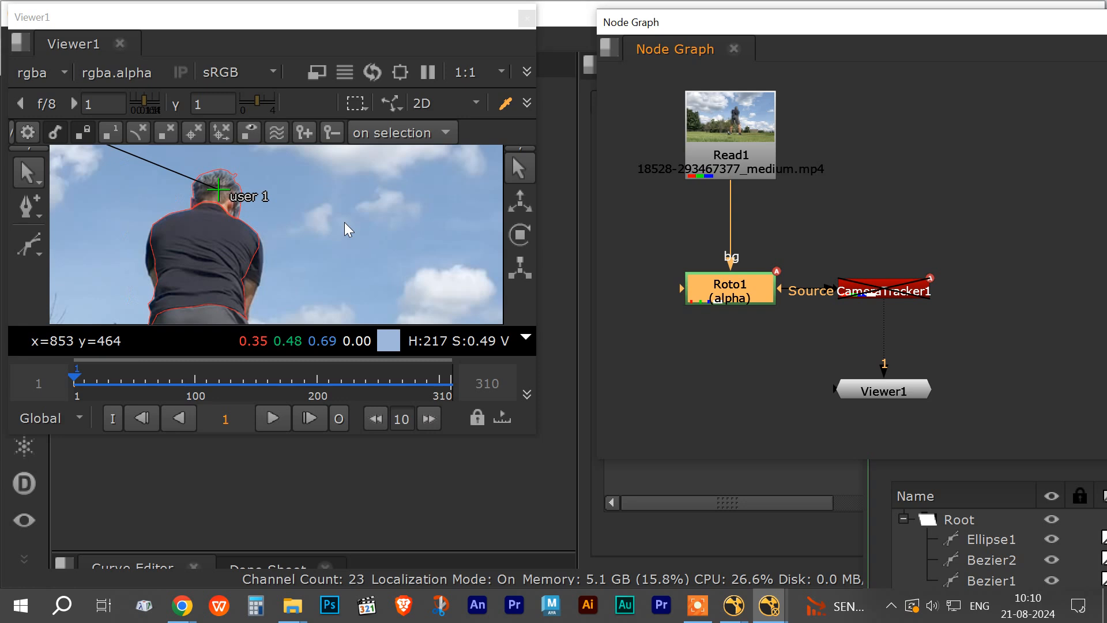
scroll(344, 222, down, 2)
middle_drag(337, 244, 370, 223)
click(304, 230)
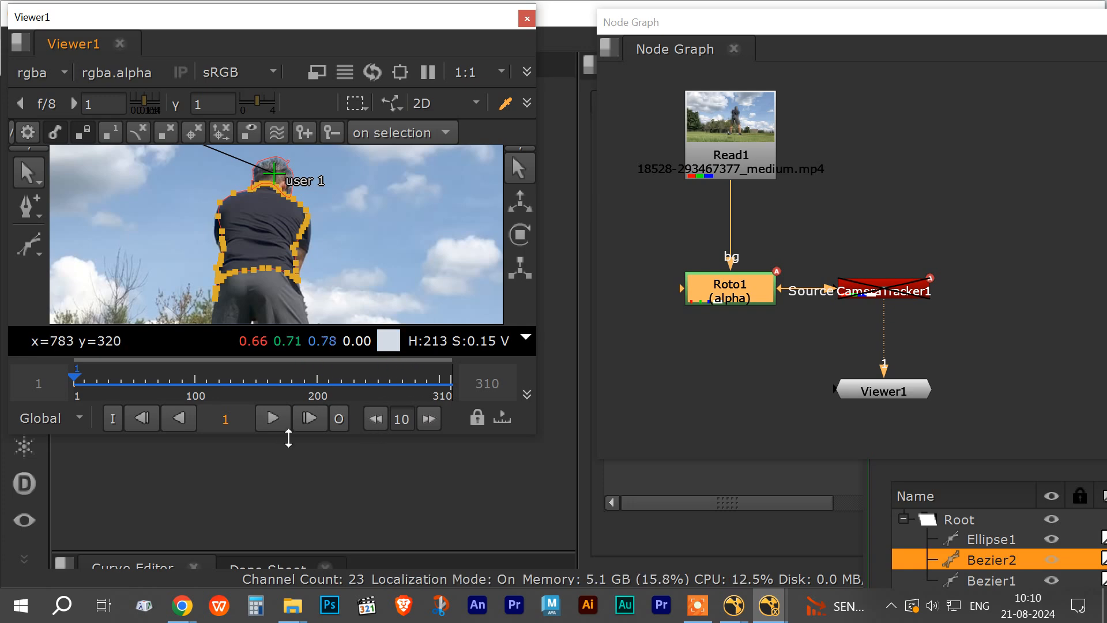
drag(291, 435, 292, 575)
drag(538, 341, 568, 341)
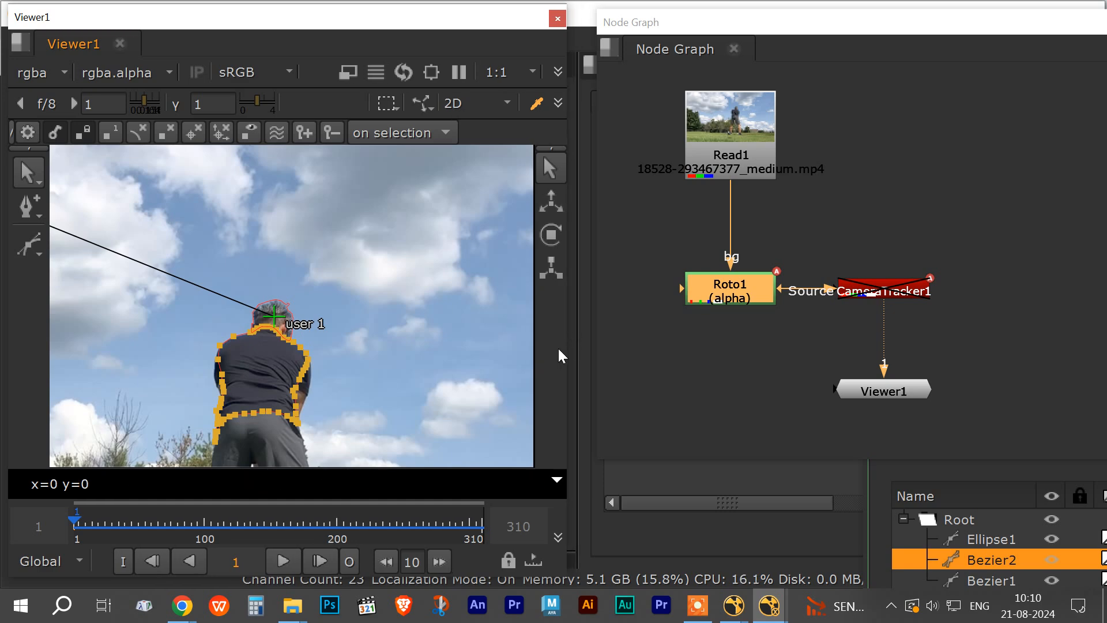
Capture a full-screen snip and save it as Screenshot 2024-08-21 101107.jpg in the 19 - NUKE - 11 - 30 BATCH folder.
key(super+shift+s)
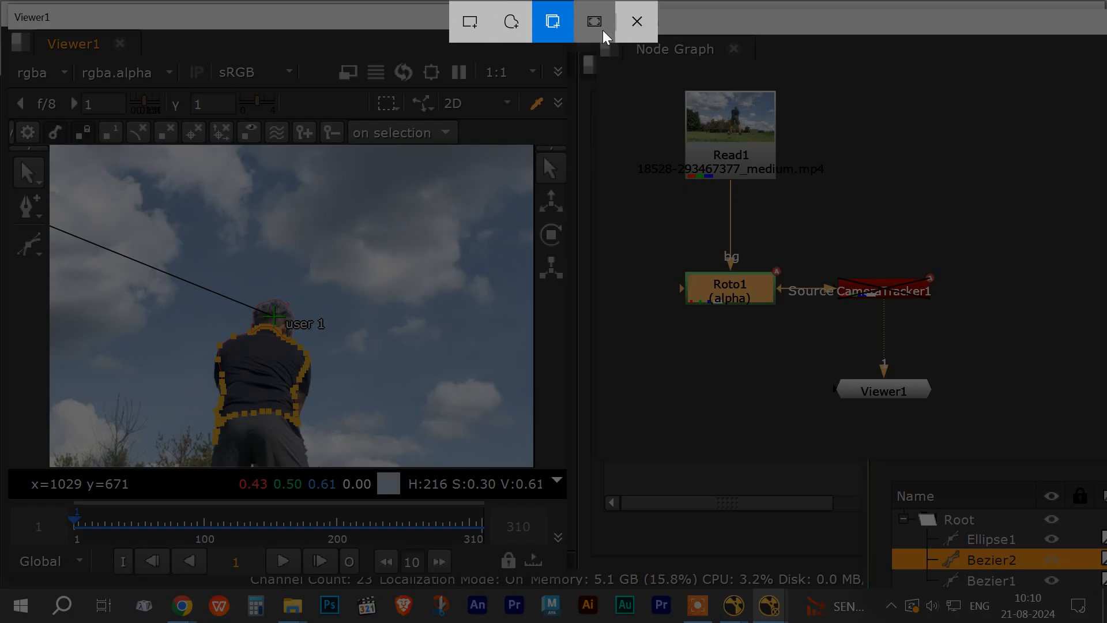
click(603, 30)
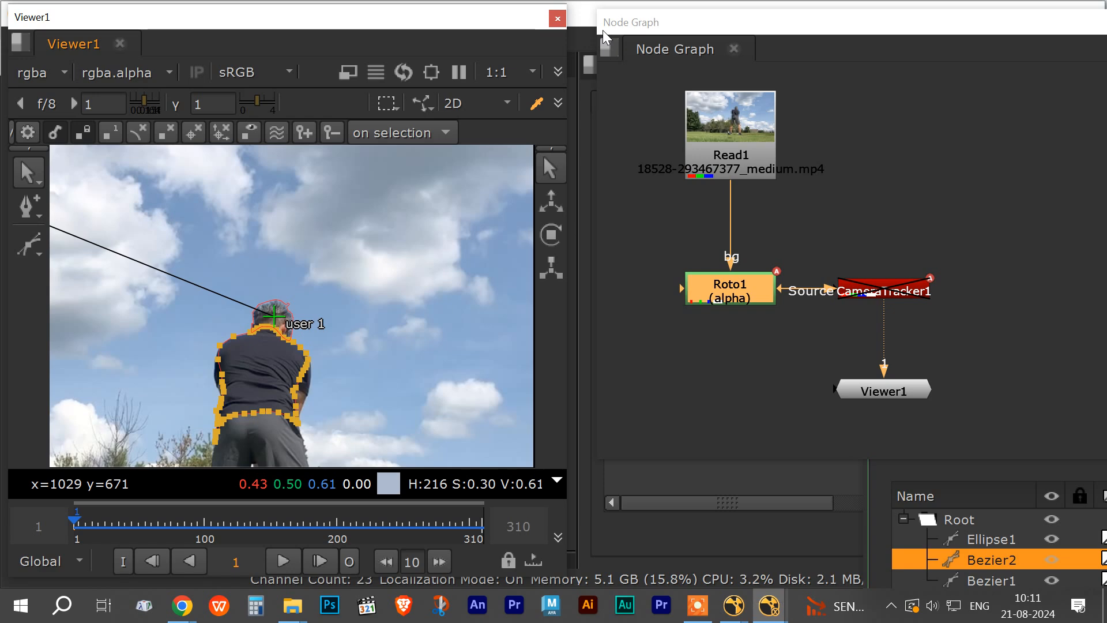
click(1078, 605)
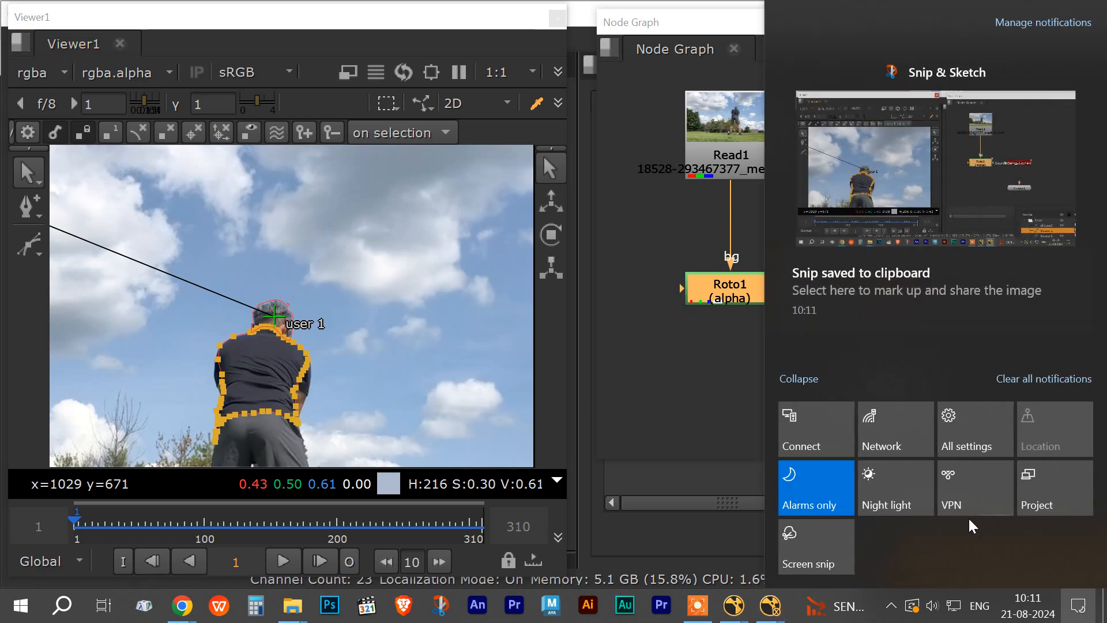
click(971, 326)
click(845, 129)
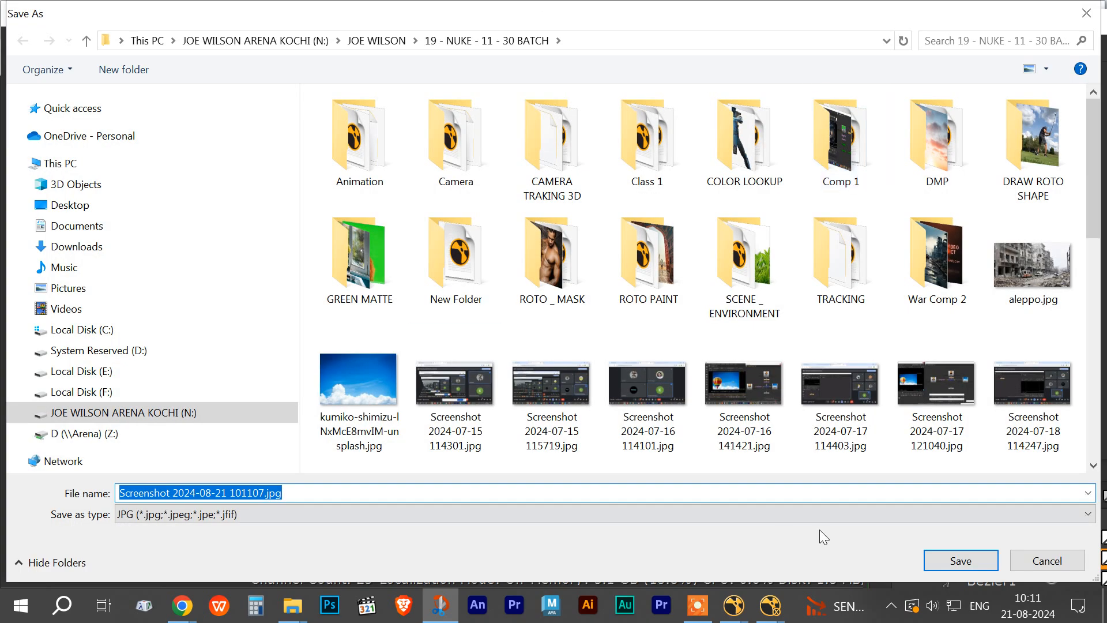
click(942, 560)
click(947, 94)
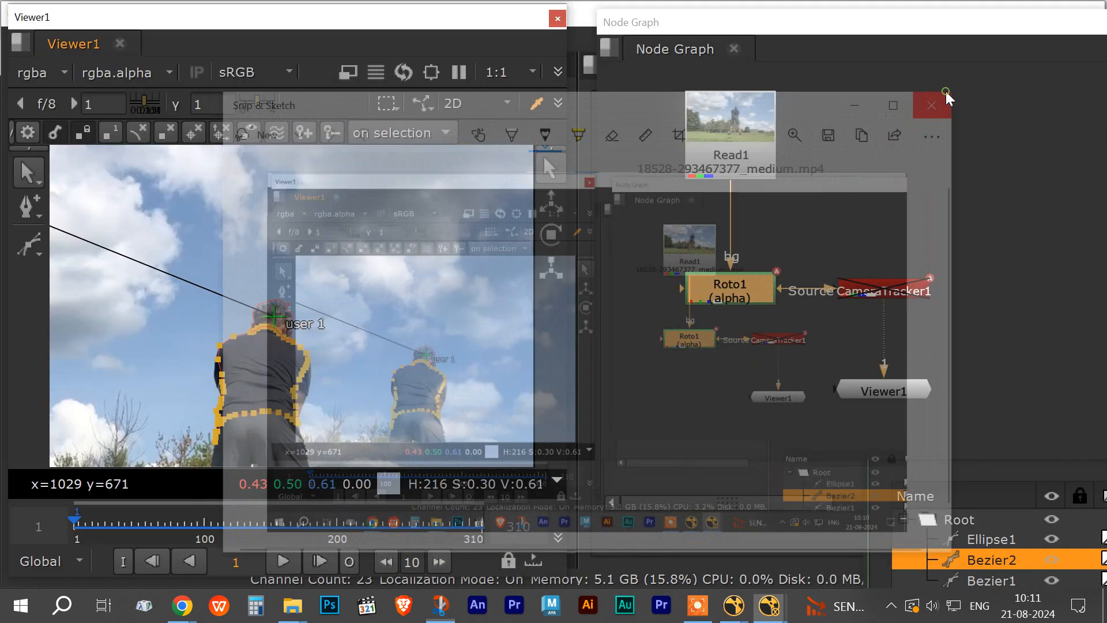
Save the comp as golf.nk in the DRAW ROTO SHAPE folder.
drag(24, 24, 350, 78)
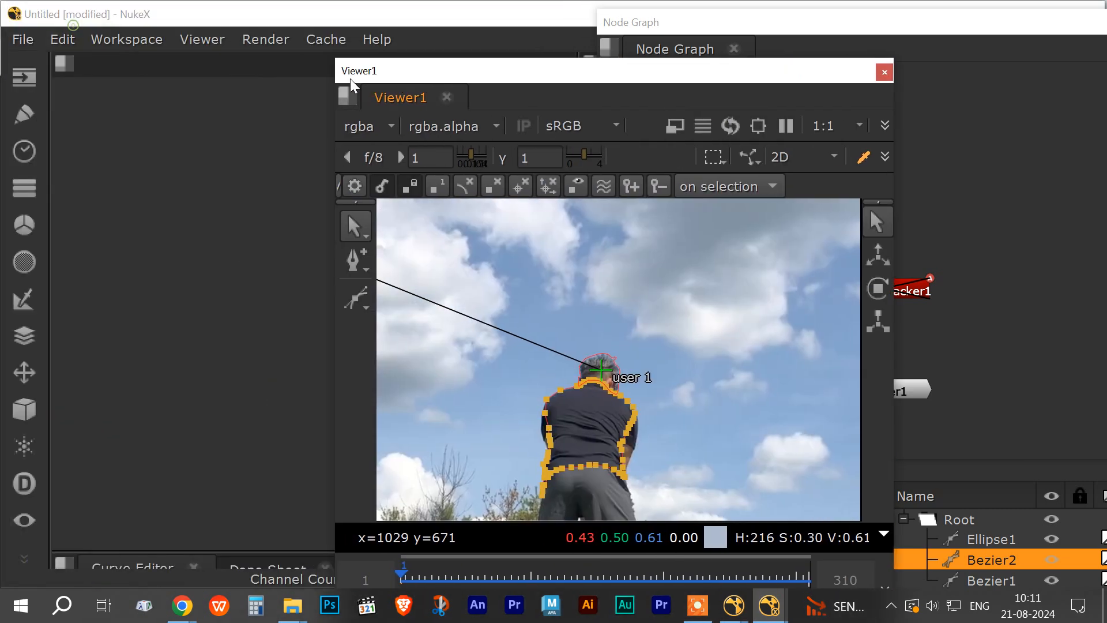
click(22, 39)
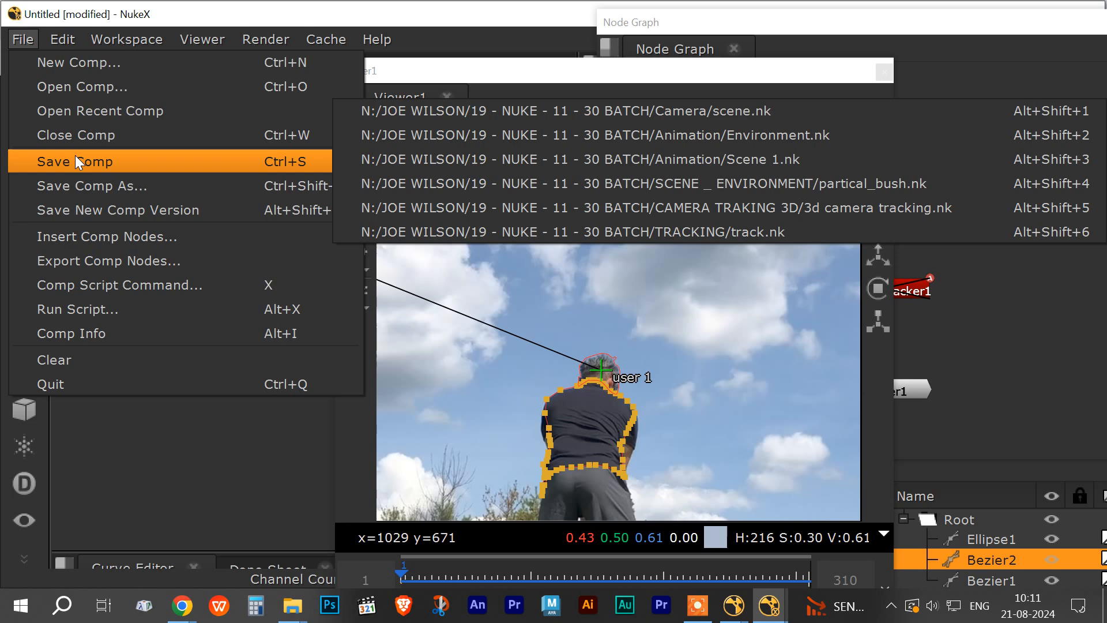
click(75, 161)
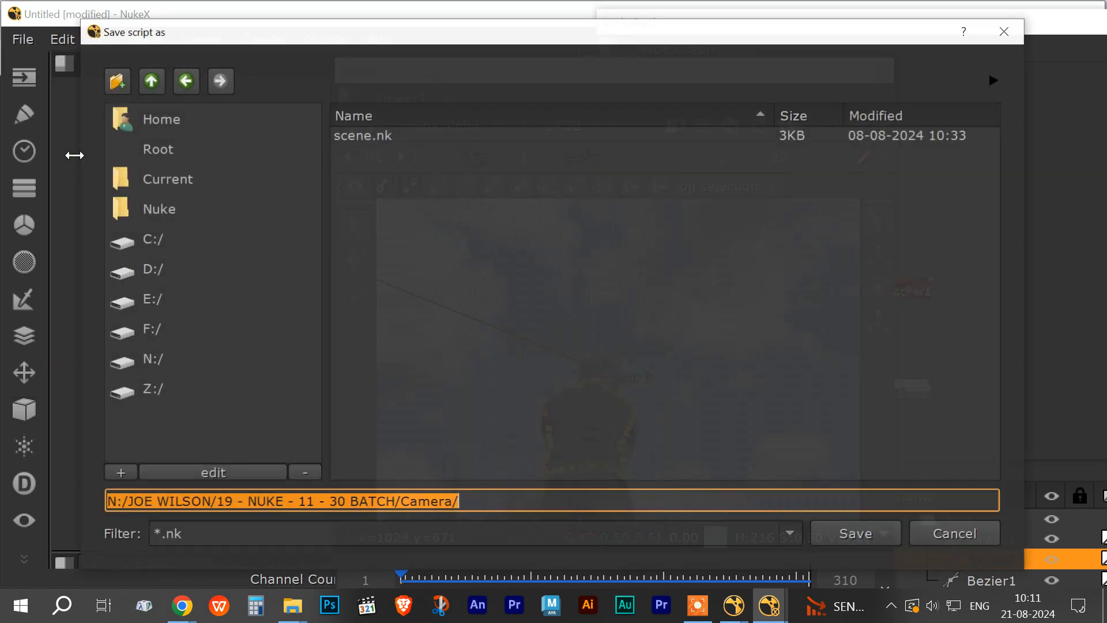
click(150, 80)
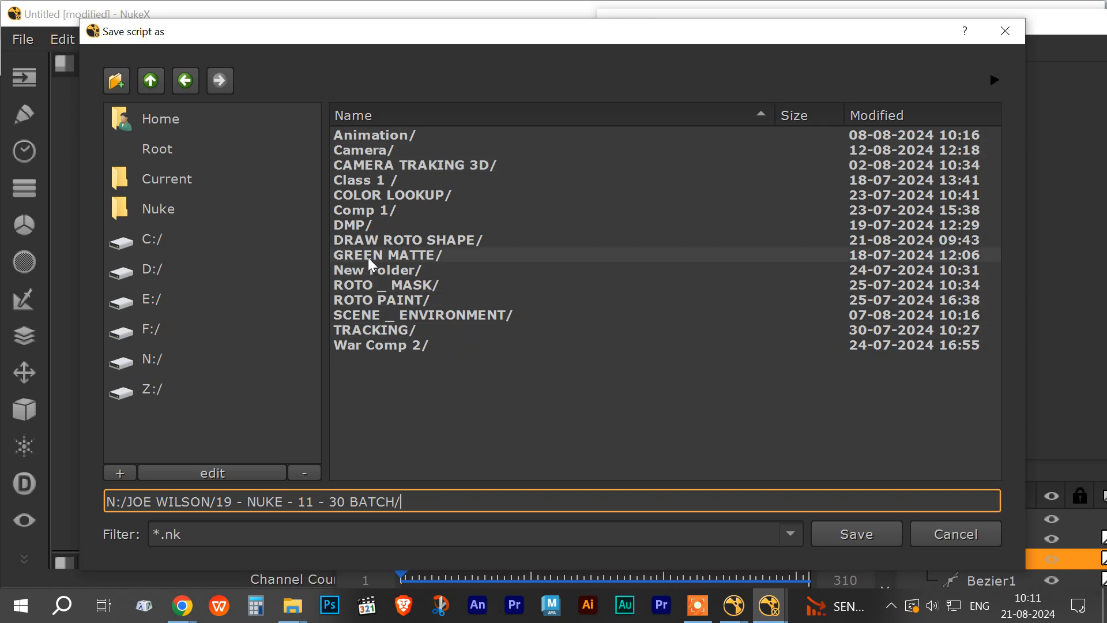
double_click(419, 245)
click(583, 502)
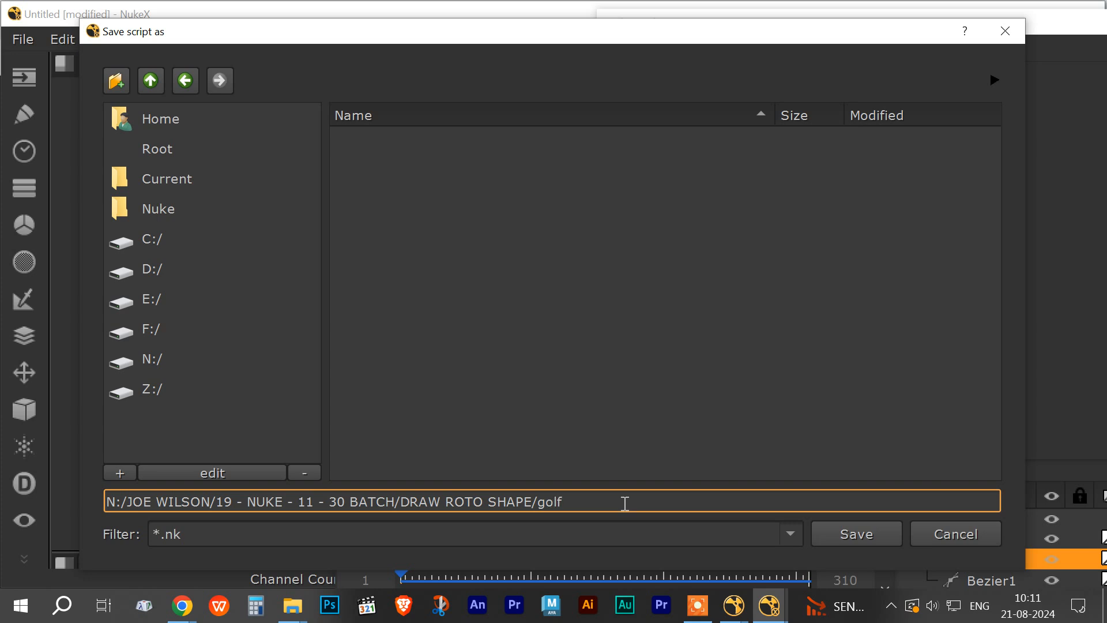
text(nk)
click(832, 536)
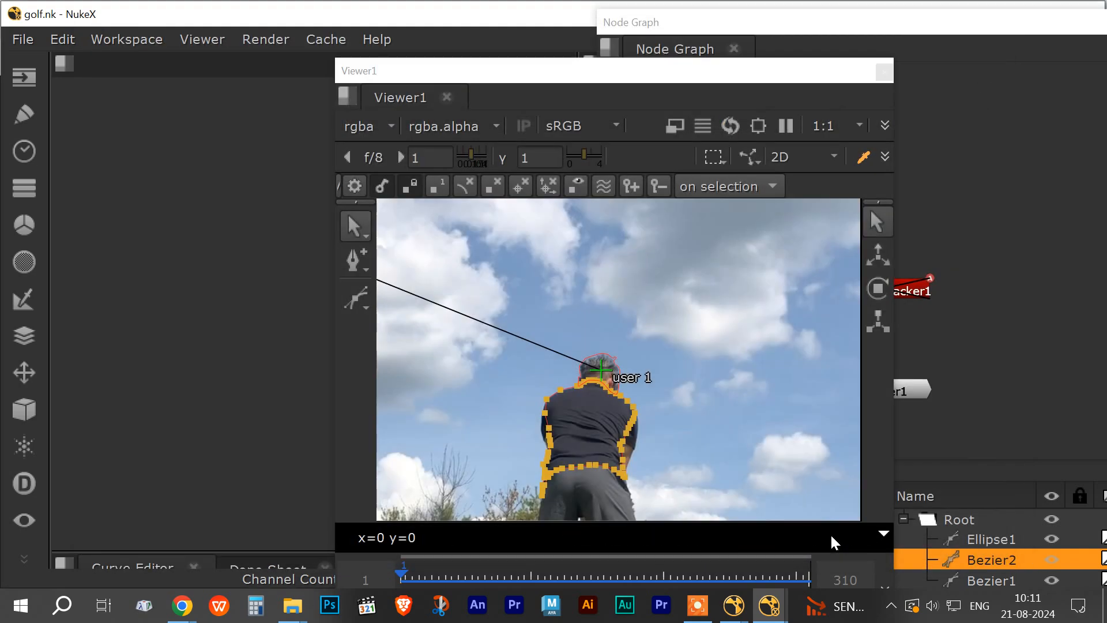
Move the viewer window back beside the Node Graph and switch to the screen recorder.
click(620, 76)
drag(619, 75, 338, 27)
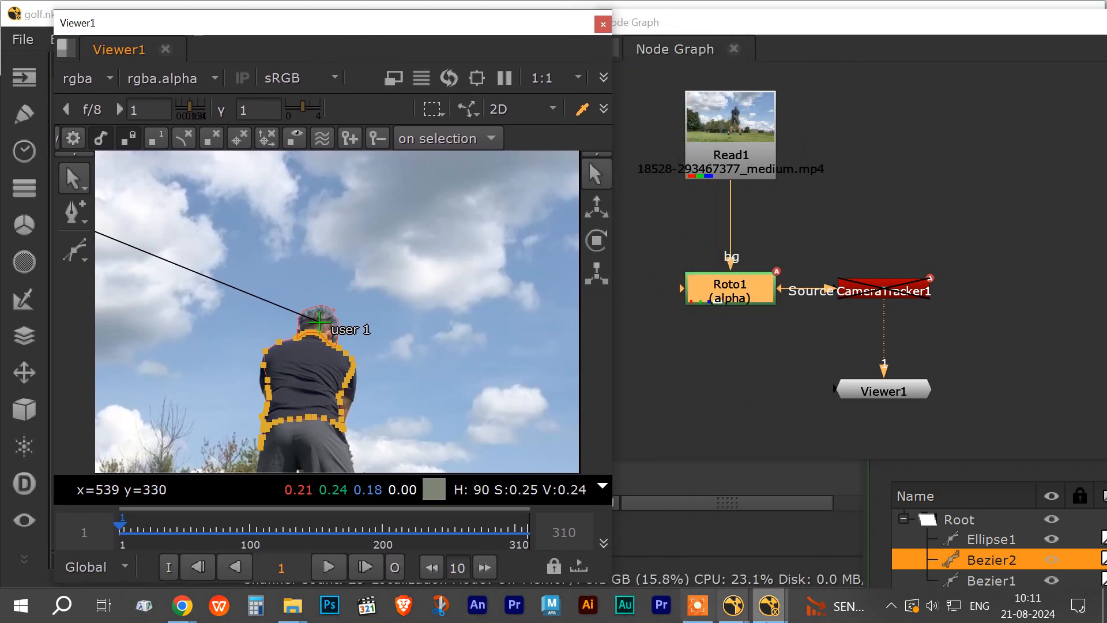
click(698, 605)
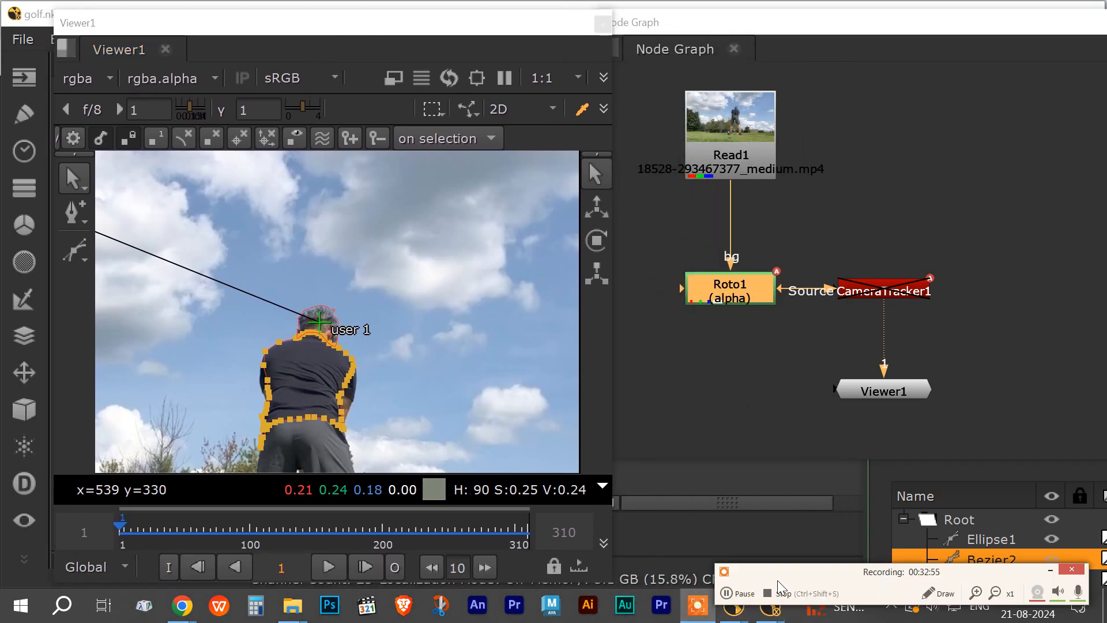